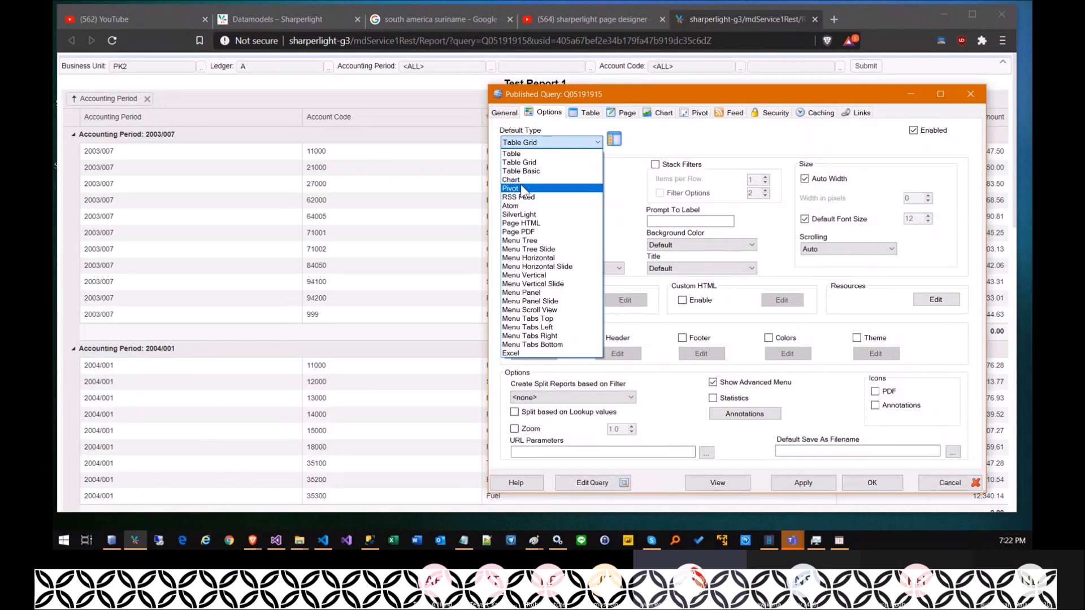
Set the published query's default type to Page HTML, then reload and submit the report in the browser.
click(532, 224)
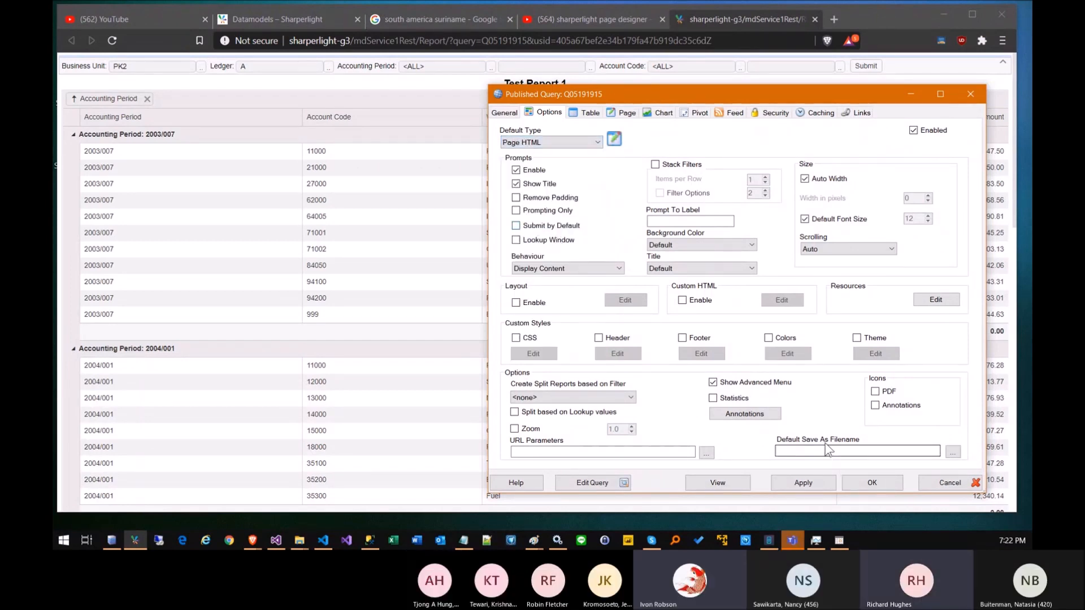
click(112, 40)
click(866, 66)
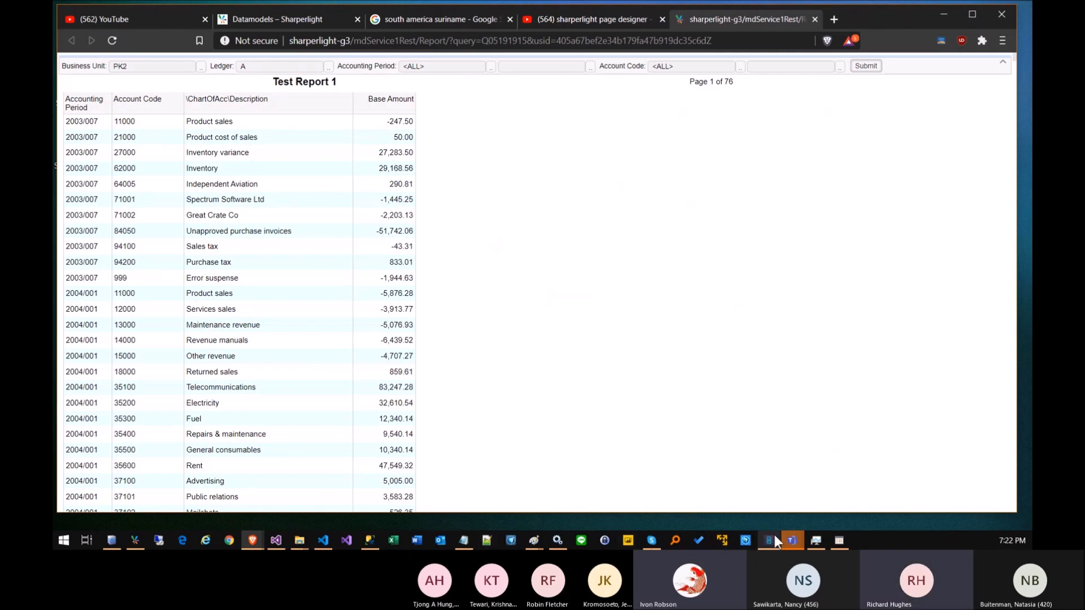
Return to the published query and change its default type to Page PDF, applying the change.
click(135, 540)
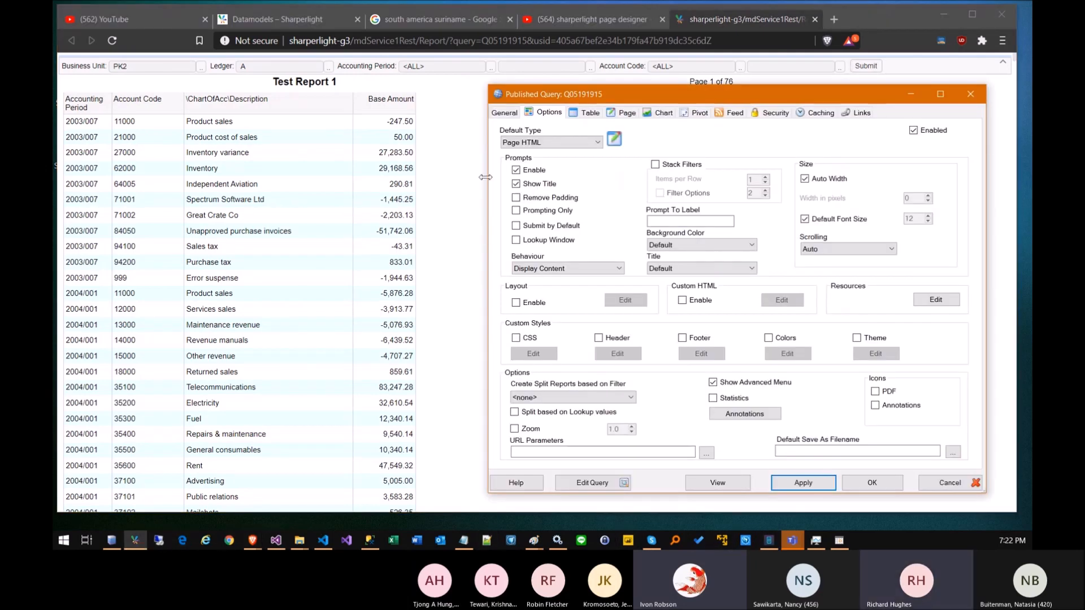
click(528, 143)
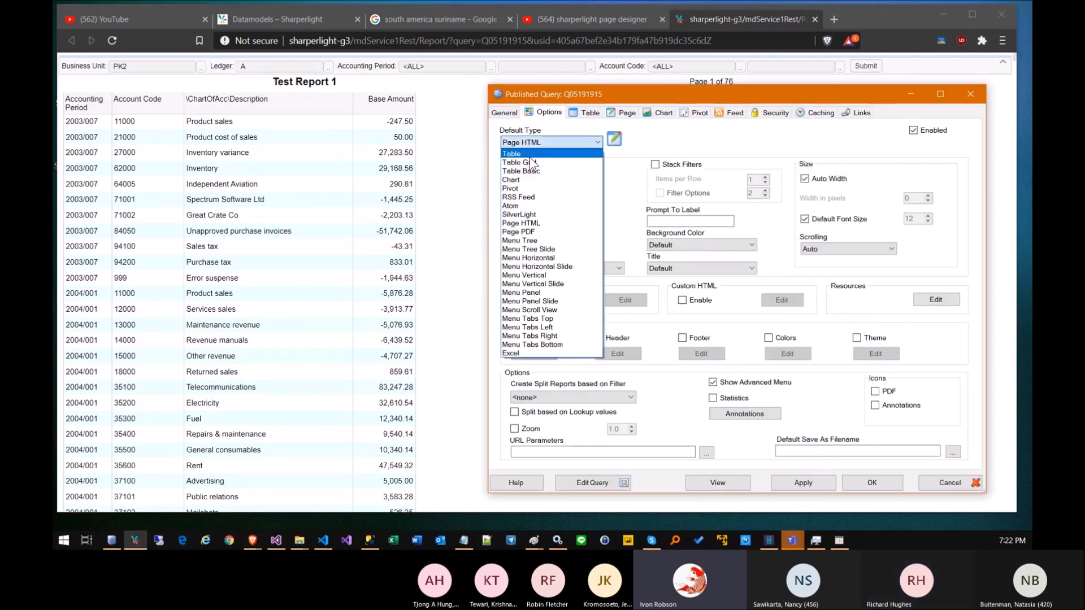
click(527, 232)
click(804, 485)
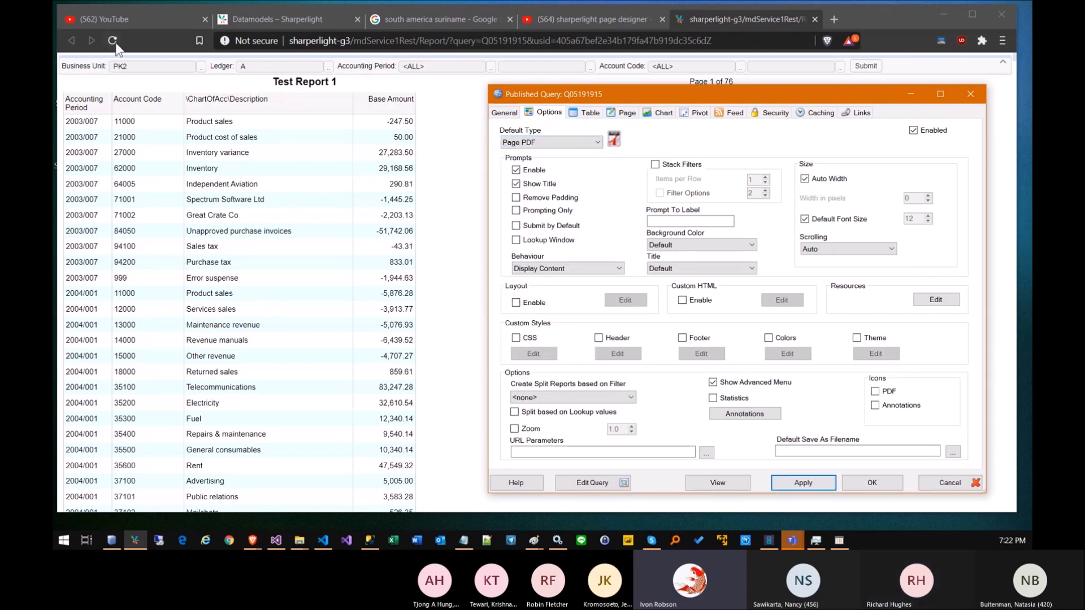
Enable Stack Filters for the prompts, then reload the report in the browser and submit it to review the PDF output.
click(655, 164)
click(784, 452)
click(112, 41)
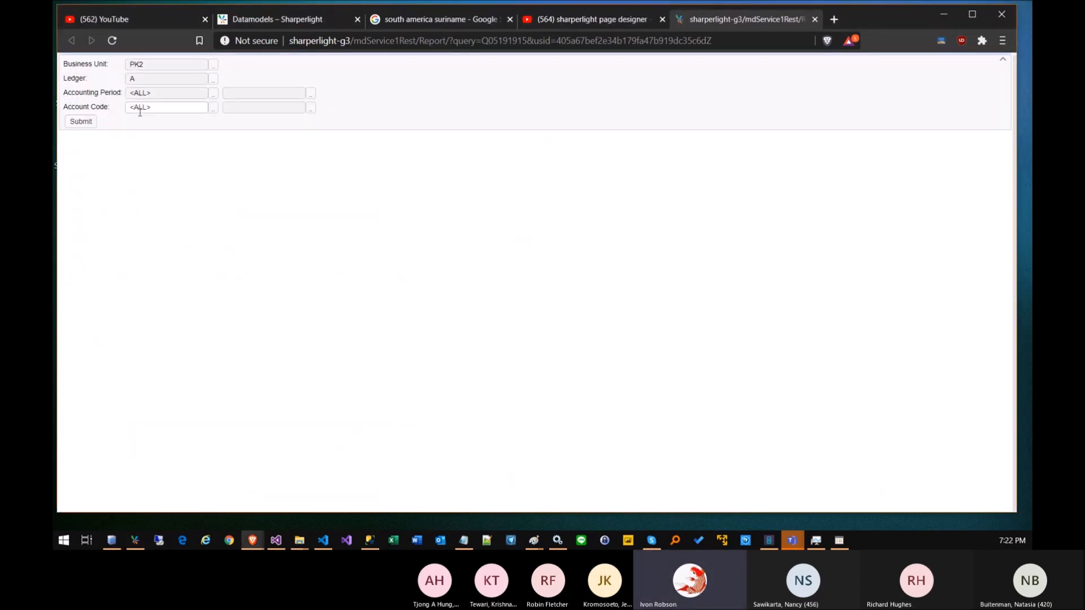
click(88, 126)
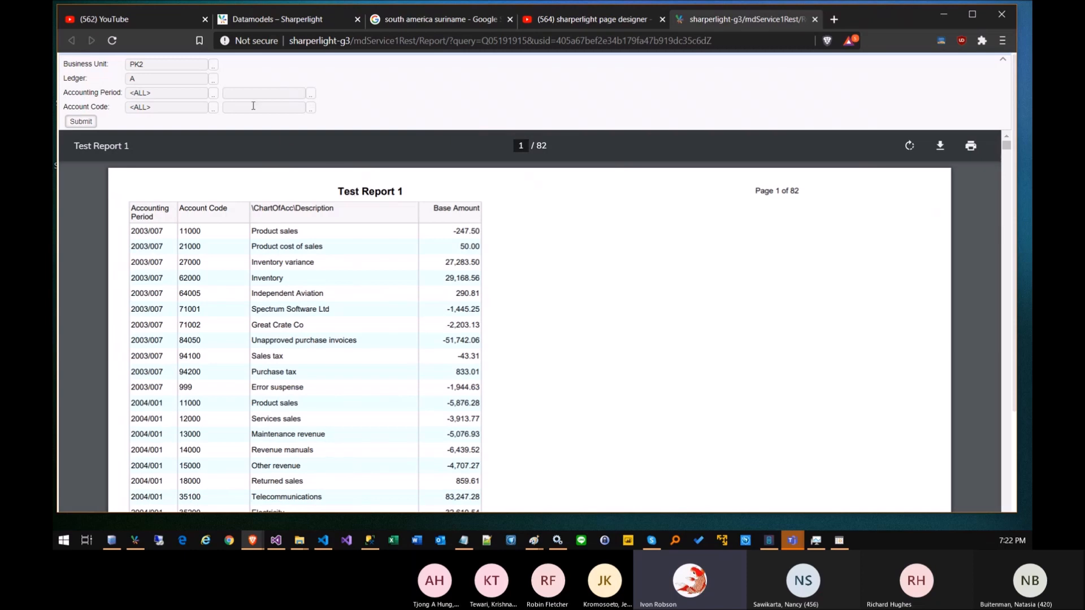
scroll(359, 205, down, 6)
scroll(395, 263, down, 10)
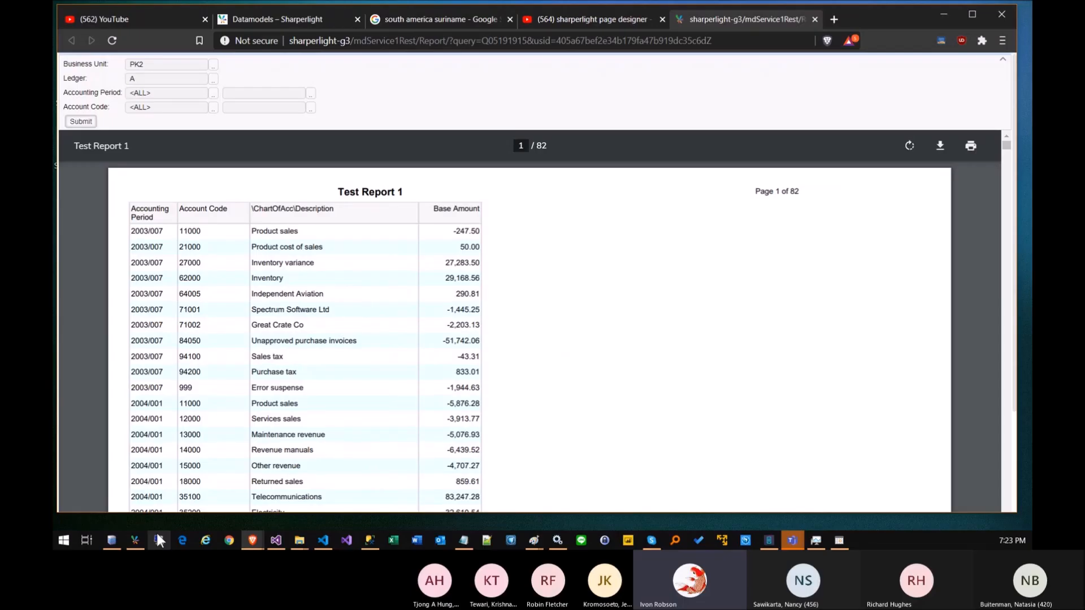
Open the published query's default page template T001 in the Page Designer, accepting the existing filters.
click(136, 541)
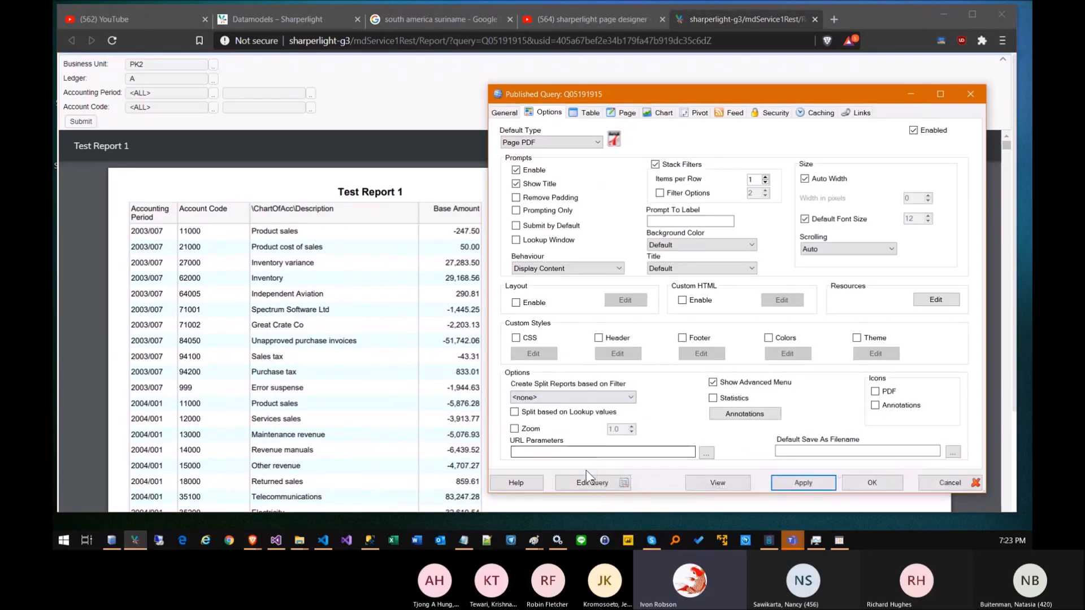
click(624, 112)
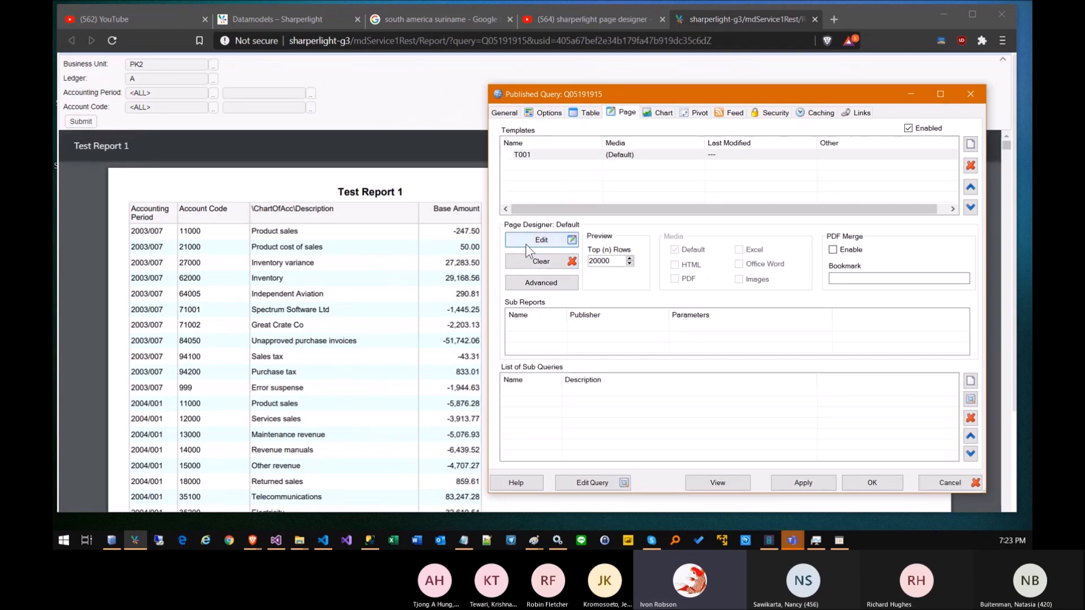
click(541, 240)
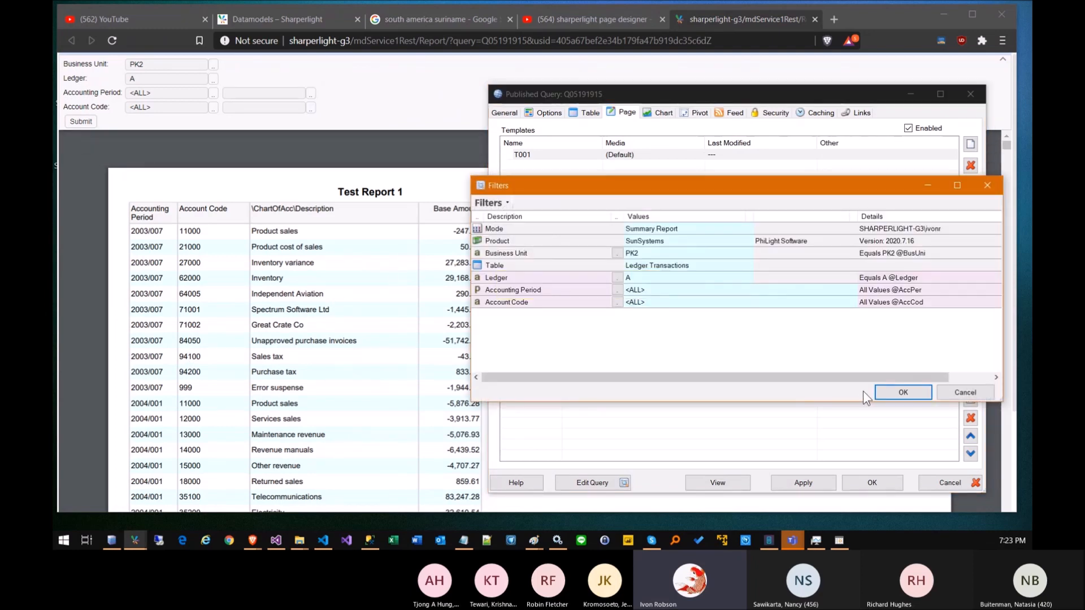
click(891, 392)
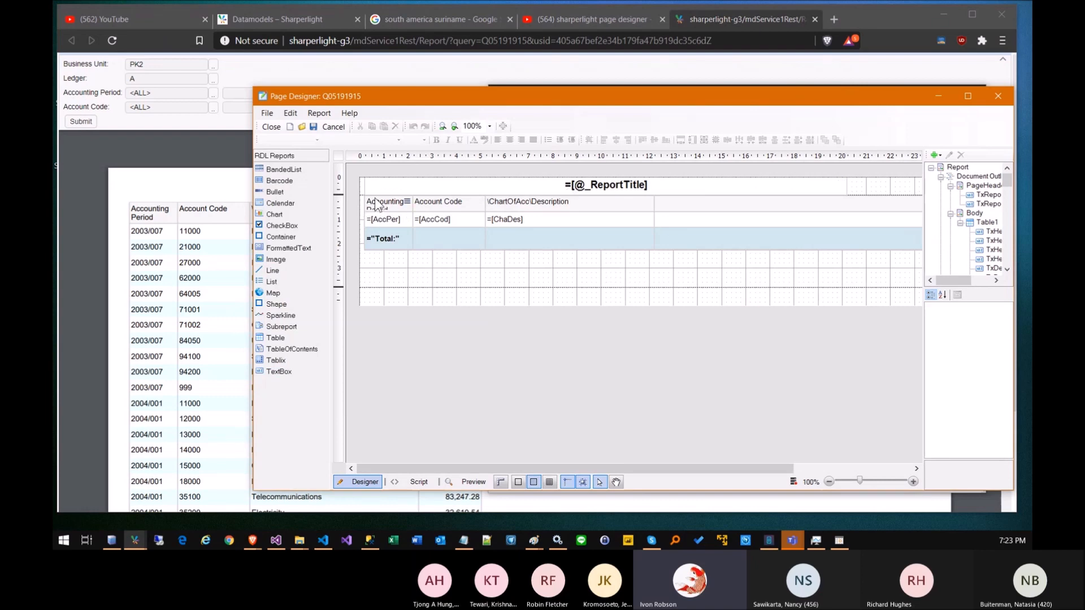
Examine the table's header, detail and footer cells and their available fields, and preview the report before returning to the design view.
click(375, 201)
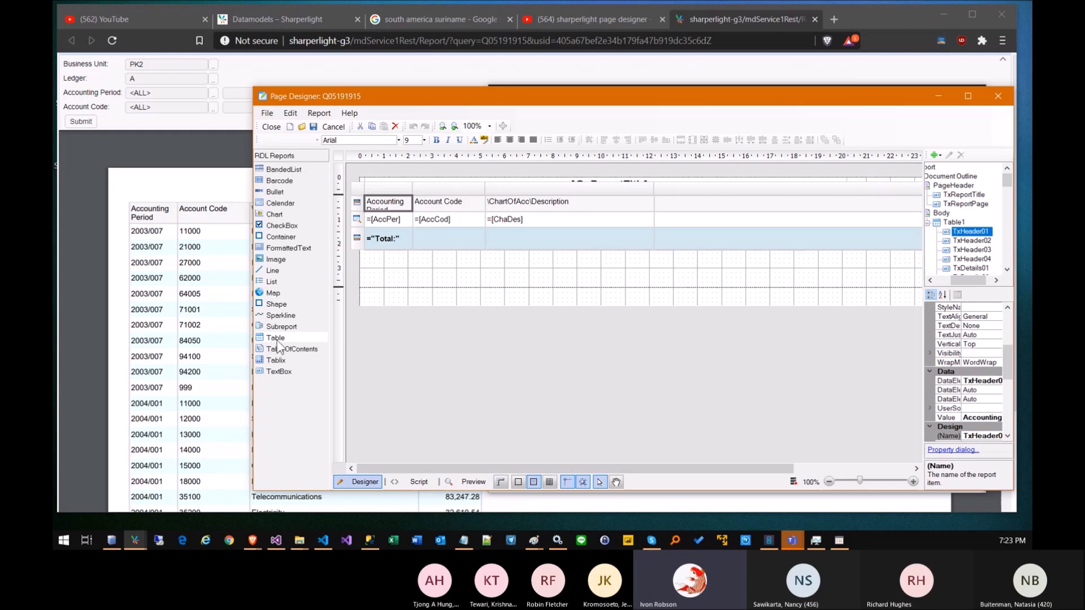
click(395, 218)
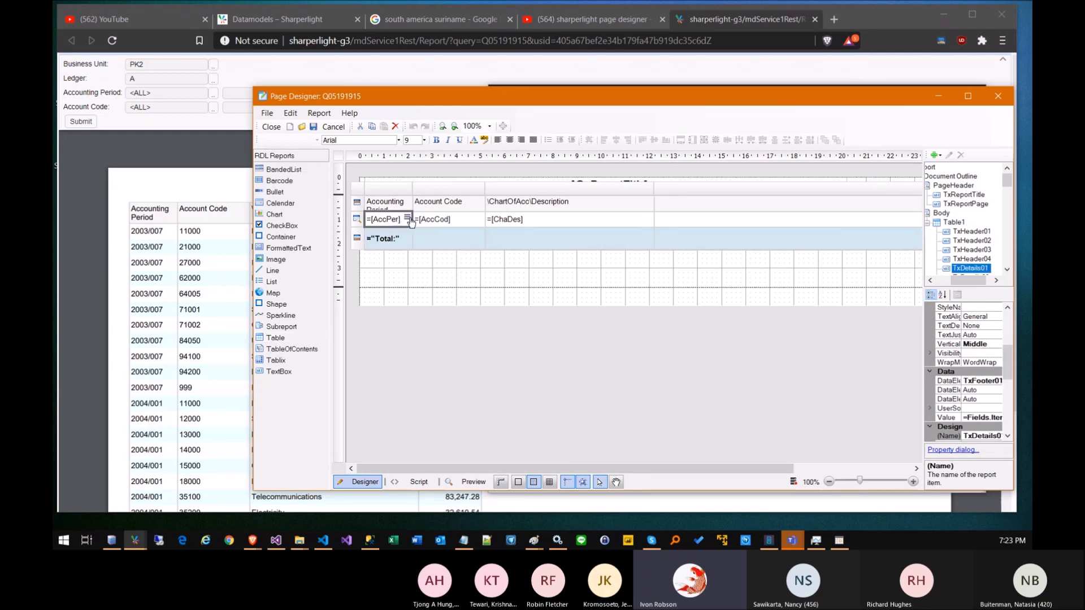
click(409, 220)
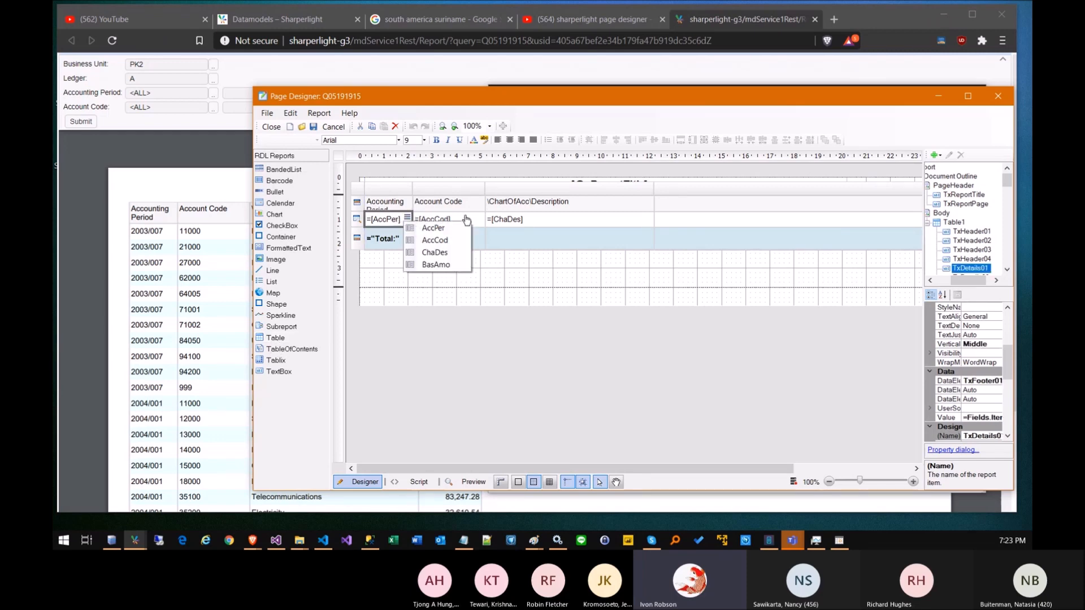
click(478, 220)
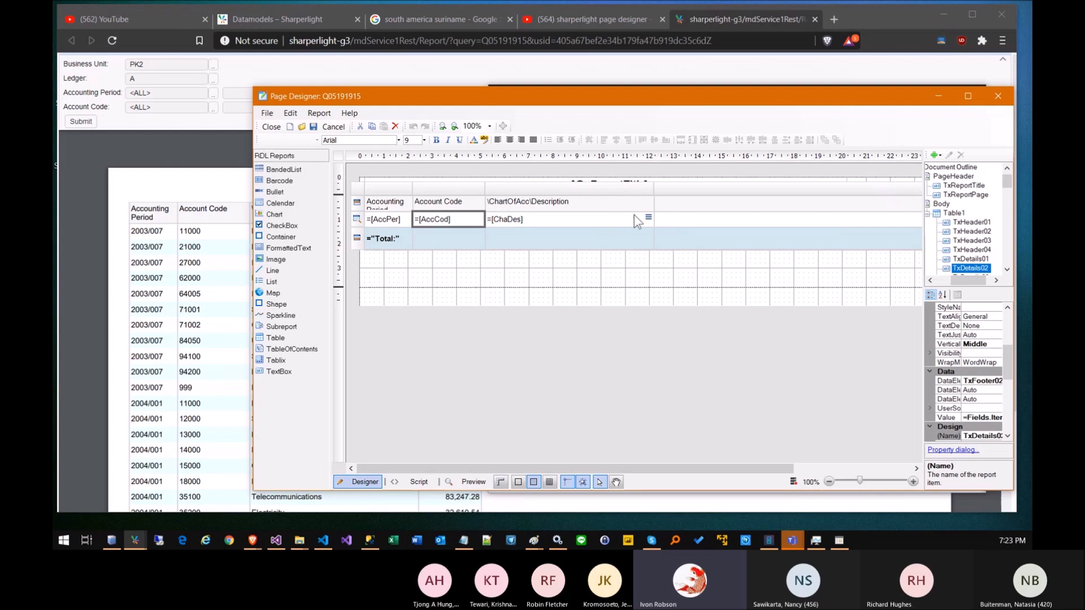
click(561, 239)
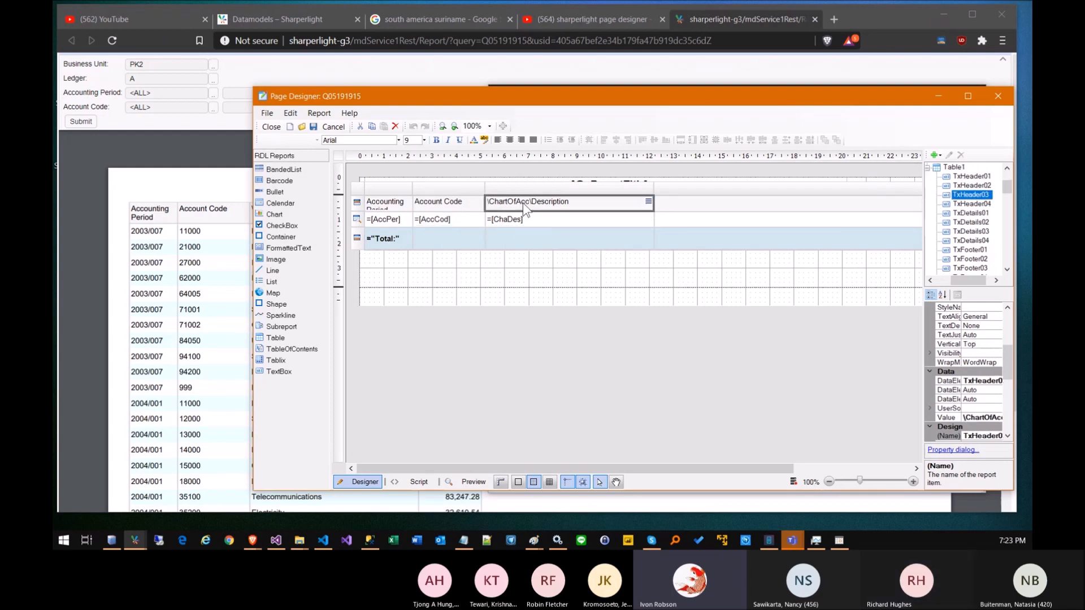
click(506, 219)
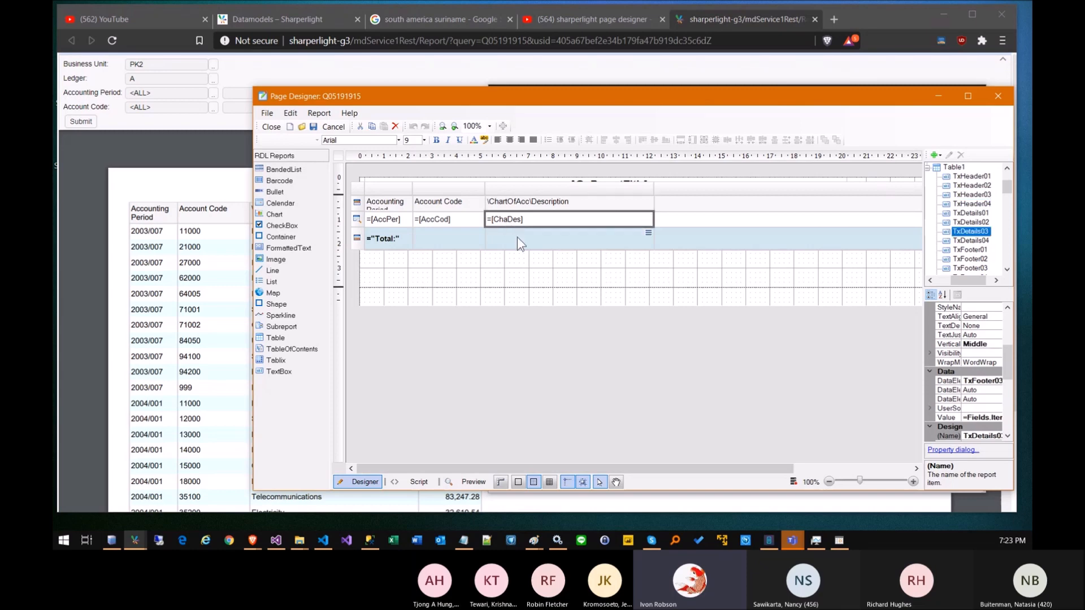
click(518, 241)
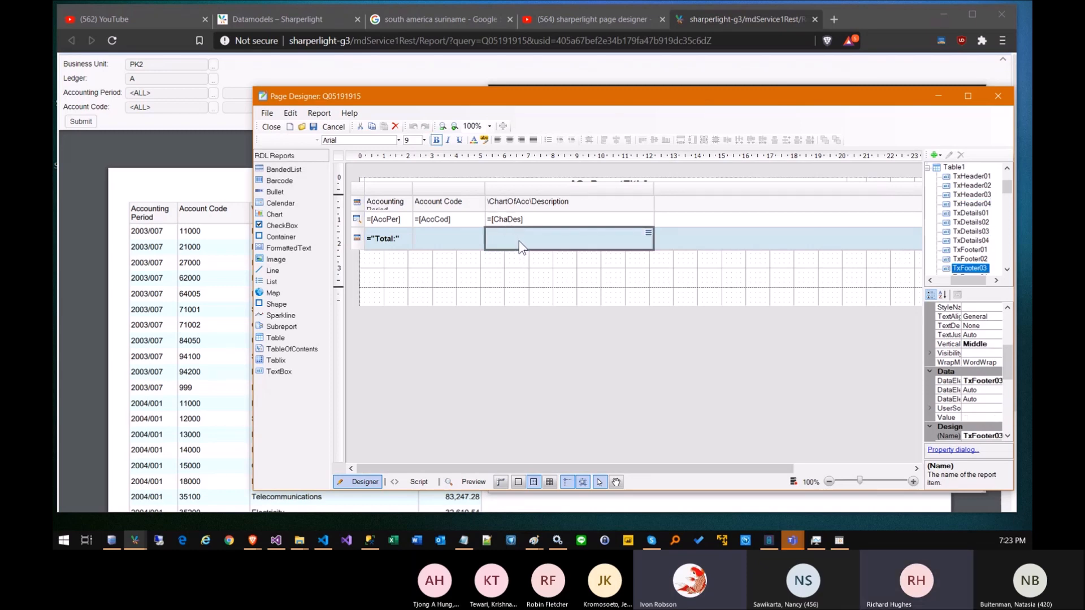
click(650, 219)
click(649, 218)
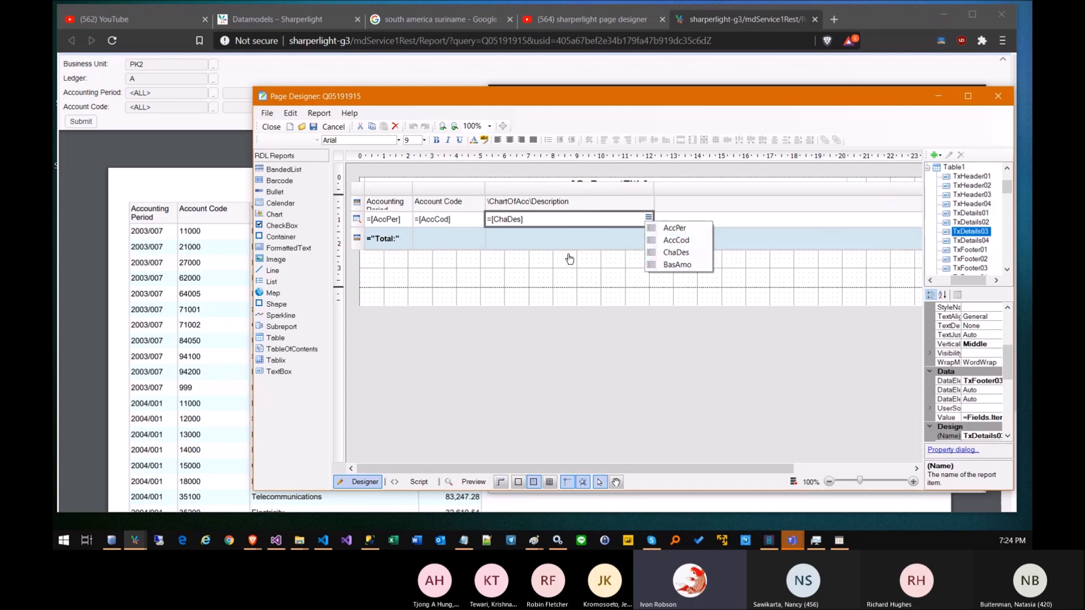
click(548, 249)
click(472, 480)
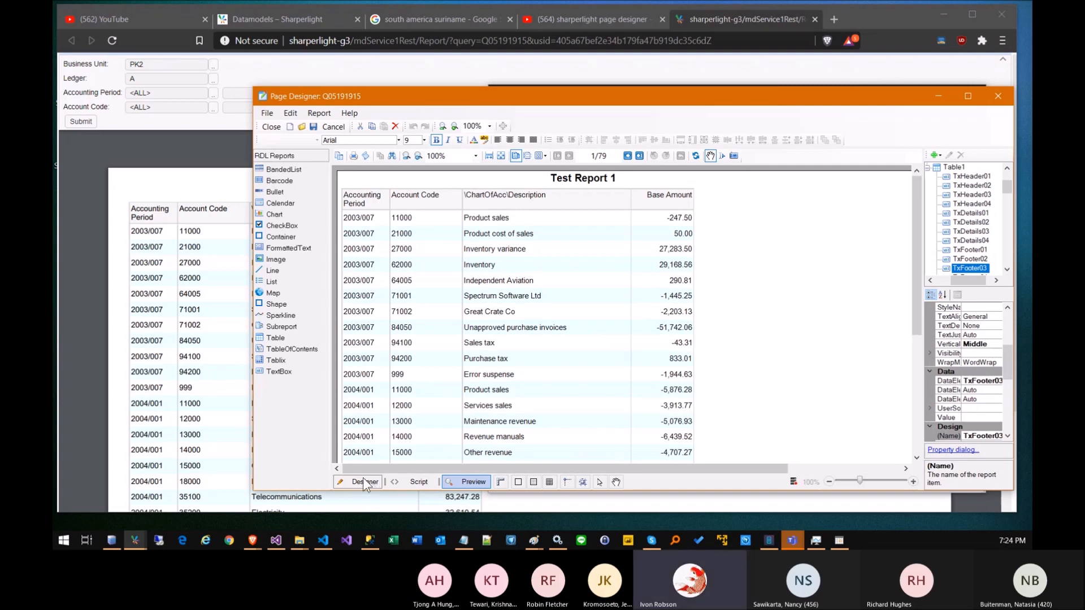
click(361, 482)
Set the background color of the table's whole detail row to MistyRose and preview the report.
click(358, 189)
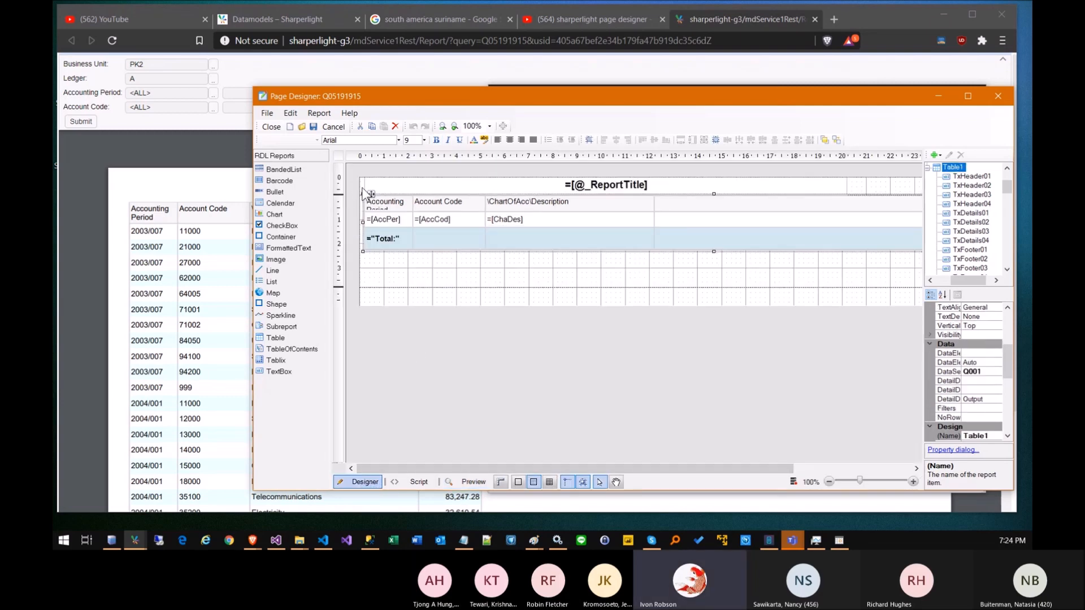
click(373, 219)
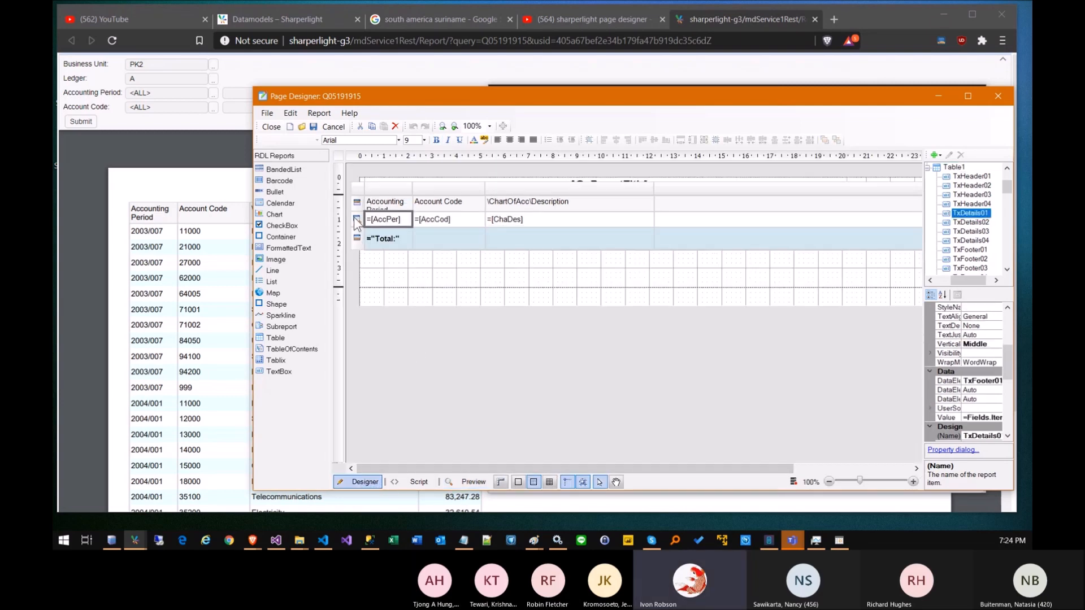
click(356, 219)
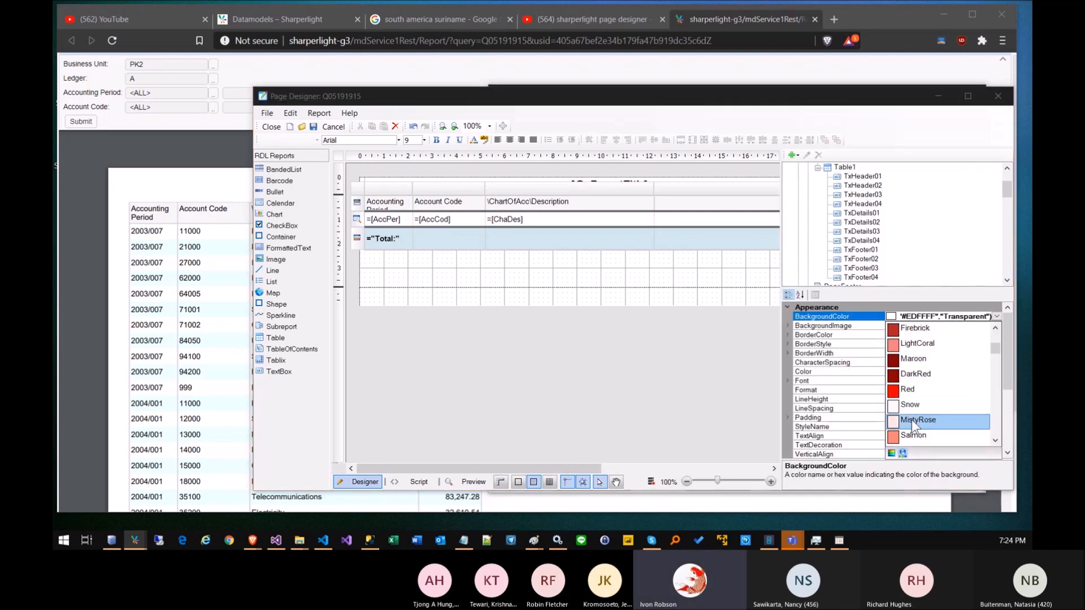
click(908, 419)
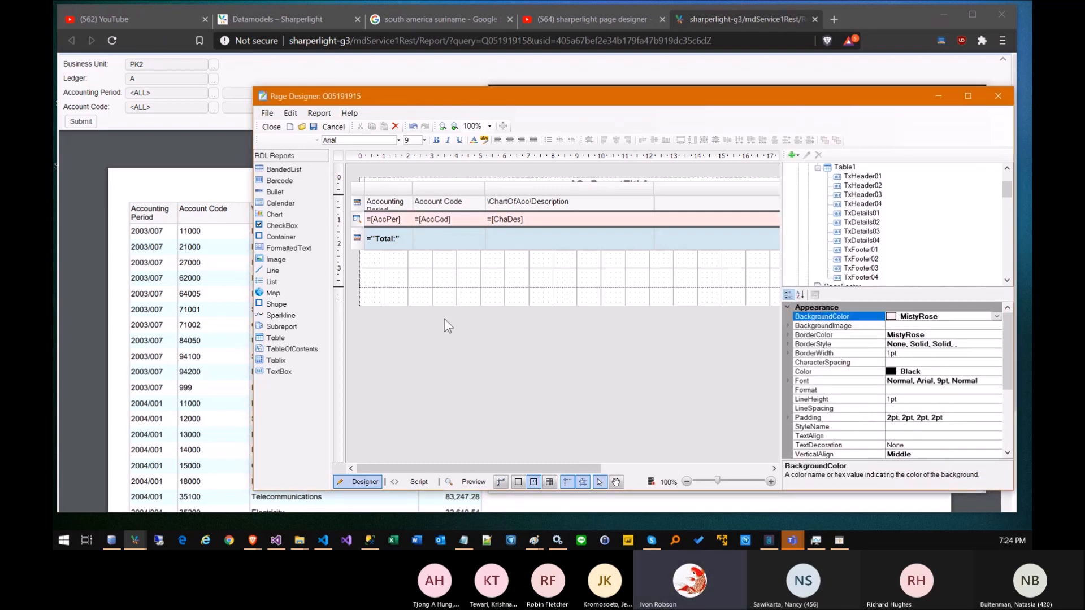
click(476, 482)
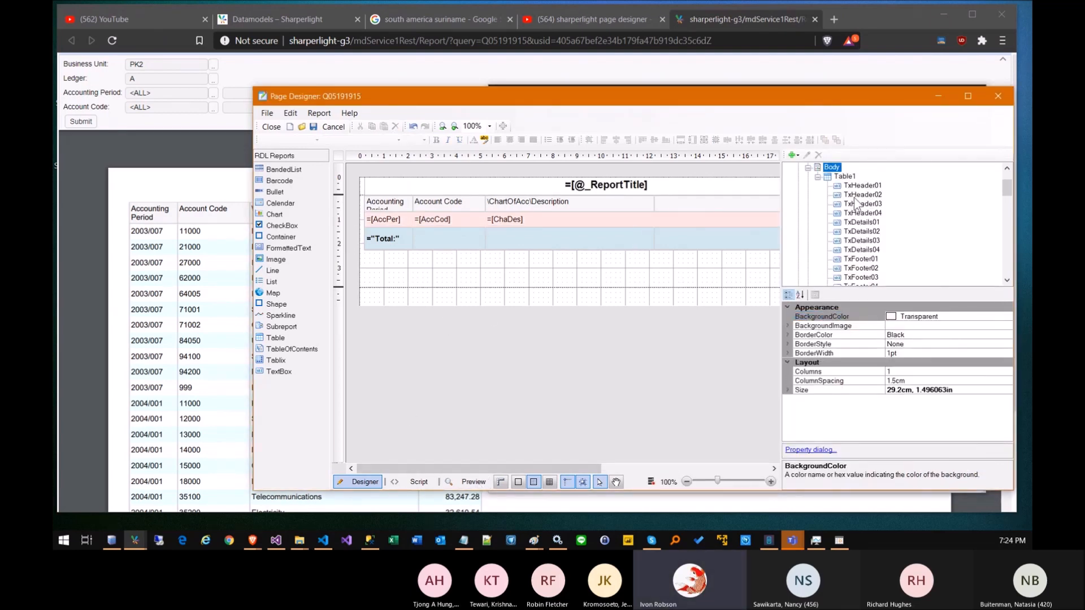
Inspect the page header, report title and ChartOfAcc description cells in the report structure, with the Page Designer maximized.
scroll(854, 198, up, 1)
scroll(816, 176, up, 1)
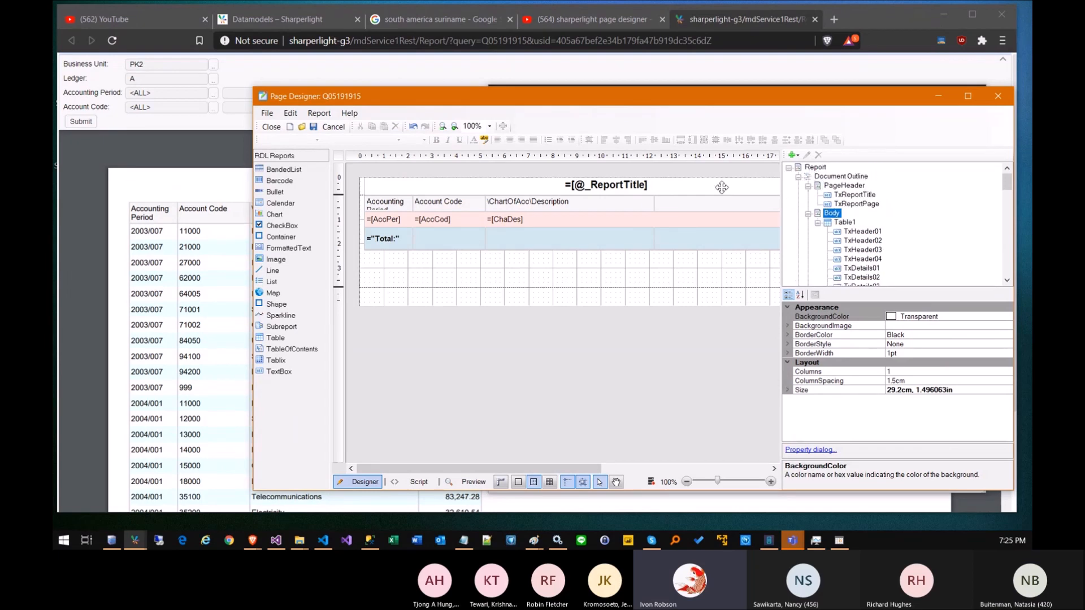
click(829, 188)
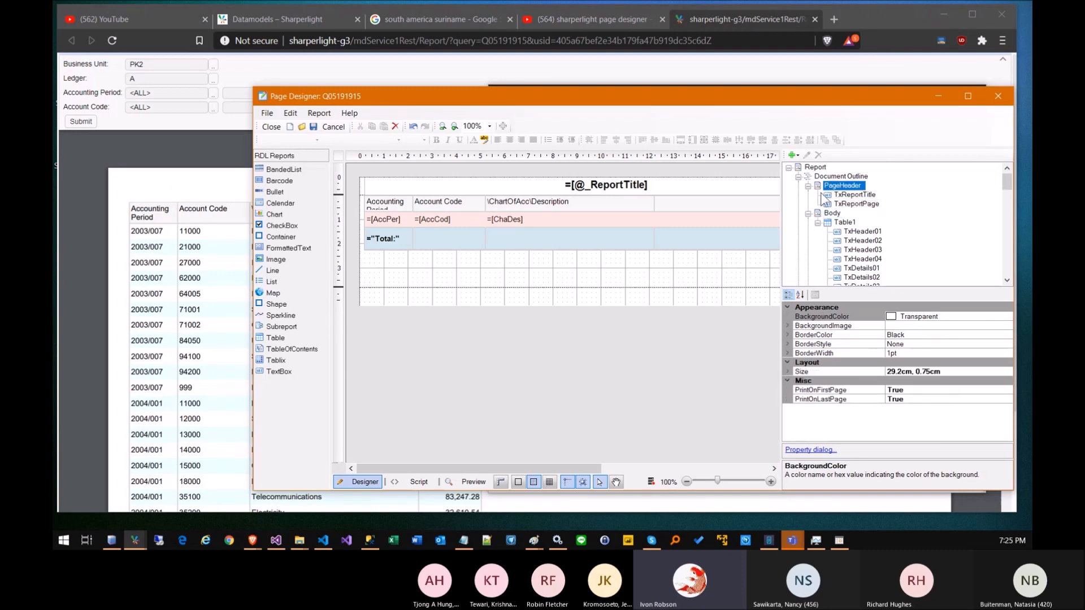
click(831, 196)
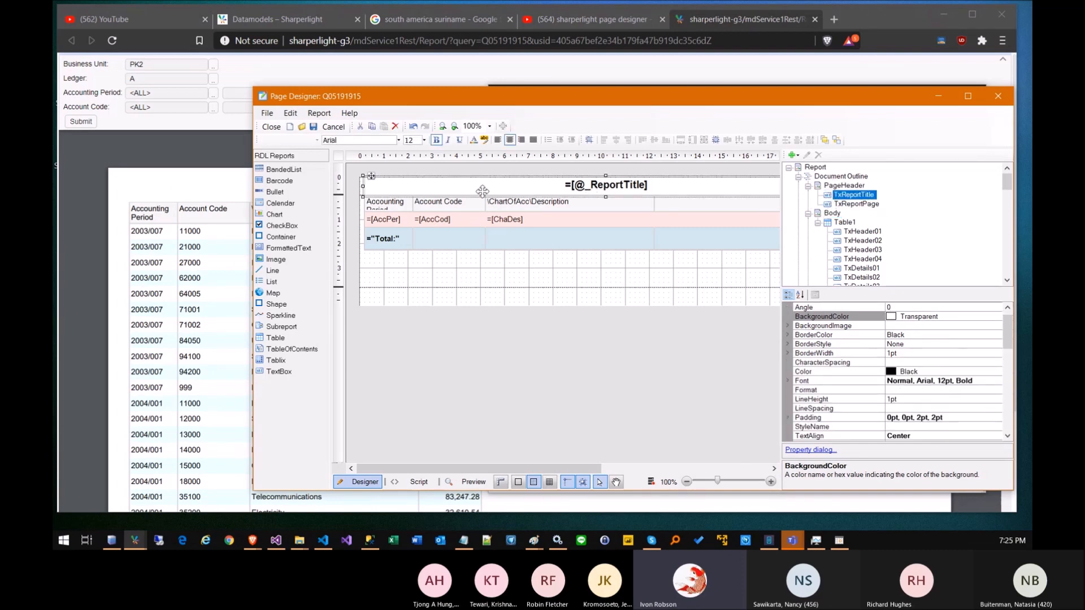
double_click(290, 97)
click(291, 111)
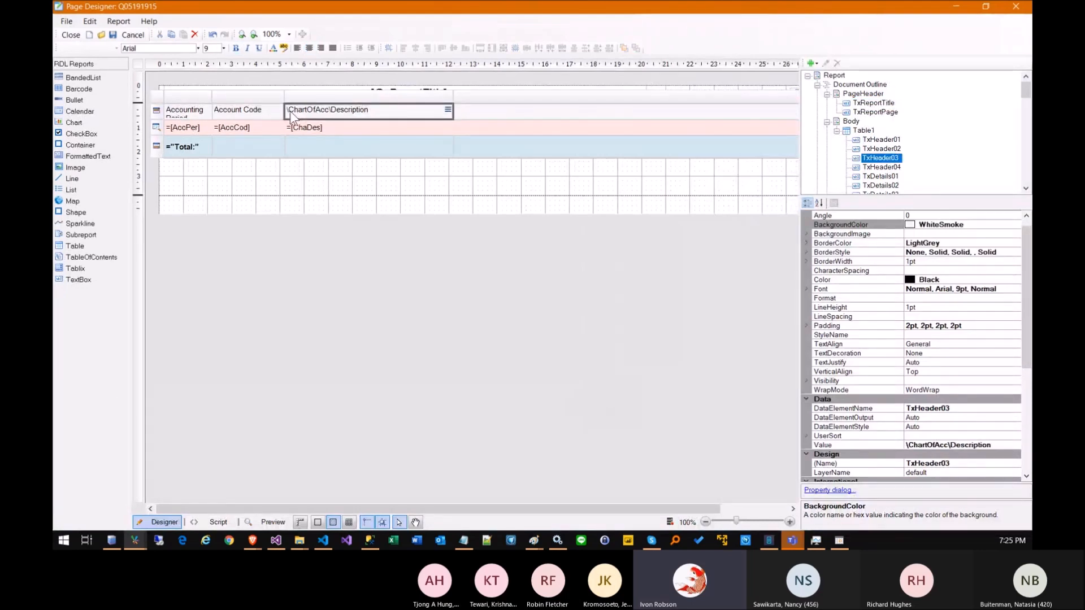
click(314, 127)
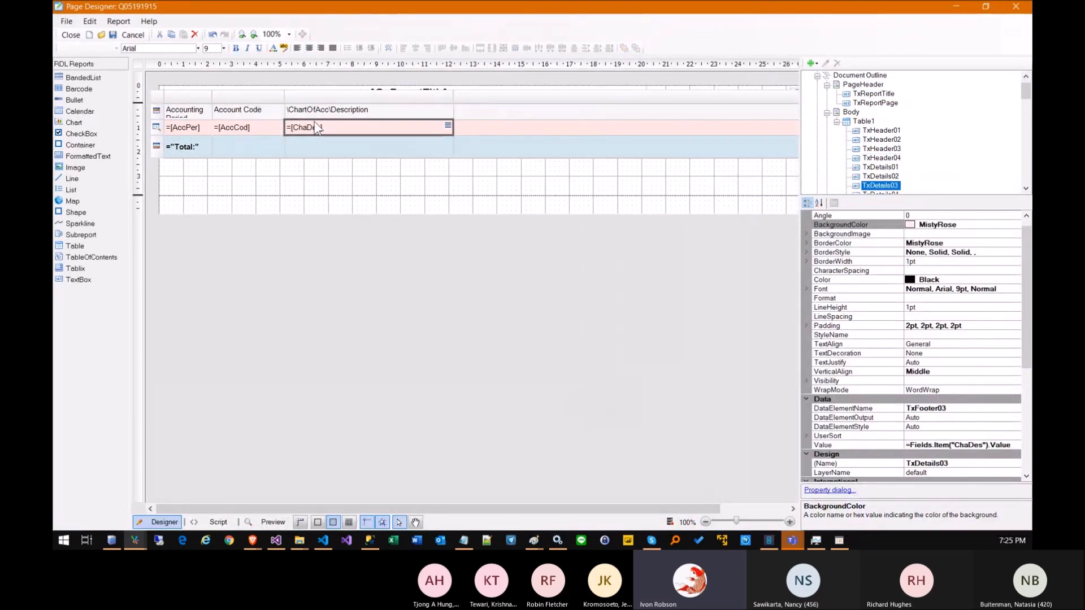
Add a text box to the enlarged page footer and look through its predefined expressions and properties.
click(269, 205)
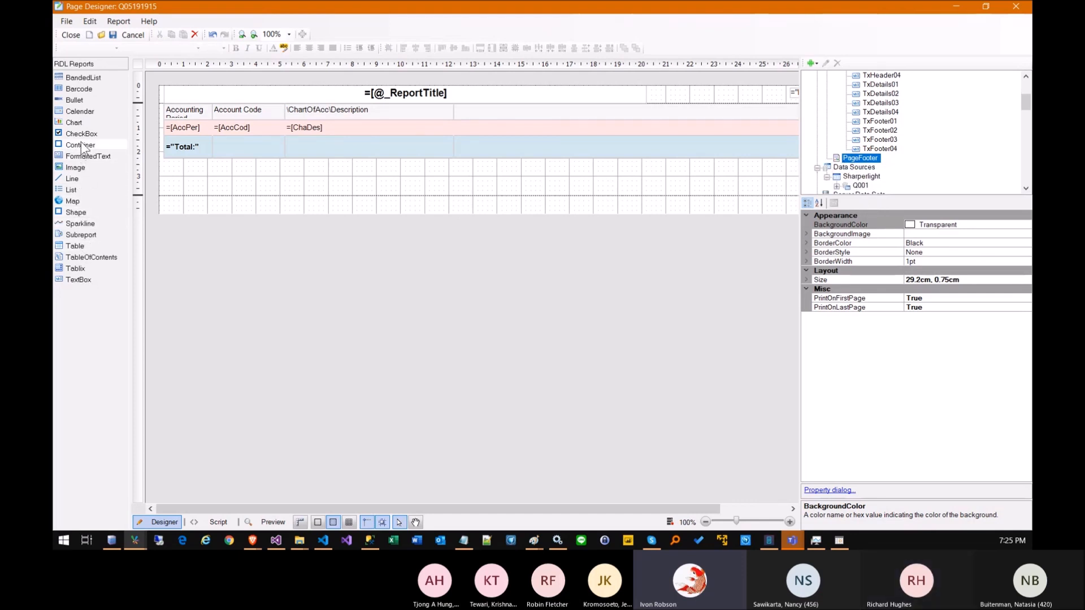
drag(80, 279, 226, 195)
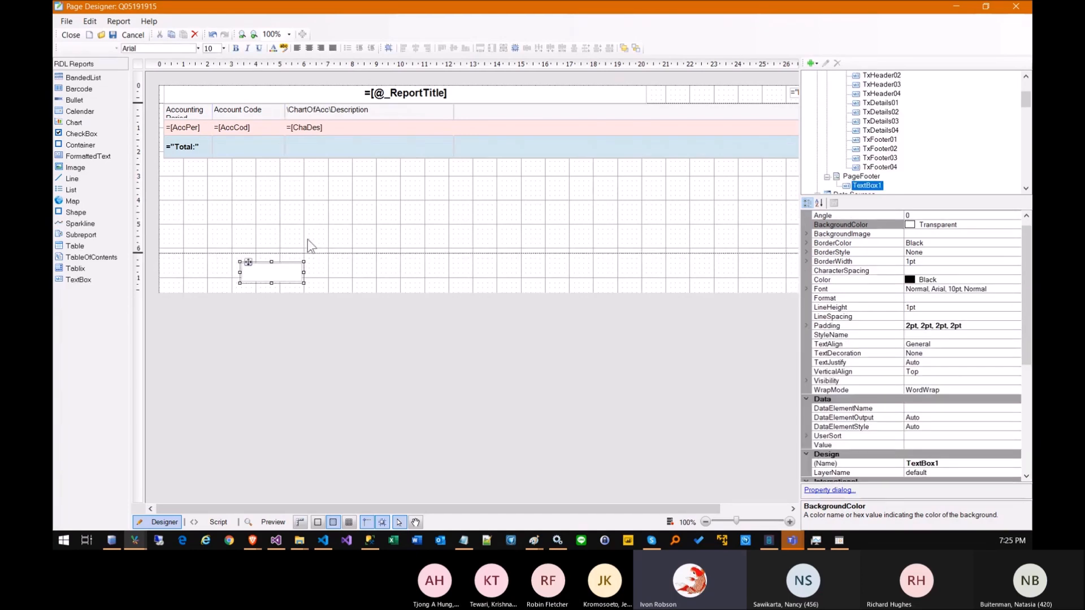
click(297, 270)
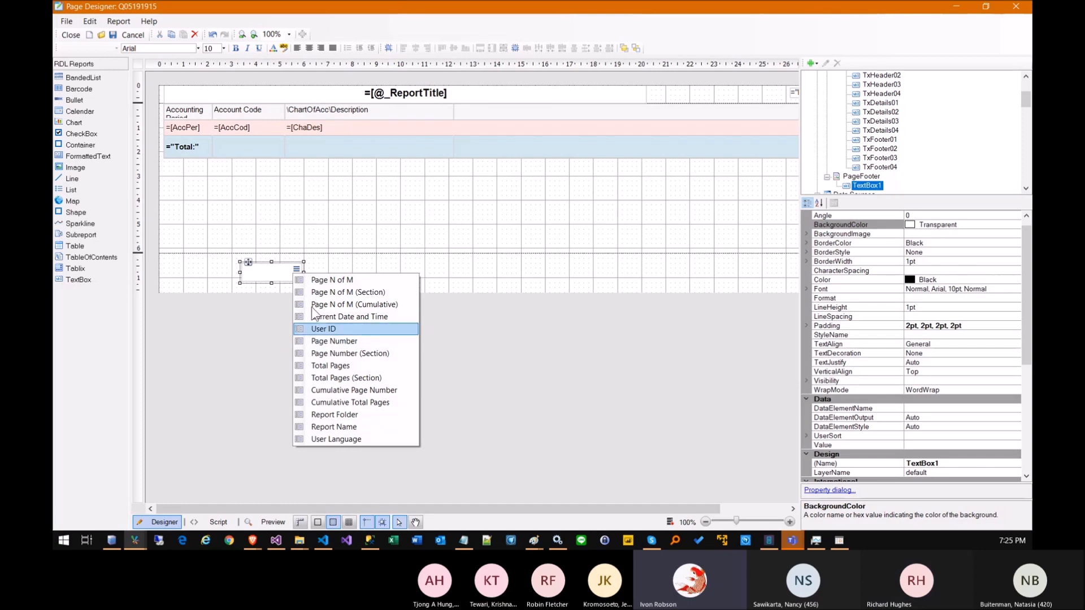
click(271, 273)
scroll(948, 436, down, 4)
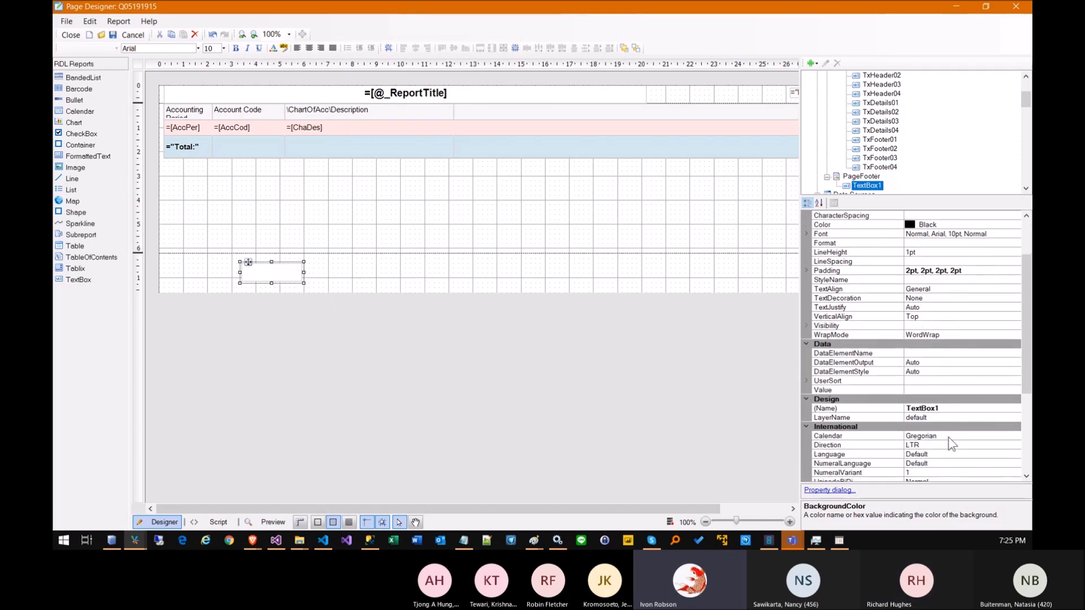
Set the footer text box's value to "Assuria Eclipse Page Designer" and widen it to about the 12 cm ruler mark.
scroll(944, 426, down, 3)
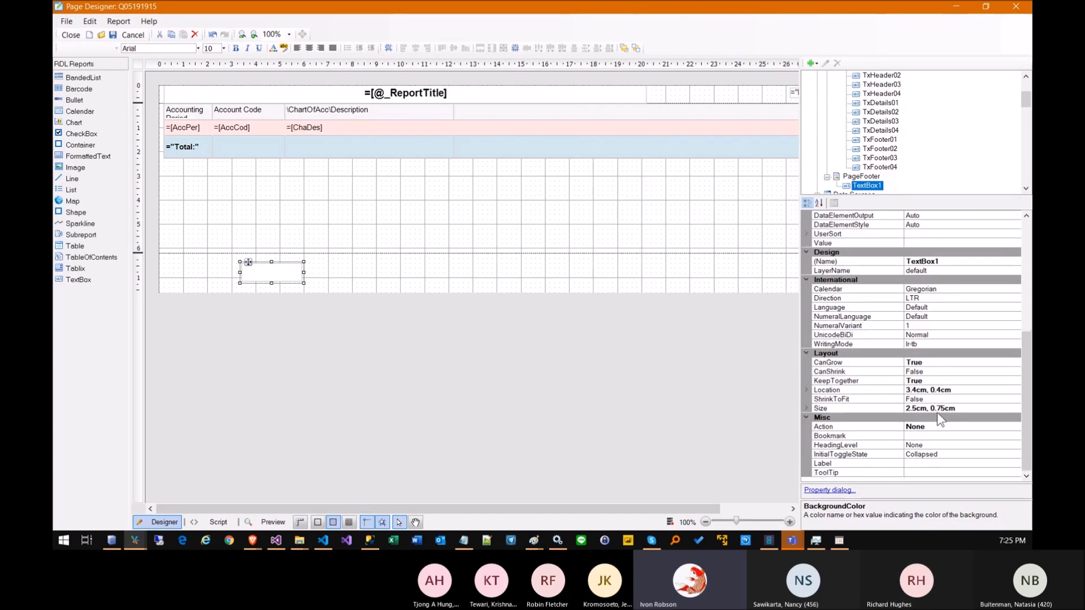
scroll(937, 418, up, 4)
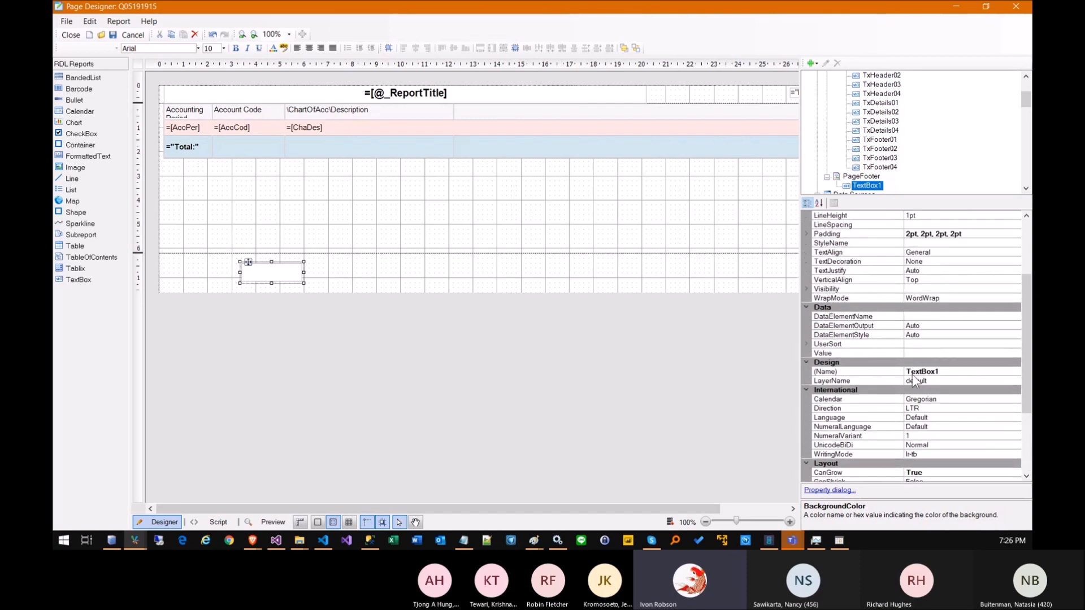
click(829, 354)
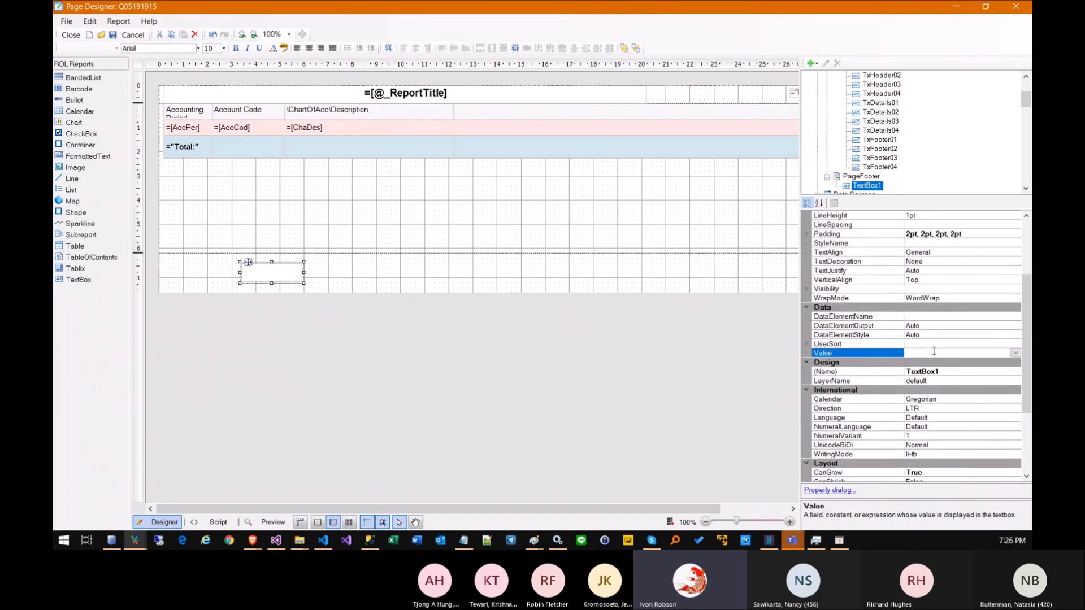
text(Assuria Eclipse Page Designer)
drag(303, 272, 454, 262)
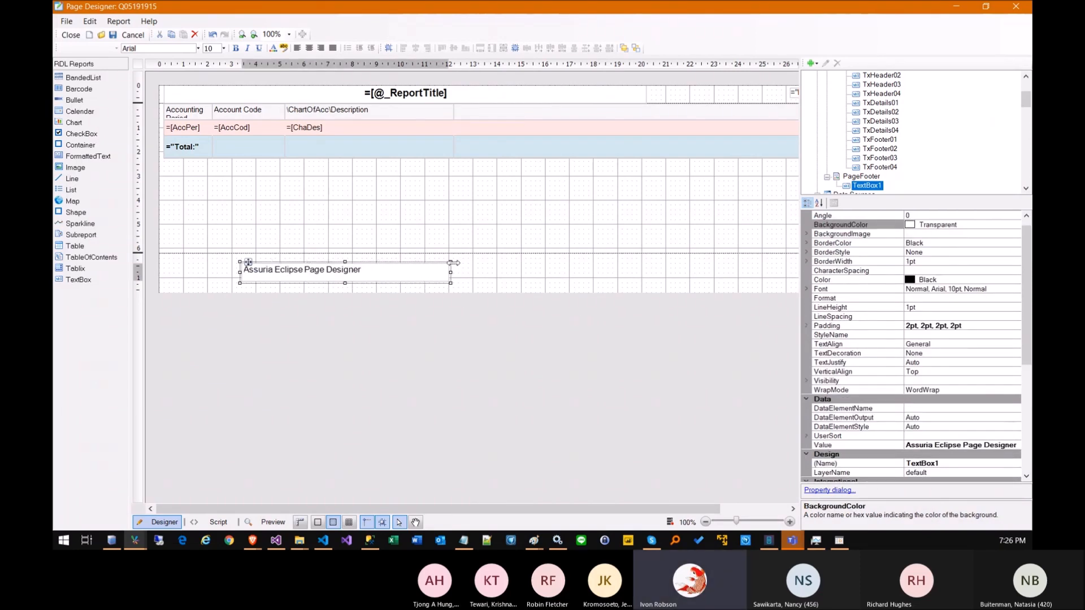
Set the font size of the footer text to 14pt, keeping Arial with normal style and weight.
click(480, 252)
click(348, 269)
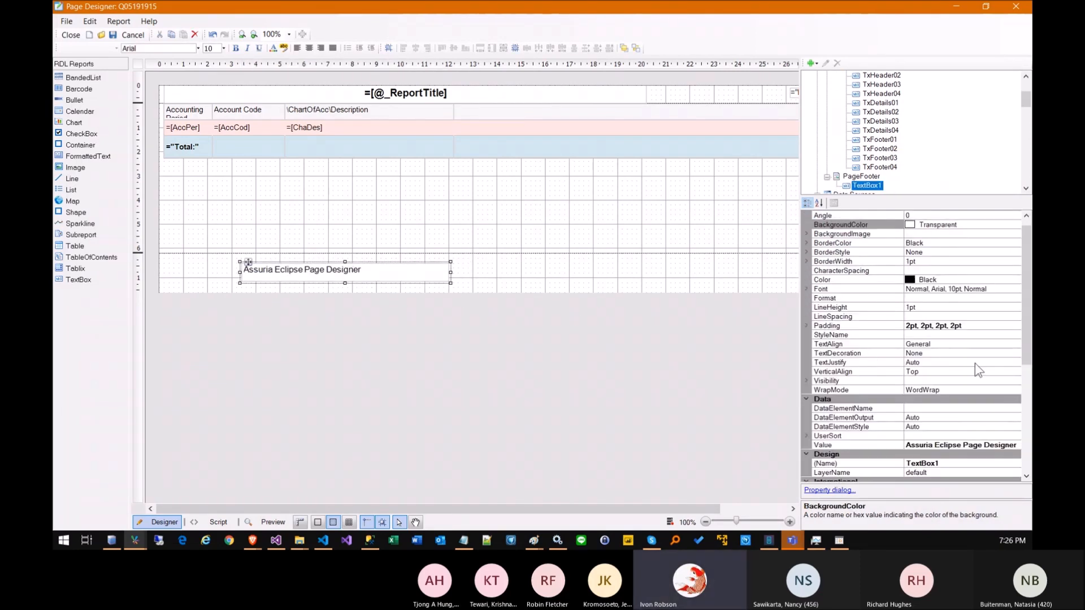
click(955, 289)
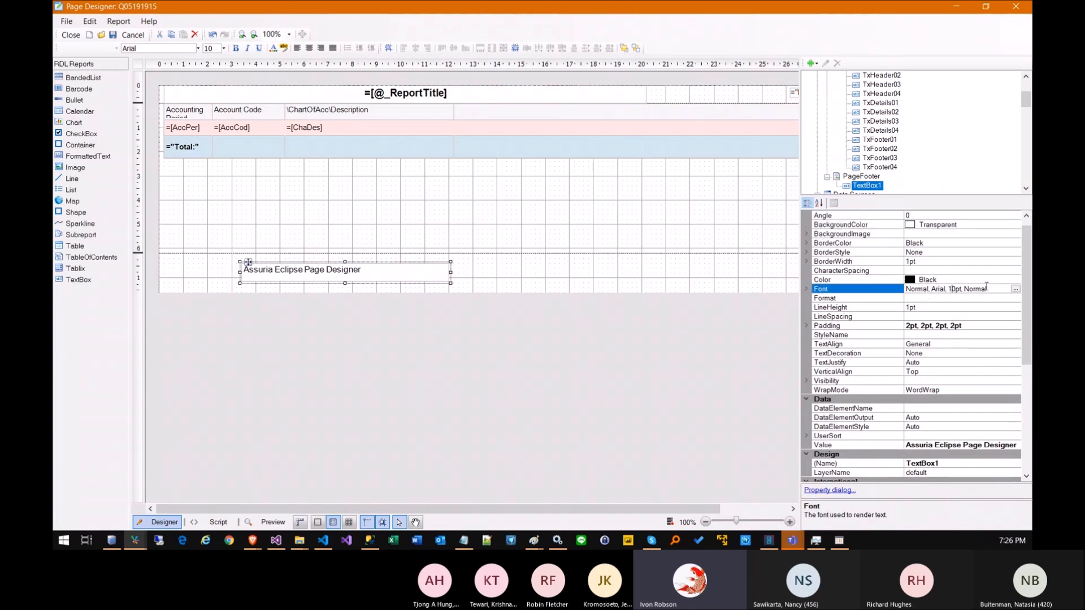
click(1015, 288)
click(621, 277)
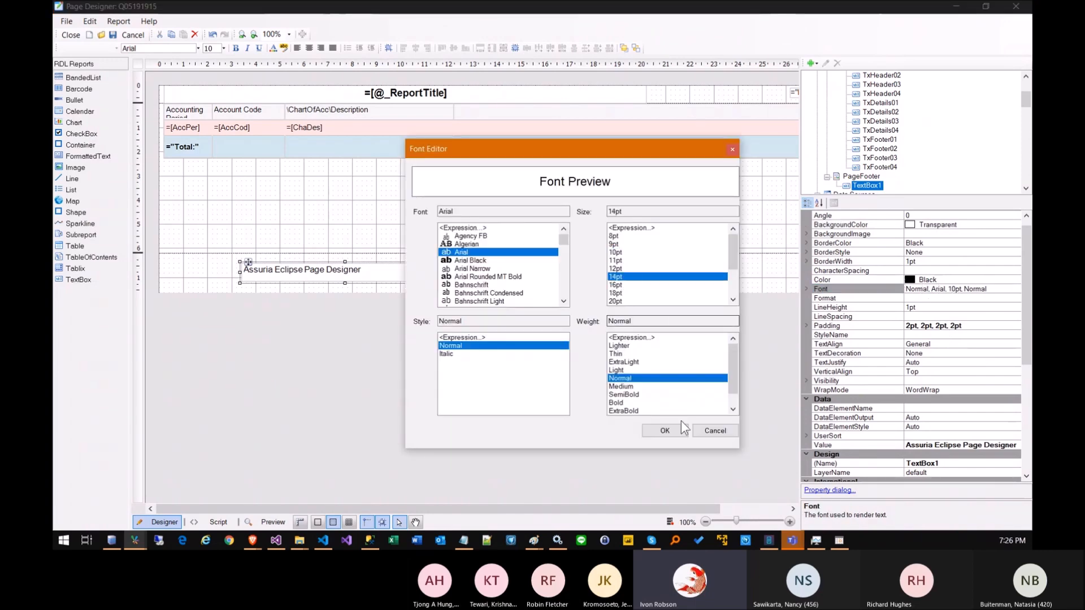
click(664, 431)
Preview the report, check the footer on the first two pages, and return to the design view.
click(269, 522)
scroll(245, 489, down, 2)
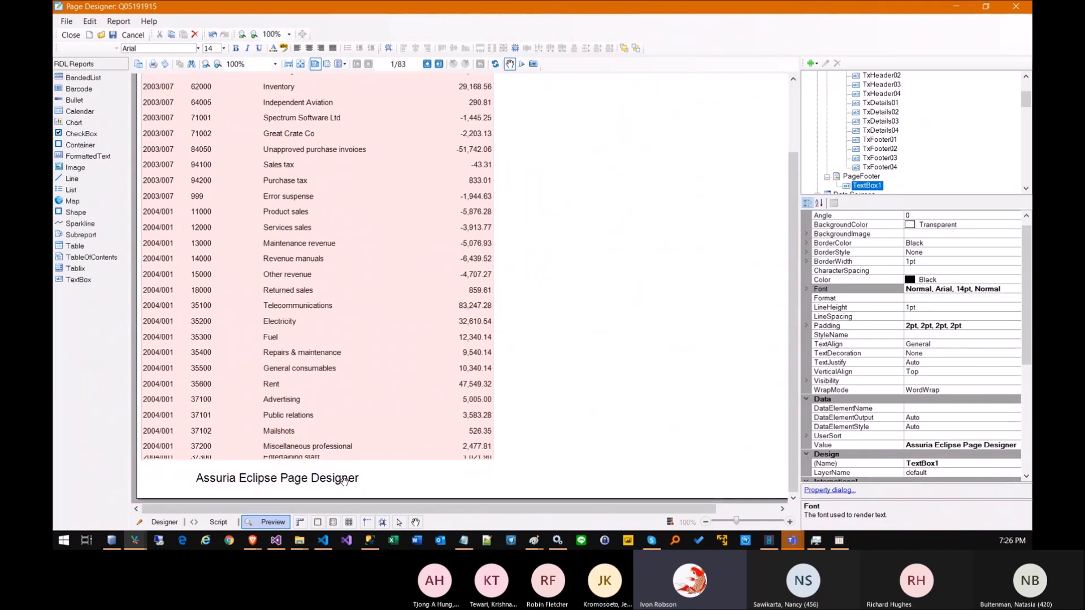
click(428, 65)
scroll(379, 82, up, 2)
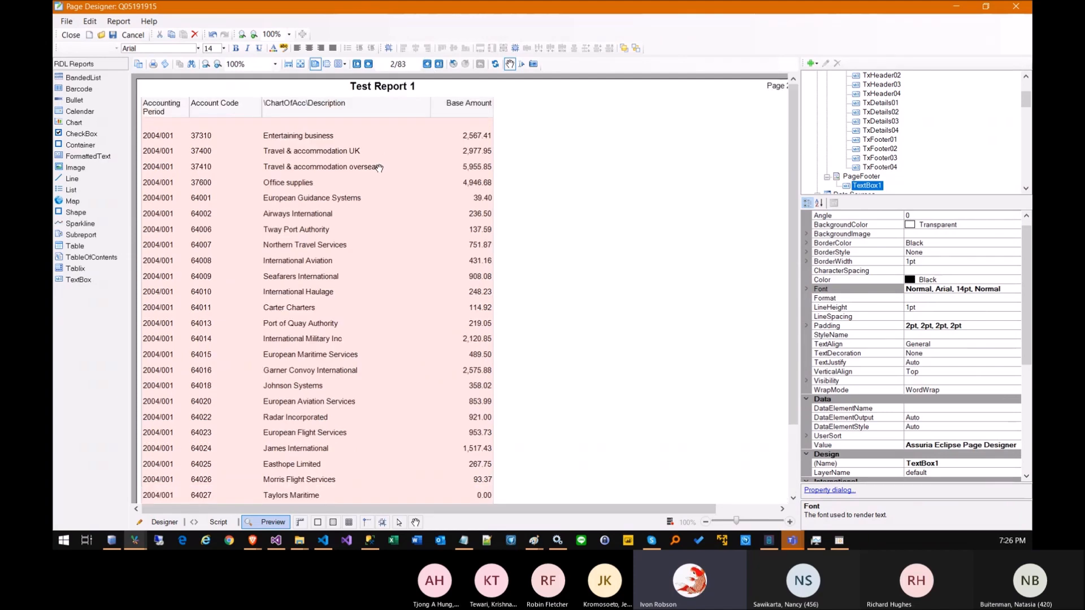
scroll(367, 172, down, 2)
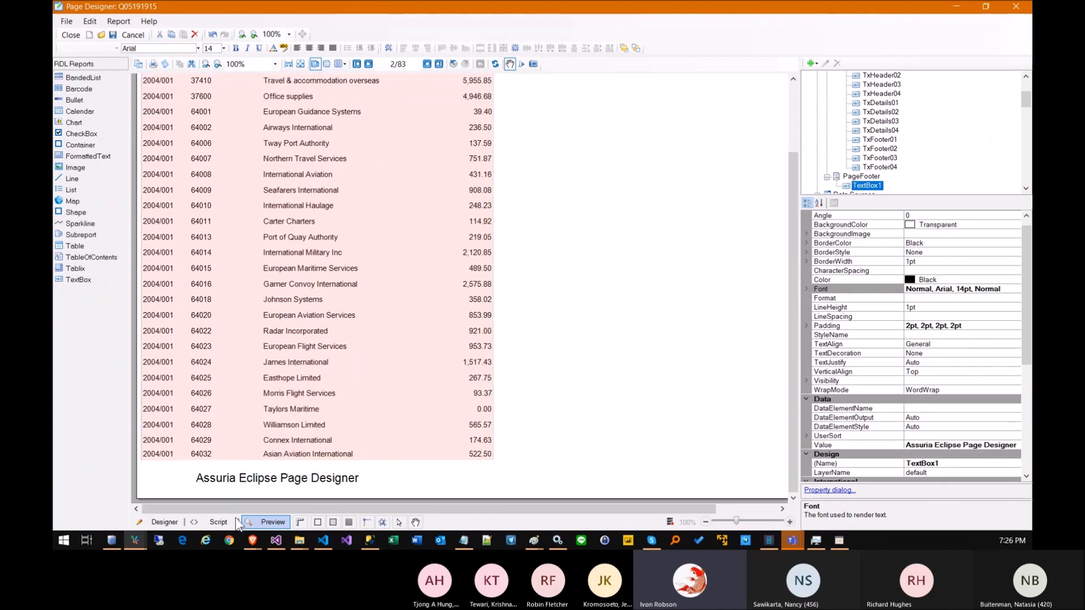
scroll(312, 211, up, 2)
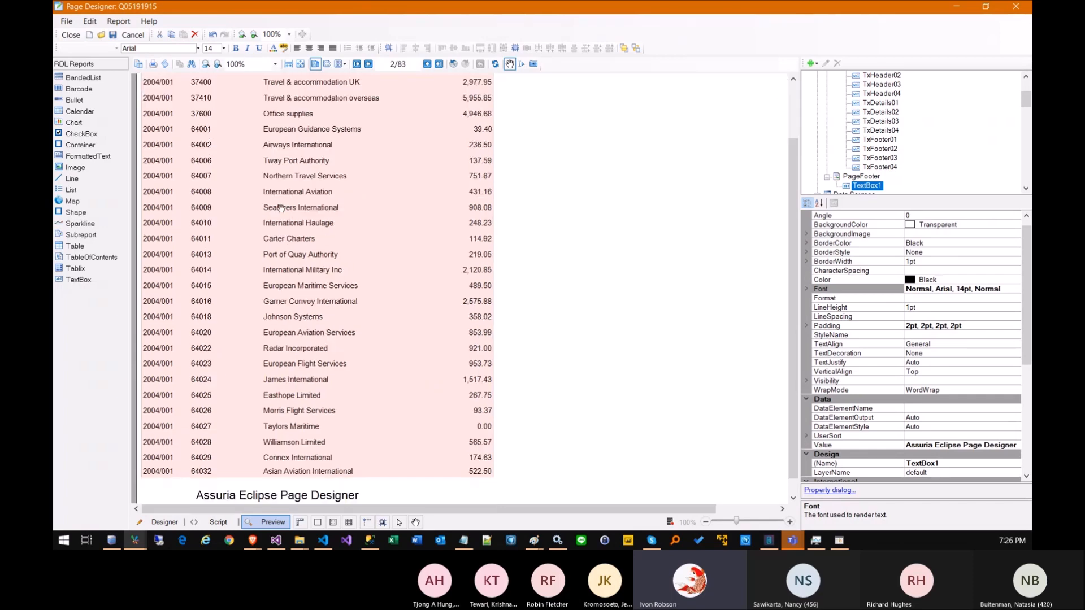
click(164, 522)
Select the Base Amount cell in the table's detail row and inspect its properties.
click(310, 202)
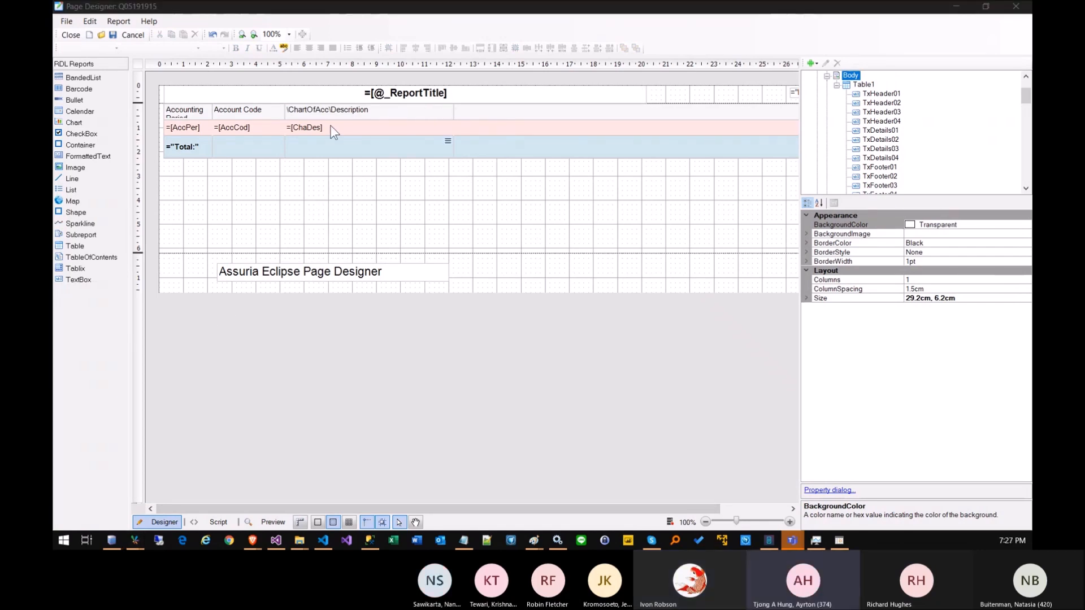
click(358, 125)
click(513, 131)
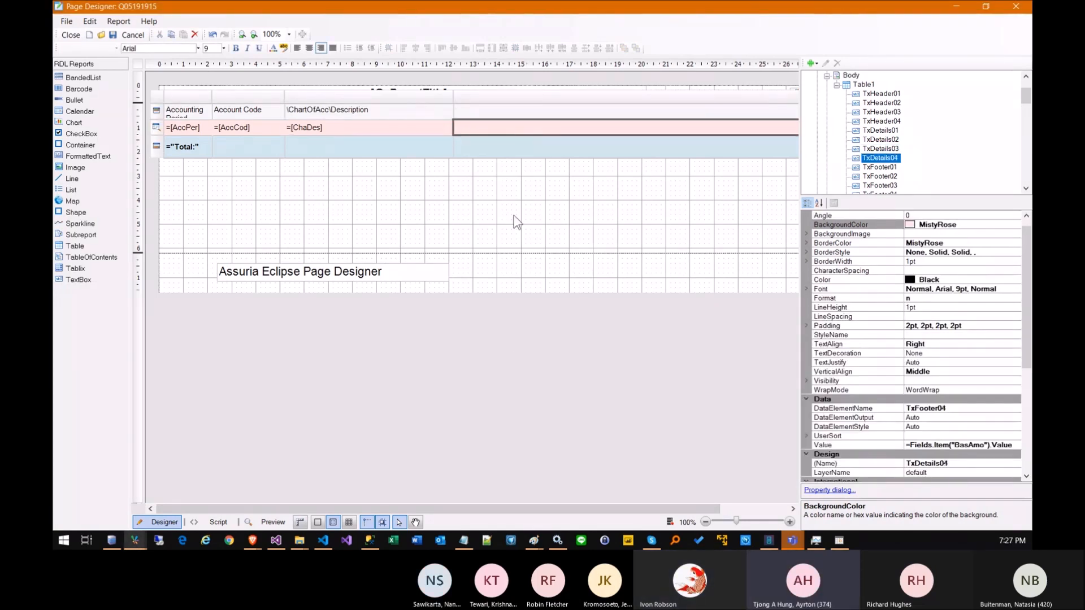
drag(489, 508, 554, 510)
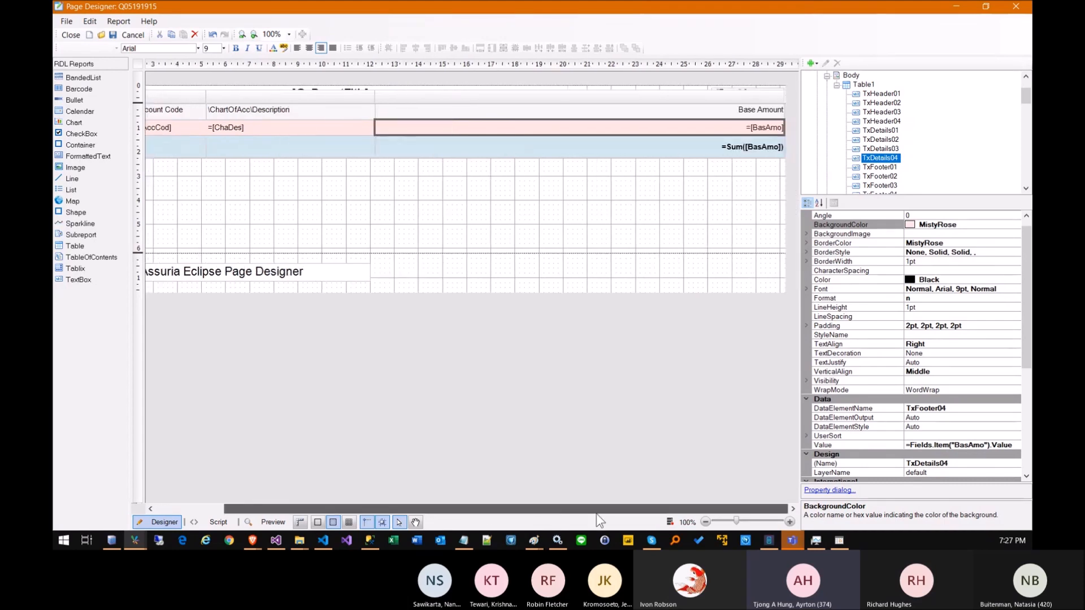
View the footer text box's value choices and the Expression Editor's field categories, leaving the expression as it is.
click(298, 274)
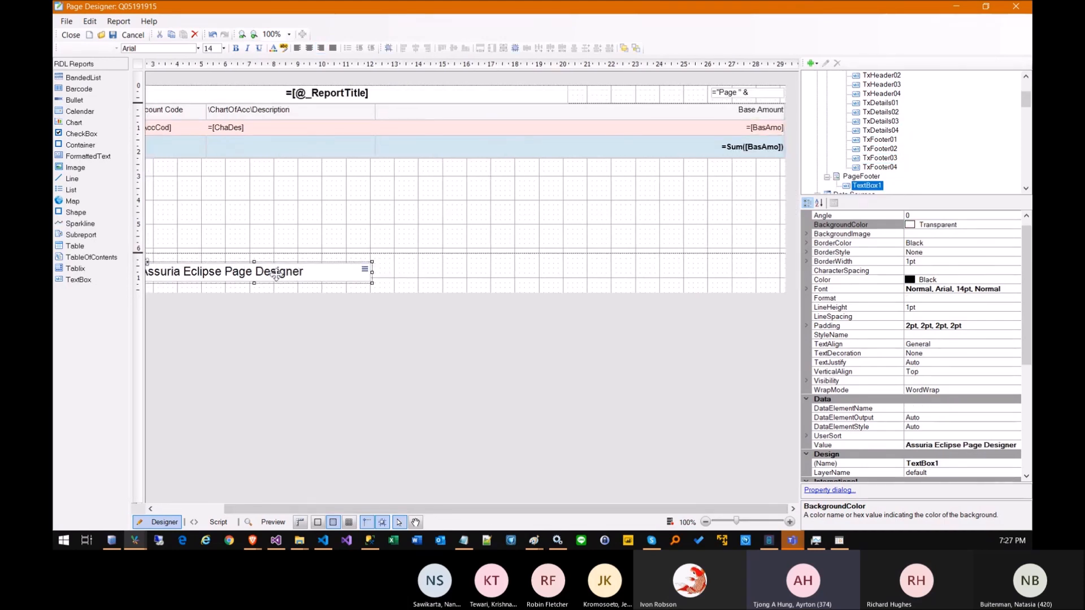
scroll(958, 342, down, 4)
click(957, 343)
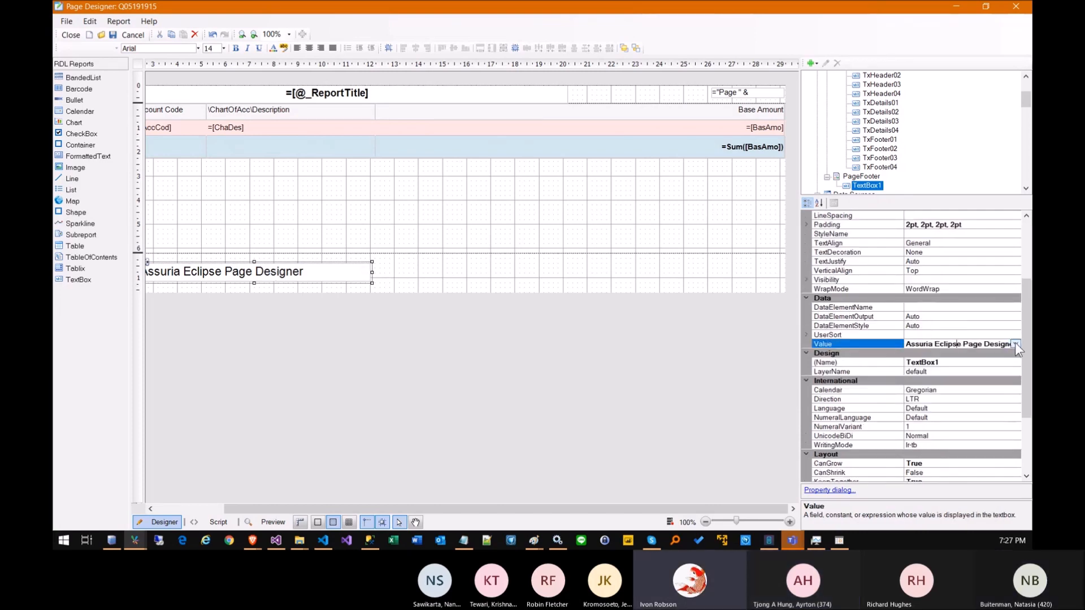
click(1016, 343)
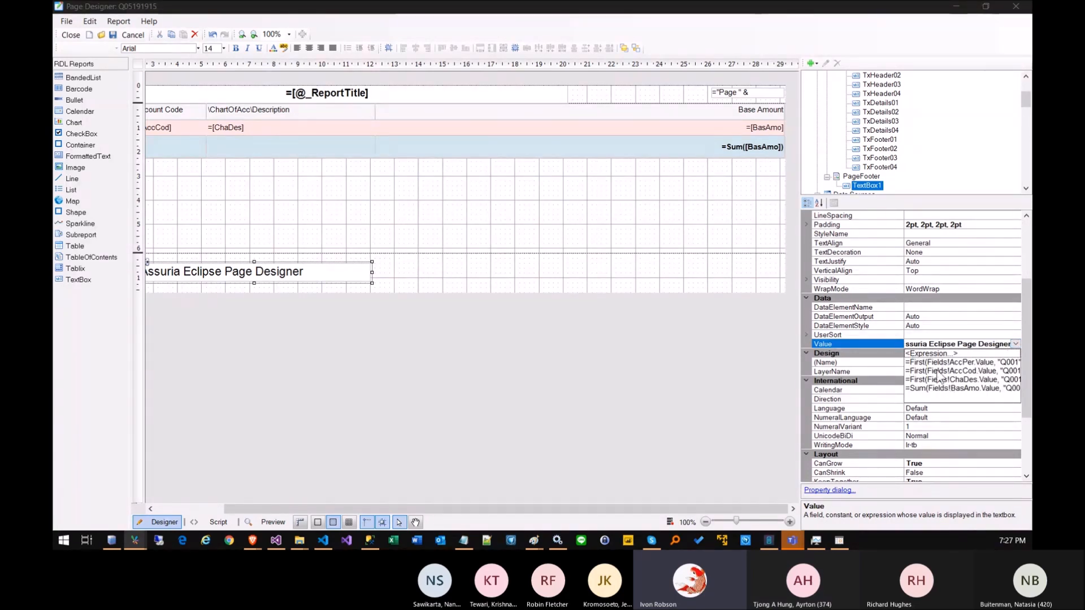
click(929, 353)
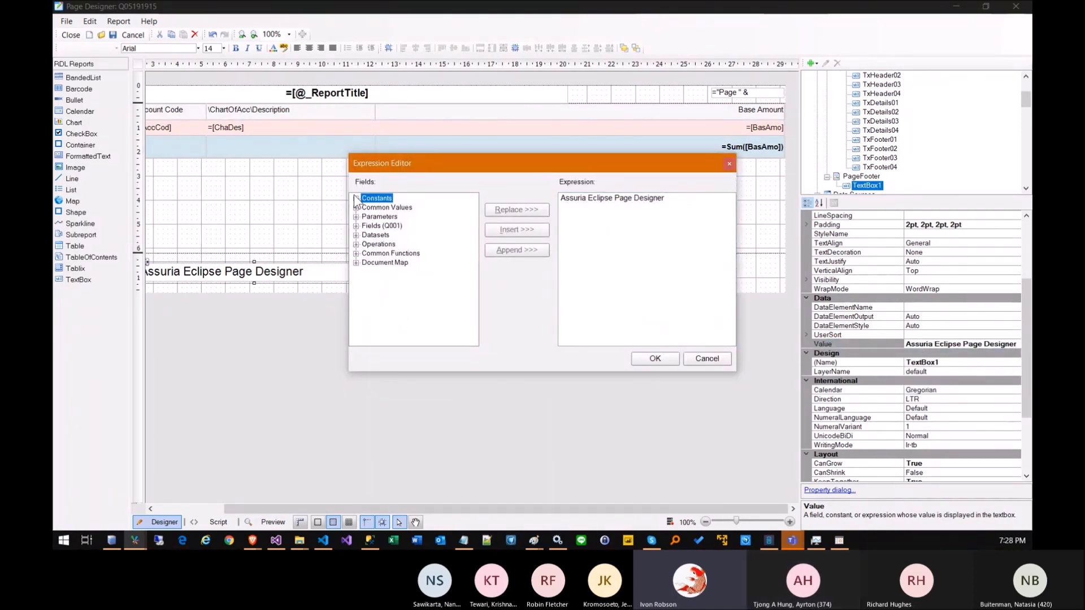
key(Escape)
Review the field expressions offered for the value of the Base Amount detail cell.
click(524, 128)
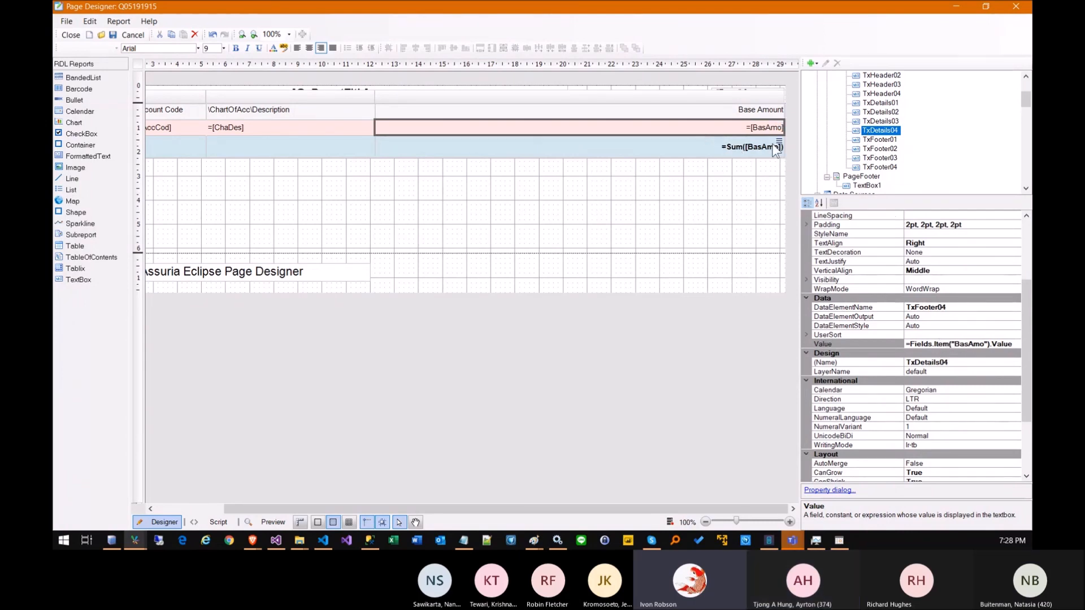
click(1002, 343)
click(1015, 345)
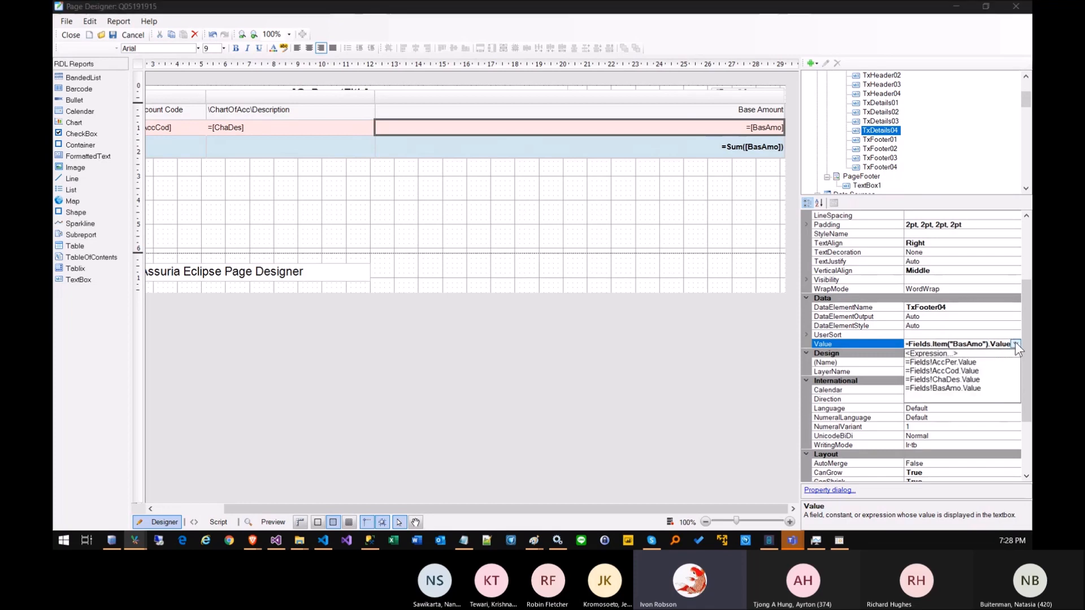
scroll(935, 299, up, 1)
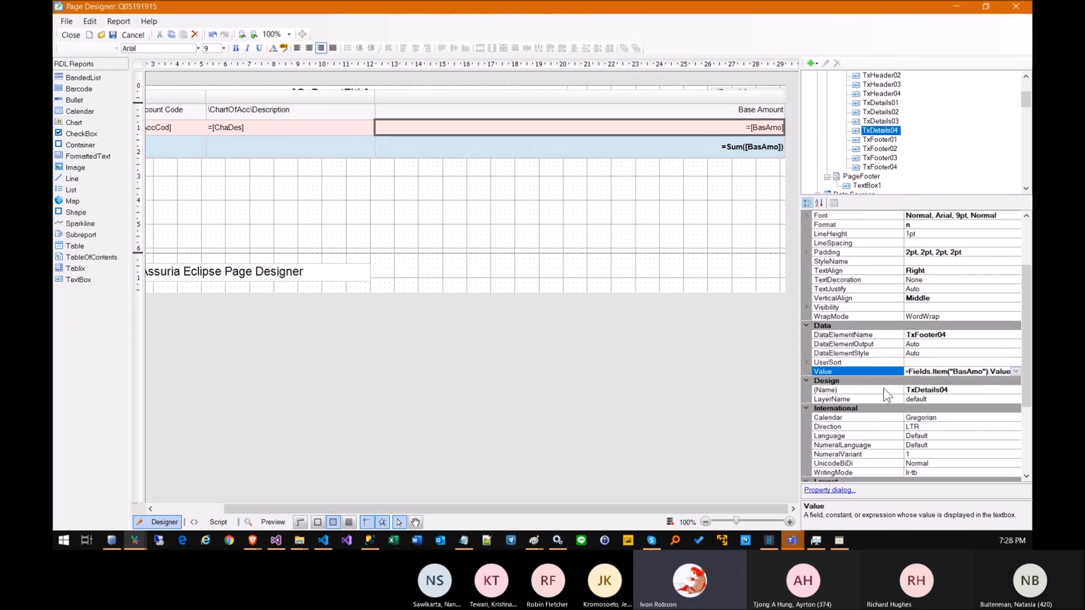
Set the Base Amount detail cell's number format to four decimal places, preview the report, and return to the design view.
scroll(884, 420, up, 2)
click(852, 280)
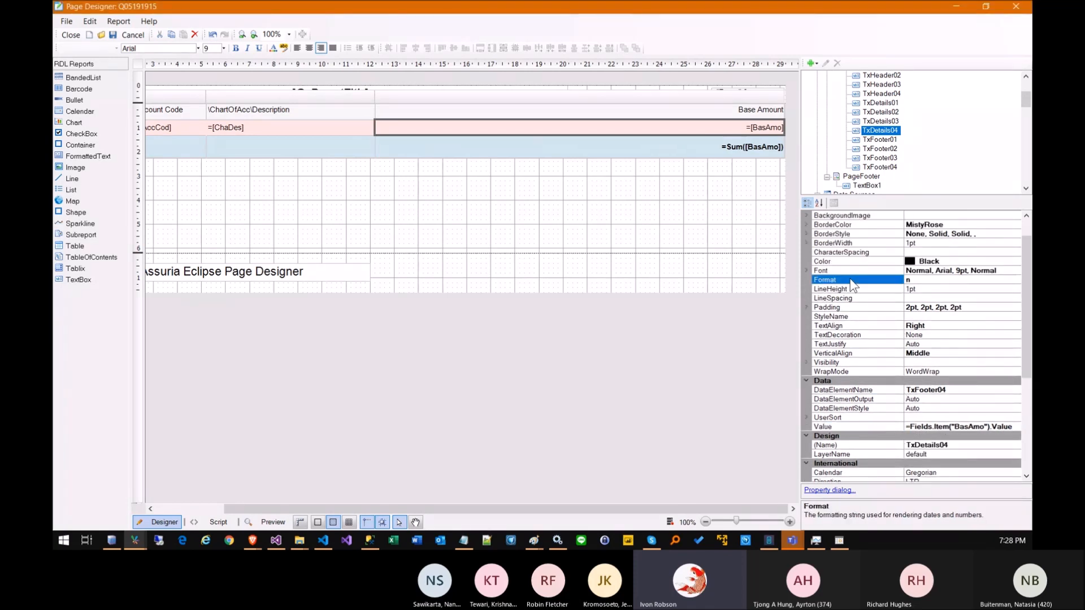
click(932, 280)
click(1015, 280)
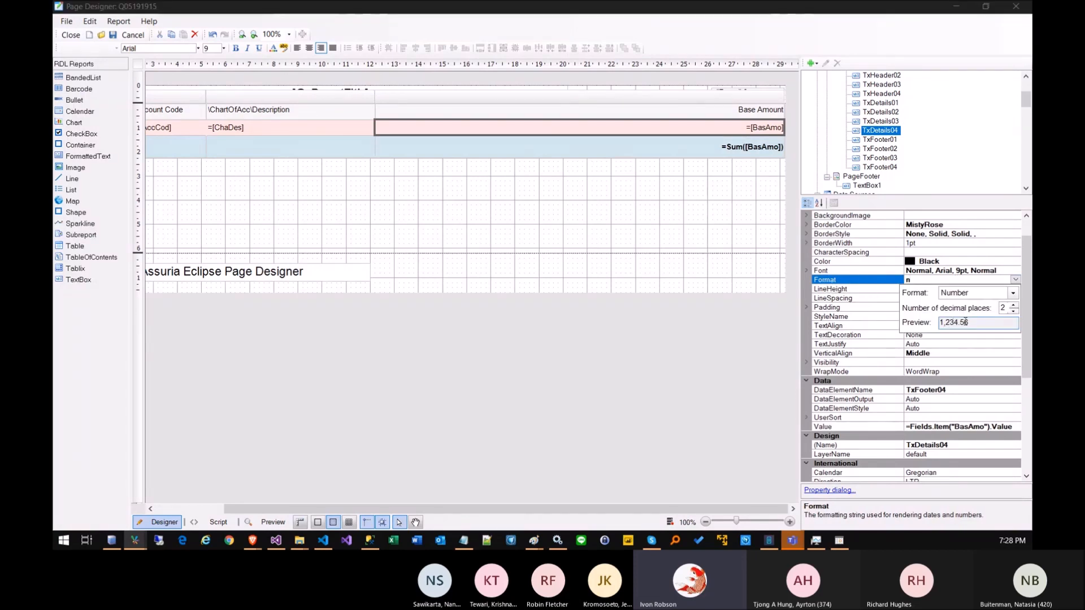
drag(968, 322, 947, 322)
click(1012, 305)
click(287, 523)
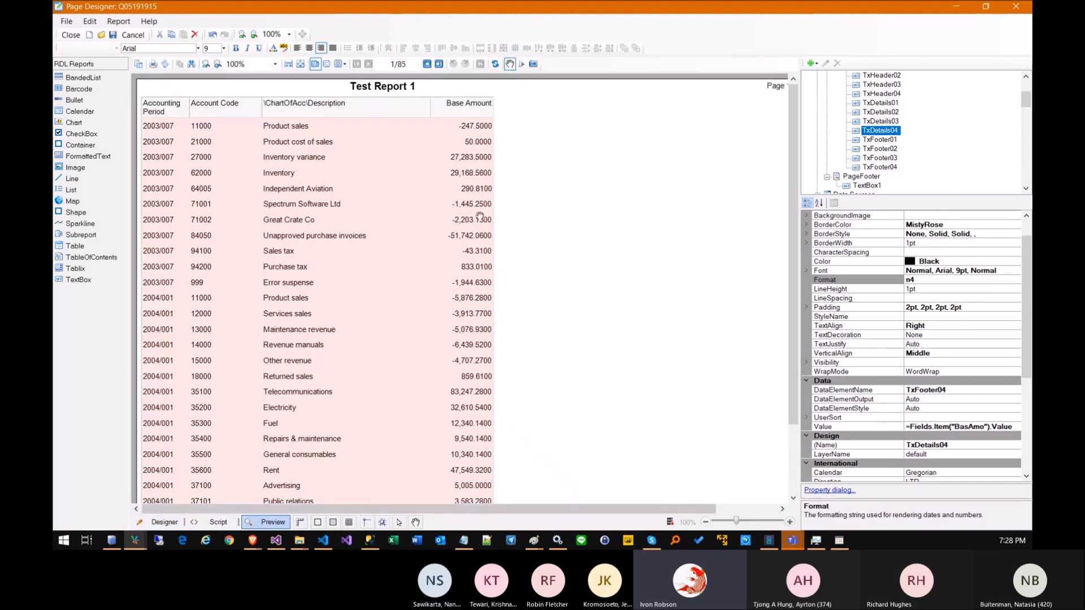
click(165, 522)
Open the report title's value in the Expression Editor and expand the Parameters list.
click(324, 91)
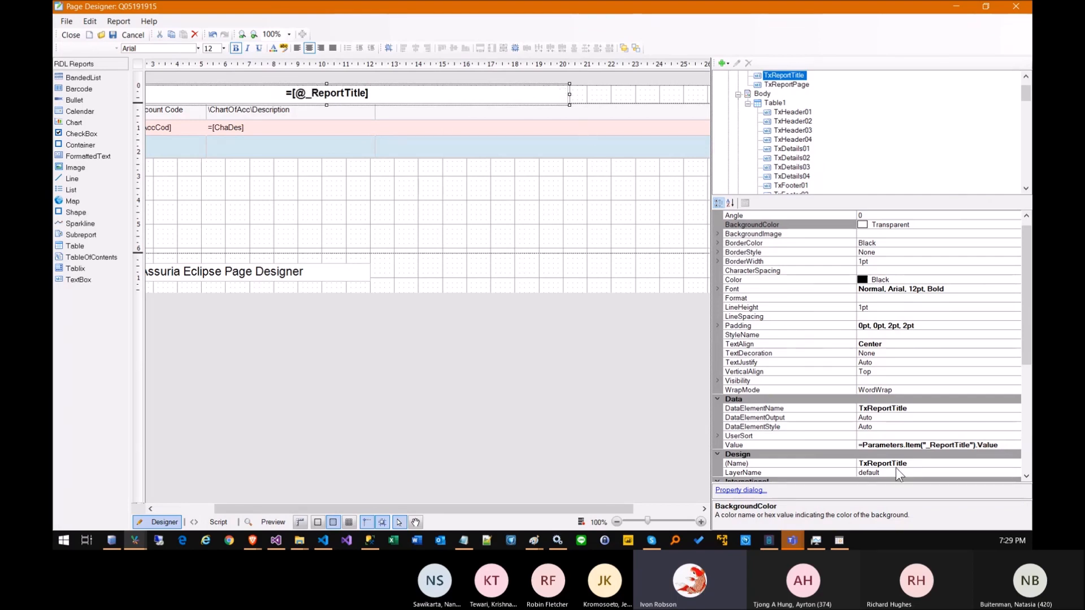
click(991, 439)
click(998, 444)
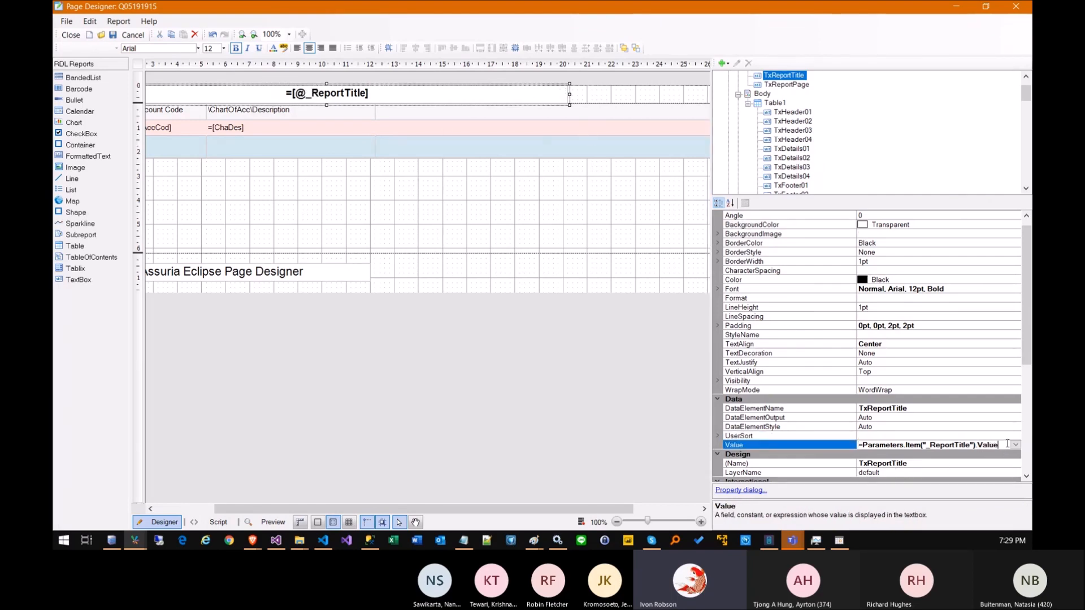
click(1015, 446)
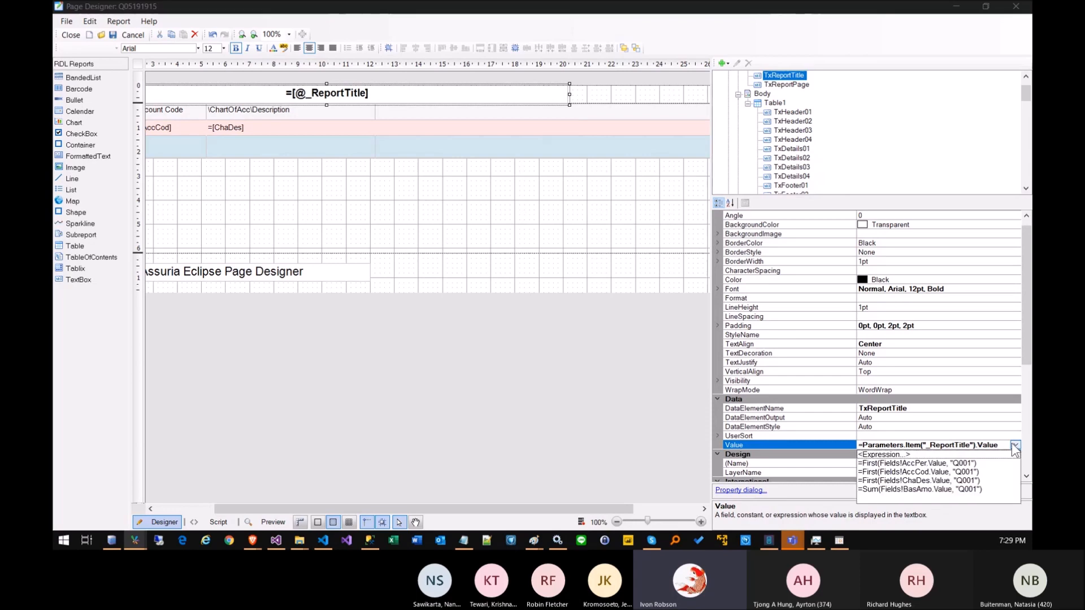
click(885, 455)
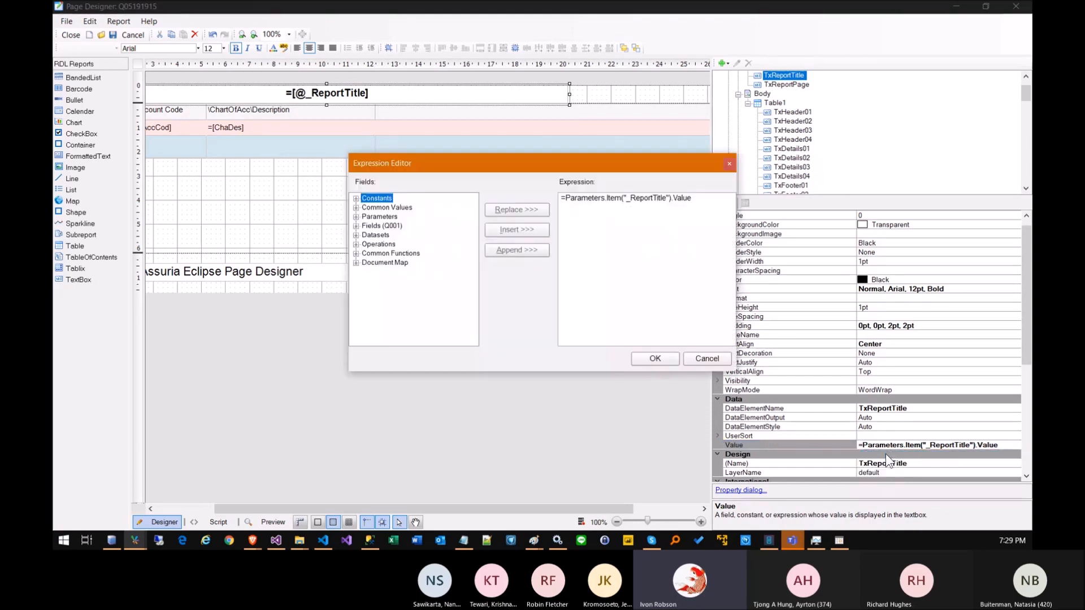
click(356, 217)
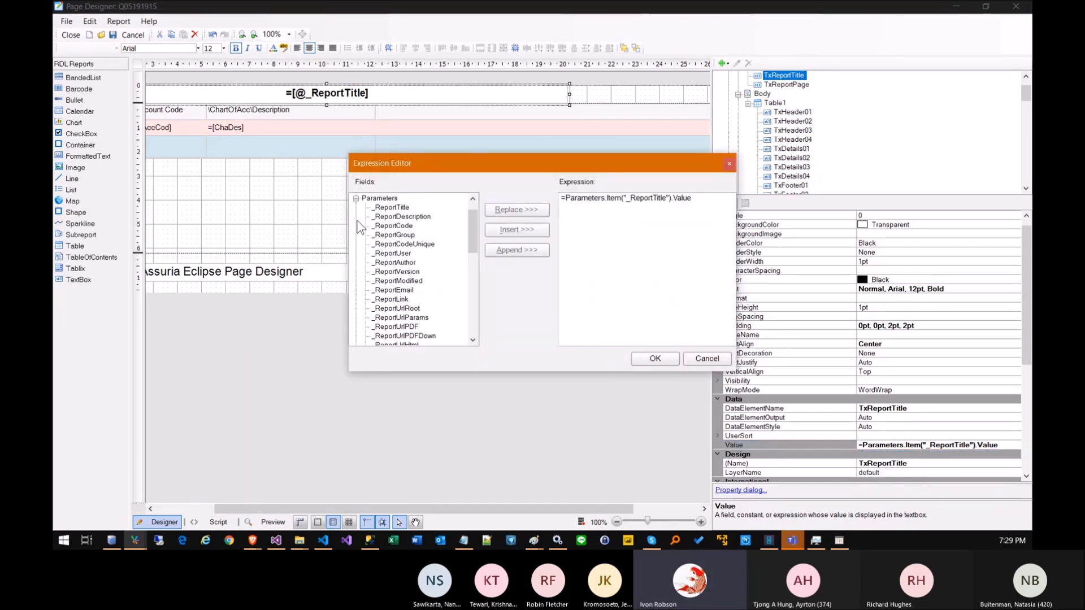
Look through the available report parameters, including _ReportDescription, _ReportCode, _ReportVersion and _ReportModified, and close the editor without changing the title expression.
click(391, 208)
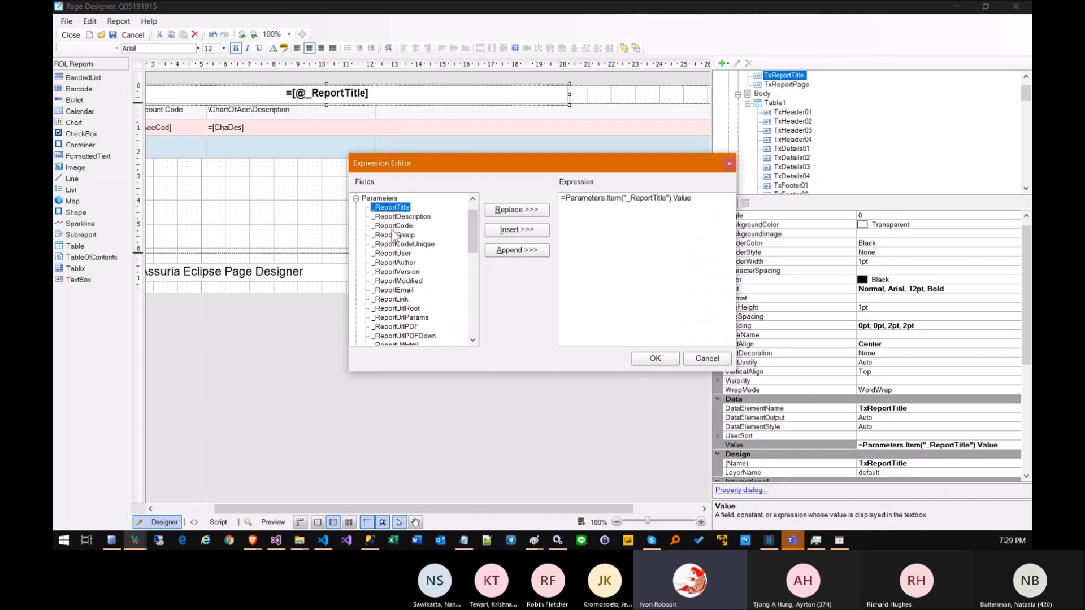
click(395, 217)
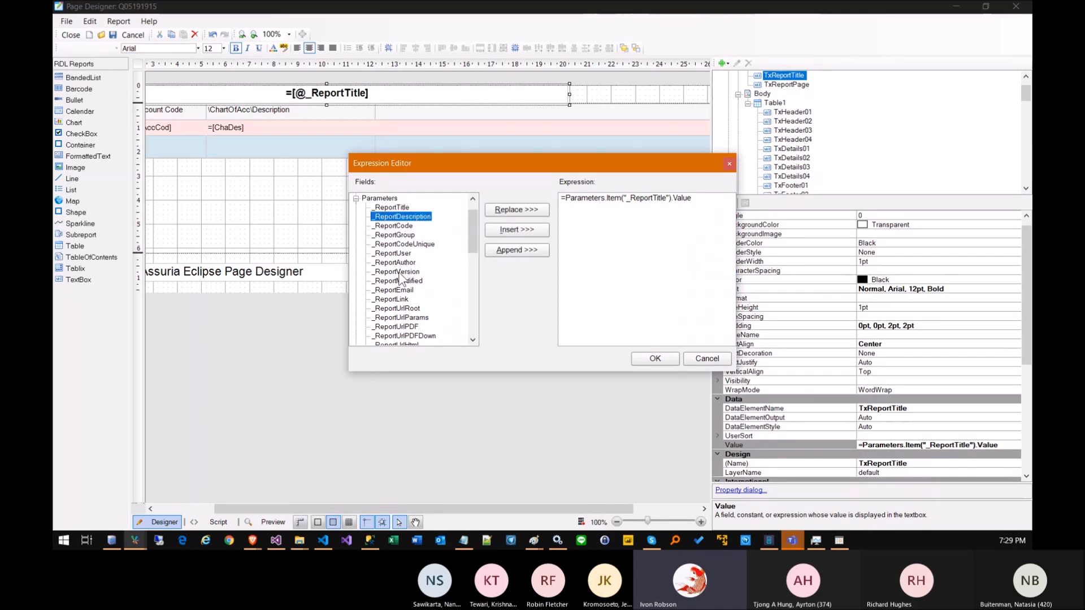
scroll(399, 277, down, 1)
click(392, 199)
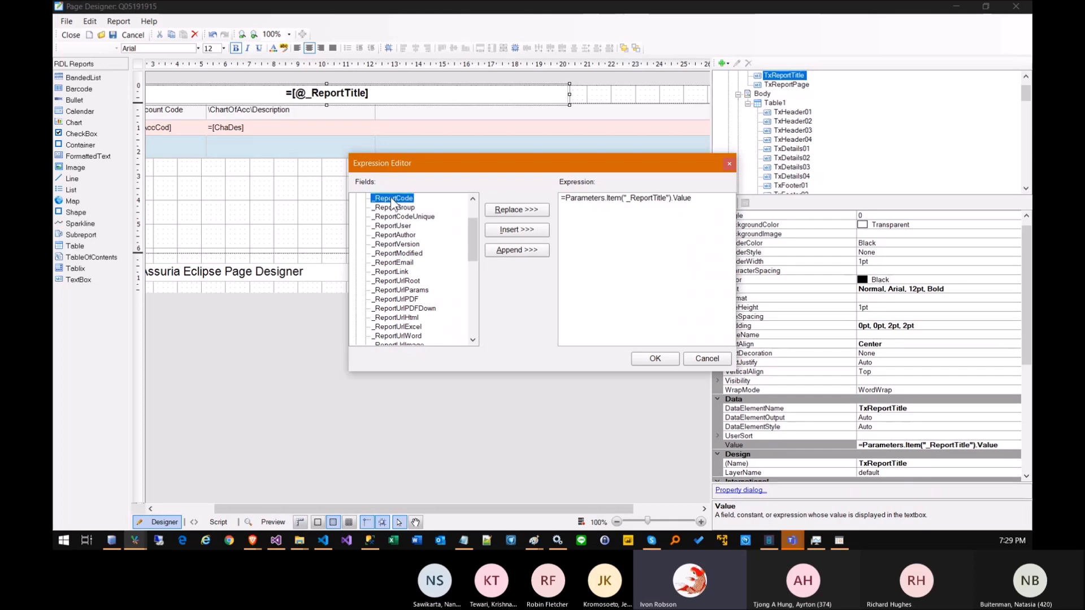
click(396, 245)
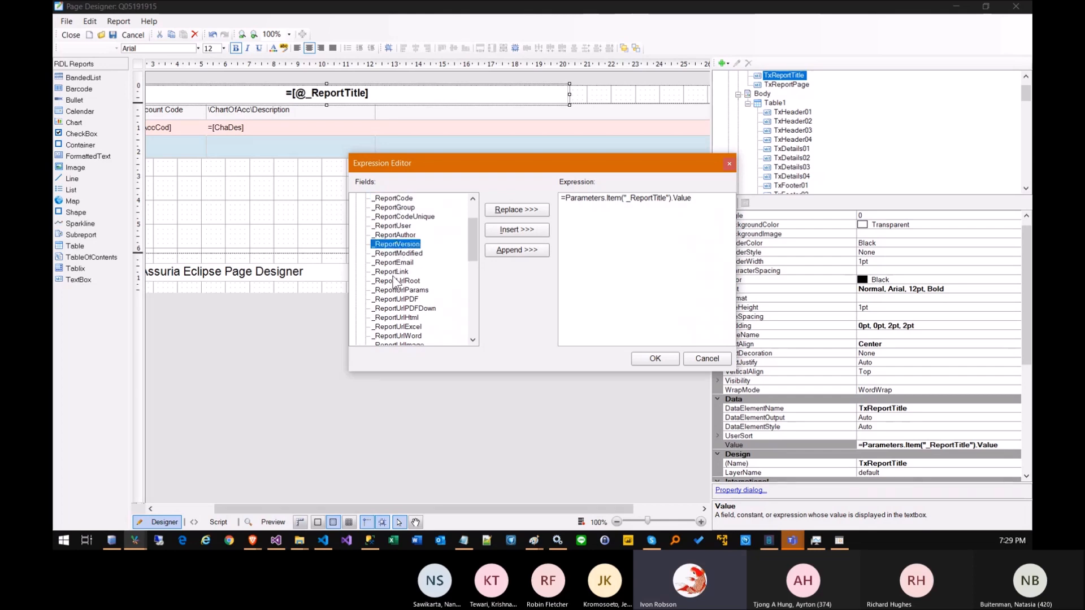
click(413, 254)
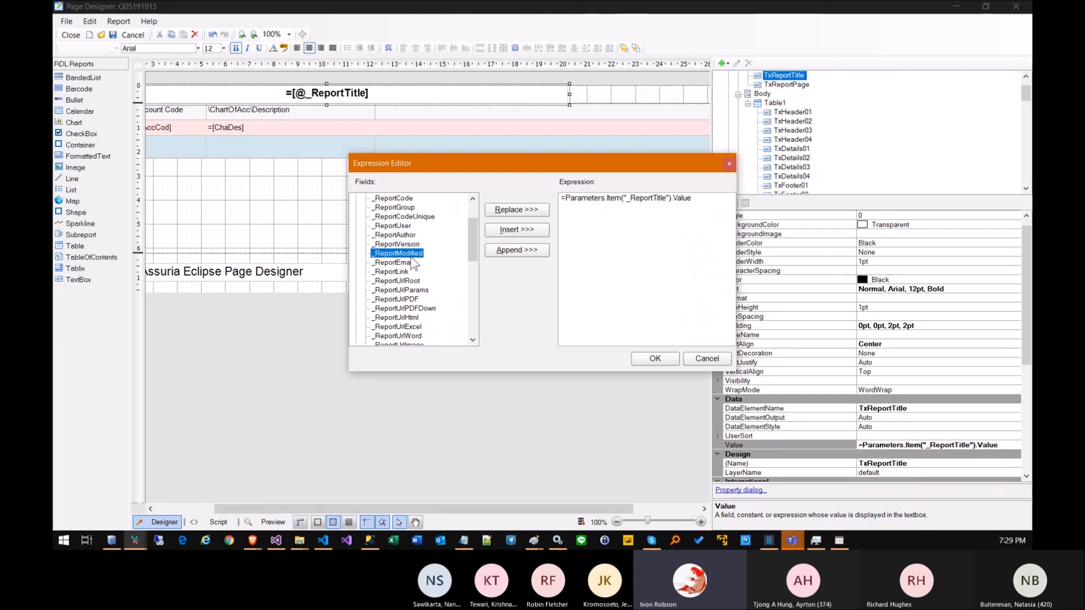
scroll(403, 336, down, 5)
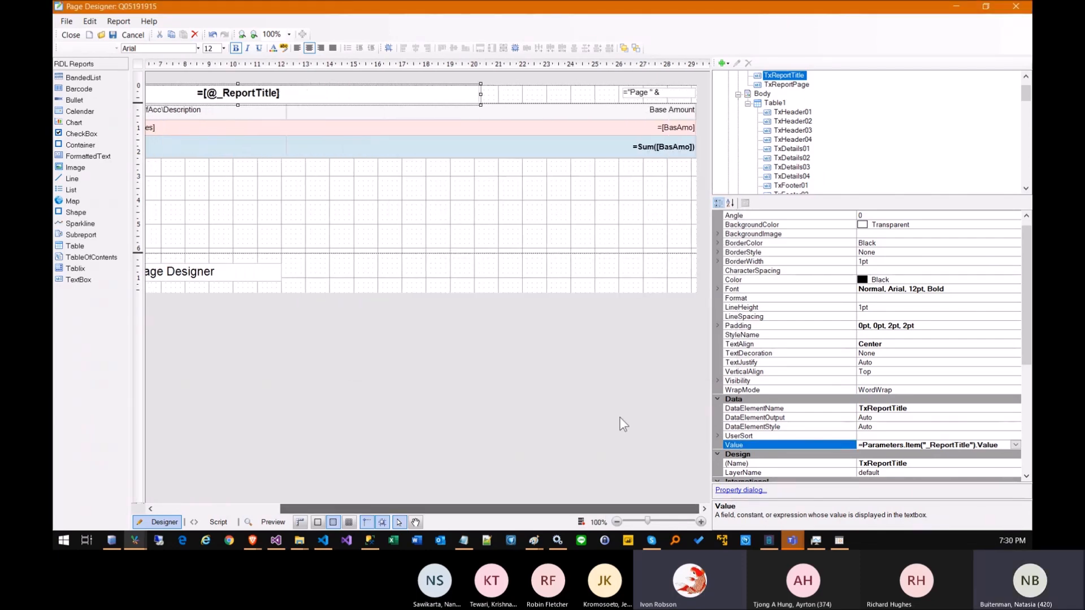
Open the page number text box's value in the Expression Editor and examine its "Page " text and Globals!PageNumber parts.
click(634, 94)
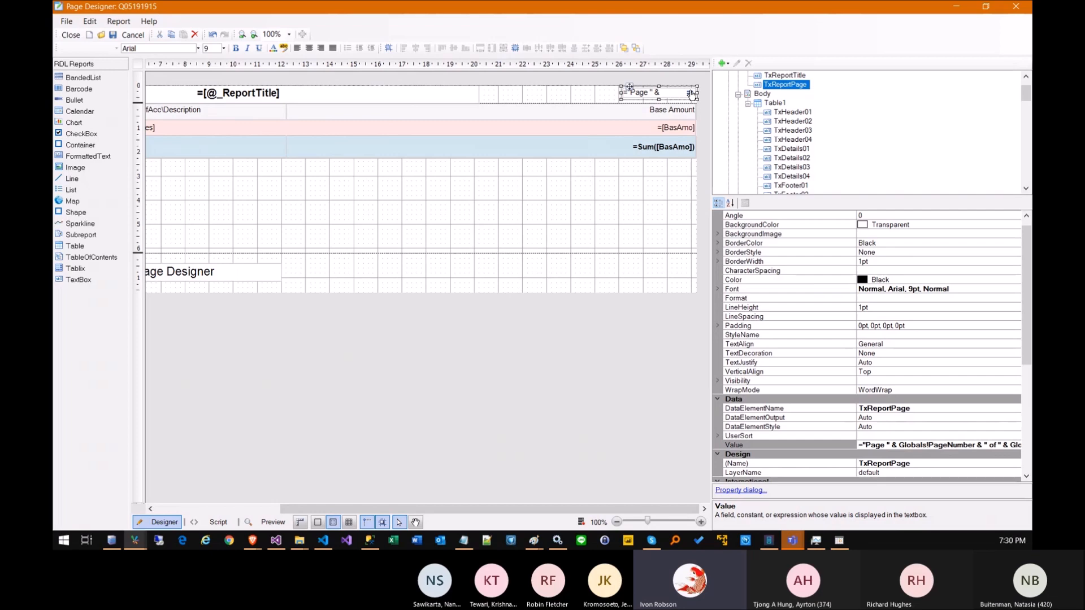
click(993, 444)
click(1015, 445)
click(955, 455)
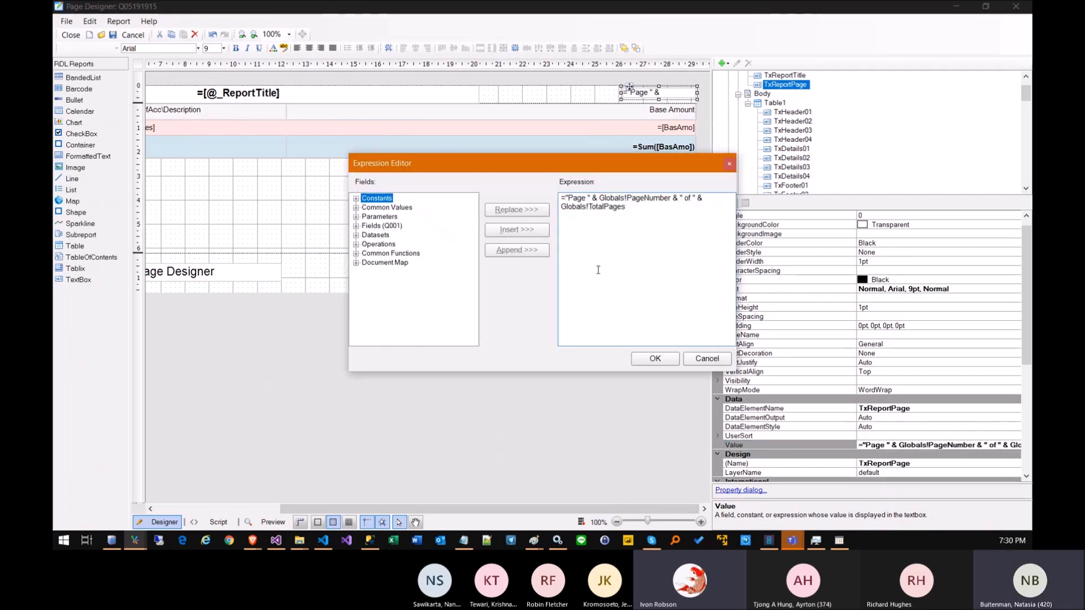
click(567, 198)
drag(578, 196, 591, 195)
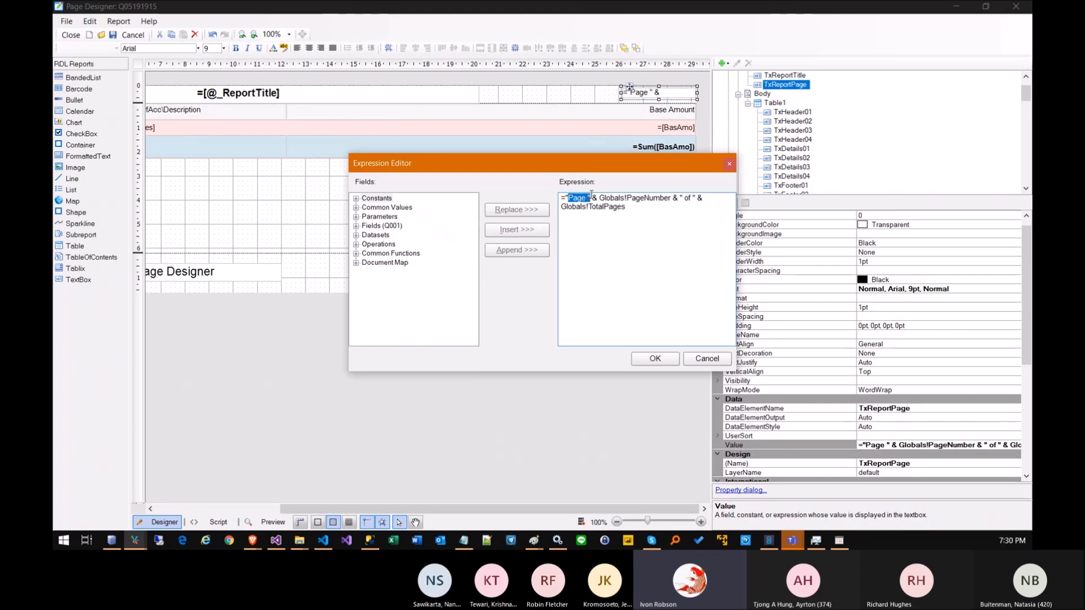
click(600, 197)
drag(601, 197, 669, 198)
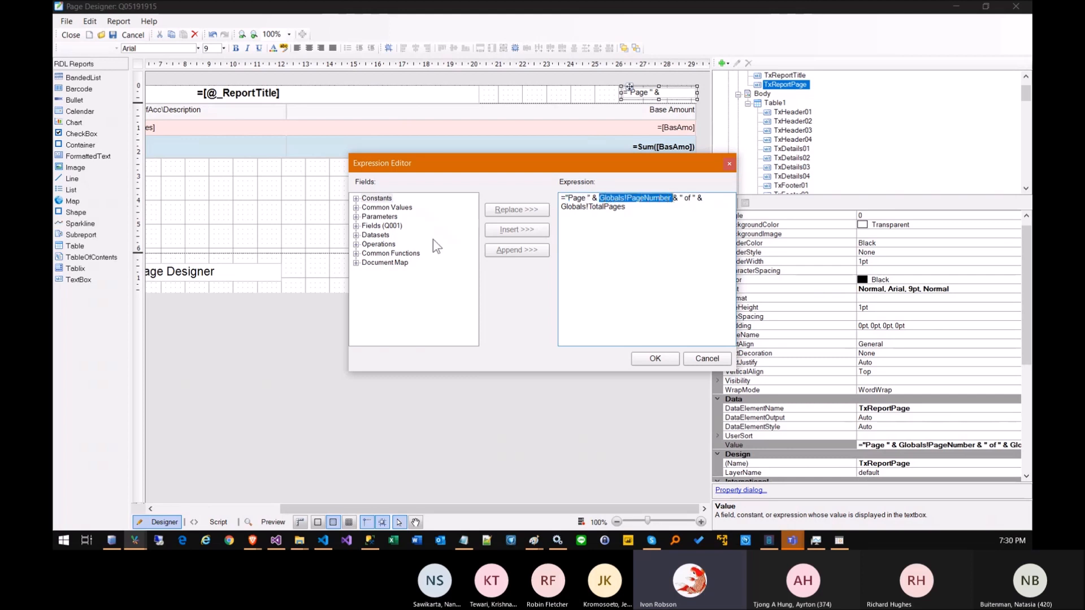
Look through the Parameters and Common Values lists for the Page Number and Total Pages expressions.
click(356, 217)
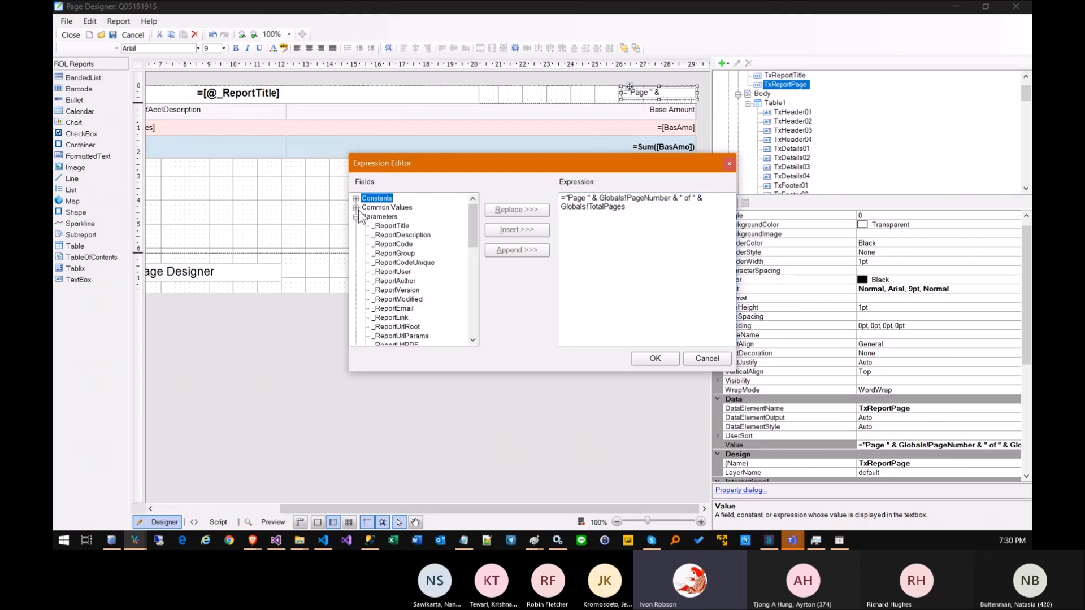
click(355, 207)
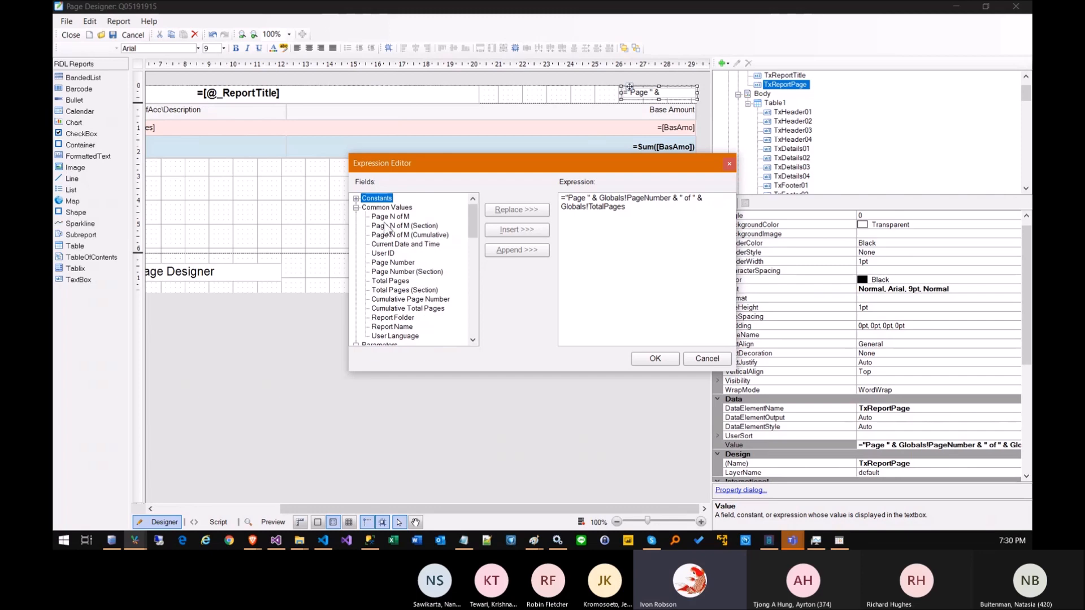
click(387, 263)
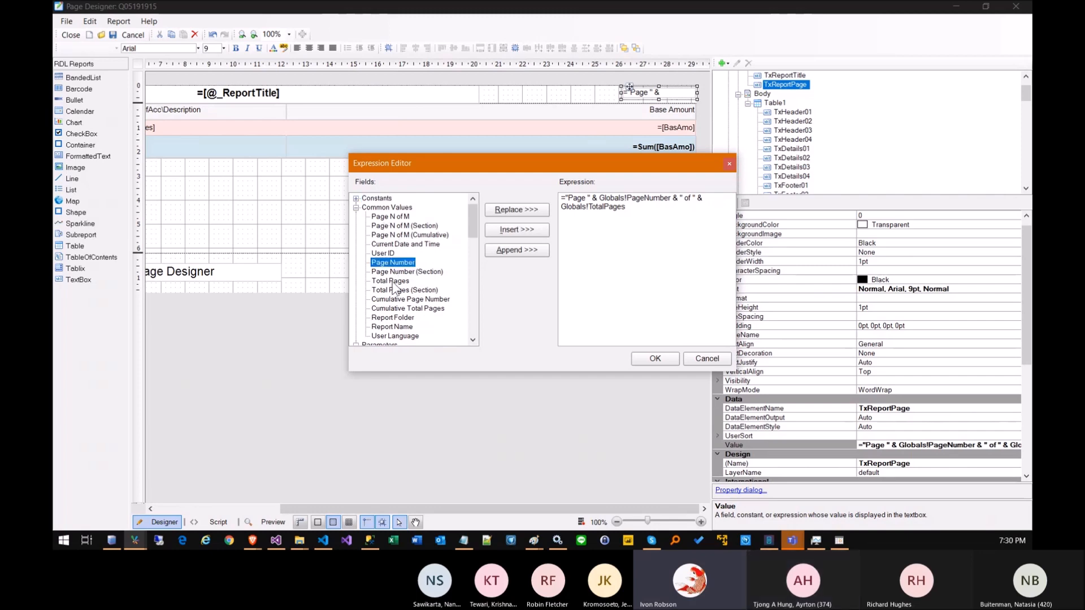
click(392, 281)
click(610, 237)
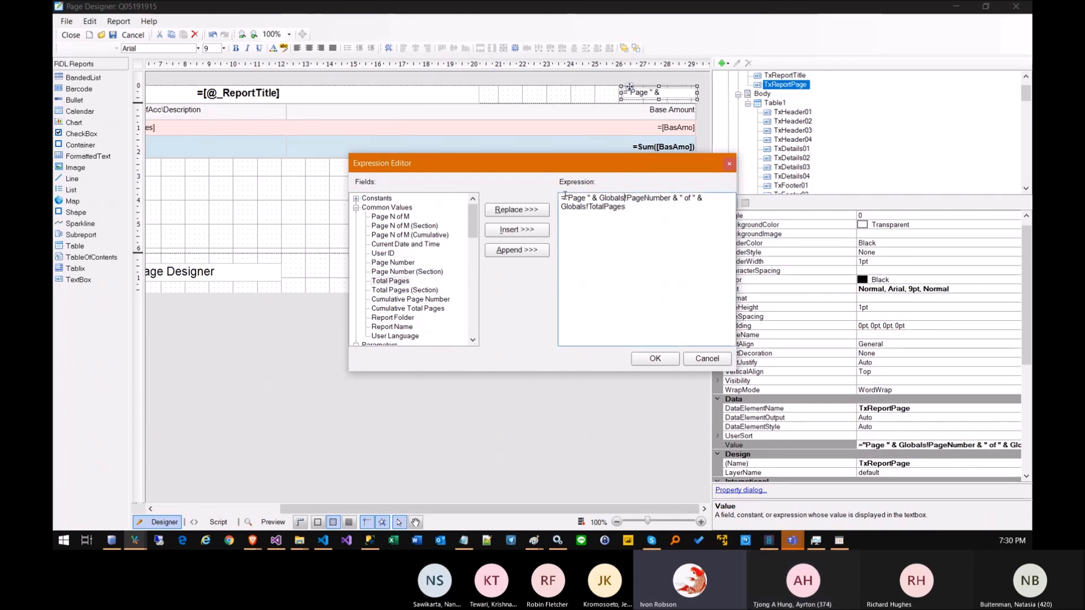
Review each part of the page number expression, close the editor, check the numbering in the preview, and return to the design view.
drag(568, 197, 585, 198)
click(600, 198)
drag(614, 197, 668, 198)
double_click(686, 198)
drag(580, 207, 628, 275)
click(655, 358)
click(273, 522)
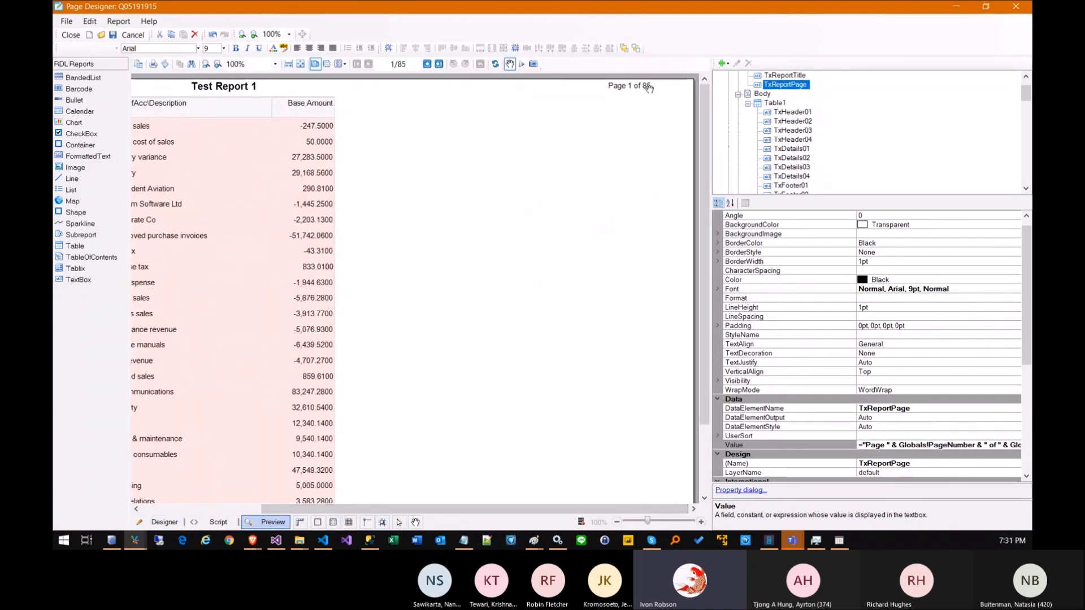
click(164, 522)
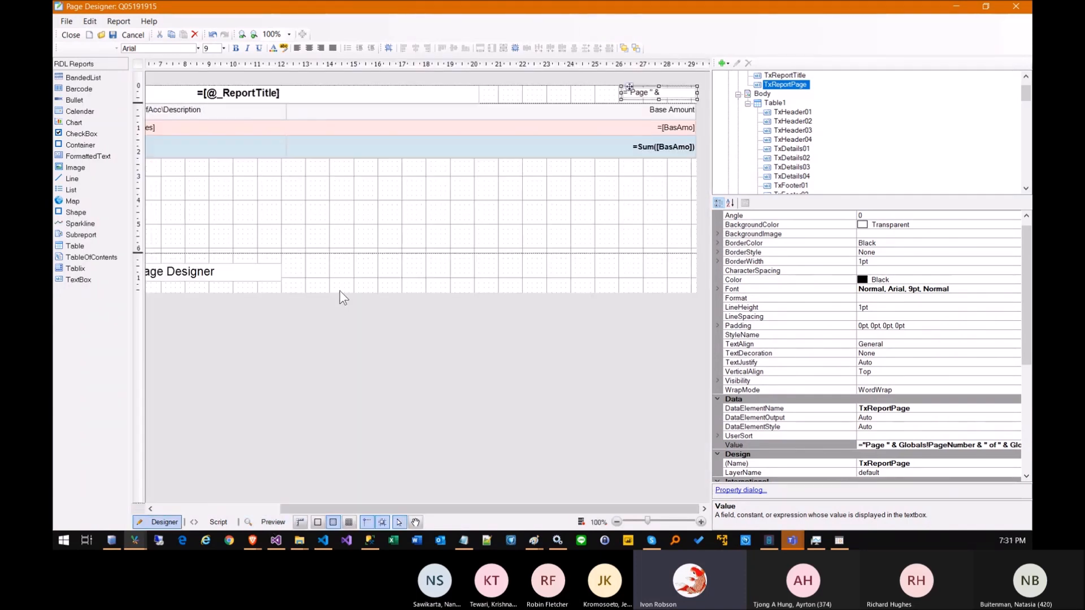
Delete the existing table from the report body.
drag(307, 502, 181, 505)
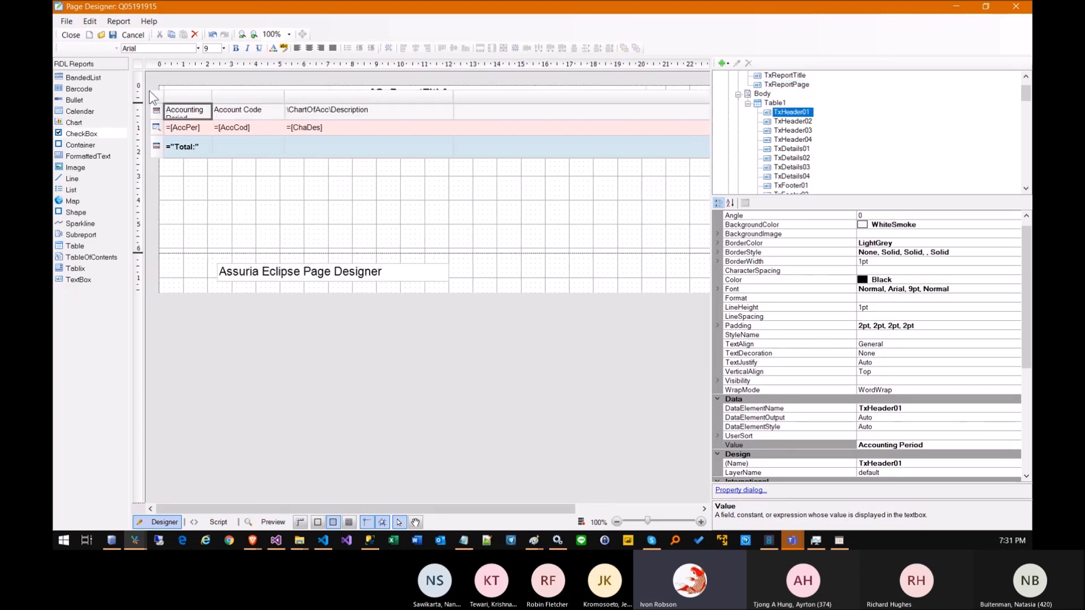
click(157, 94)
key(Delete)
click(507, 295)
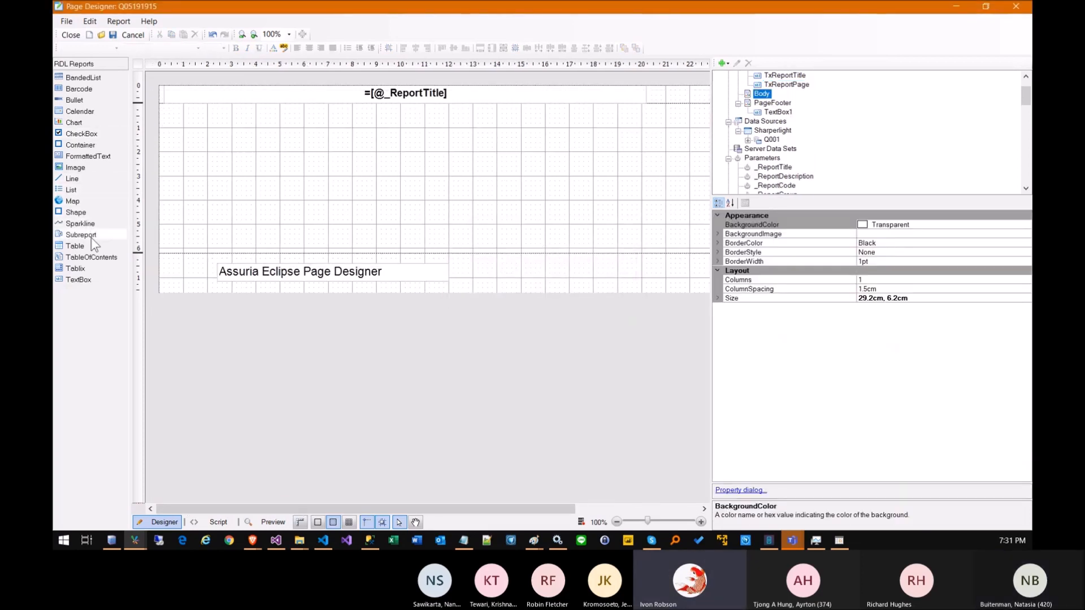
Insert a new table in the report body and label its header cells Account, Period and Amount.
drag(78, 246, 203, 150)
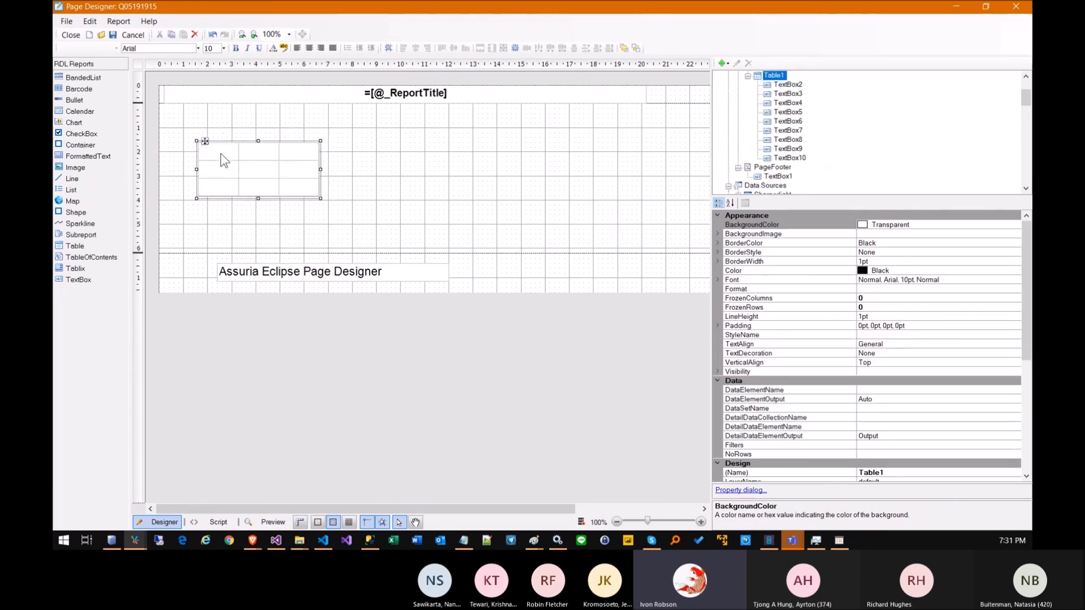
click(221, 154)
text(Ac)
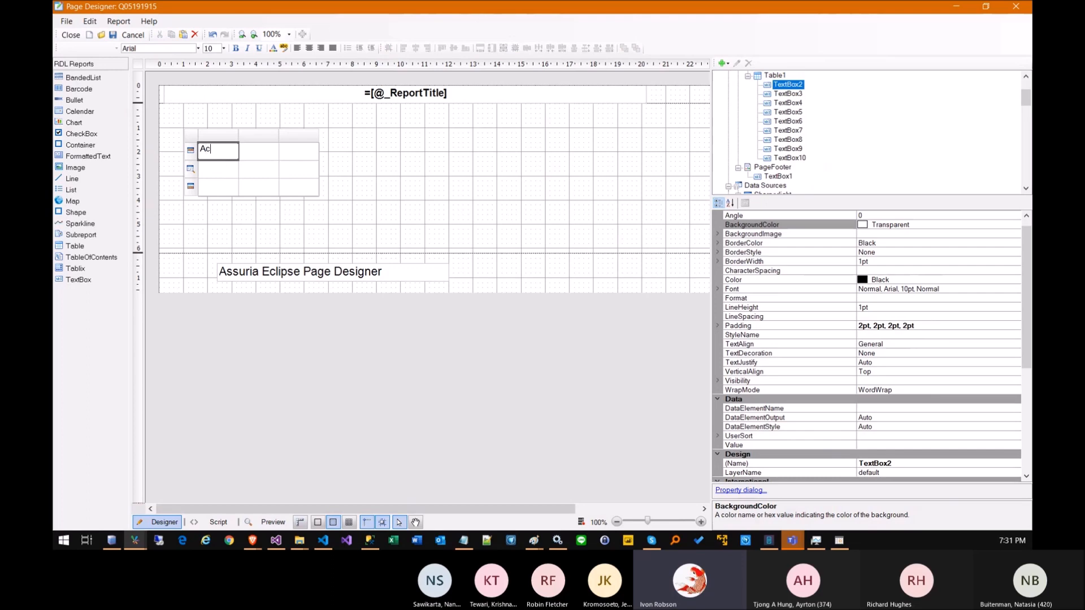
text(count)
click(258, 150)
text(Period)
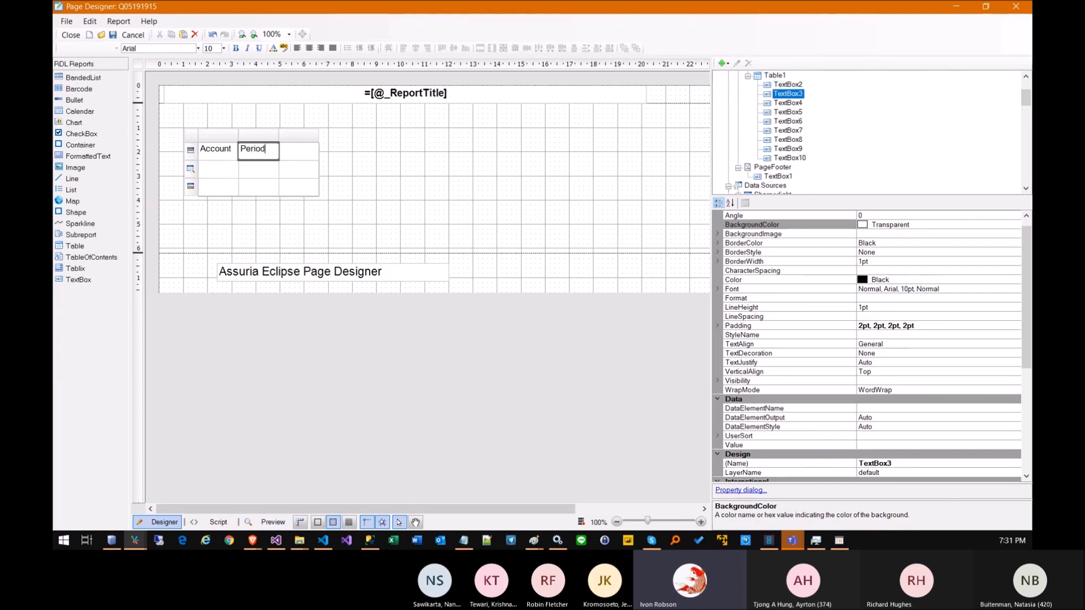
click(296, 150)
text(A)
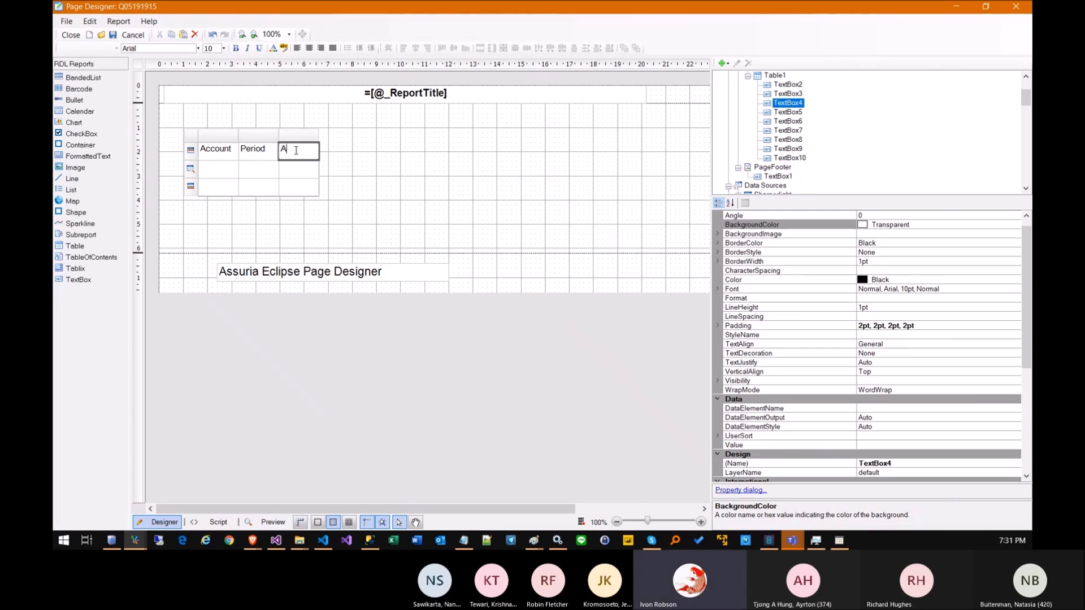
Bind the new table's detail cells to AccCod under Account, AccPer under Period and BasAmo under Amount.
click(224, 170)
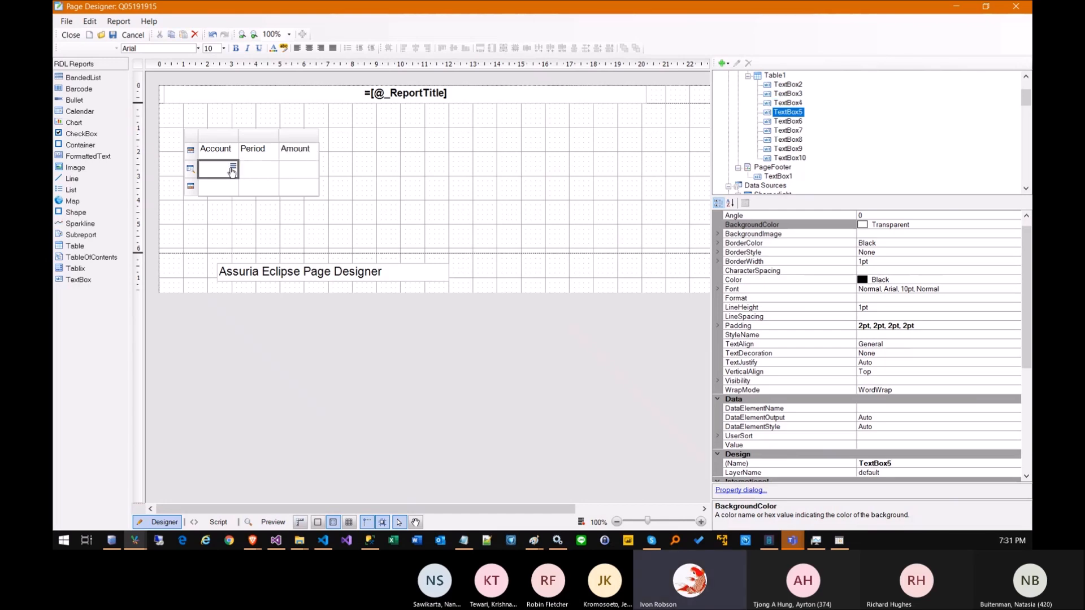
click(233, 166)
click(253, 188)
click(261, 170)
click(274, 168)
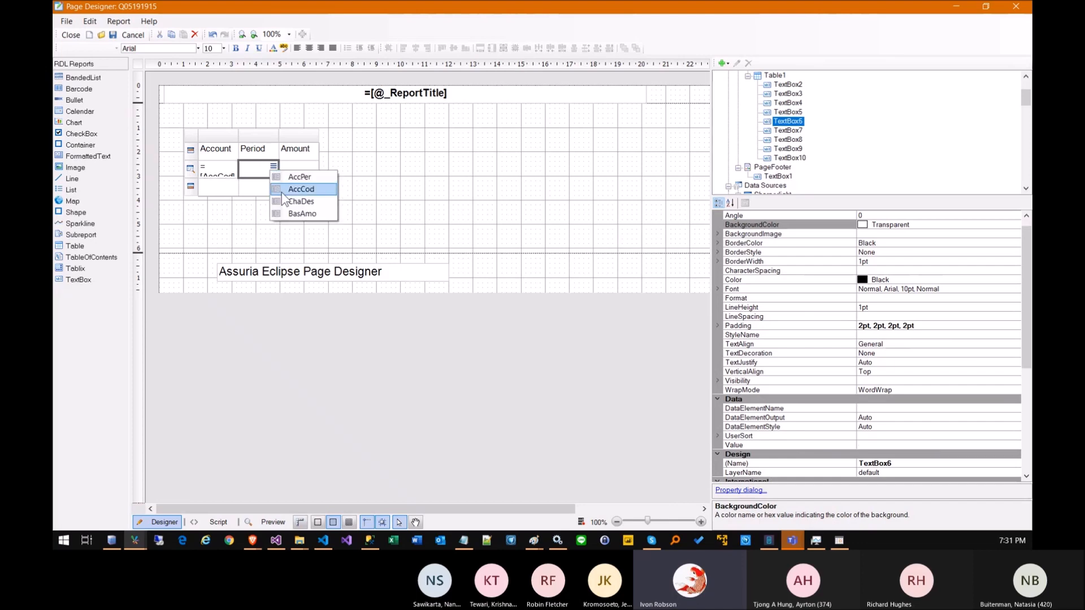
click(303, 176)
click(295, 170)
click(314, 167)
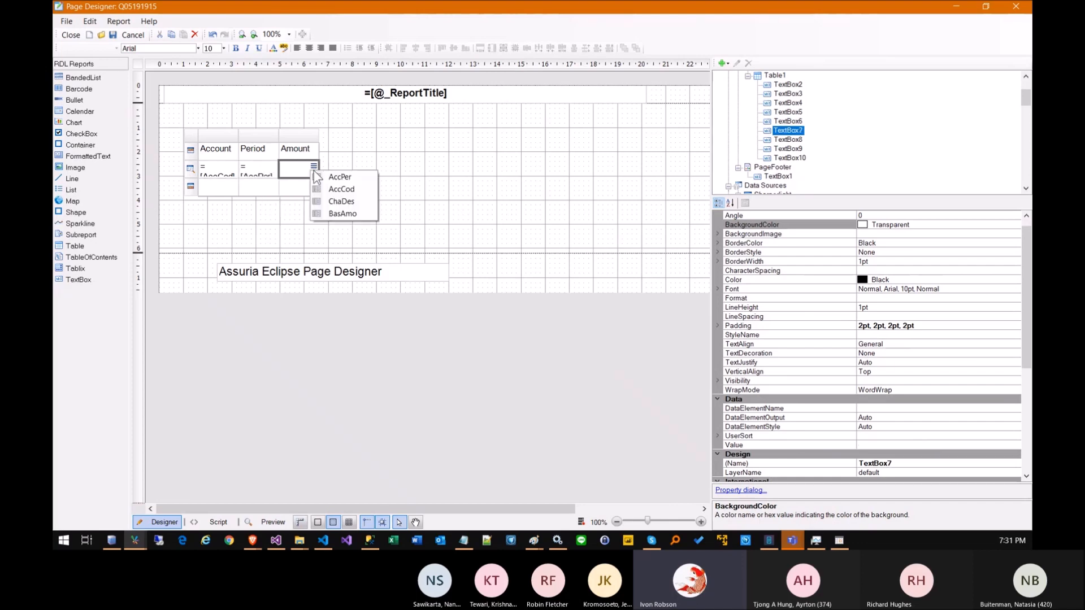
click(337, 213)
Select the Amount header cell and preview the report with the new table.
click(319, 135)
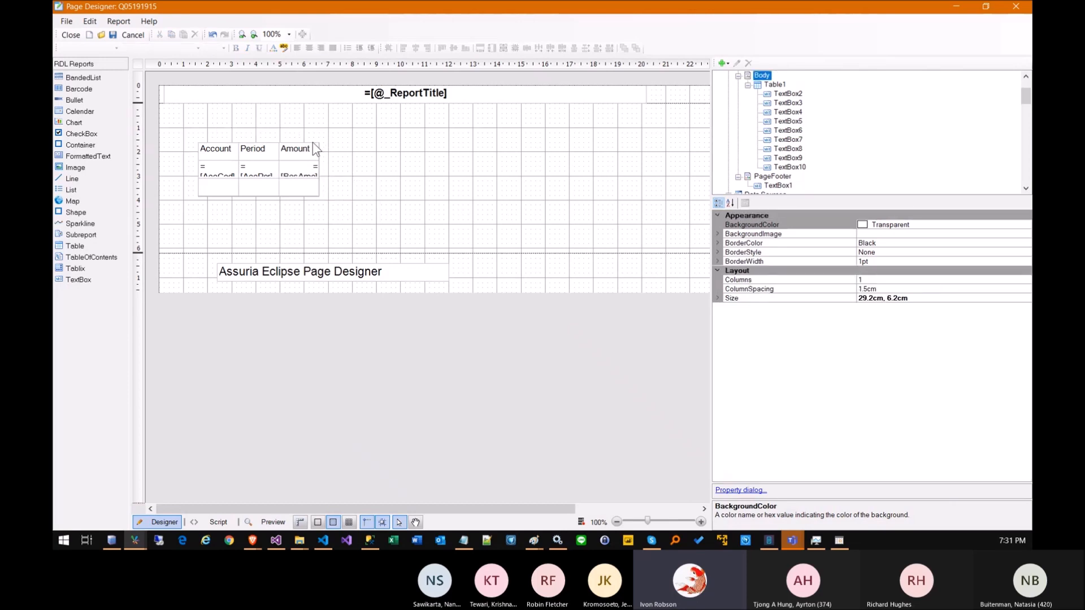
click(305, 152)
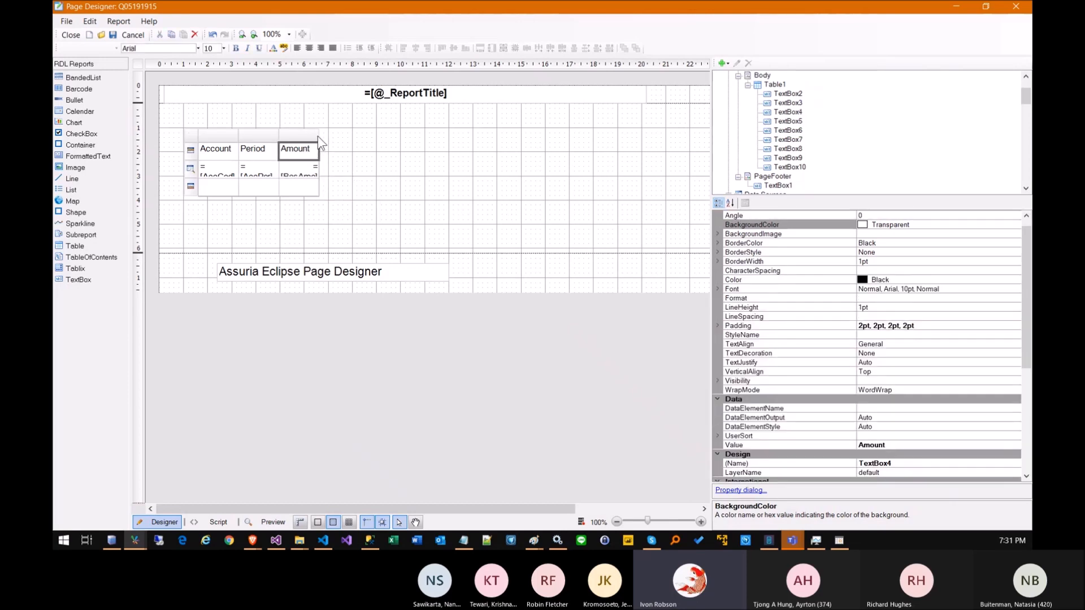
click(267, 522)
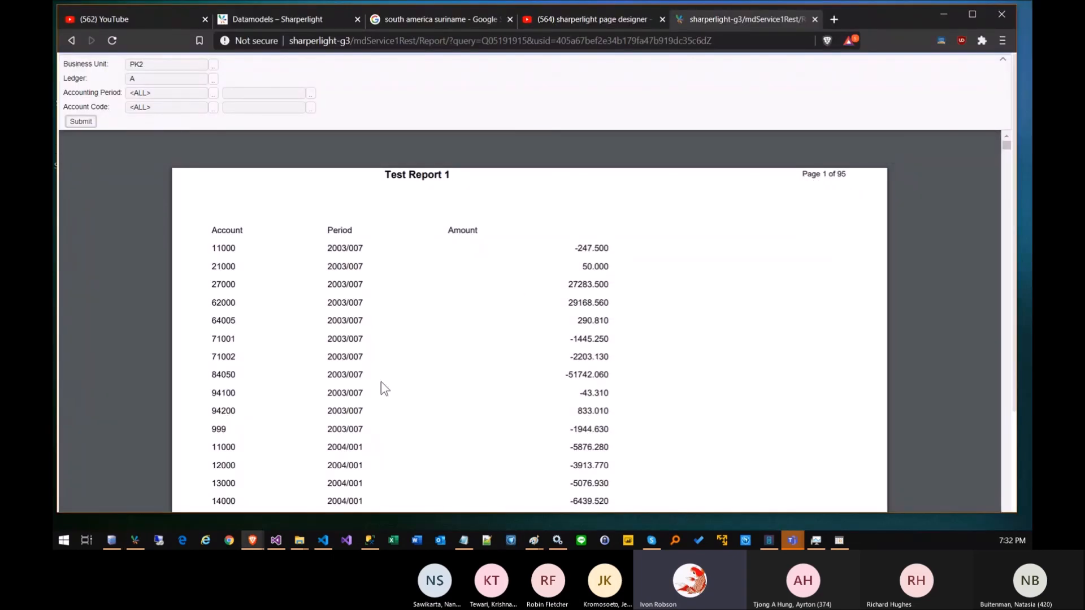
Switch to the Publisher, sort the published reports by last modified date, and open the PageDesignDoc query.
click(131, 538)
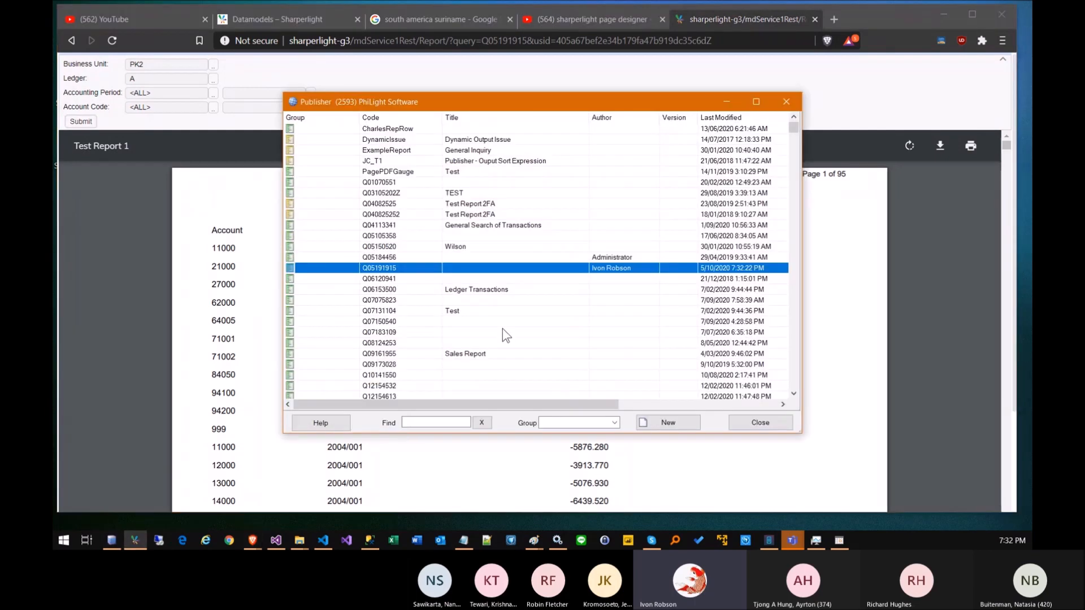
click(710, 116)
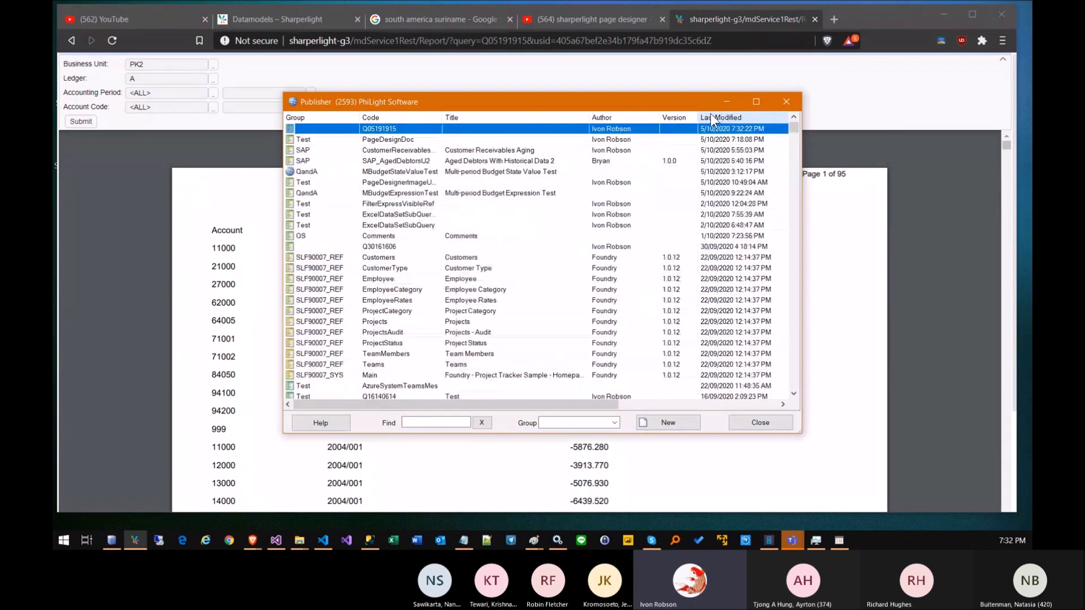
double_click(394, 140)
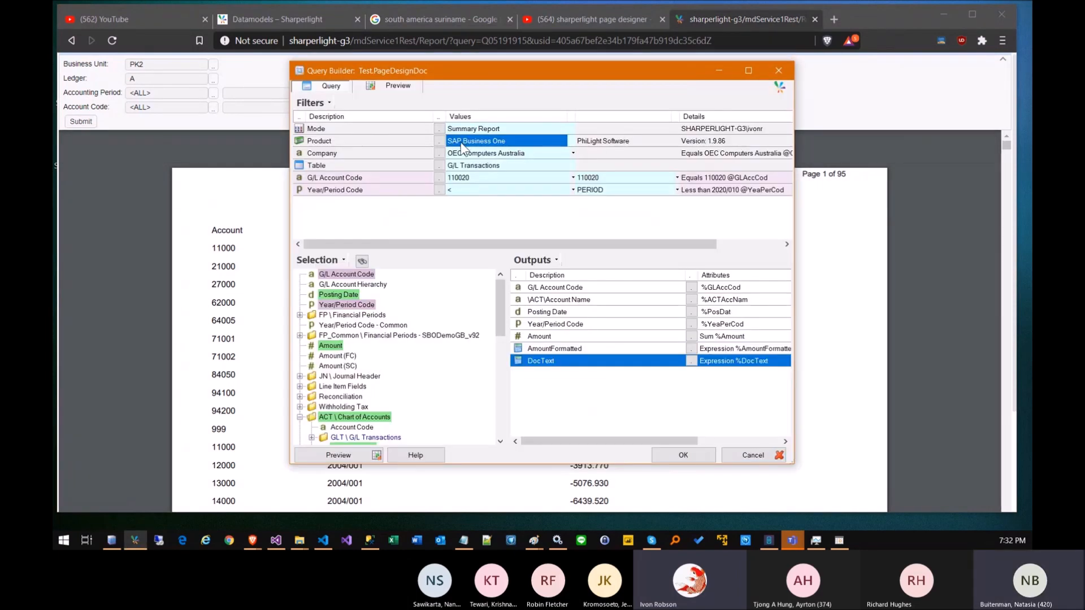
Review the G/L Account Code filter, preview the query, and examine the Account Name, Amount, AmountFormatted and DocText outputs in an enlarged window.
click(480, 179)
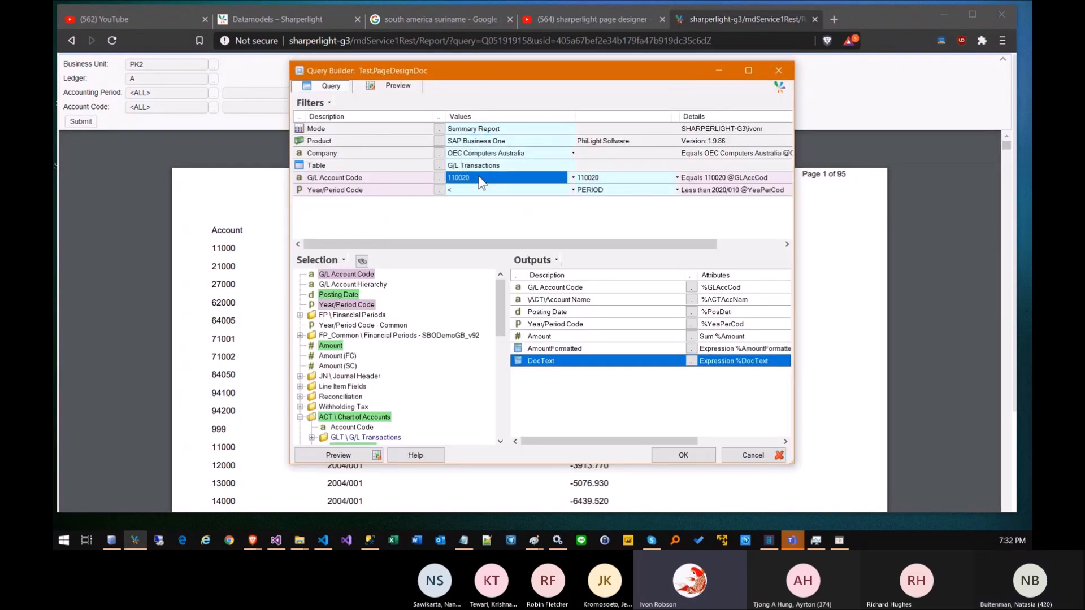
click(608, 178)
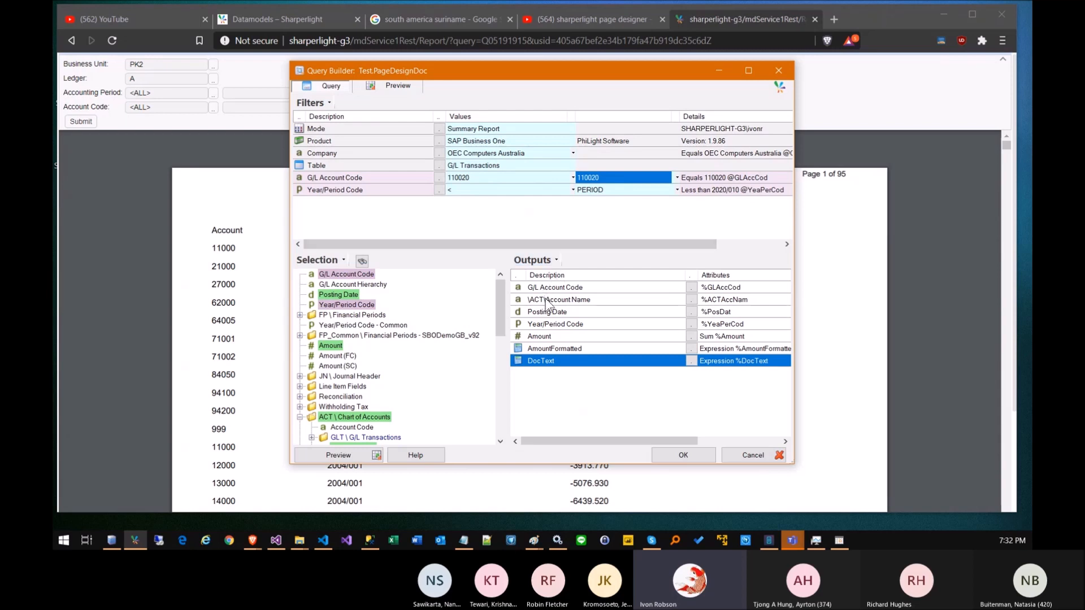
click(324, 457)
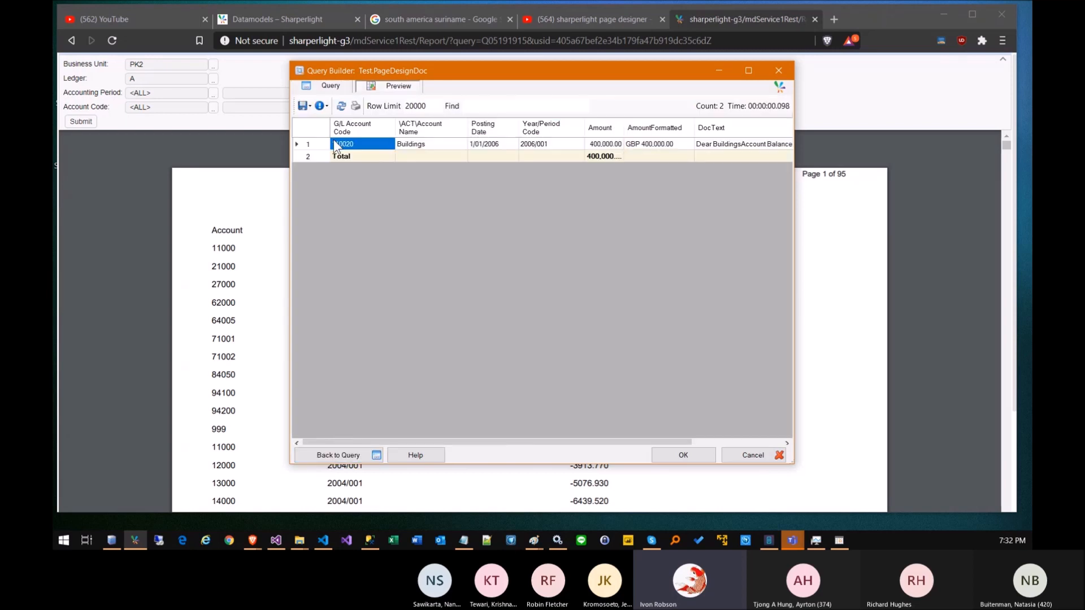
click(415, 146)
click(601, 145)
click(650, 145)
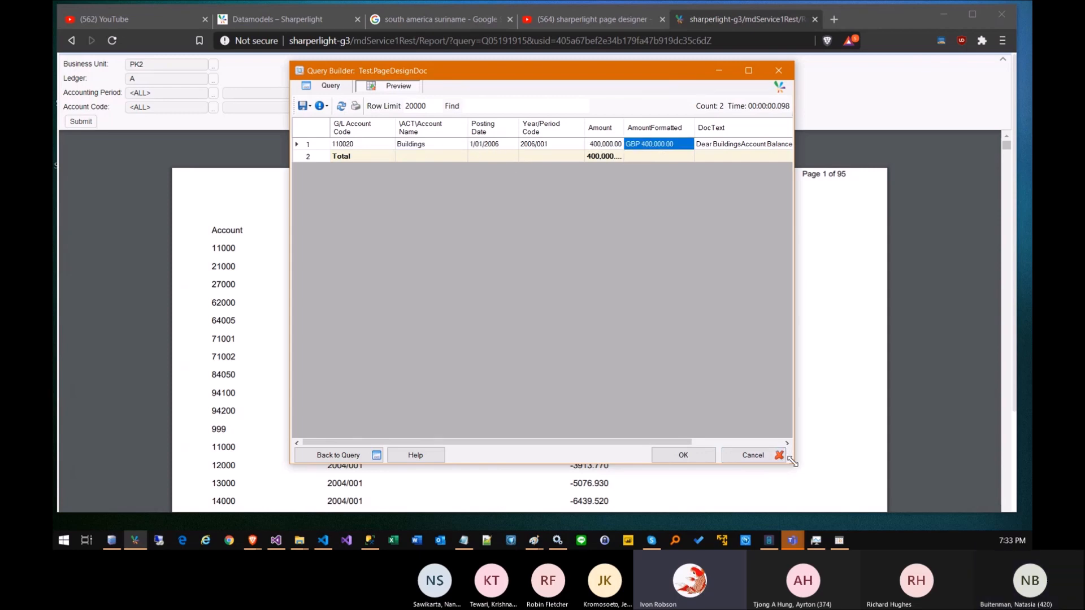
drag(794, 462, 891, 484)
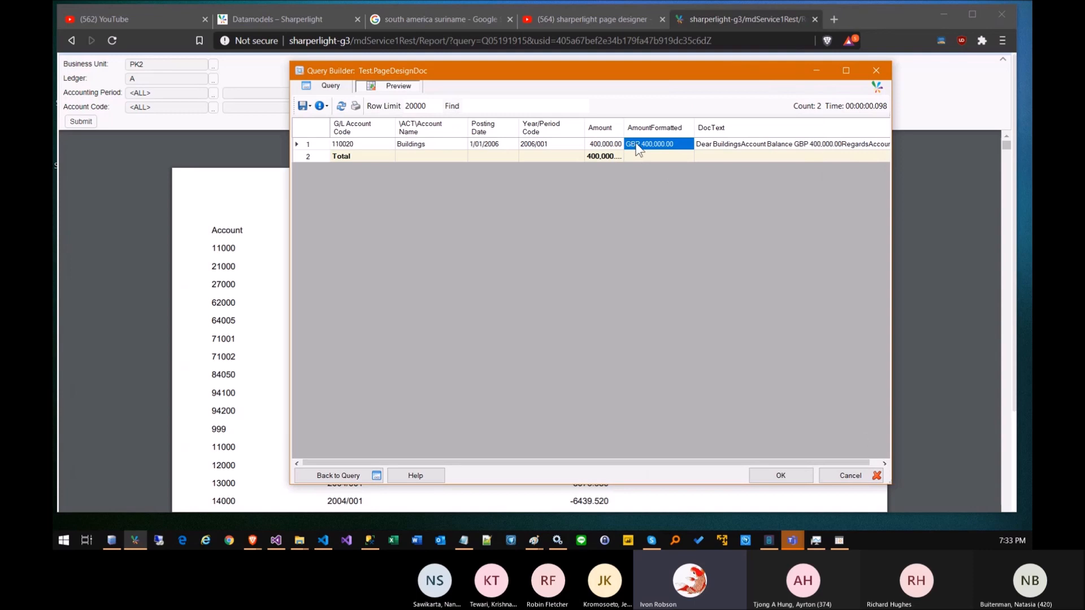
Confirm the query, open the PageDesignDoc report's default page design with its existing filters, and enlarge the designer window.
click(779, 475)
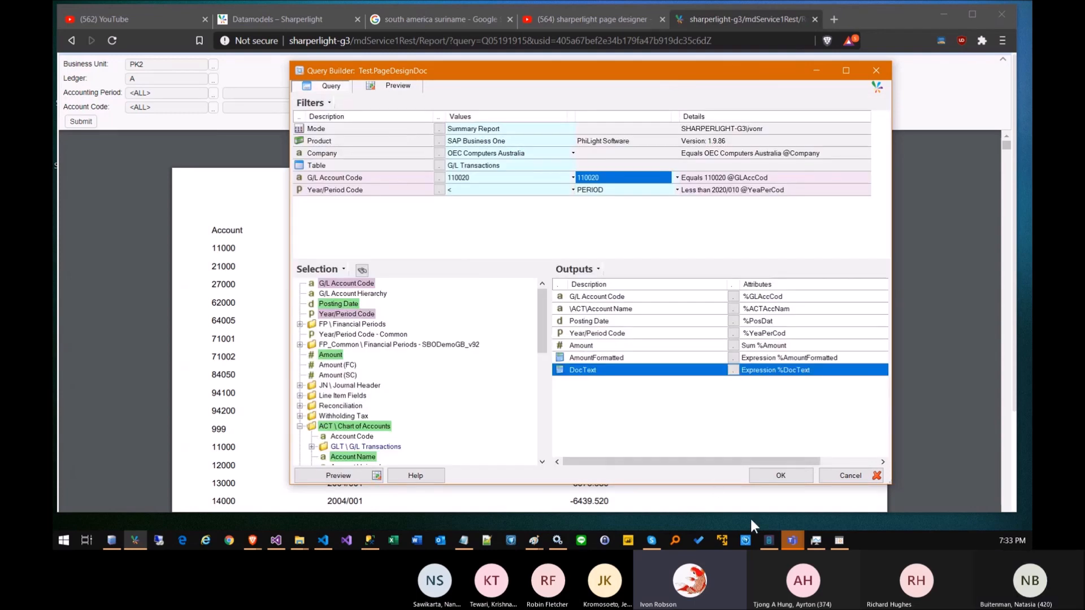
click(768, 474)
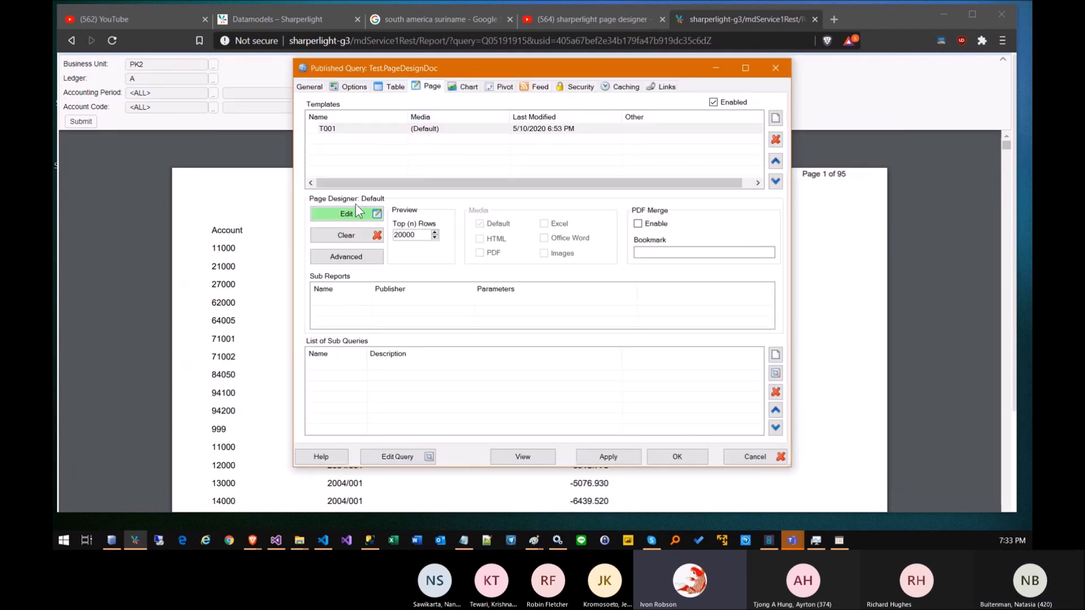
click(355, 213)
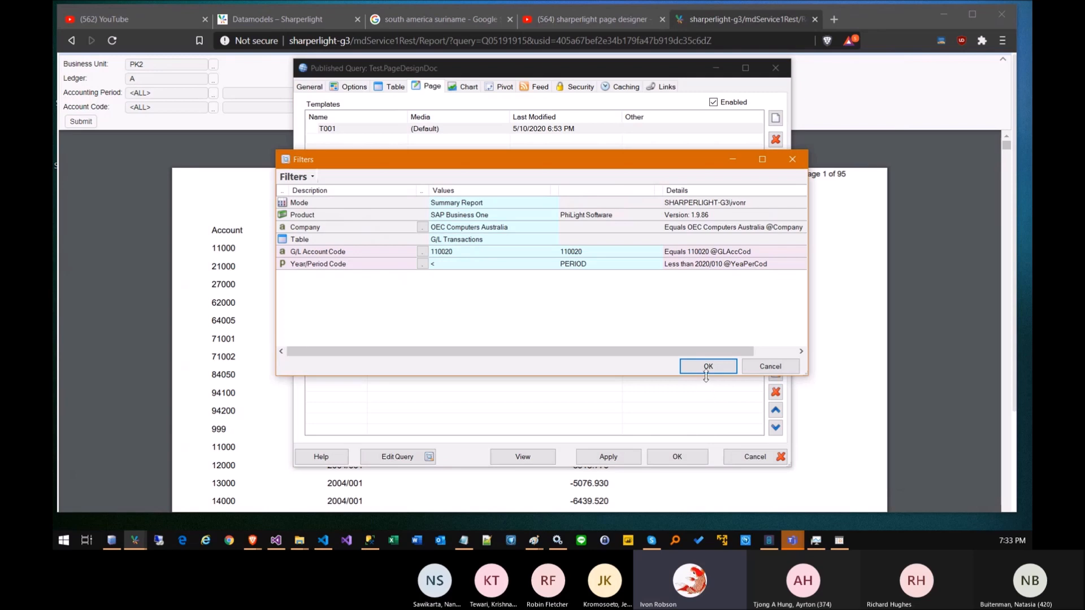
click(706, 368)
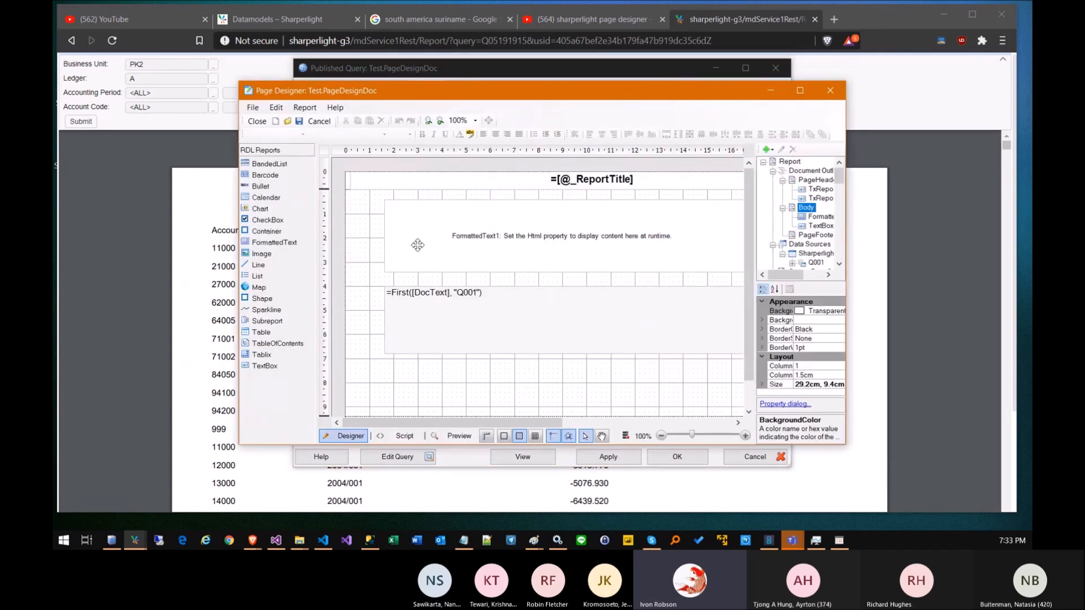
drag(843, 444, 971, 531)
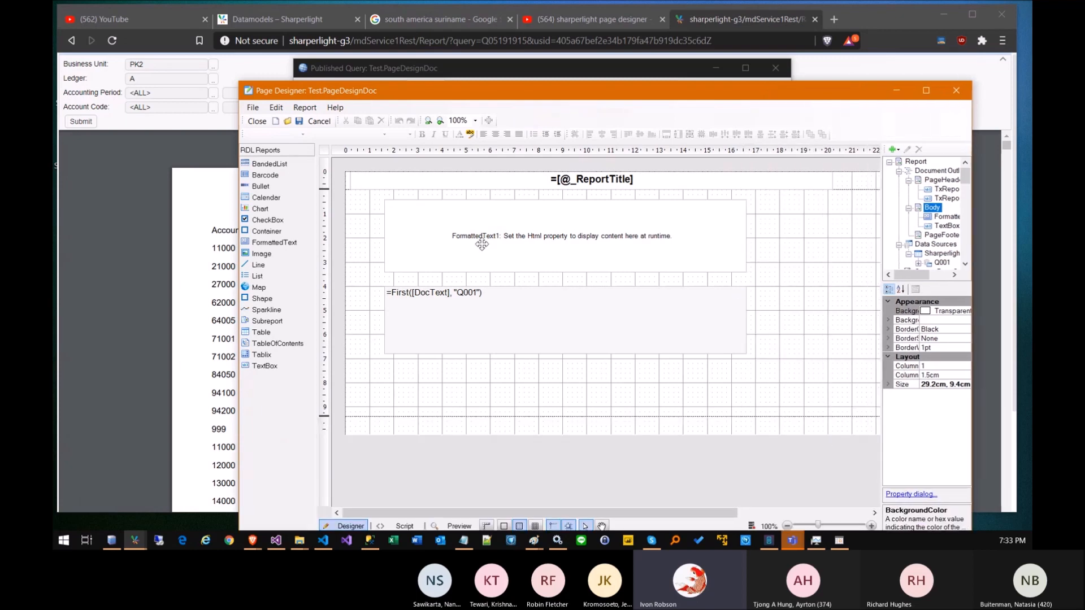
Select the FormattedText1 control, enlarge the designer and its properties area, and open the control's Html expression for editing.
click(431, 264)
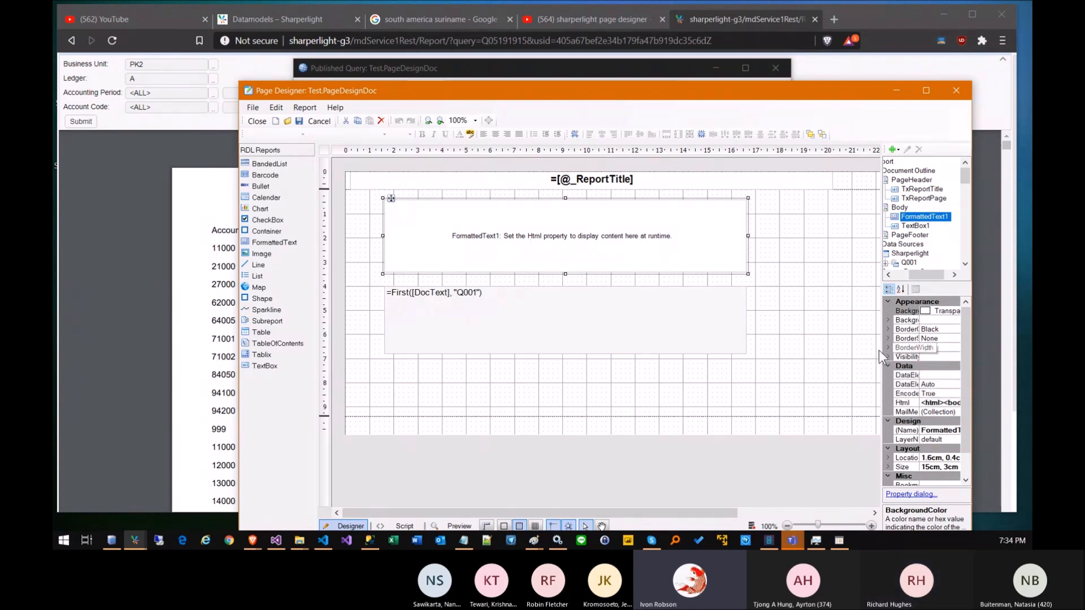
drag(881, 350, 797, 348)
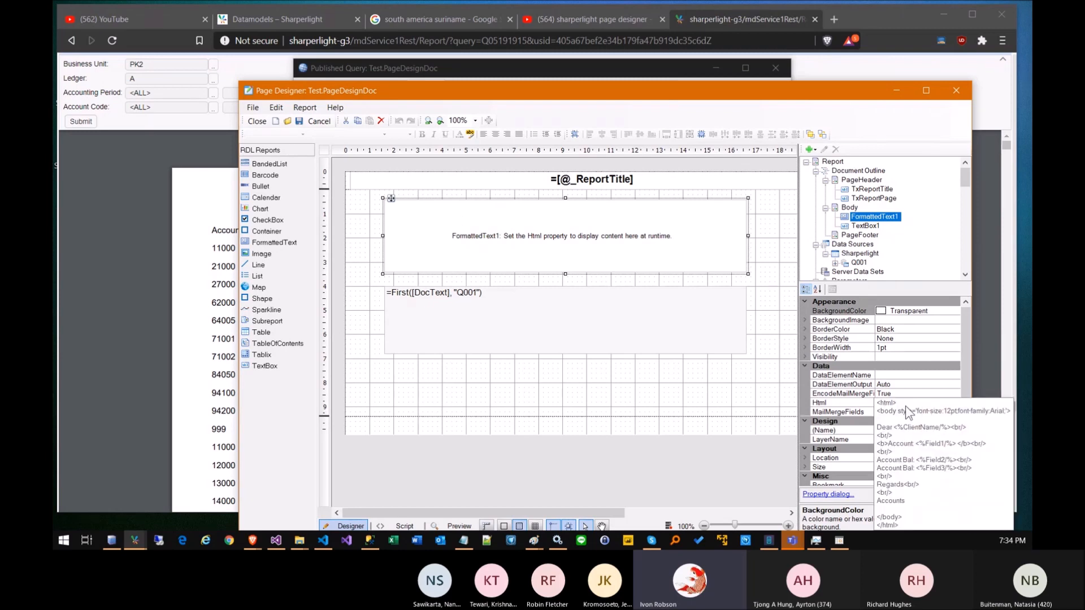
click(917, 407)
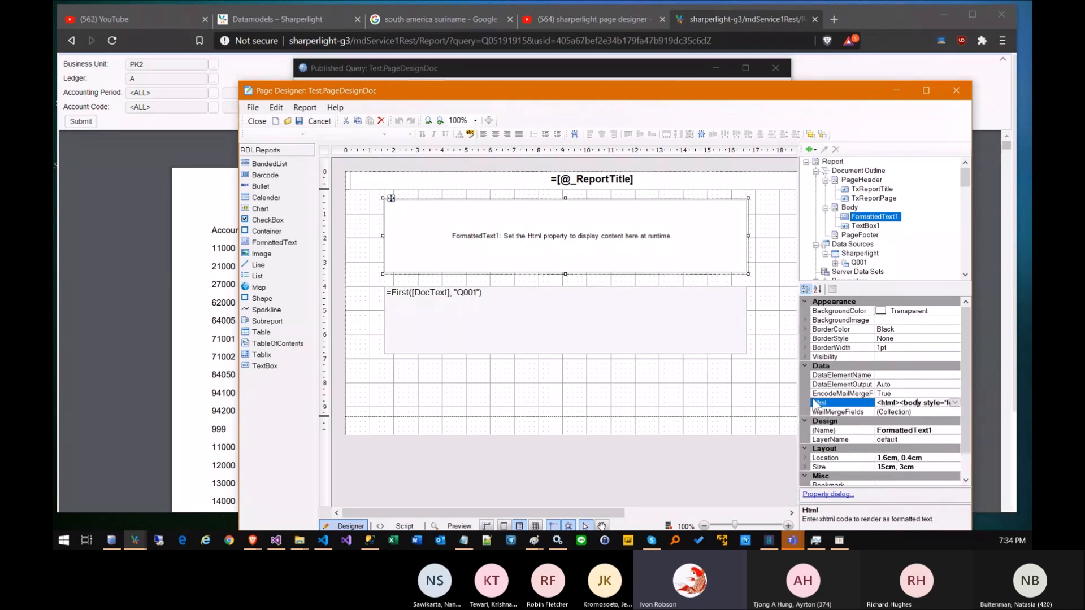
click(932, 92)
click(1025, 316)
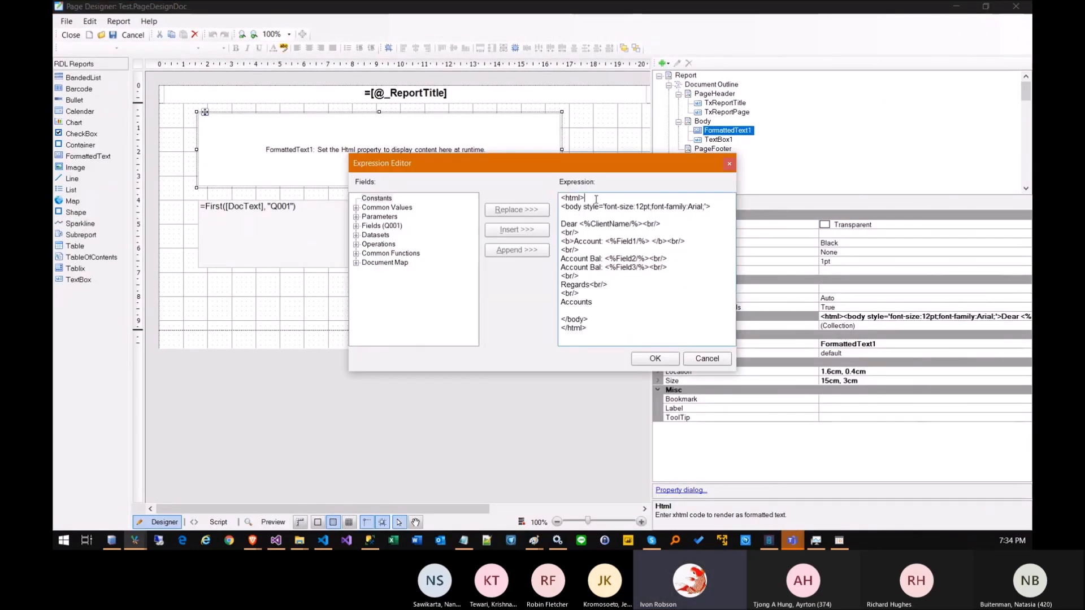
Examine the html and body tags and the ClientName placeholder in the Html expression.
click(588, 218)
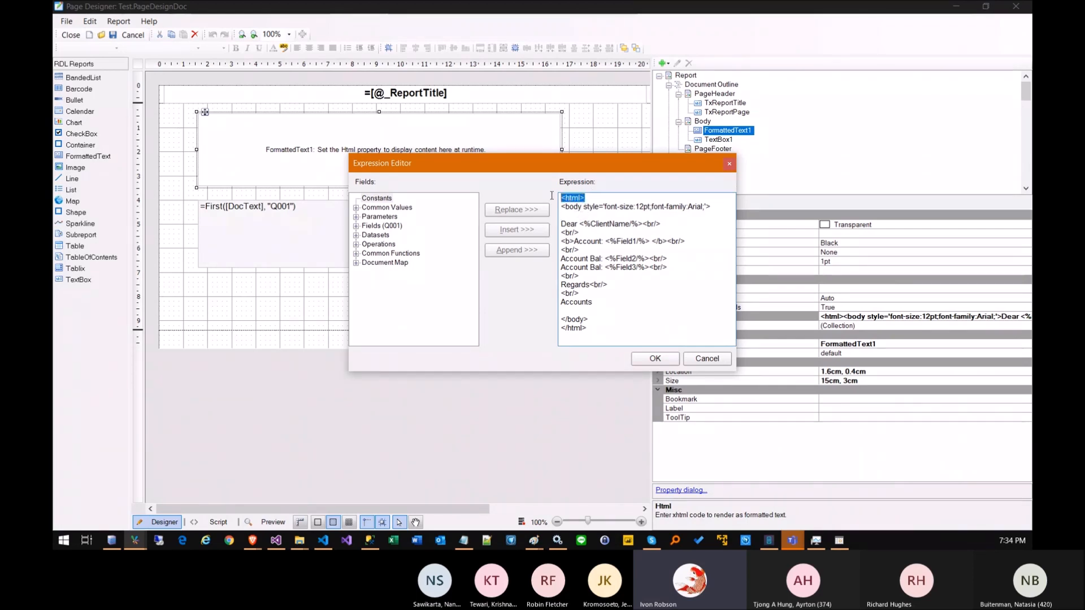
double_click(565, 207)
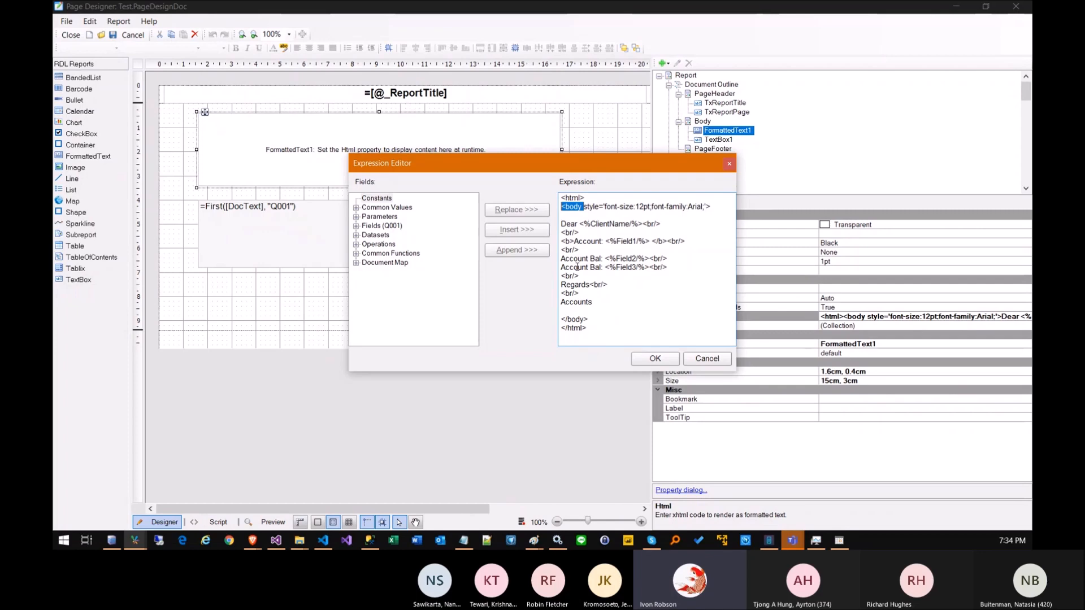
drag(586, 320, 559, 319)
click(613, 304)
drag(579, 224, 641, 227)
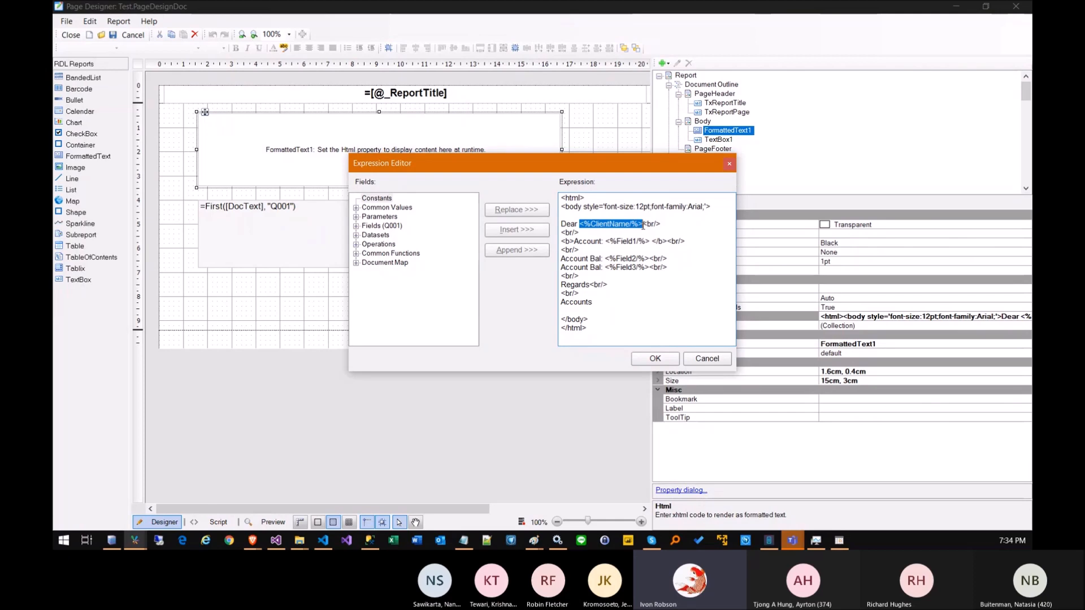
click(600, 249)
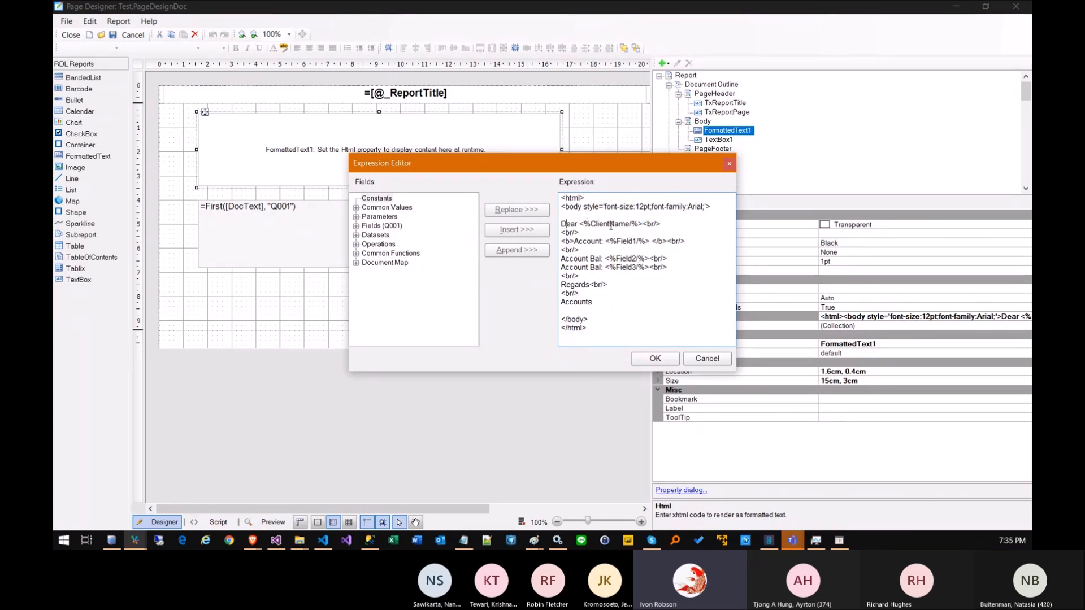
Examine the Field1, Field2 and Field3 placeholders in the Html expression, and confirm the expression.
drag(603, 224, 639, 242)
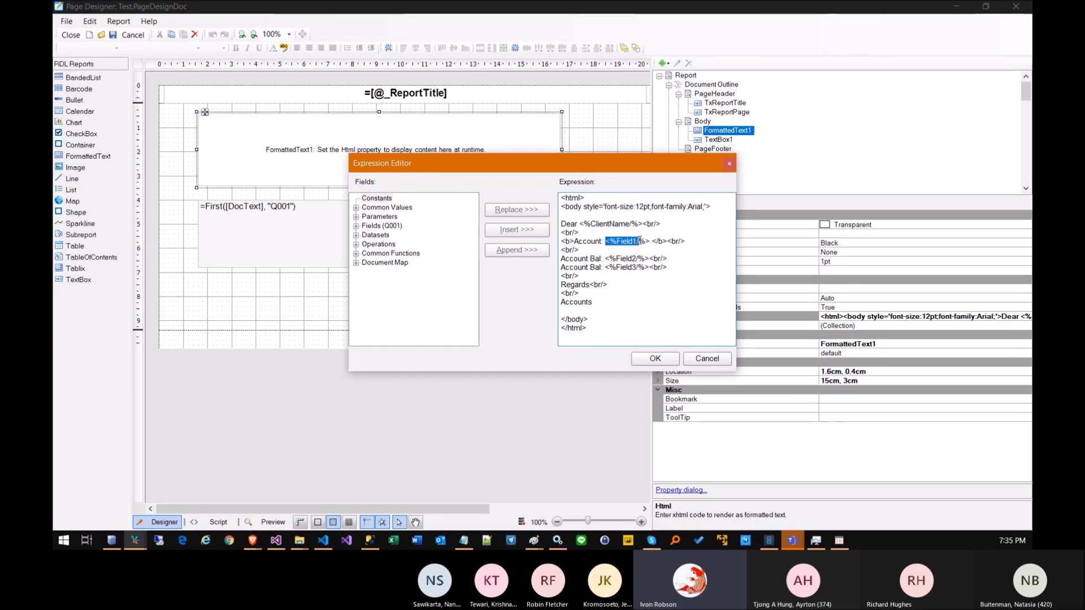
click(601, 261)
drag(608, 258, 639, 267)
click(609, 267)
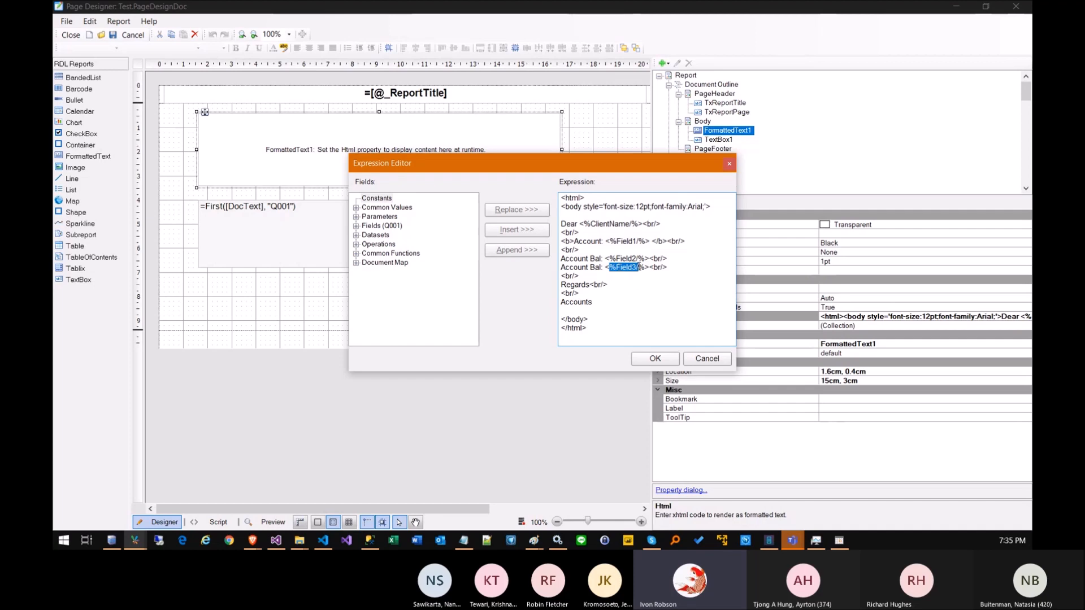
click(626, 279)
click(654, 358)
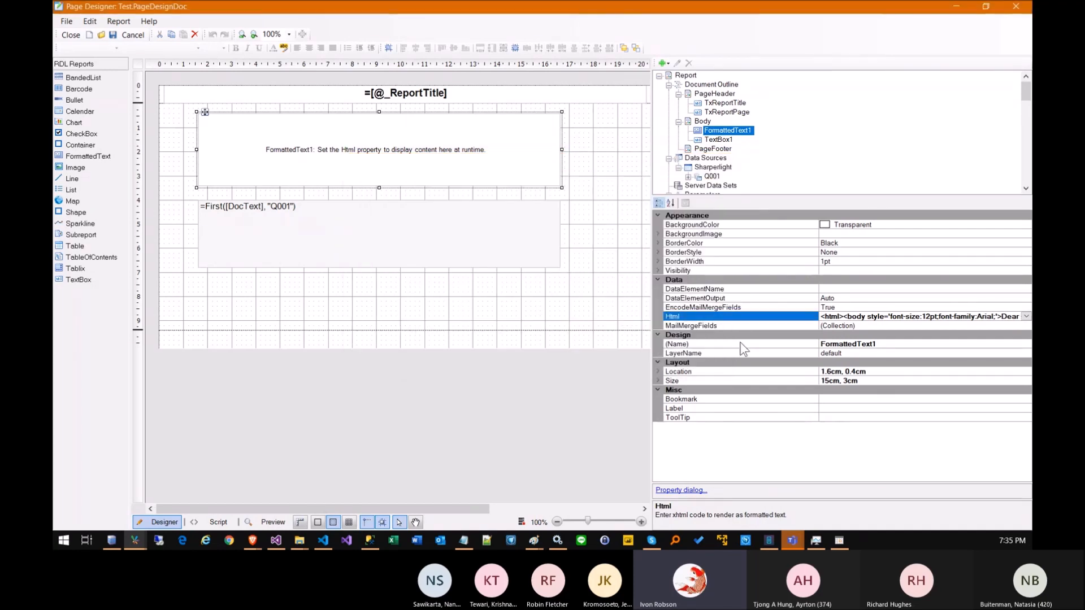
Open FormattedText1's MailMergeFields collection and review the value expressions of Field1, Field2, Field3 and ClientName.
click(859, 326)
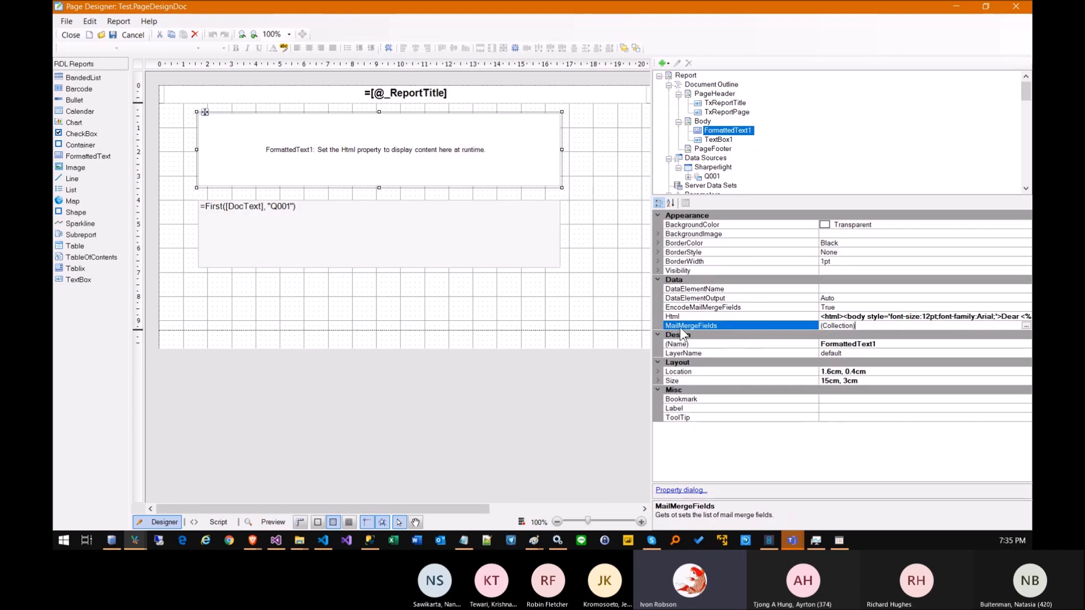
click(1025, 326)
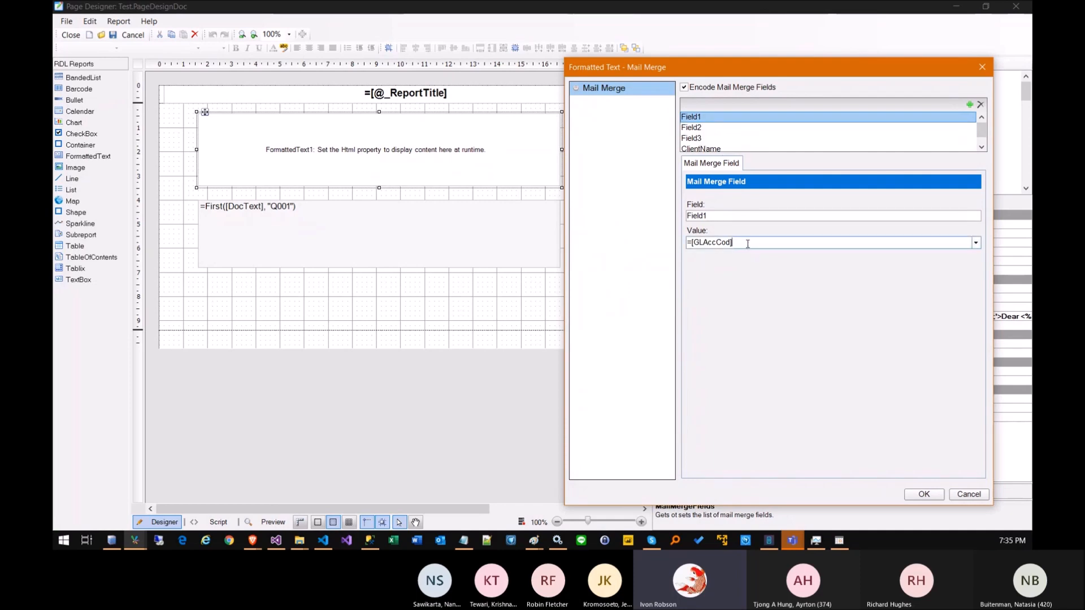
click(714, 127)
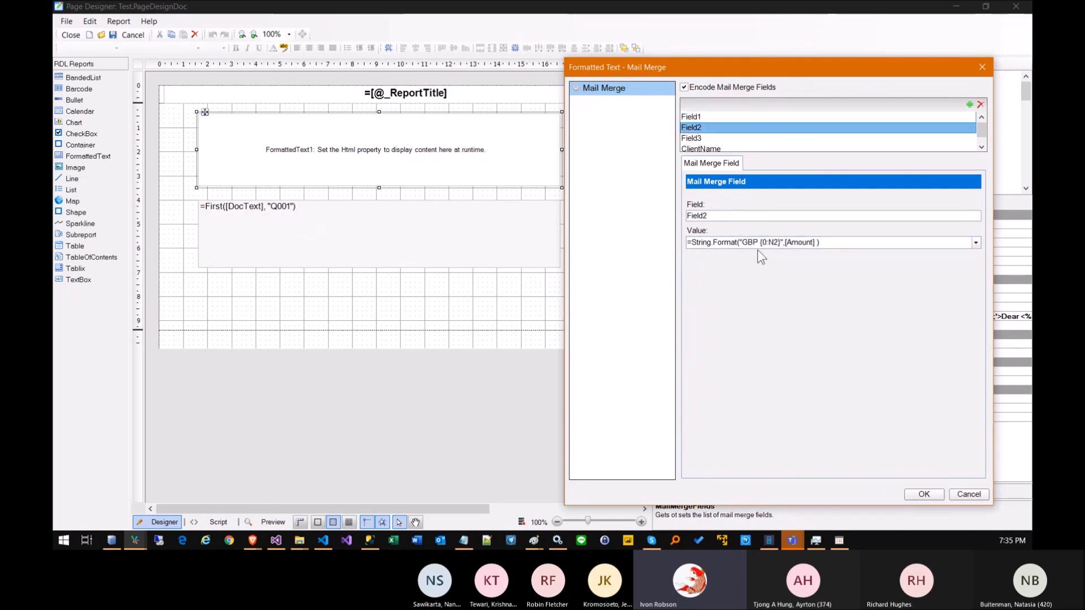
drag(785, 242, 812, 242)
drag(730, 243, 767, 242)
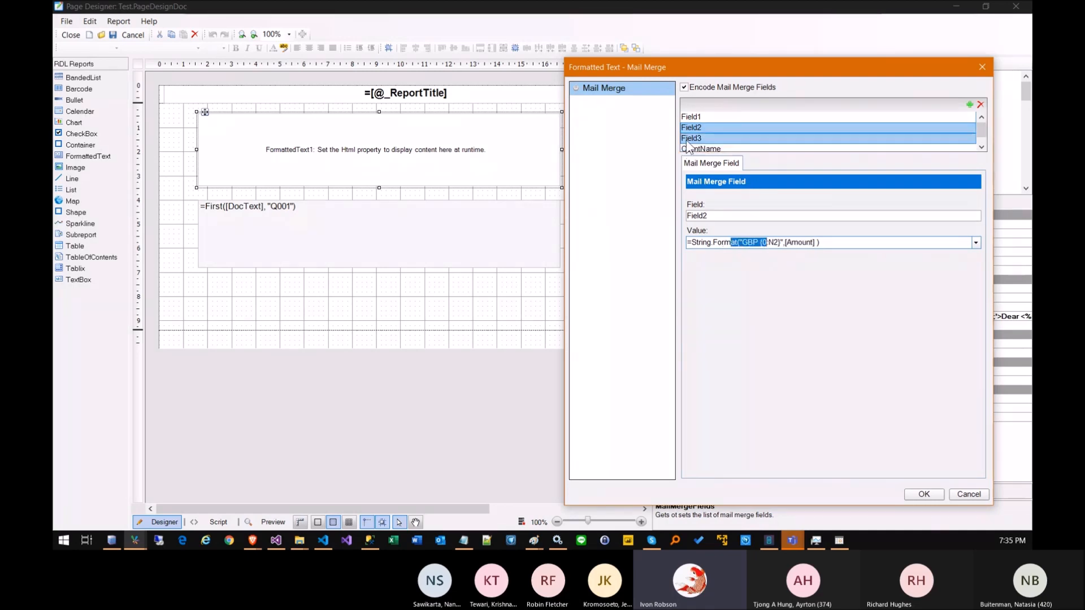
click(688, 139)
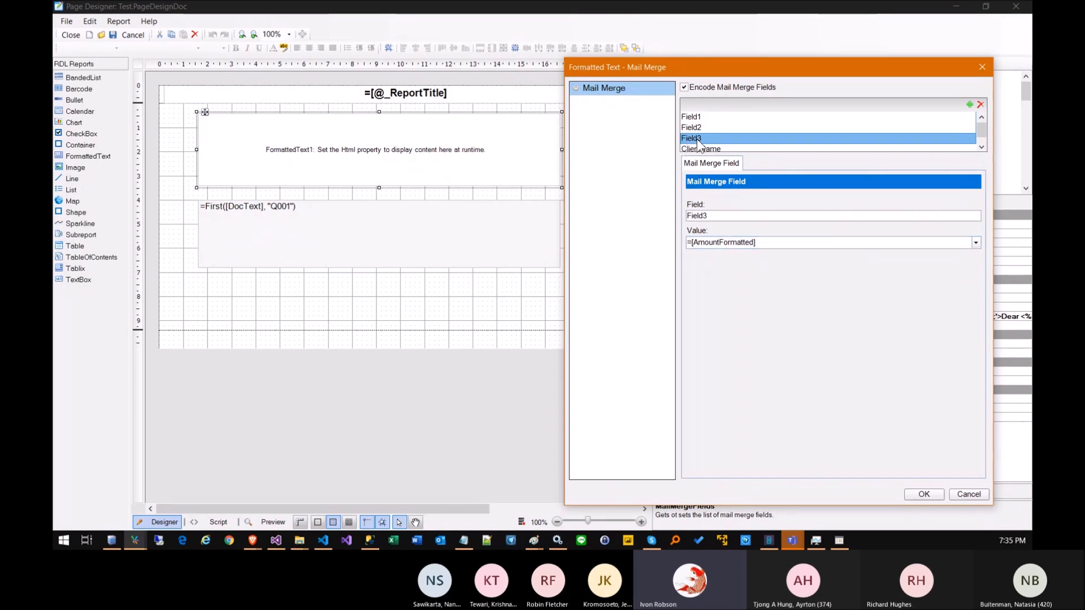
click(773, 246)
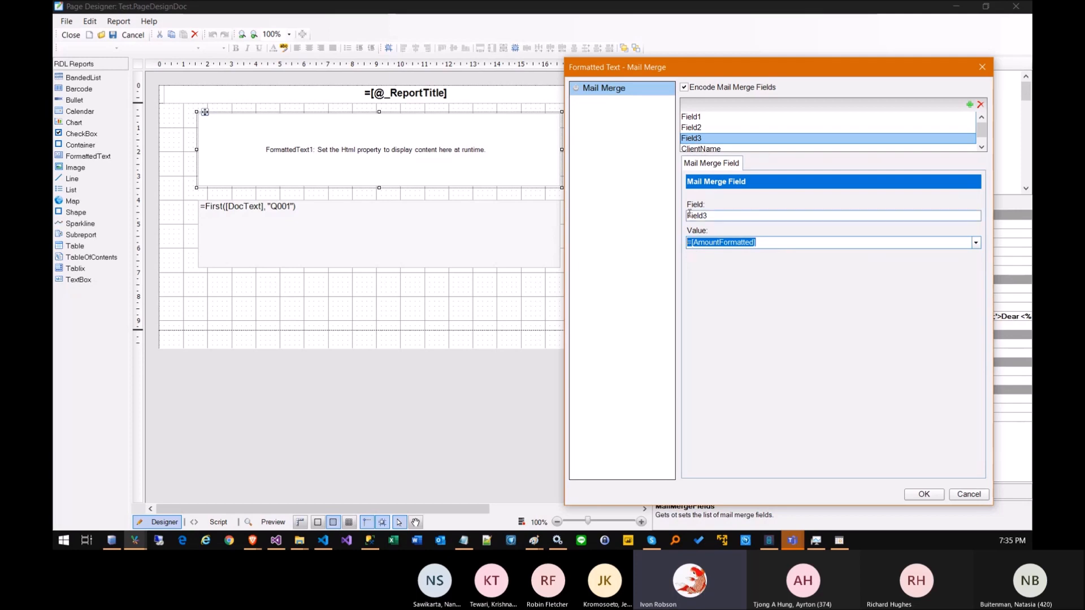
click(694, 150)
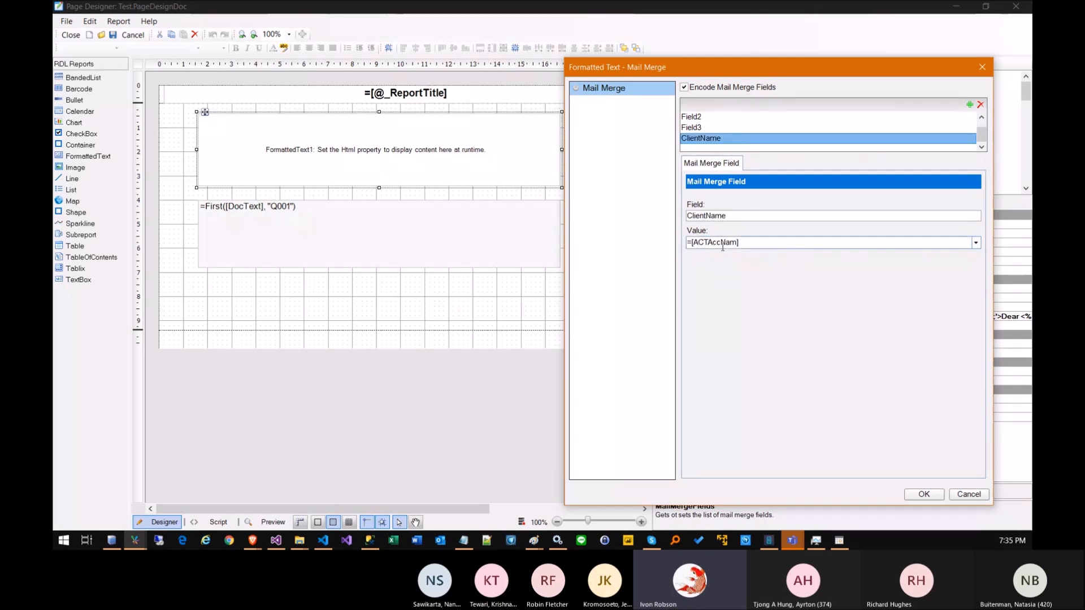
Add another mail merge field and set its value to the PosDat field of Q001.
click(970, 104)
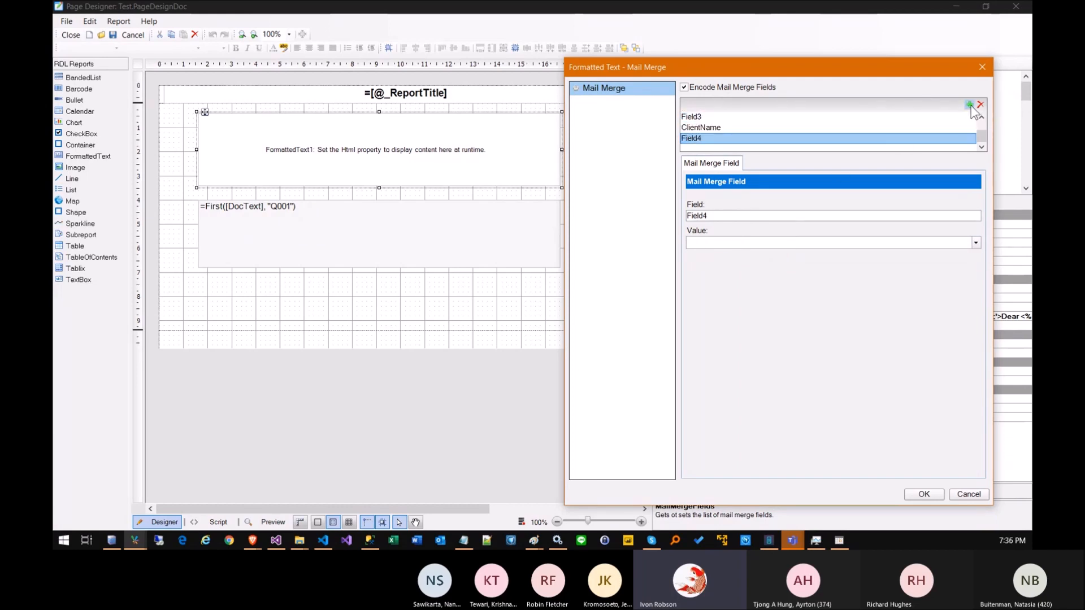
click(816, 244)
click(779, 253)
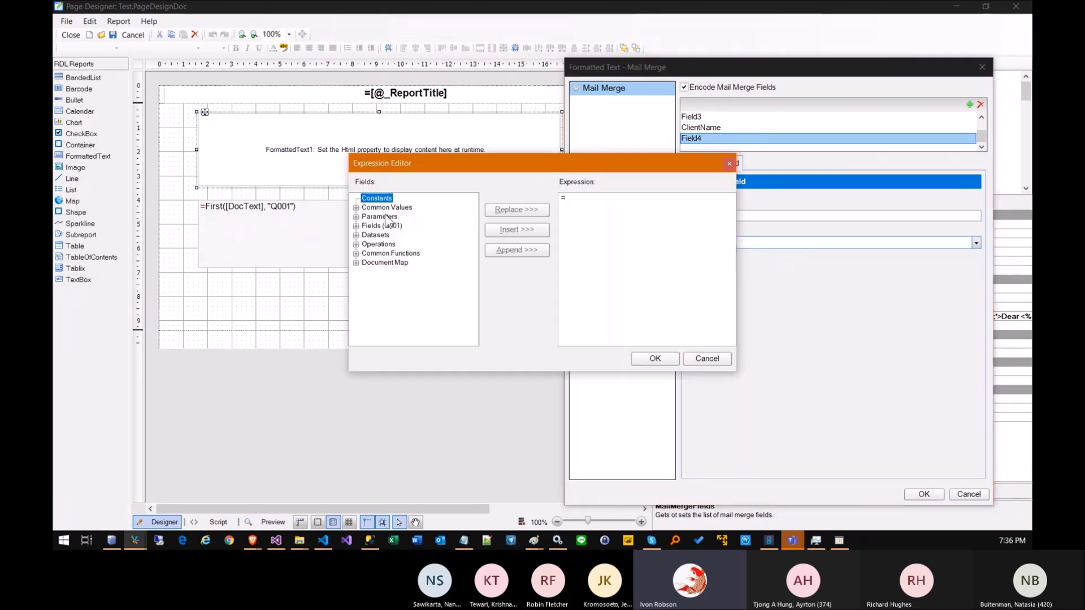
click(356, 225)
click(384, 253)
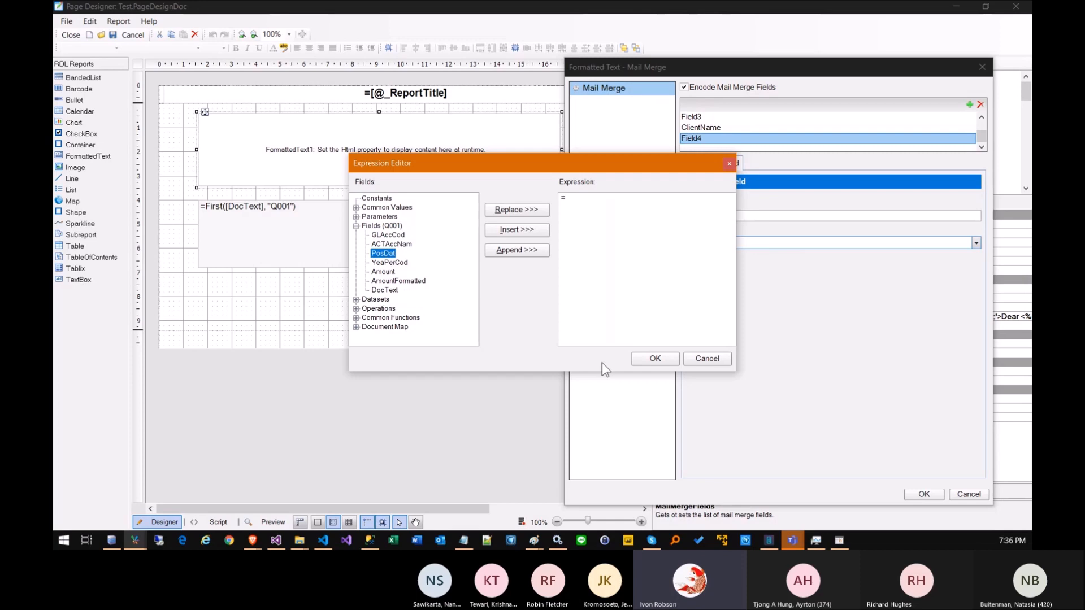
click(655, 360)
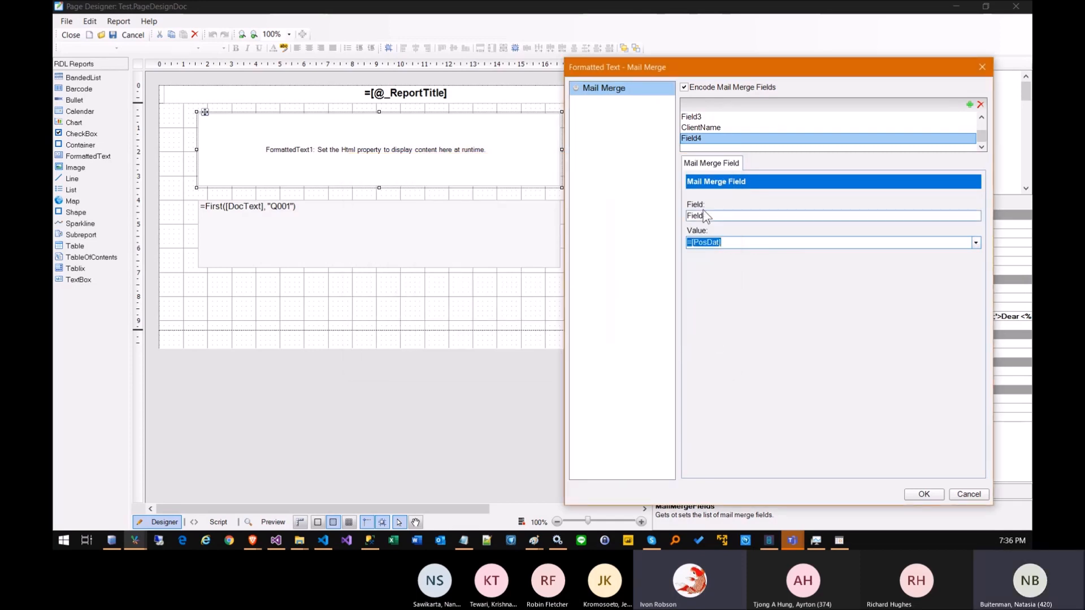
drag(708, 215, 691, 241)
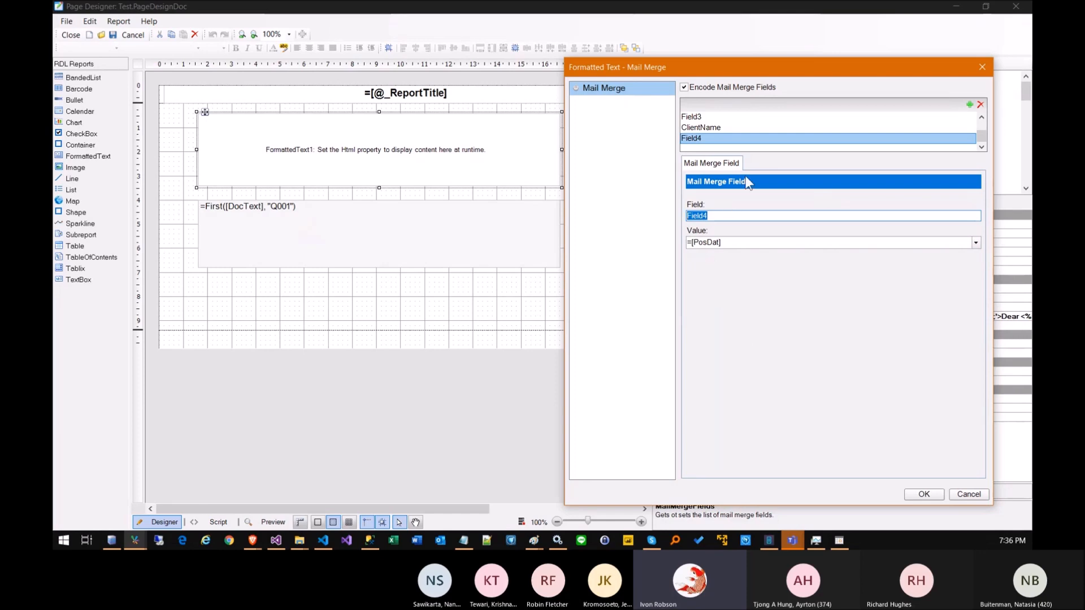
Confirm the mail merge fields, preview the report, and inspect the account balance lines in the letter.
scroll(755, 141, up, 1)
click(913, 495)
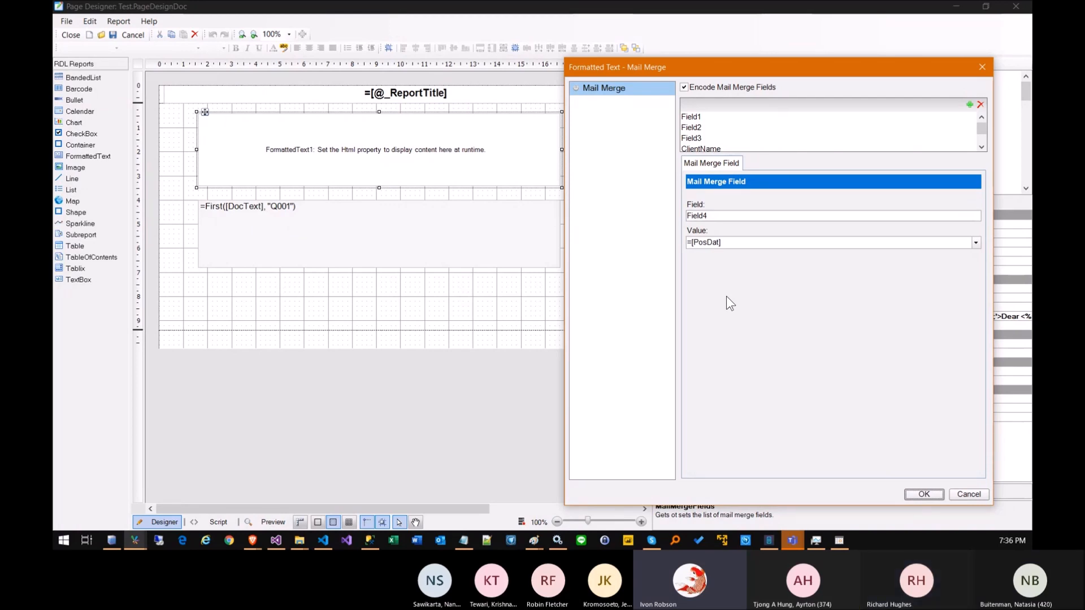
click(273, 523)
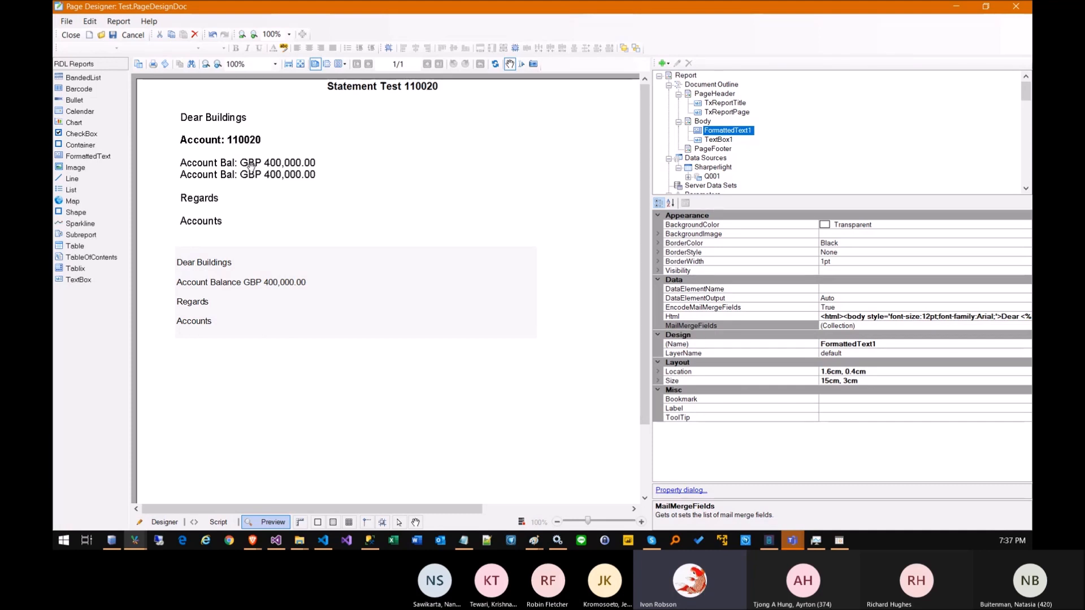
drag(251, 167, 306, 166)
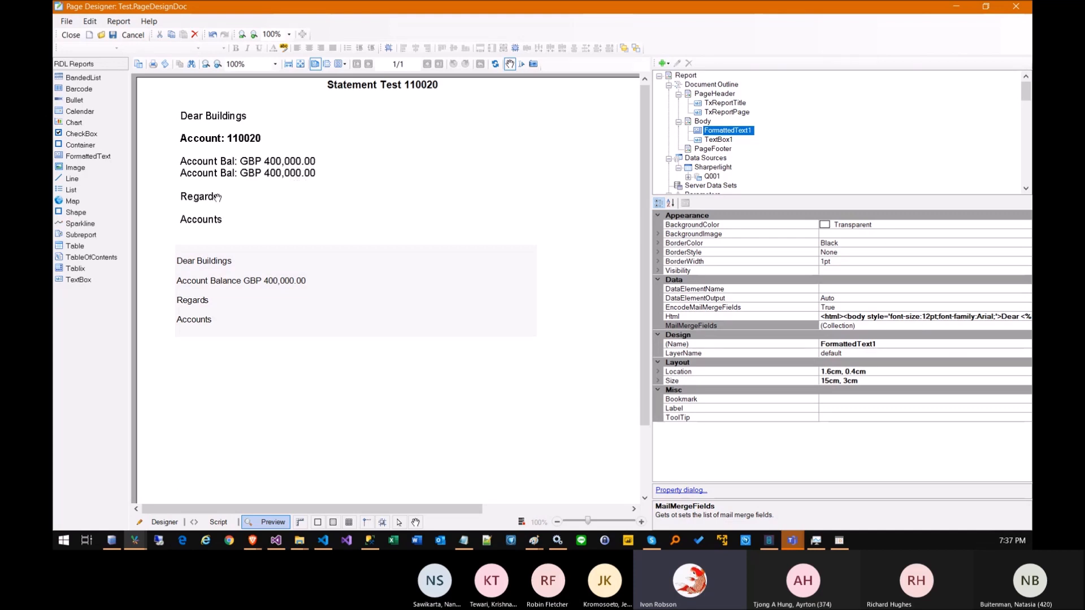
Reopen FormattedText1's Html expression beside the preview and examine its bold and line-break tags around the account lines.
click(851, 316)
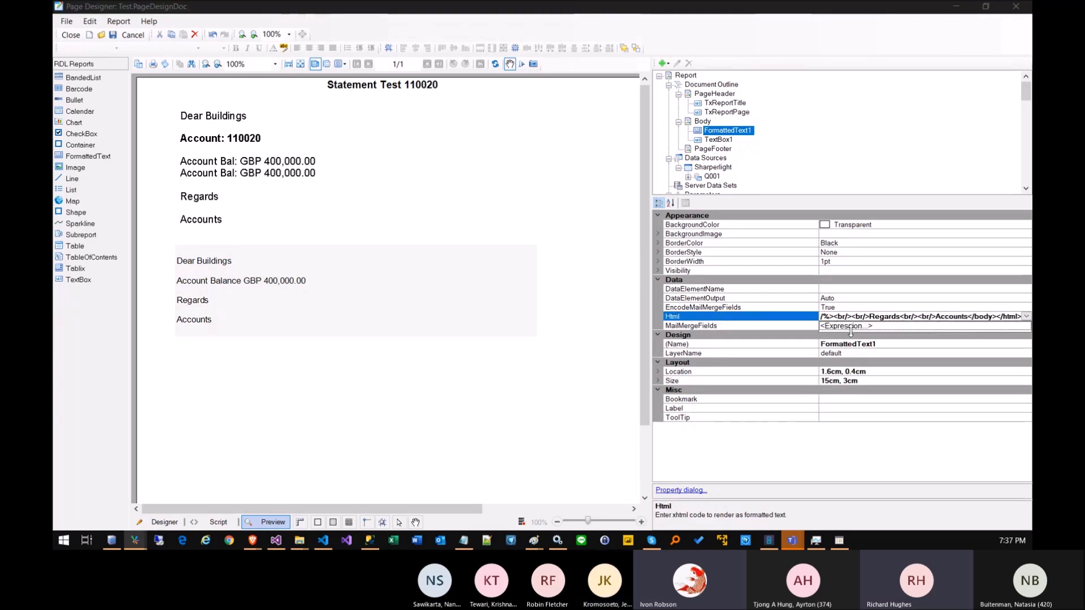
click(842, 326)
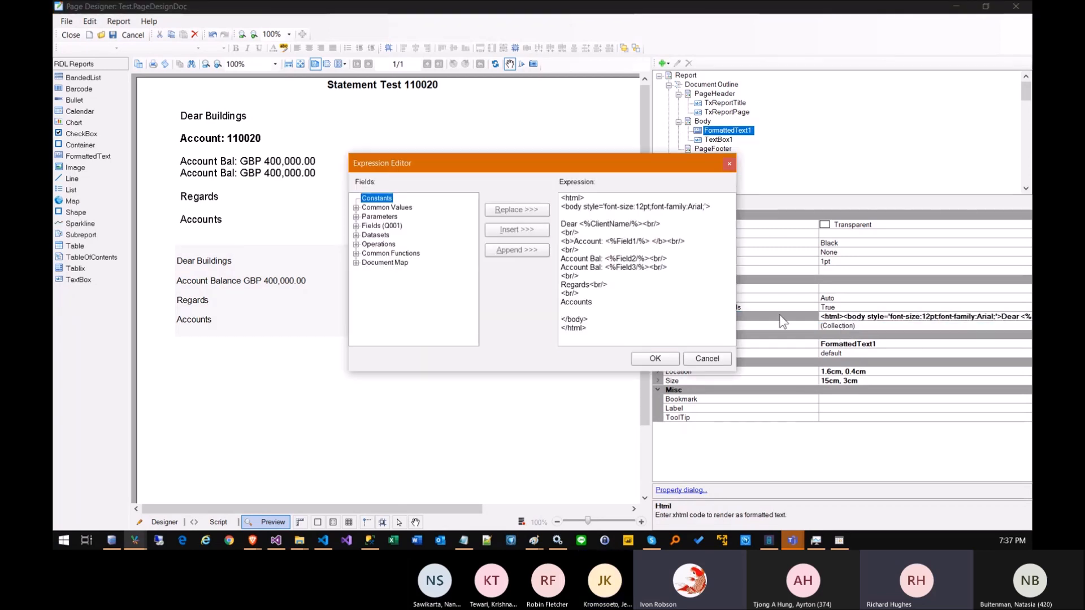
drag(489, 168, 507, 192)
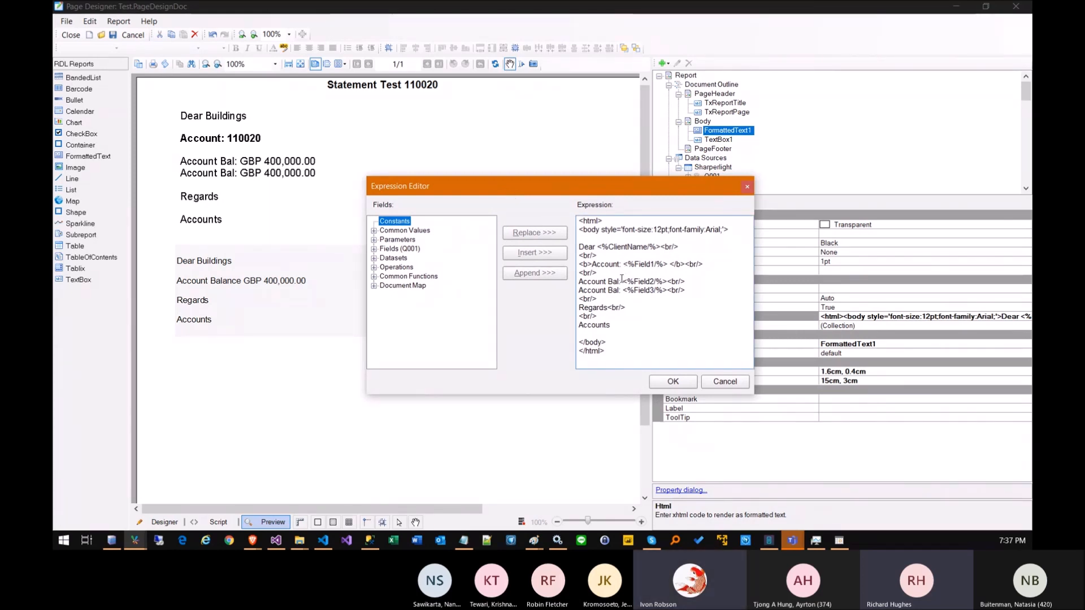
click(591, 264)
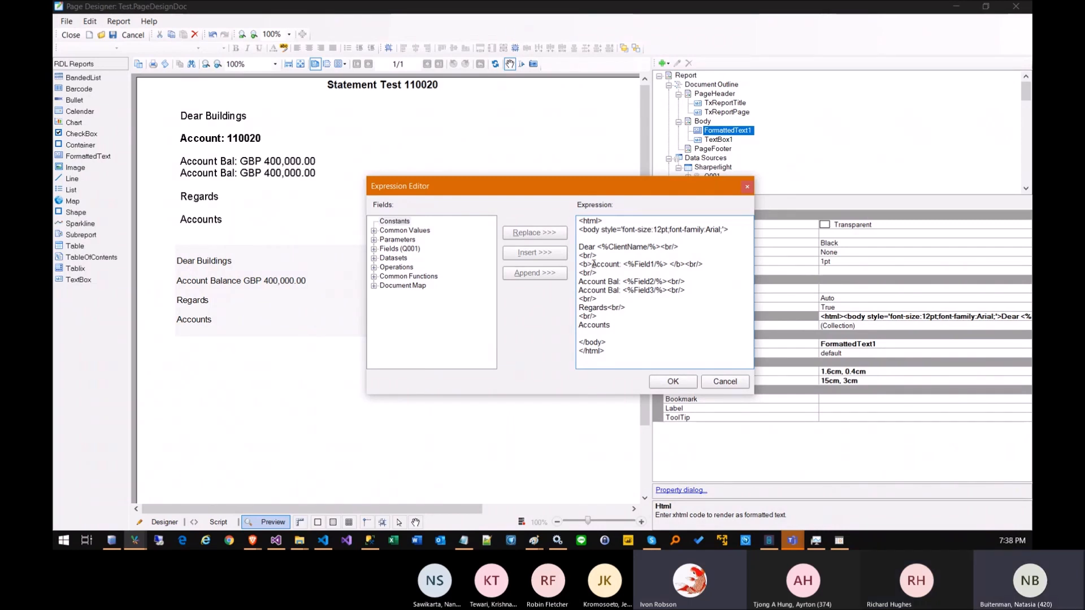
drag(592, 264, 577, 263)
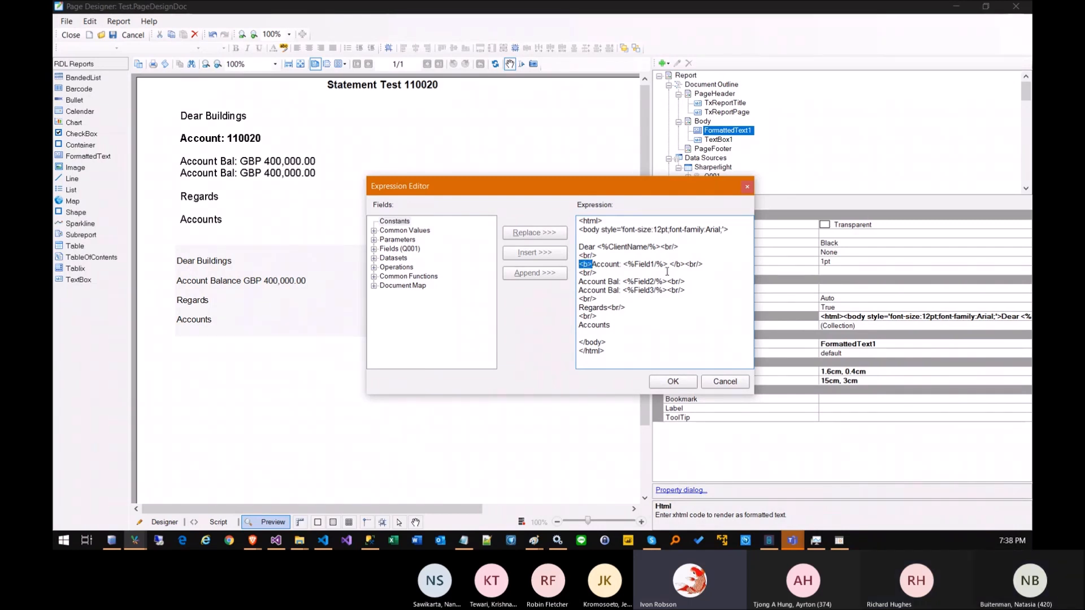
drag(669, 264, 685, 263)
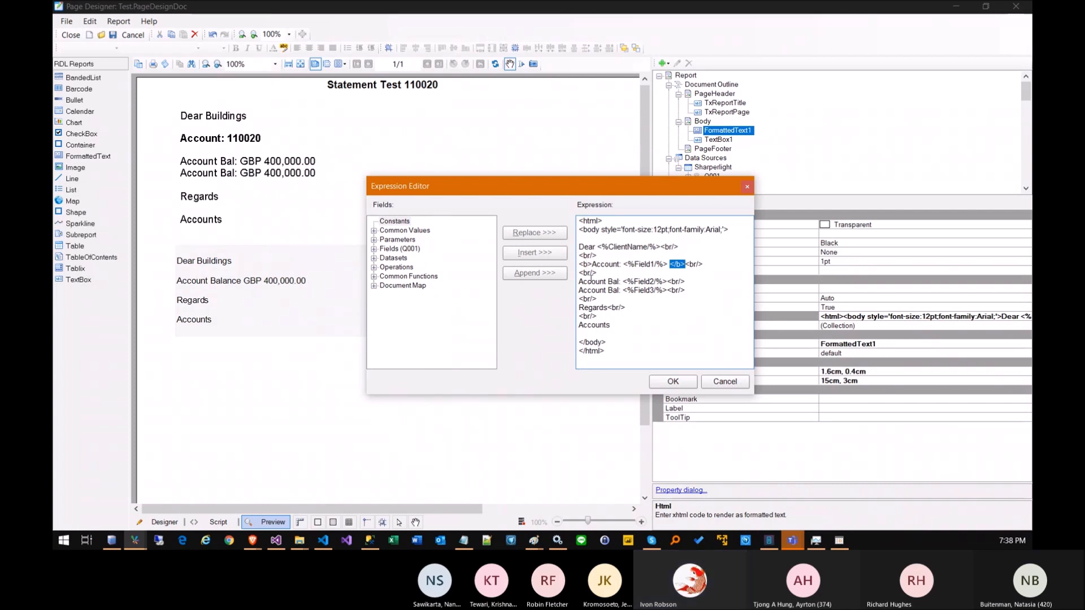
drag(597, 272, 577, 272)
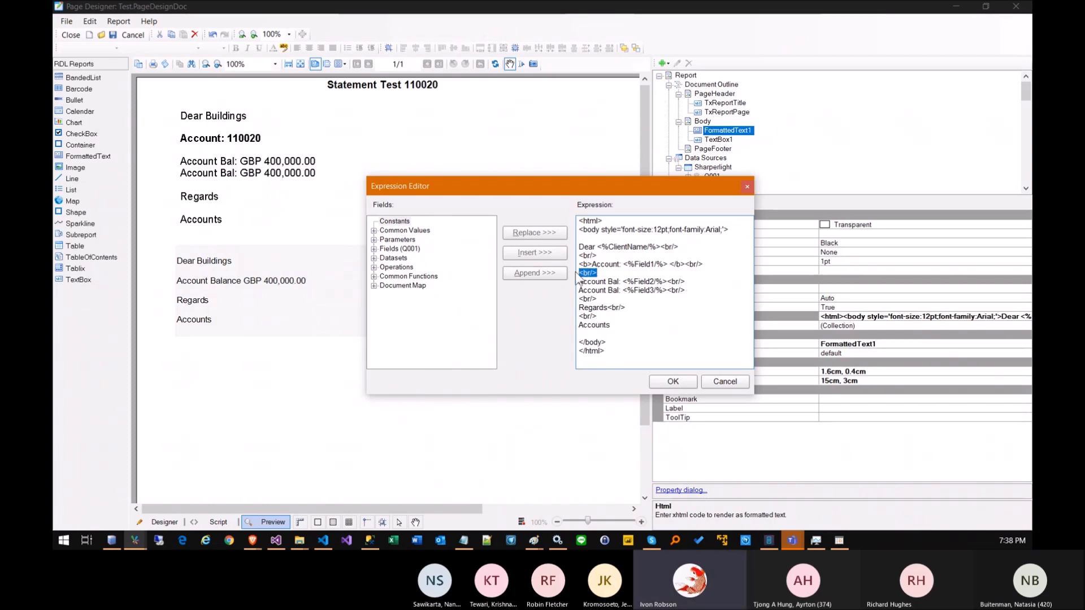
click(644, 290)
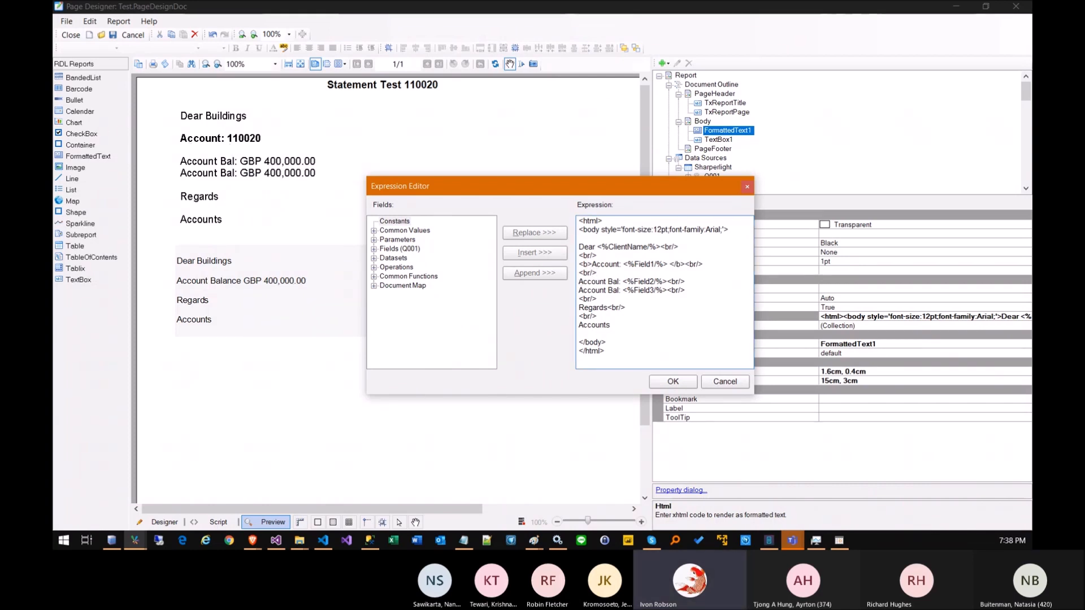
Switch to the browser and show the ActiveReports FormattedText help page.
drag(53, 389, 900, 142)
click(685, 136)
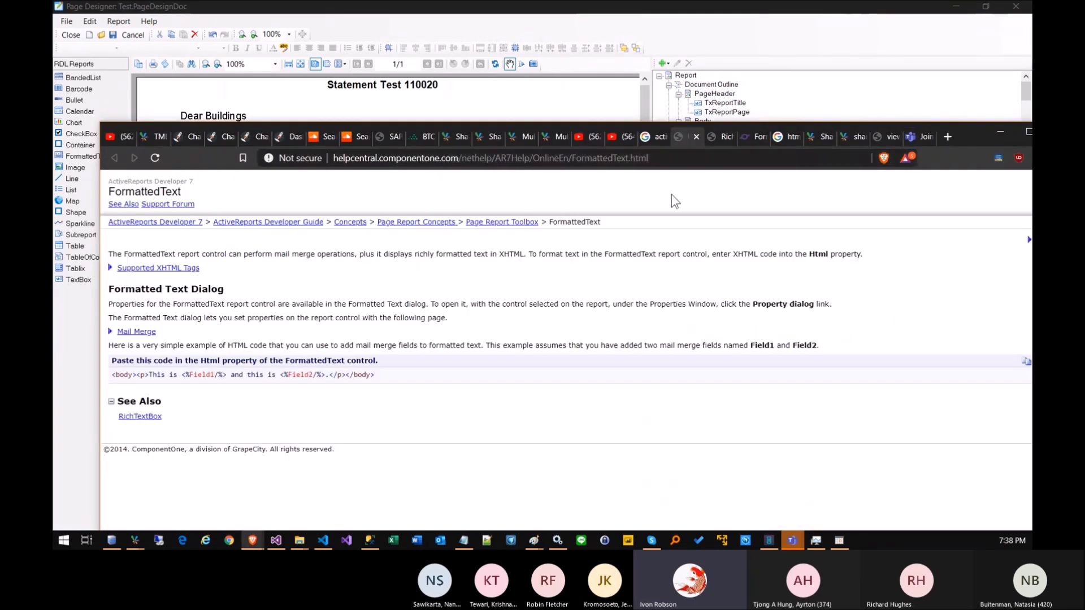
Look through the open RichTextBox help, forum and search result pages, and highlight the Field1 mail merge placeholder in the FormattedText help example.
click(718, 136)
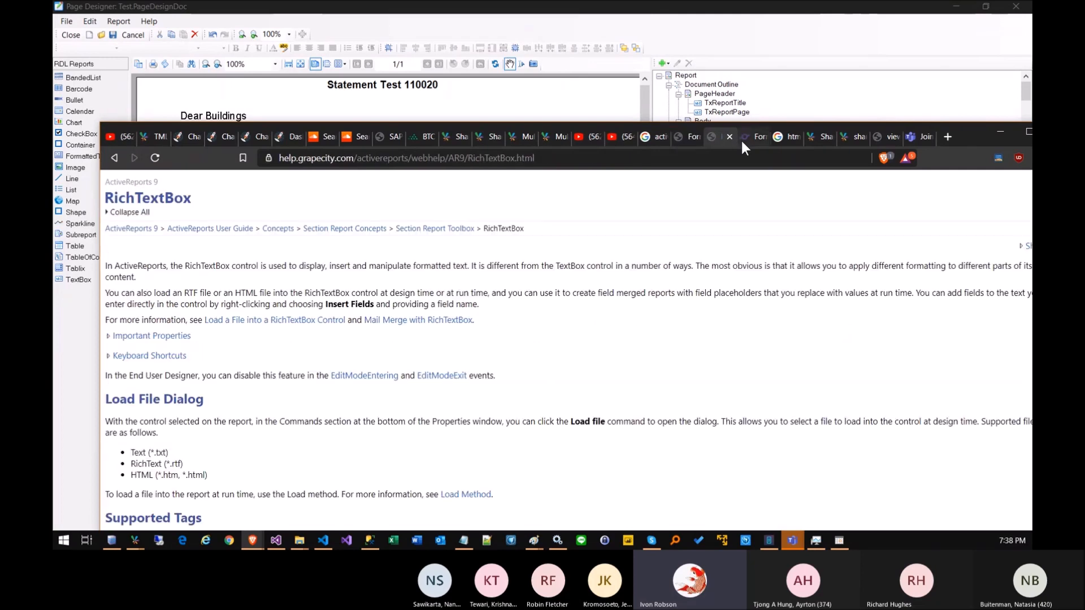
click(750, 137)
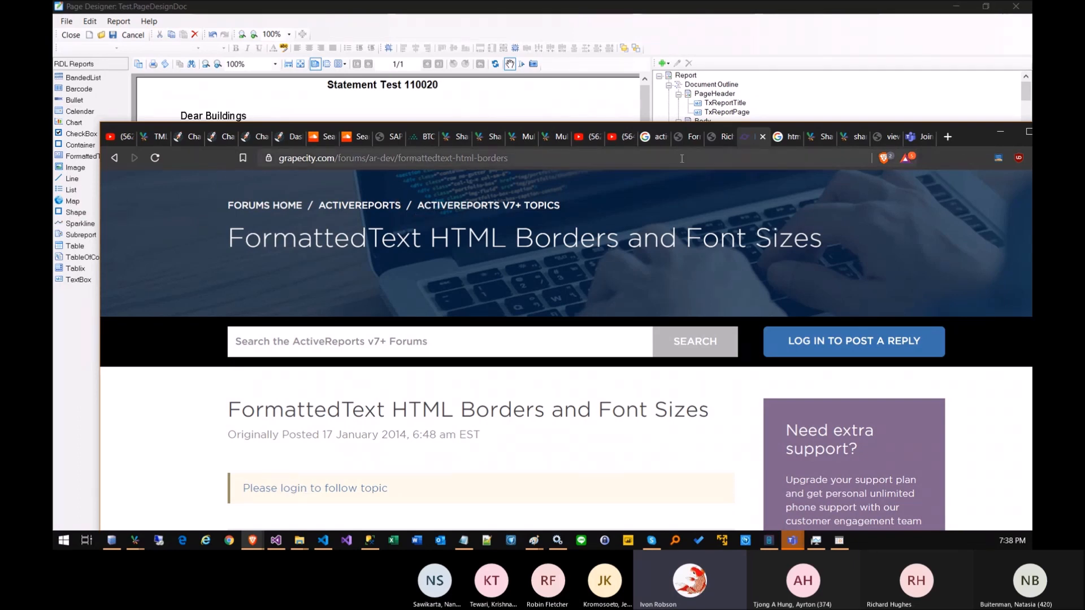
click(653, 137)
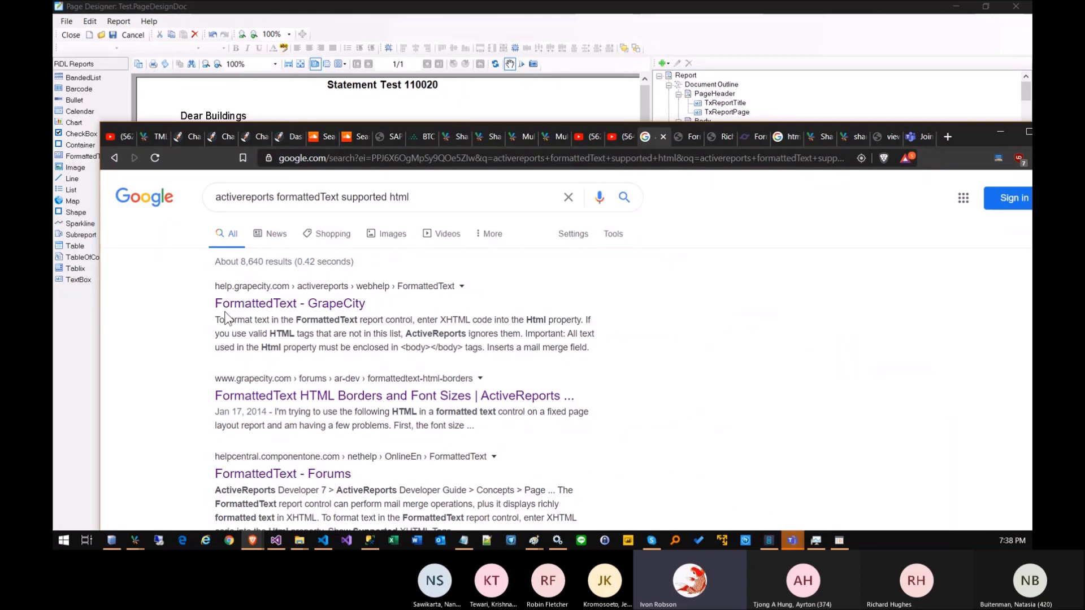
click(689, 141)
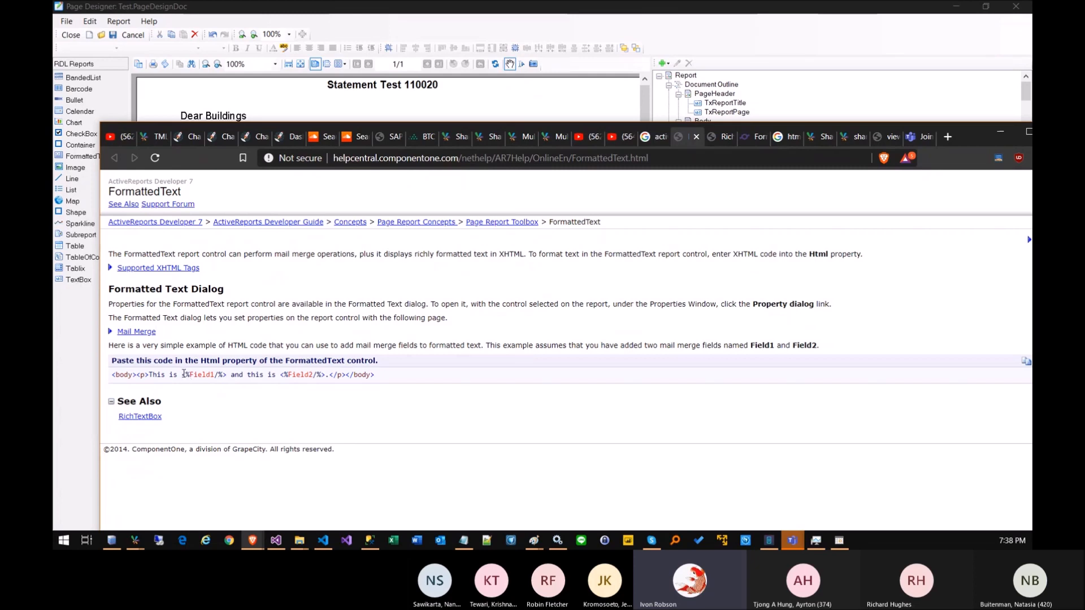
drag(199, 376, 226, 376)
drag(177, 375, 227, 376)
Return to the Page Designer, insert a <div> tag before the closing body tag in FormattedText1's Html expression, and preview the report.
key(alt+Tab)
click(622, 265)
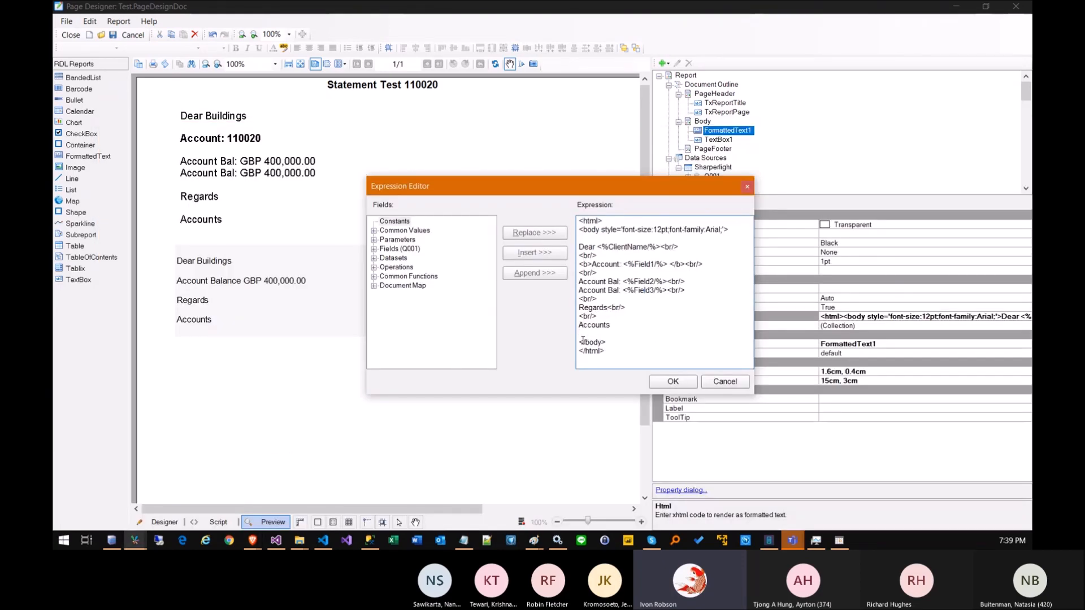
text(<div>)
click(666, 384)
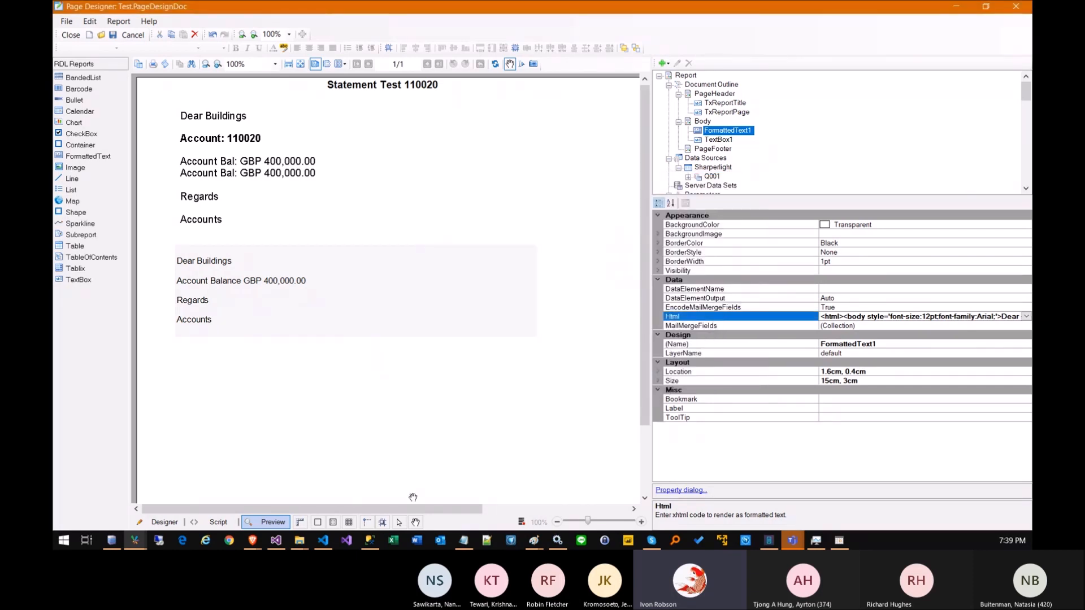
click(165, 522)
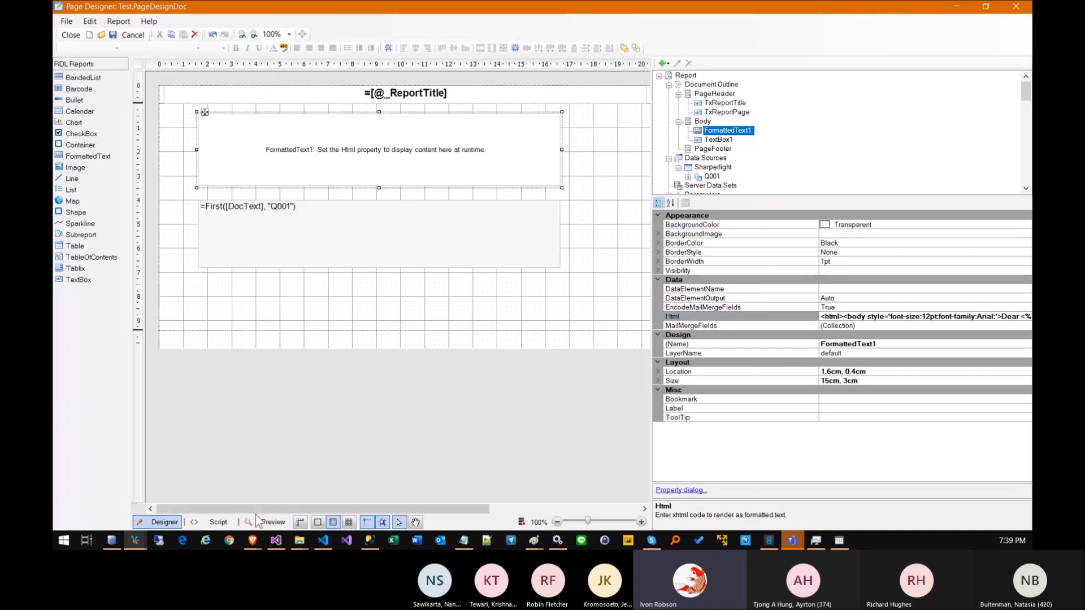
click(270, 521)
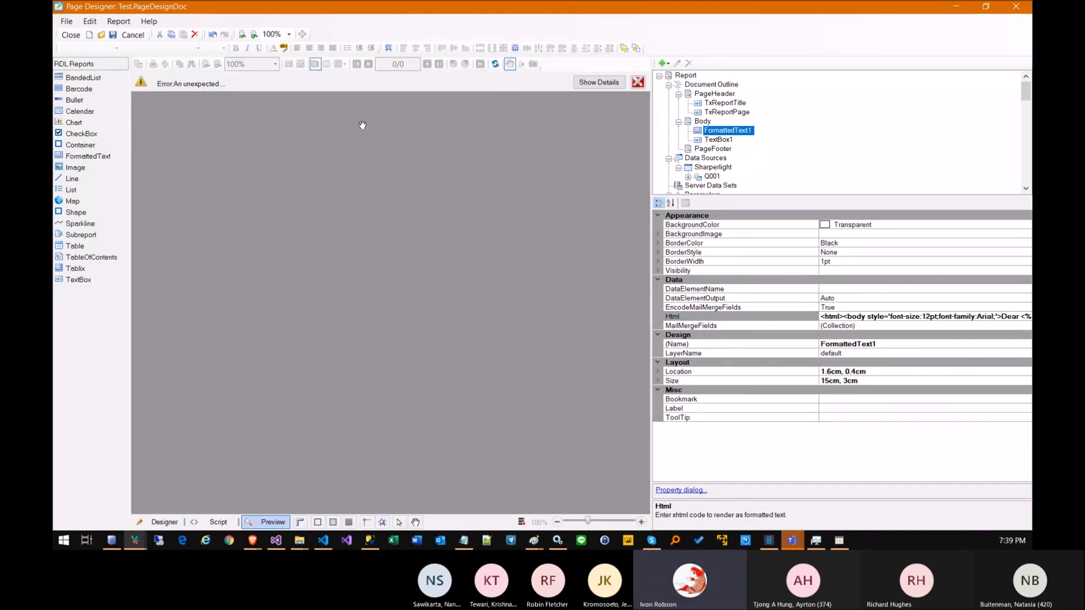
Complete the tag as <div></div> in FormattedText1's Html expression and render the preview again.
click(1017, 317)
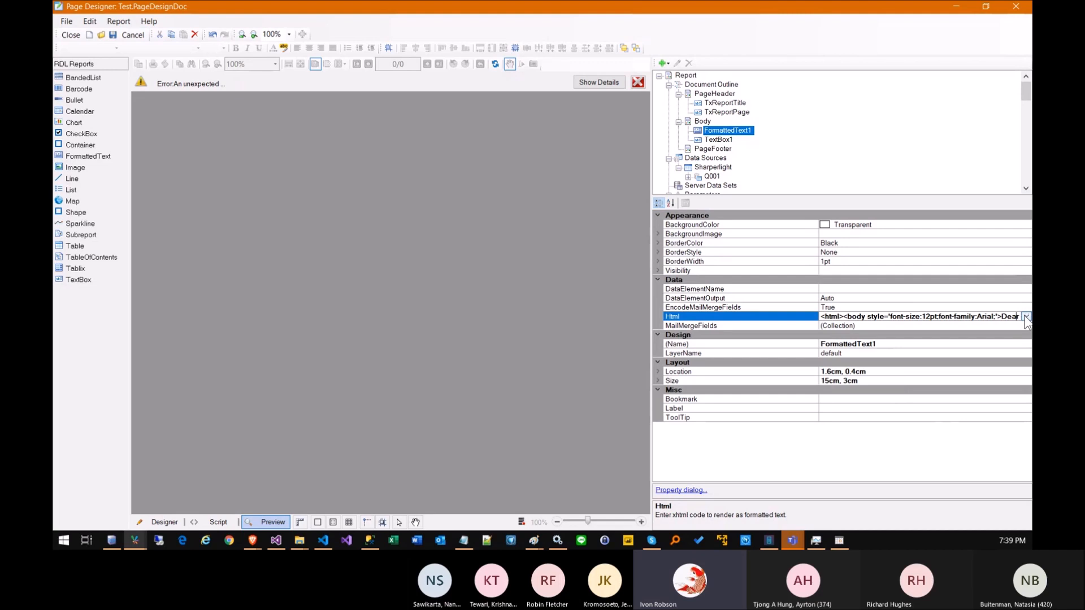
click(1026, 317)
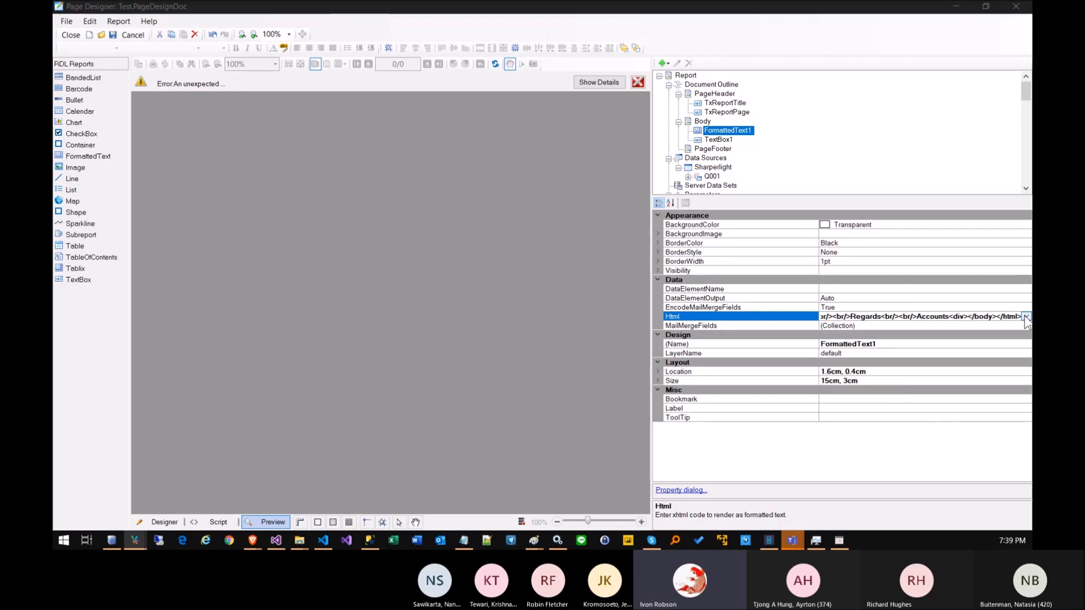
click(655, 358)
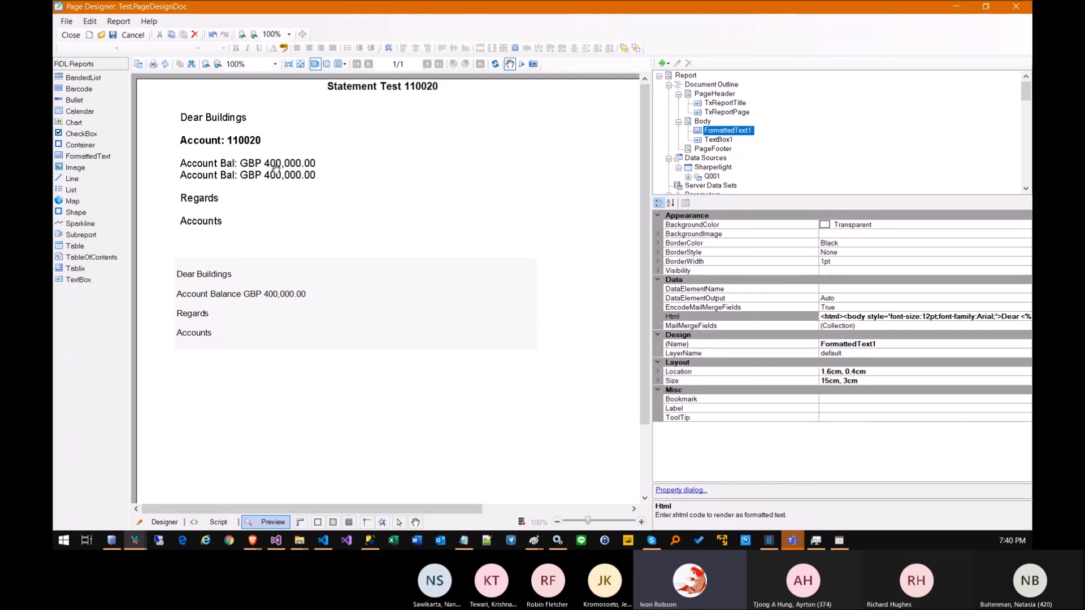
Reopen the Html expression, locate the Field2 placeholder in the account balance line, and close the editor without changes.
click(1011, 316)
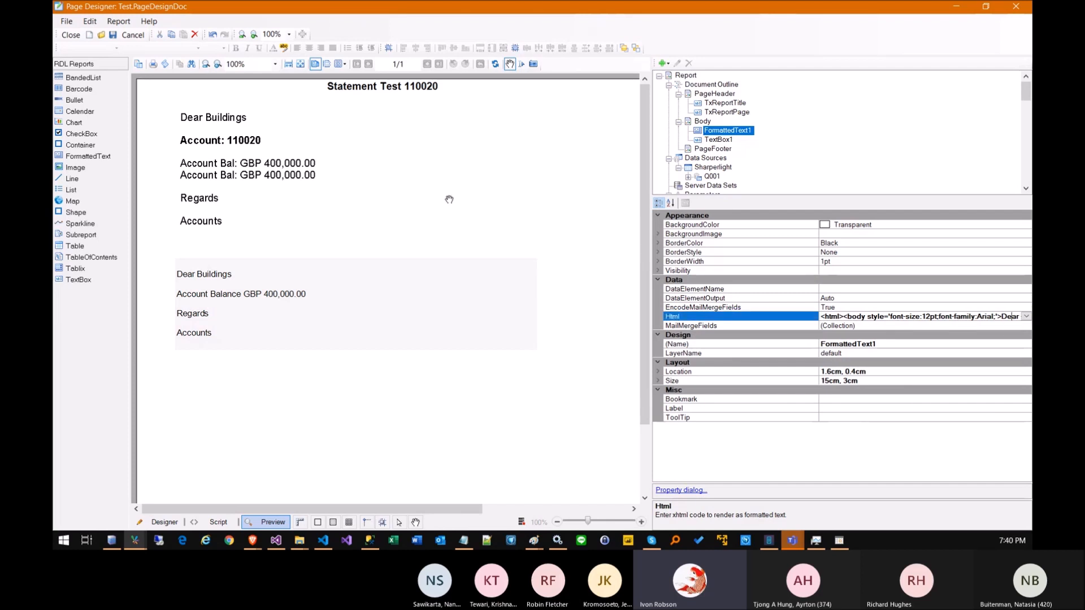
click(1025, 317)
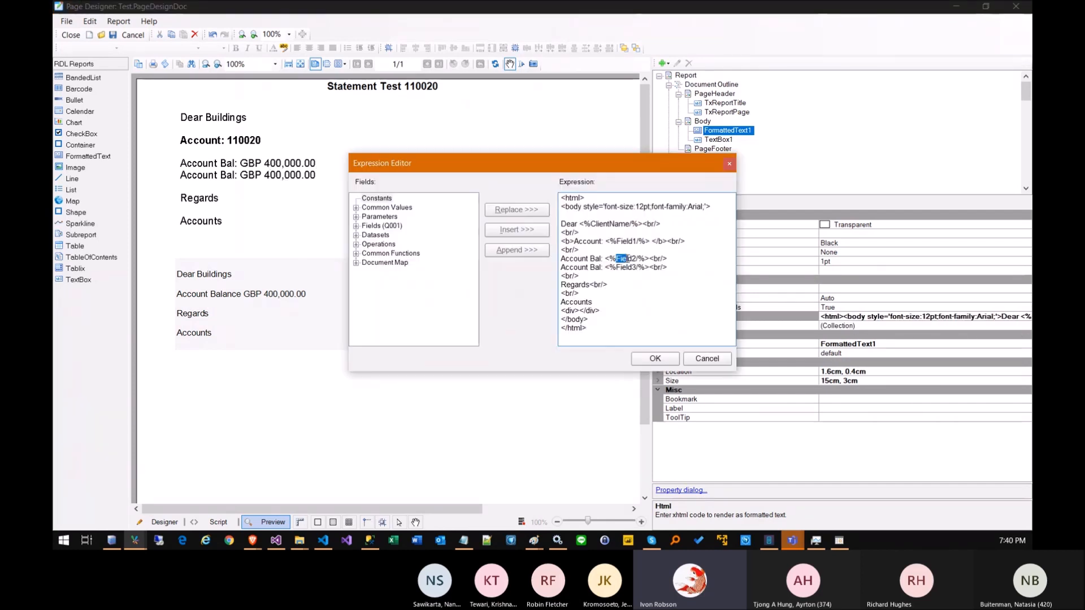
click(716, 362)
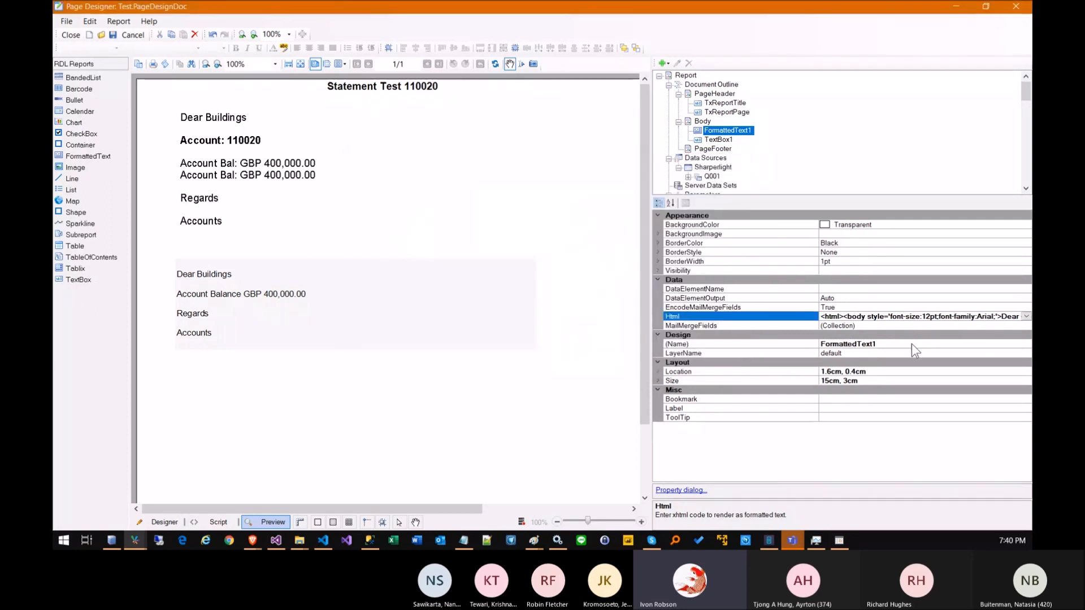
Open FormattedText1's mail merge fields and examine each part of Field2's value: the format function, currency prefix, number format and amount field.
click(1004, 324)
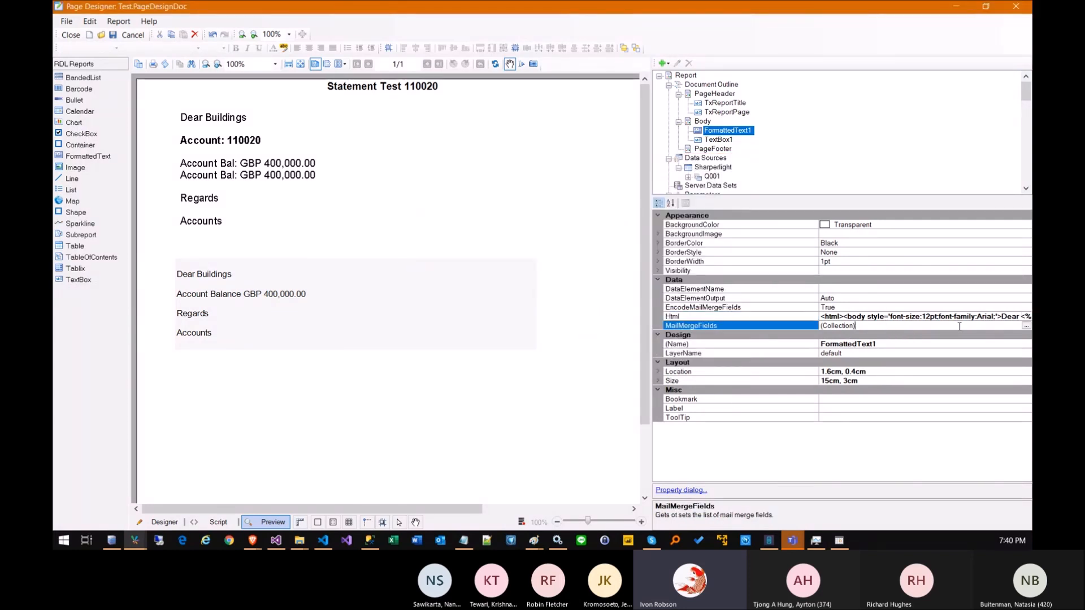
click(1026, 326)
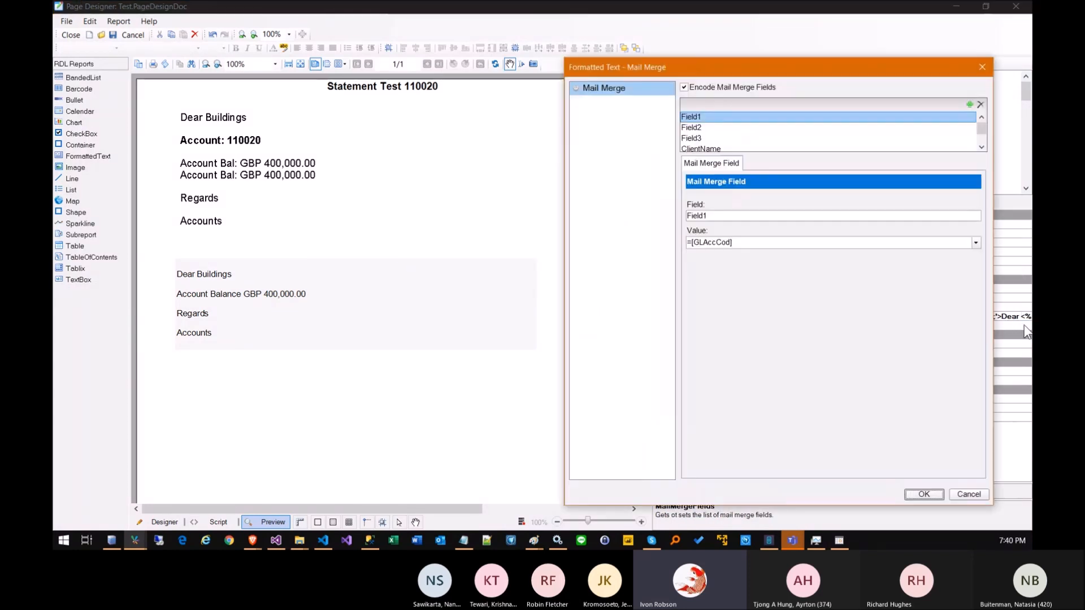
click(700, 130)
drag(787, 242, 813, 245)
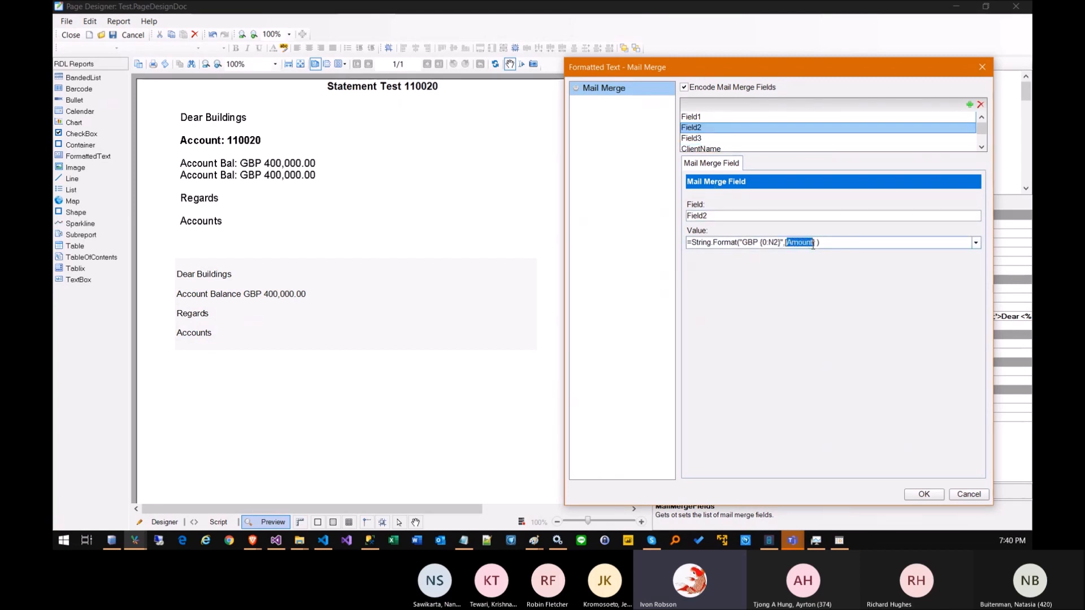
click(690, 243)
drag(689, 242, 734, 244)
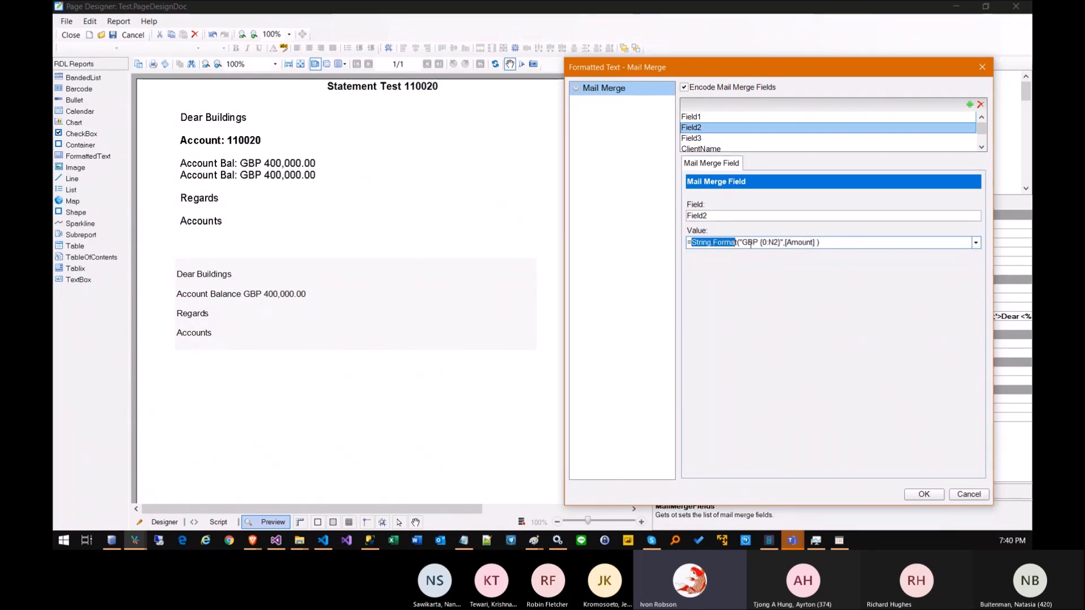
click(746, 244)
drag(742, 243, 754, 243)
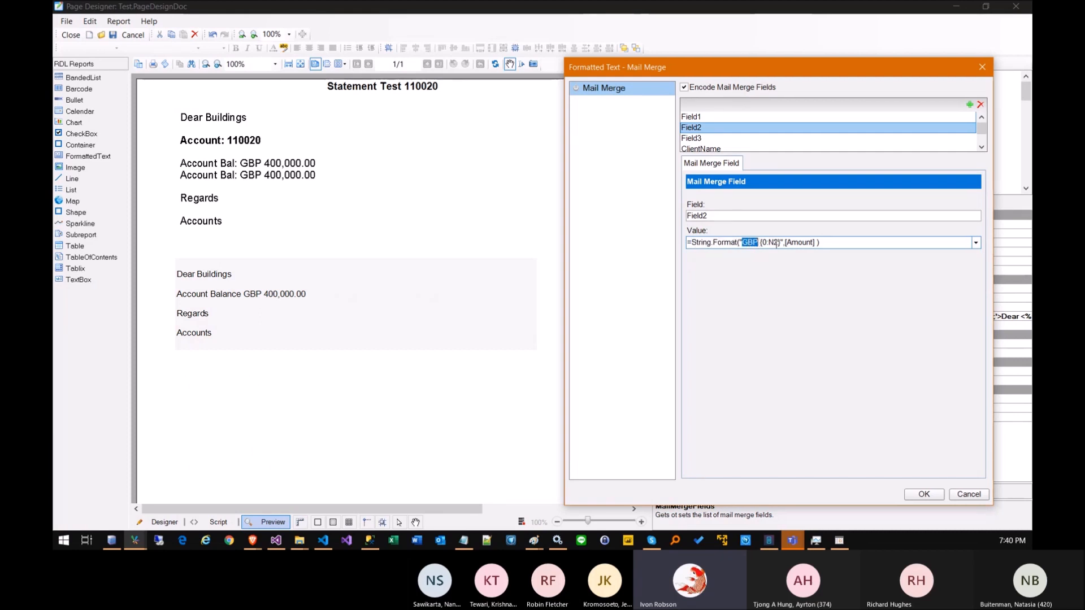
drag(760, 242, 777, 242)
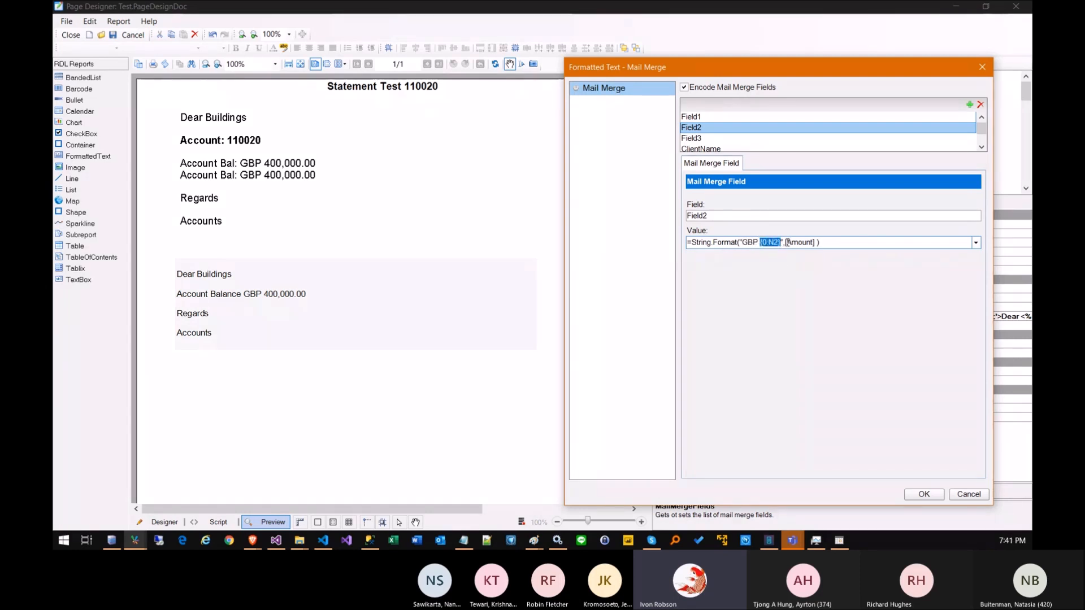
drag(785, 242, 816, 242)
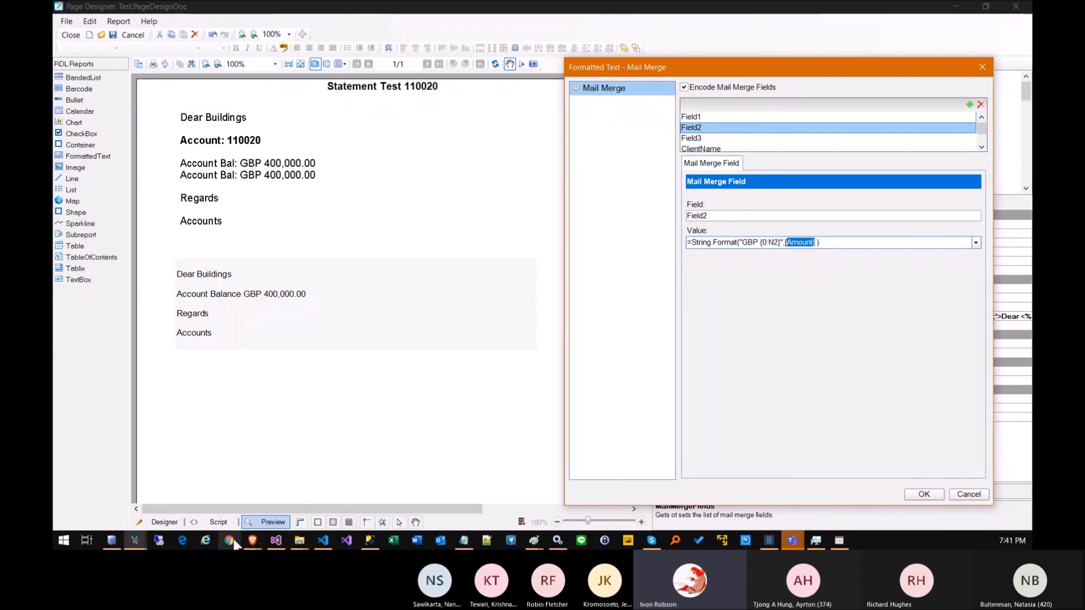
Switch to the browser, search for "vb.net string format" in a new tab, and open Microsoft's String.Format Method documentation.
mouse_move(253, 542)
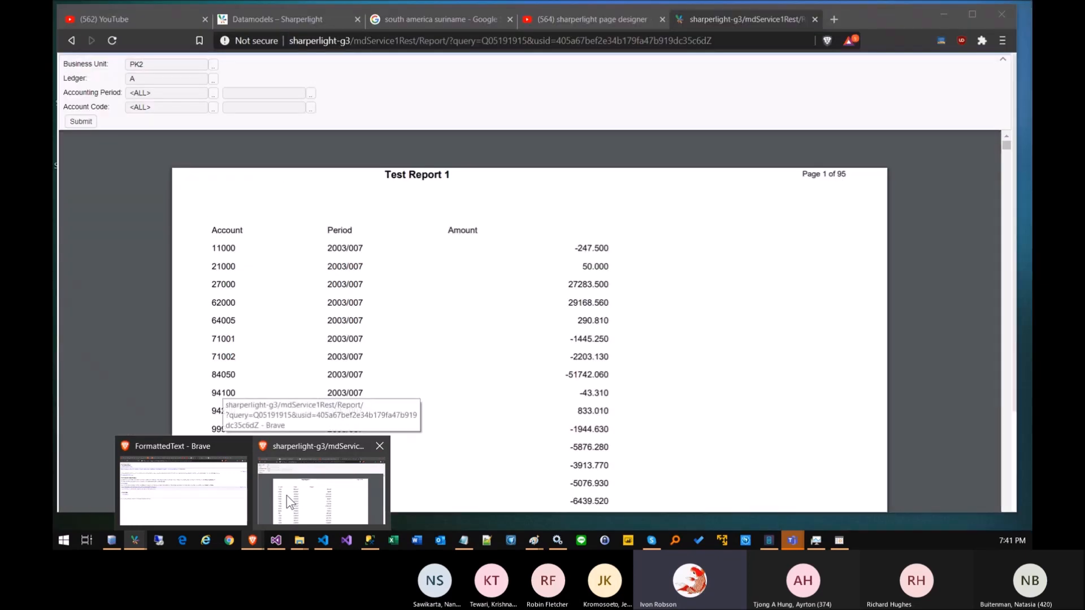
click(286, 495)
key(ctrl+t)
text(vb.net string)
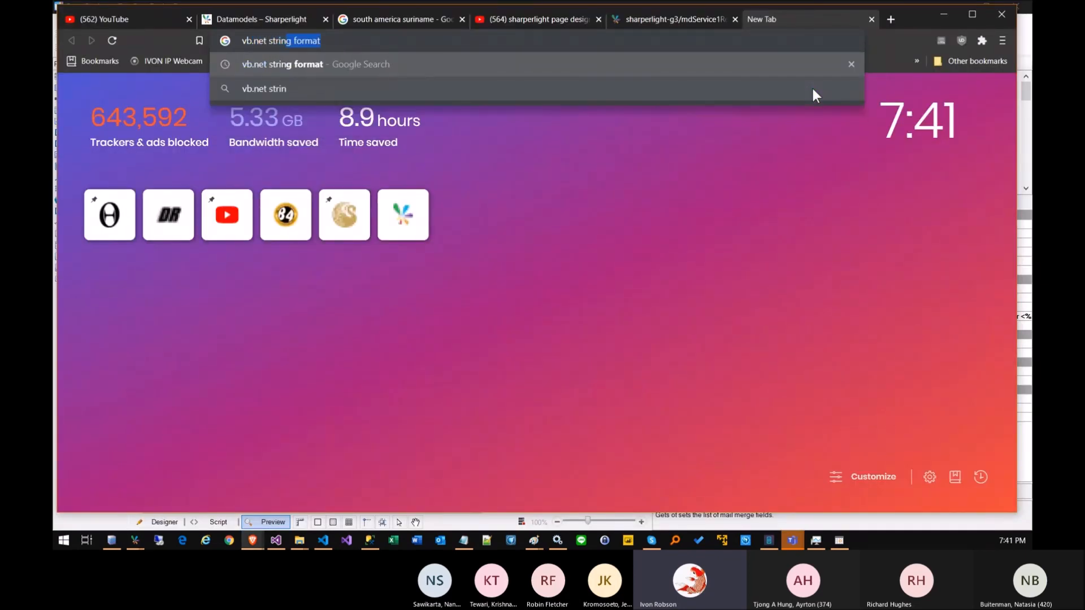
key(Return)
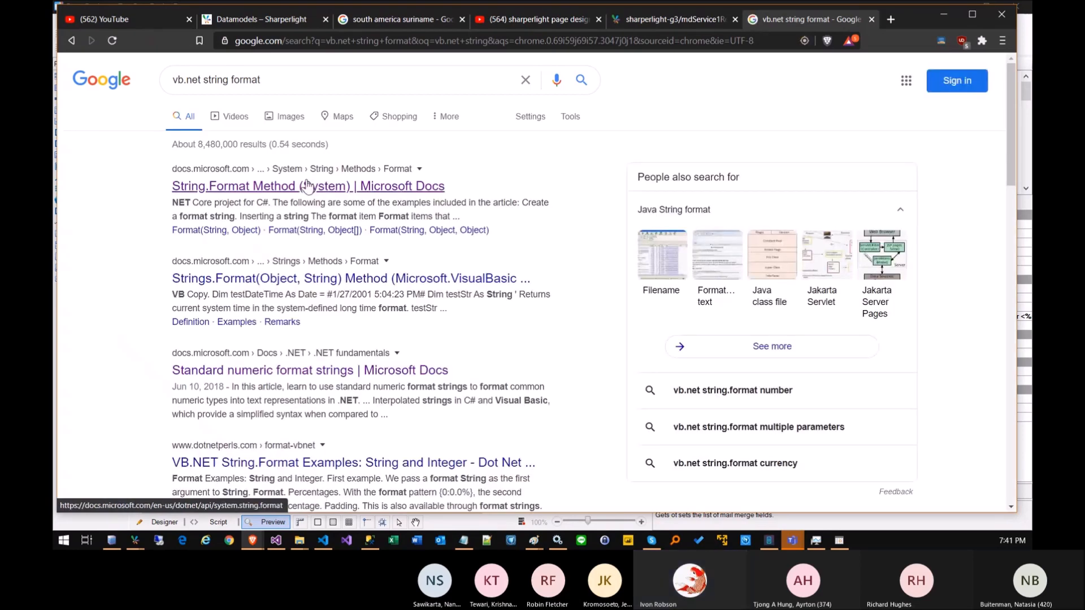
click(314, 191)
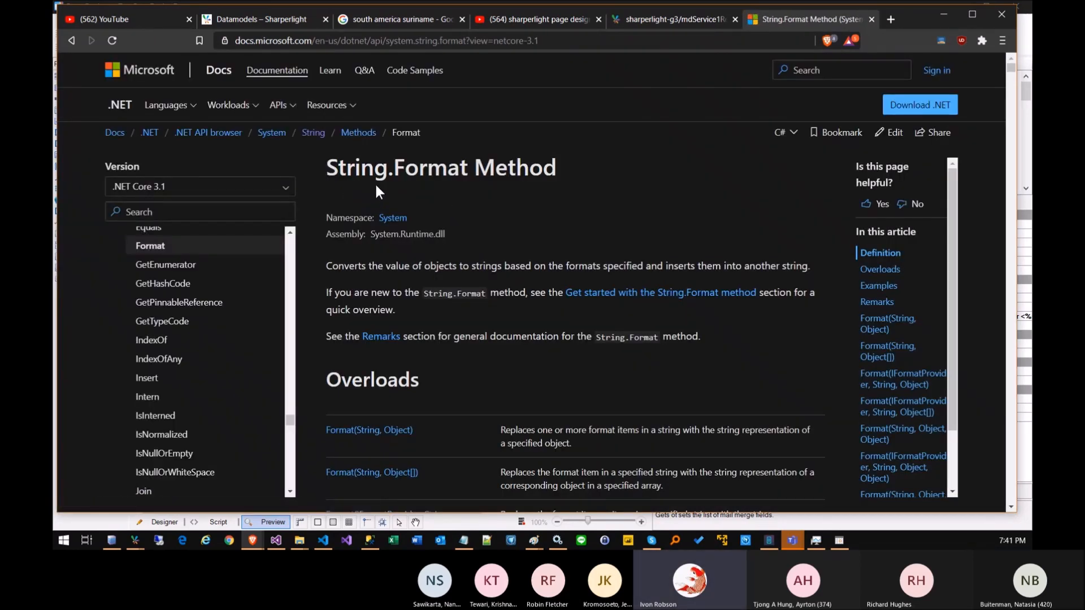
Examine the String.Format getting-started examples, highlighting the {0:C2} formatting call and its result comment.
drag(328, 165, 468, 165)
scroll(547, 379, down, 1)
scroll(547, 379, down, 20)
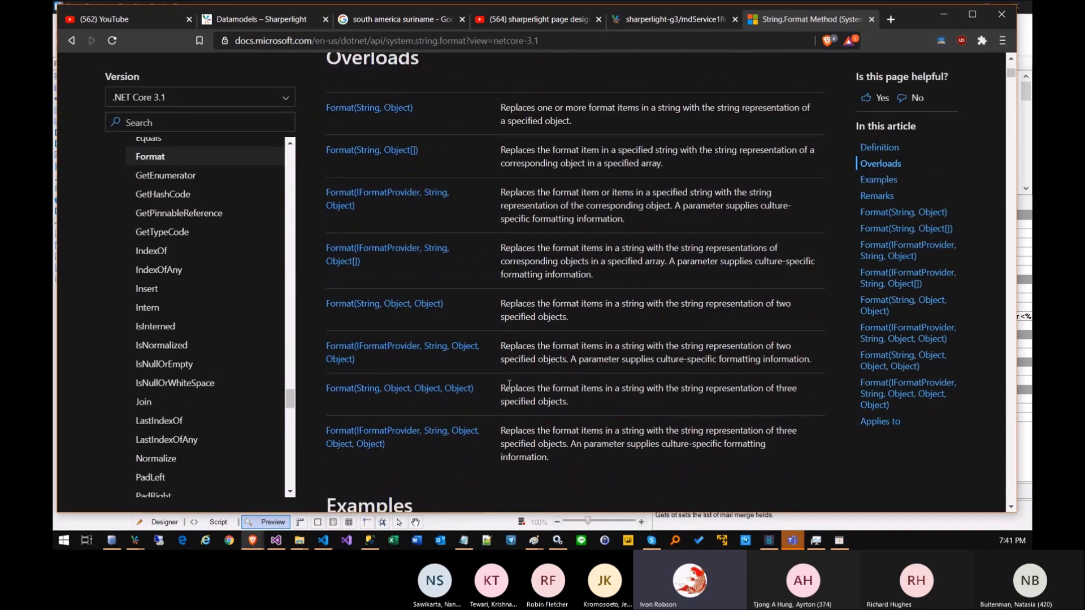
scroll(503, 390, down, 10)
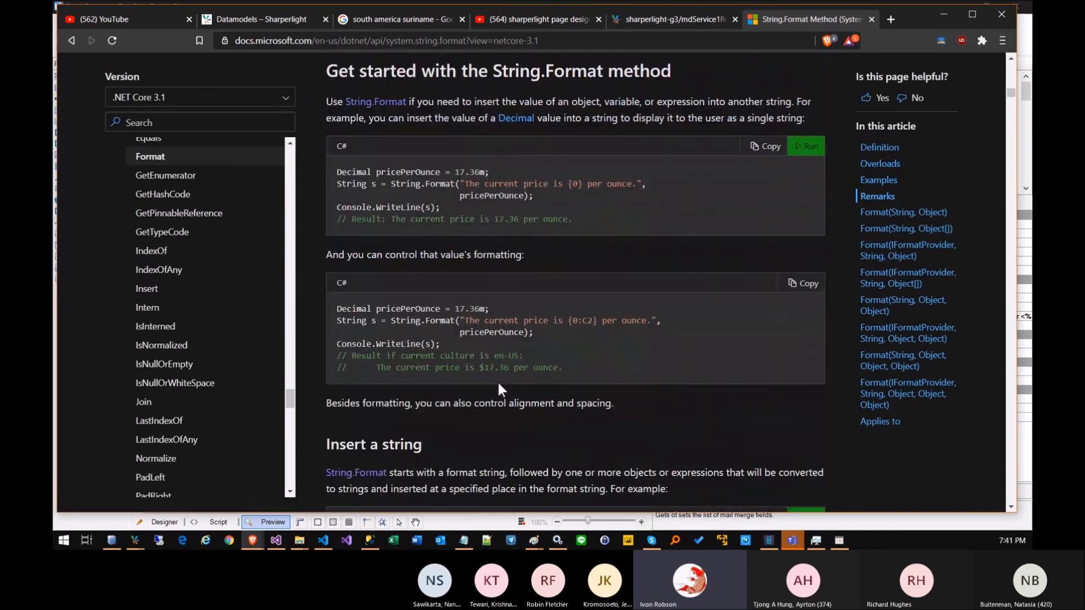
scroll(487, 283, down, 3)
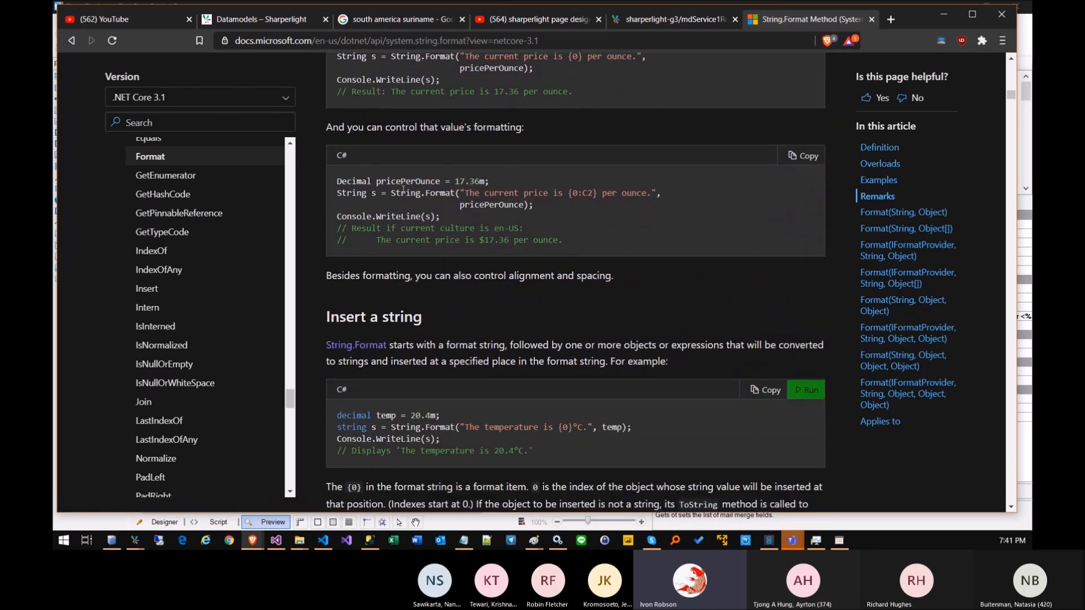
drag(392, 189, 630, 193)
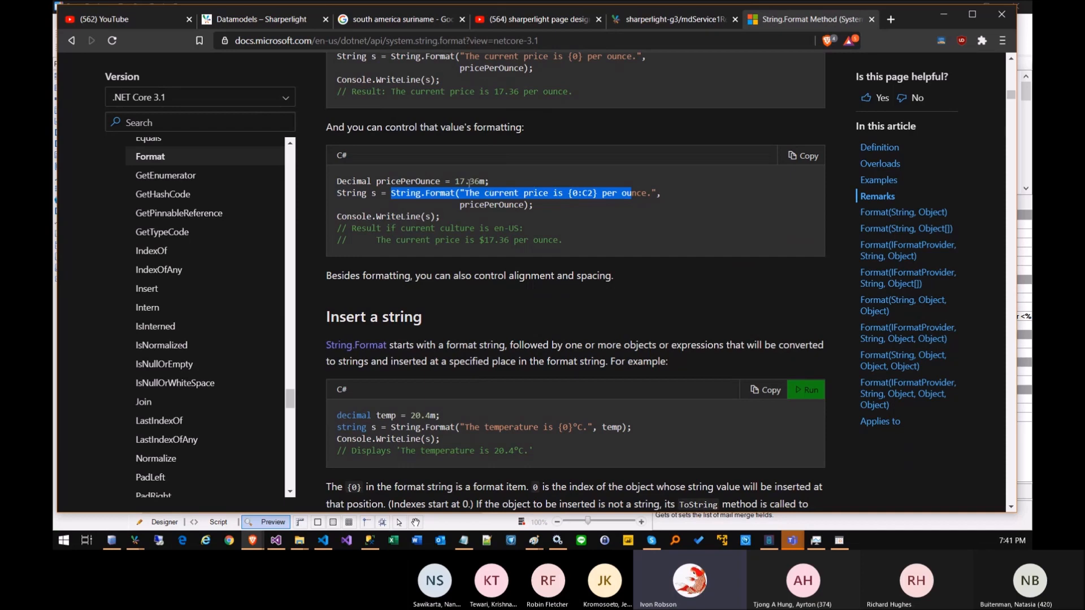
drag(588, 193, 589, 194)
drag(372, 240, 553, 240)
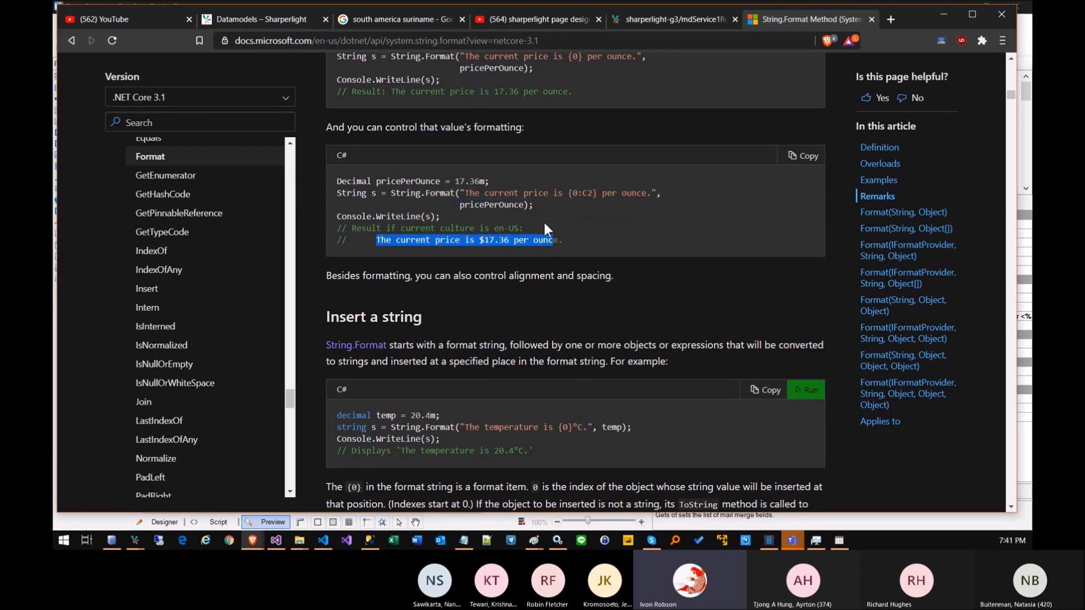
Return to the Page Designer, examine Field3's value expression in the mail merge fields, and cancel the dialog.
click(1023, 5)
click(841, 242)
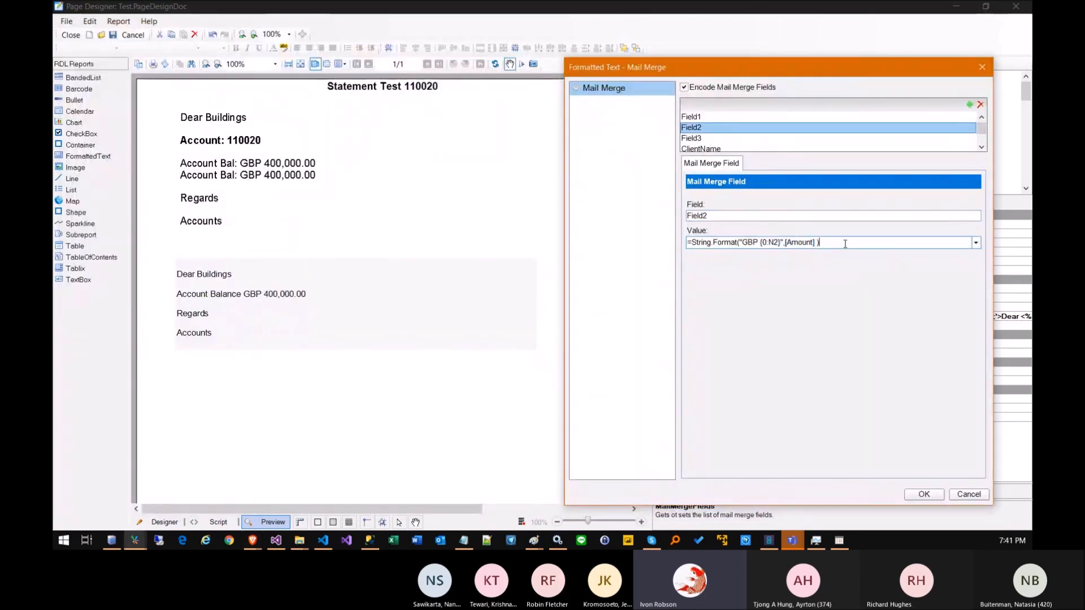
click(694, 138)
click(736, 242)
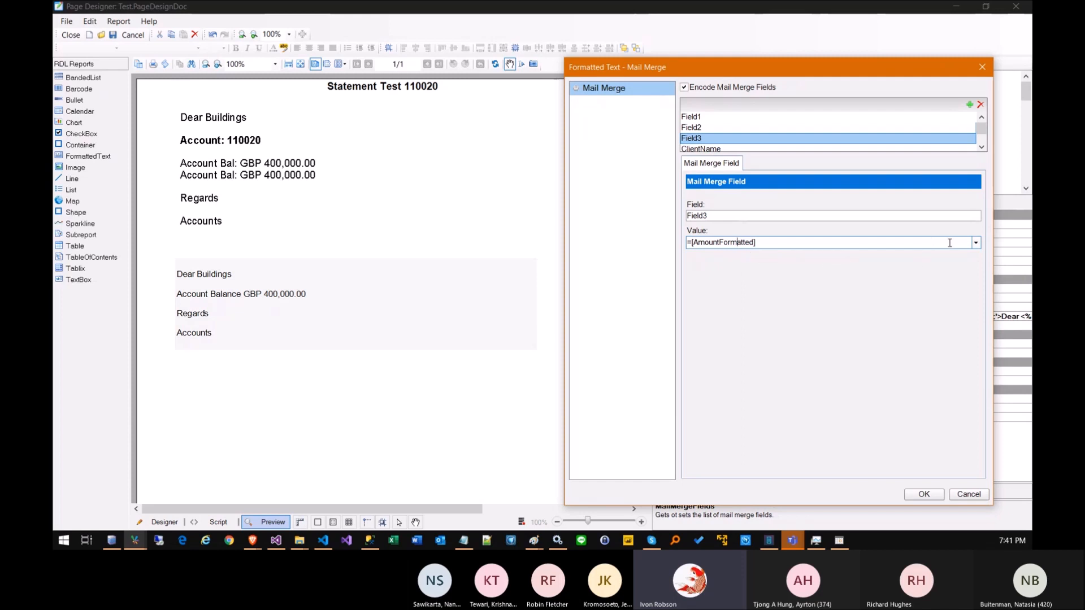
click(976, 243)
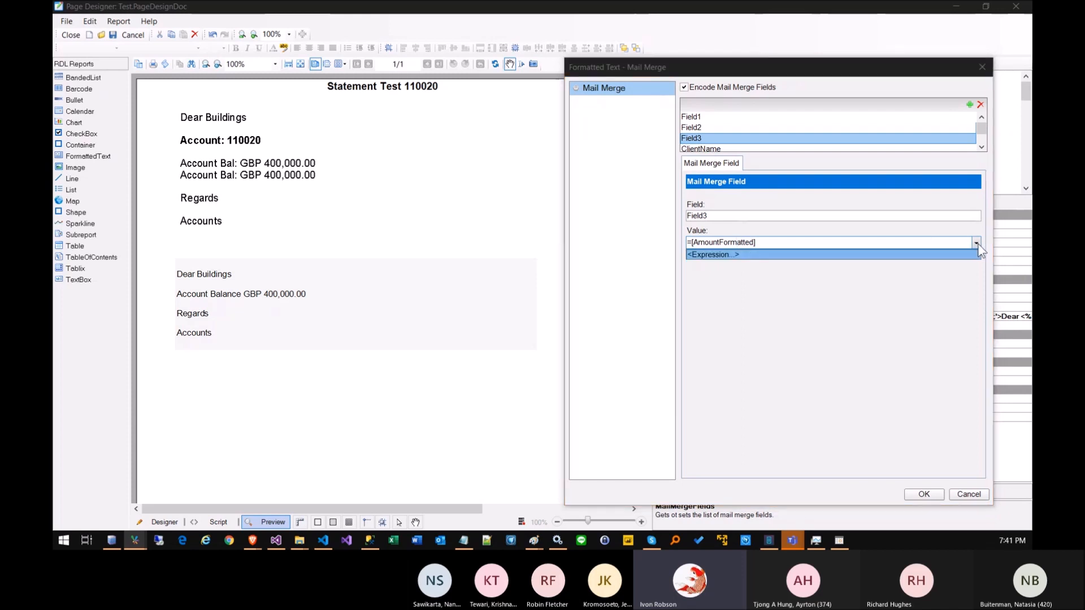
click(706, 242)
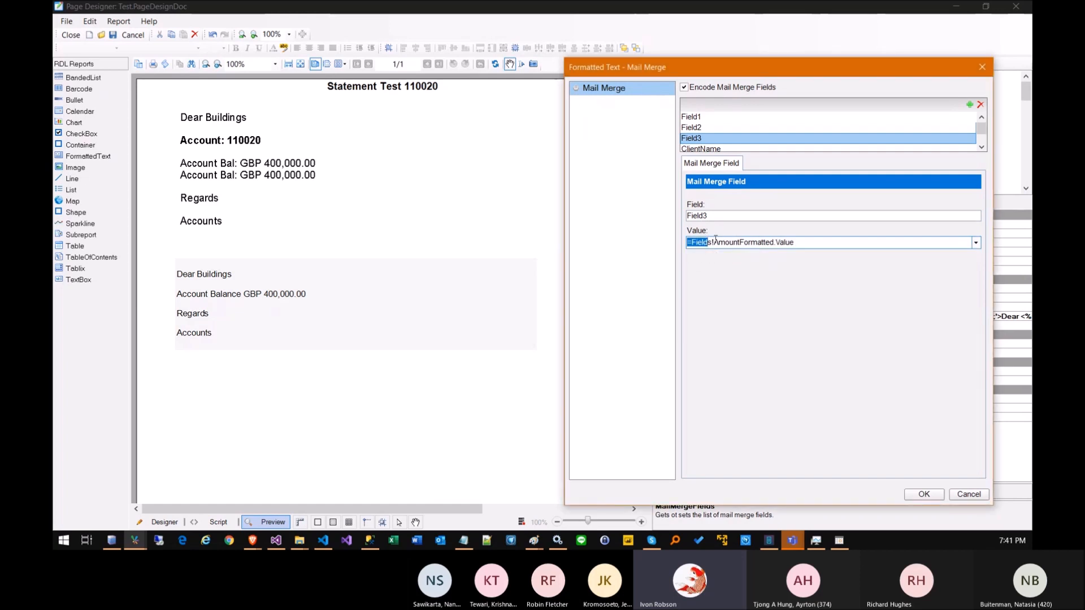
click(959, 495)
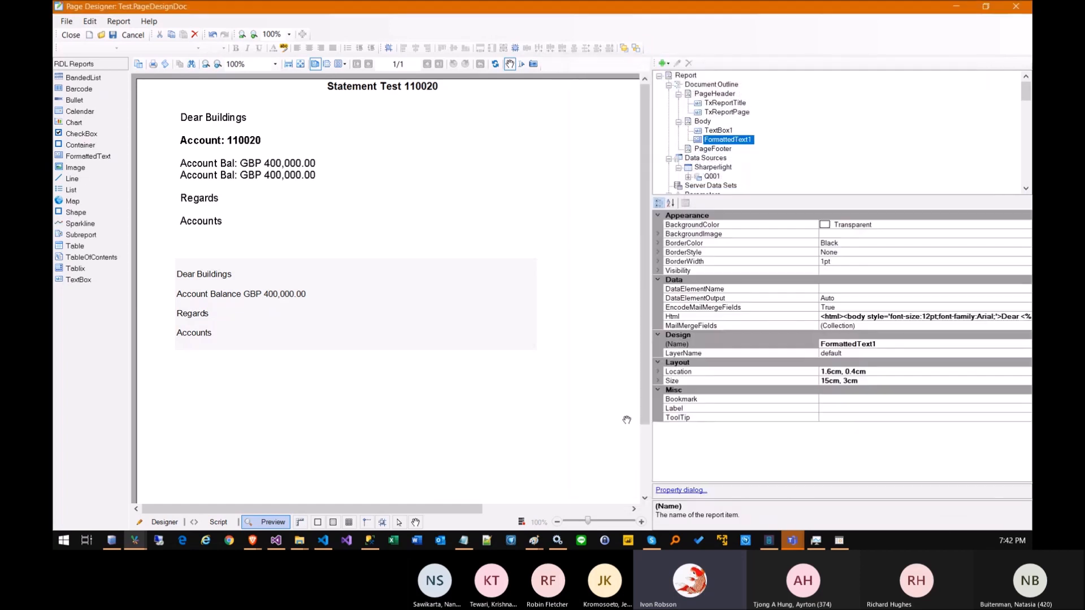
Close the Page Designer, review the query's outputs in the Query Builder, and open the AmountFormatted output's expression.
click(70, 34)
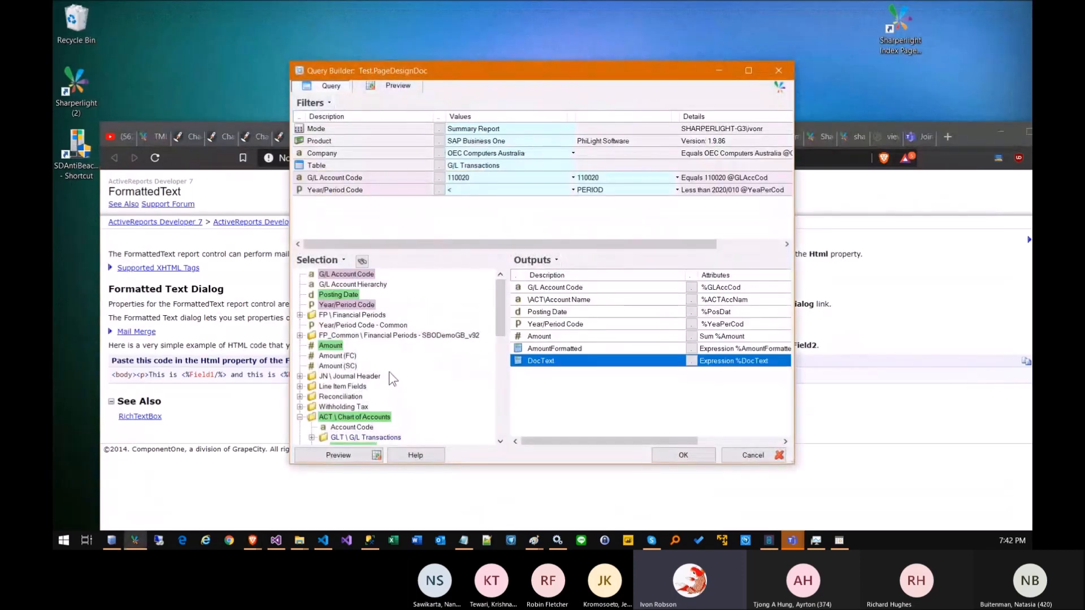
click(560, 287)
click(562, 301)
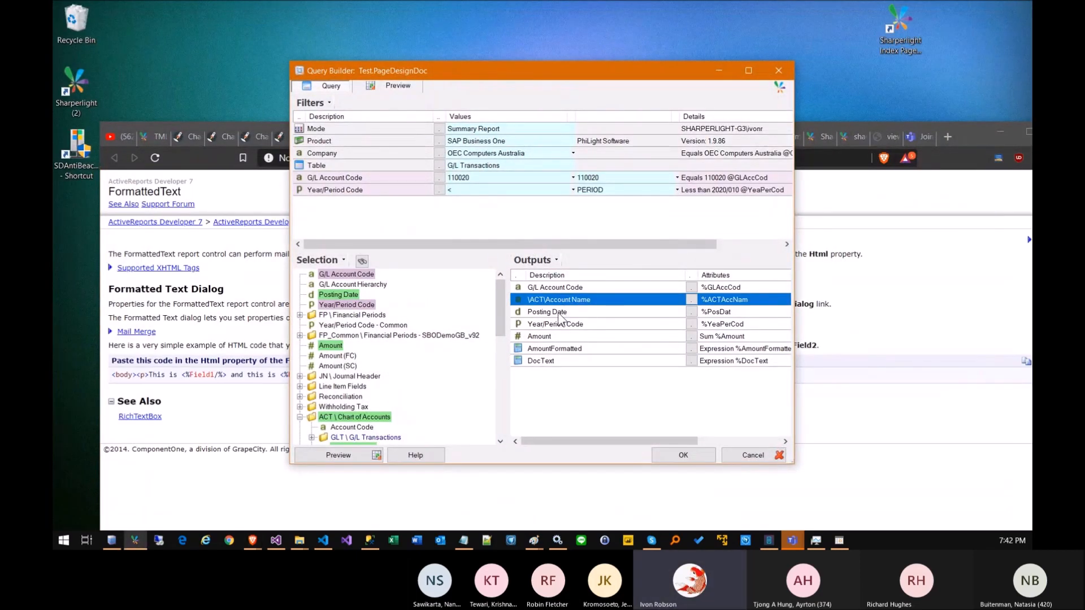
click(558, 313)
click(547, 336)
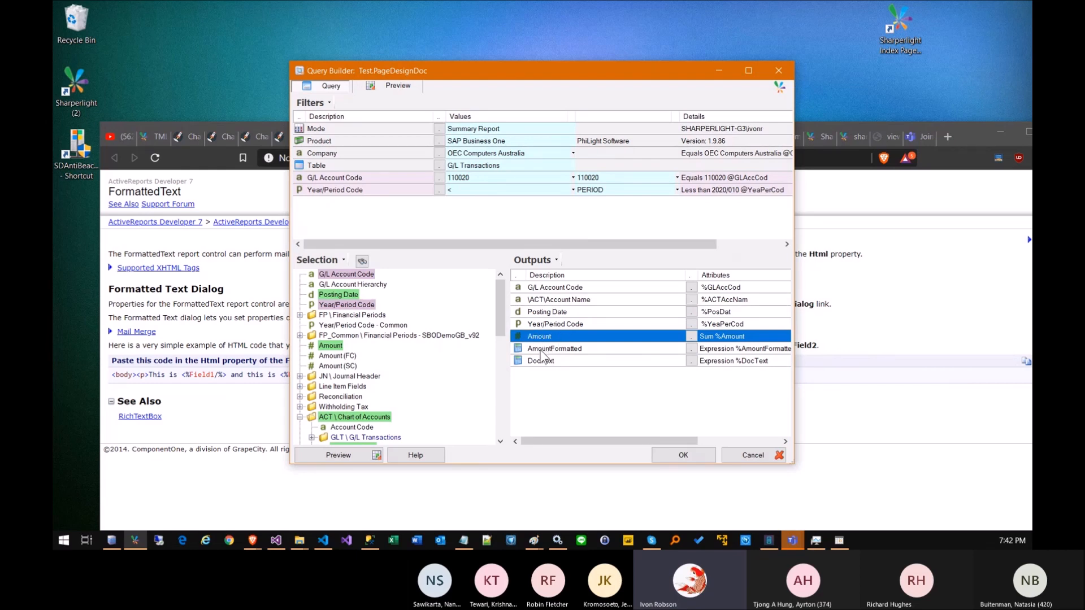
double_click(542, 349)
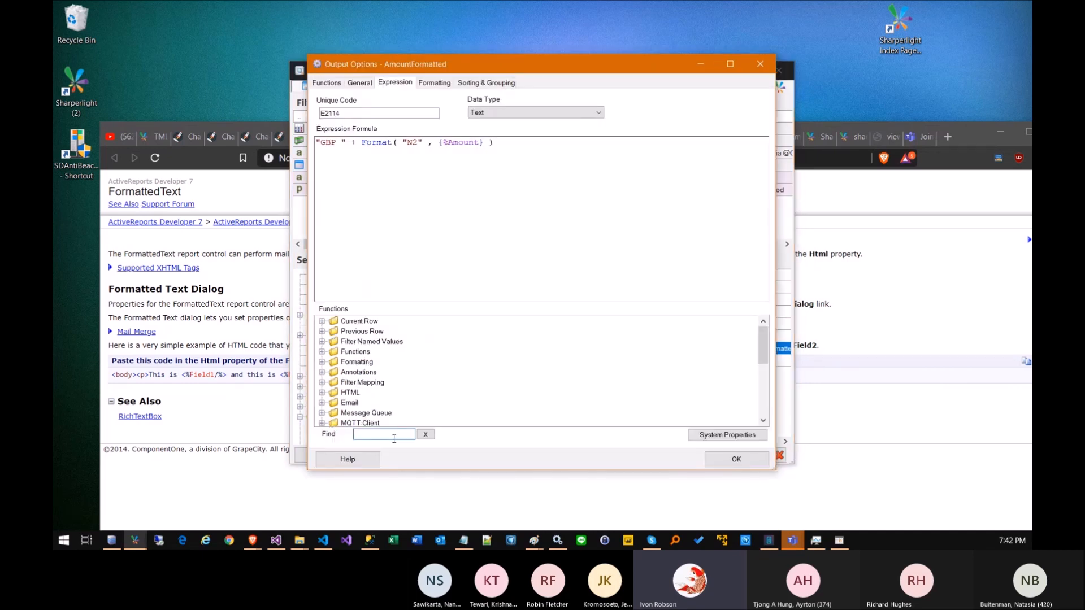
Search the expression functions for "format" and examine the number formatting functions under Text.
click(393, 438)
text(format)
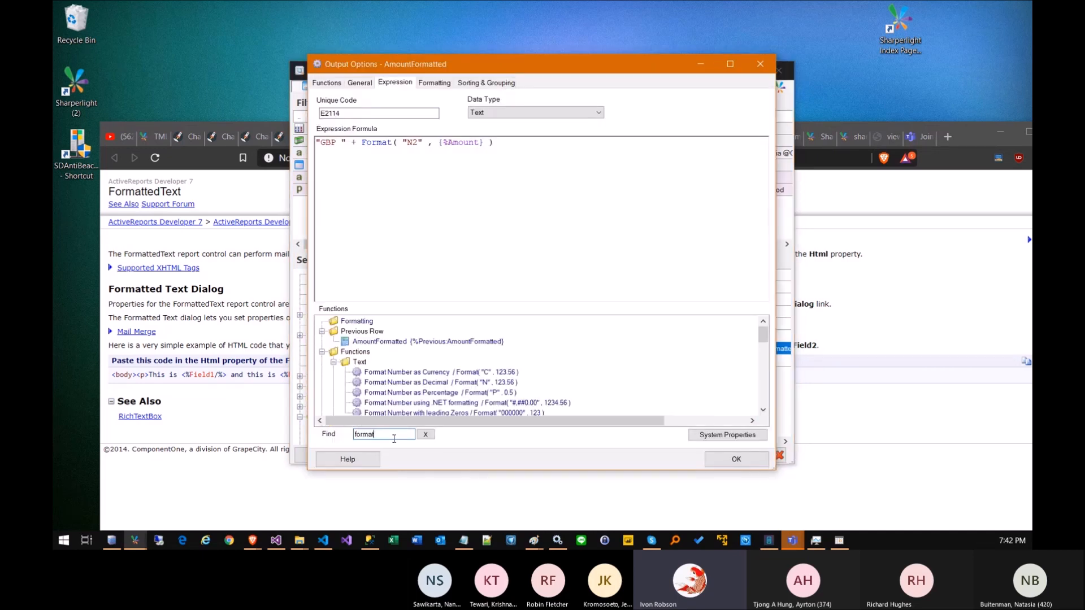
scroll(473, 376, down, 1)
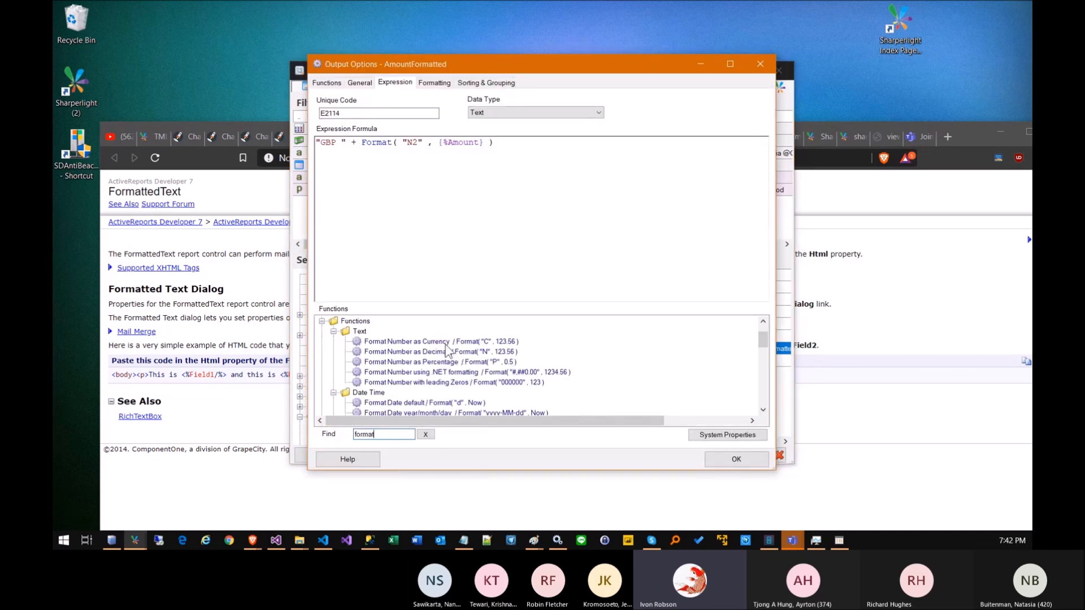
click(445, 343)
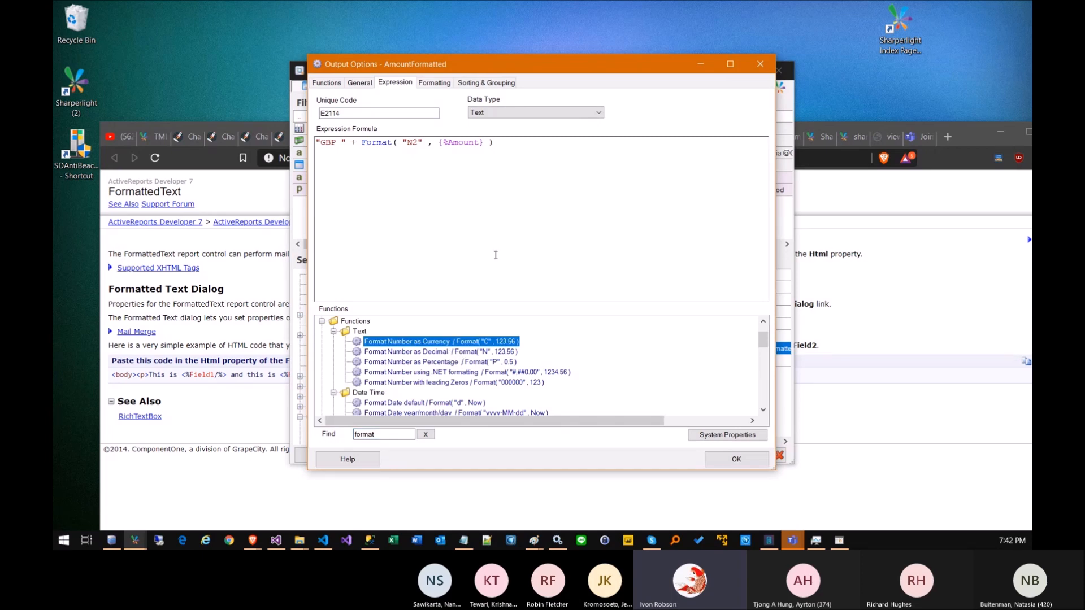
Insert the Format Number as Decimal function on a new line below the formula and set its format to "N2".
click(519, 145)
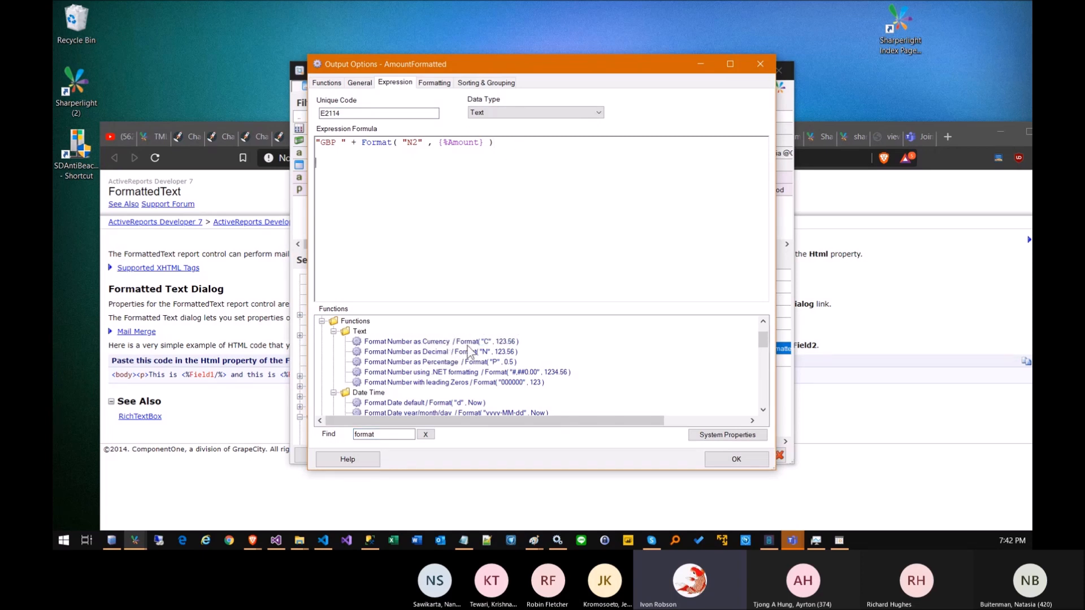
double_click(449, 354)
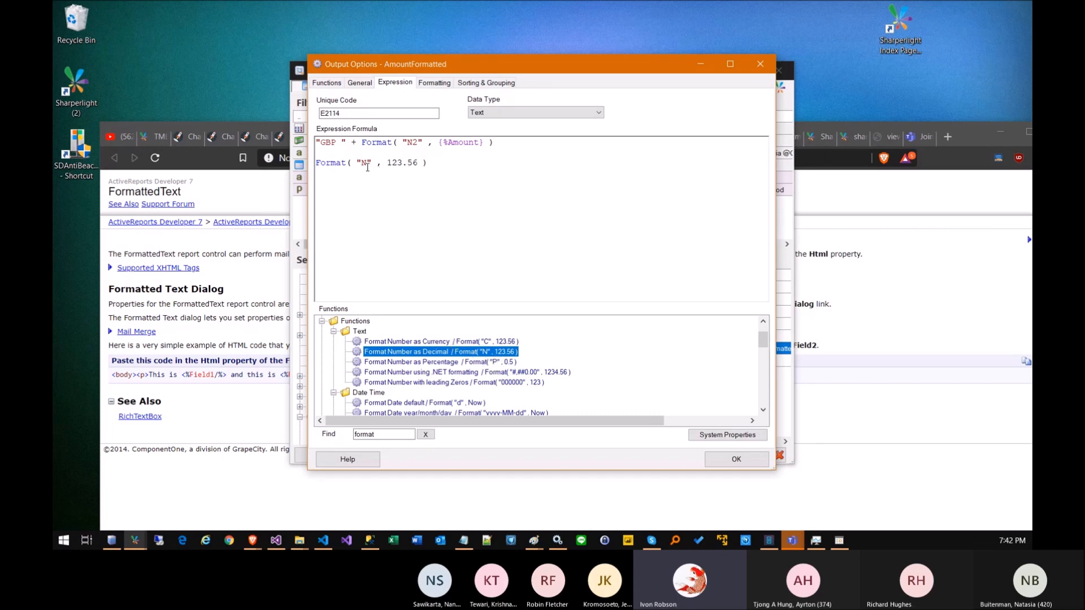
click(367, 163)
text(2)
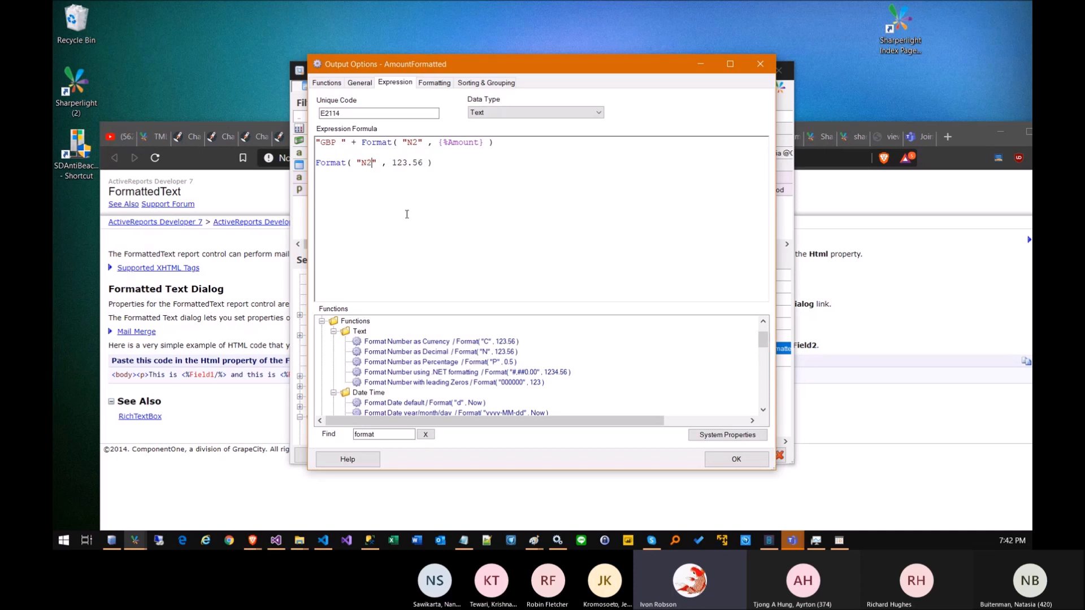
Delete the sample Format call from below the AmountFormatted formula.
click(444, 167)
drag(444, 166, 339, 142)
key(BackSpace)
Examine the AmountFormatted formula's Format call and "N2" format, check the Text data type, and accept the output options.
click(357, 143)
drag(376, 144, 400, 144)
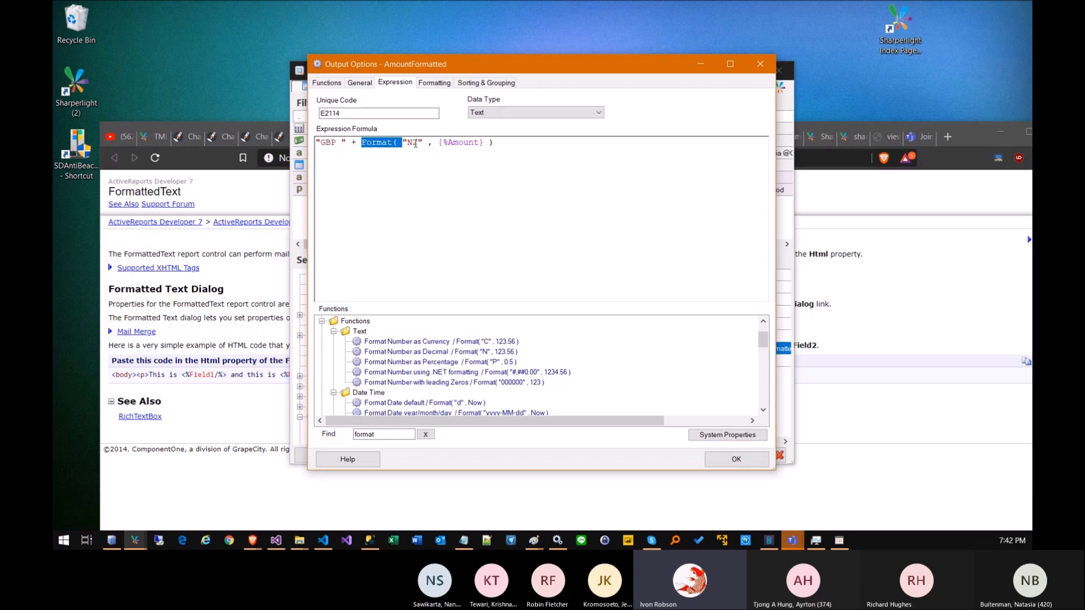
click(415, 144)
text(2)
click(497, 112)
click(491, 124)
click(453, 170)
click(735, 459)
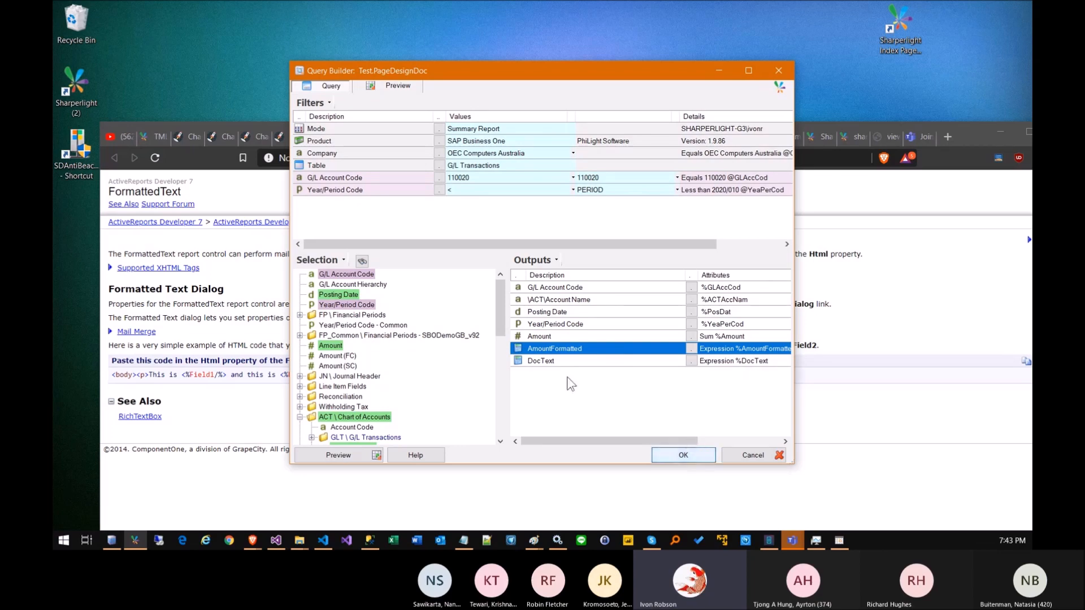
Accept the query, view the published report in the browser, and compare its formatted text block with the text box below.
click(678, 459)
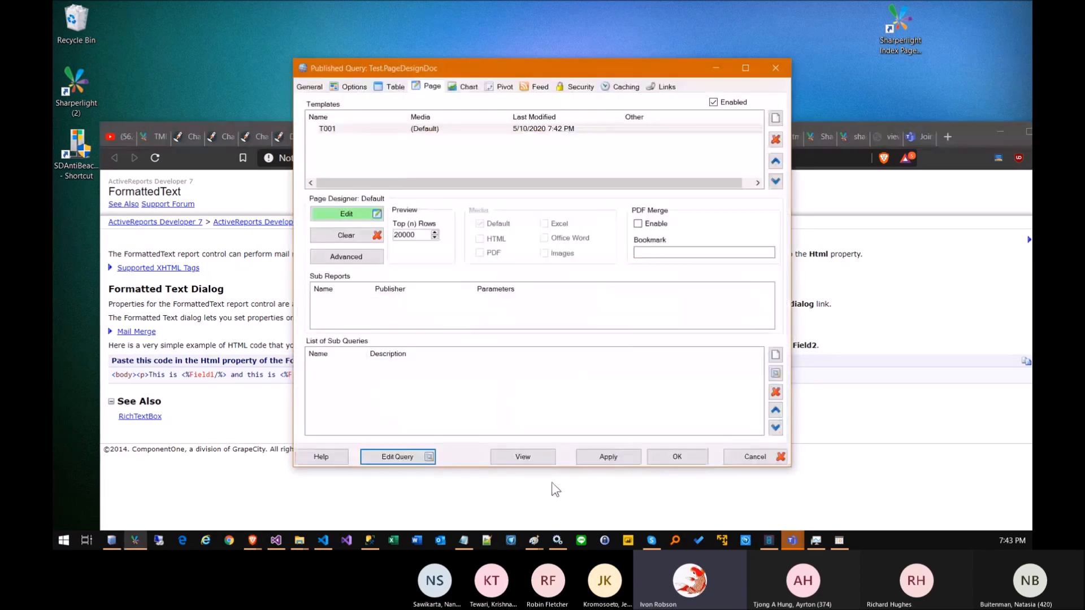
click(522, 456)
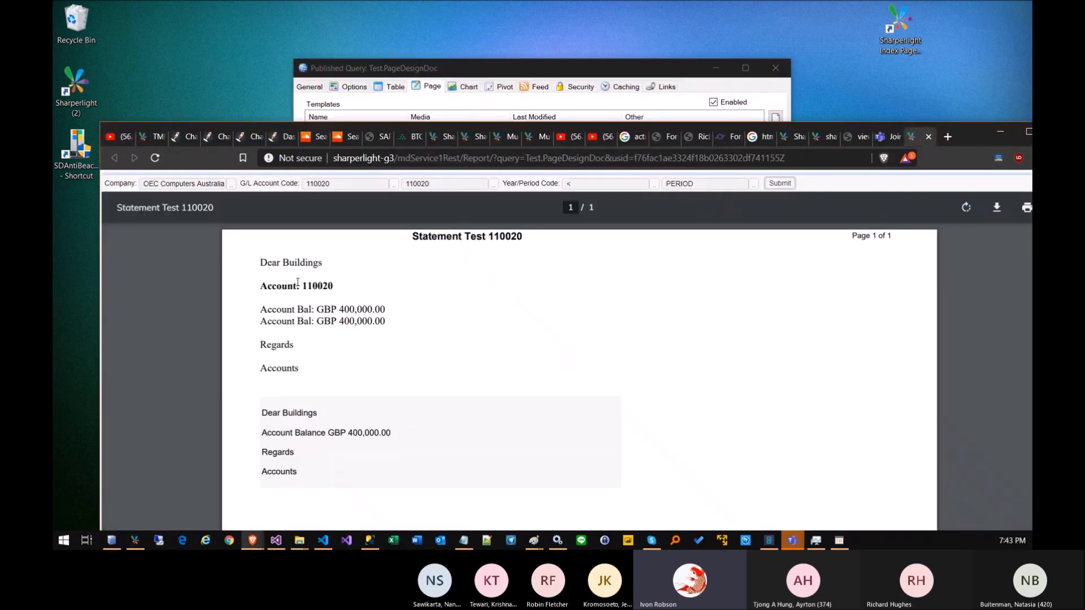
drag(259, 259, 304, 359)
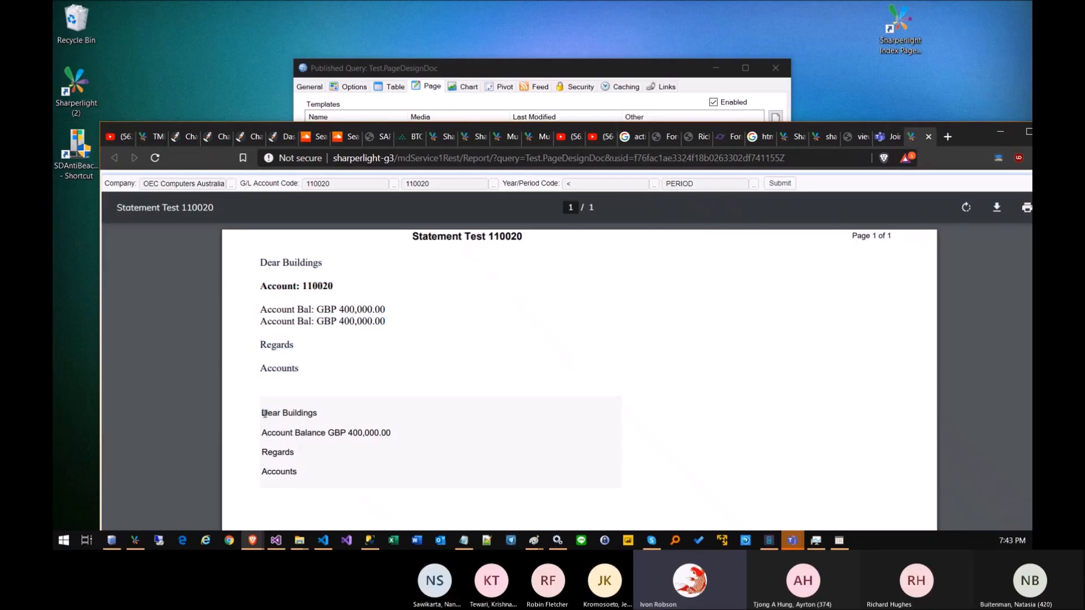
drag(264, 413, 306, 471)
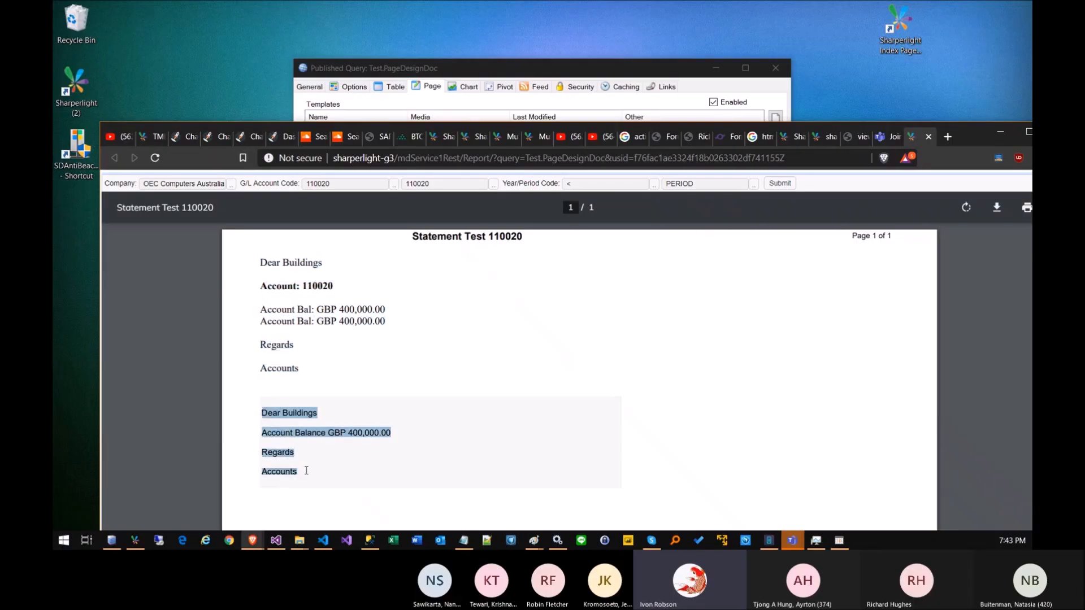
drag(305, 375, 264, 257)
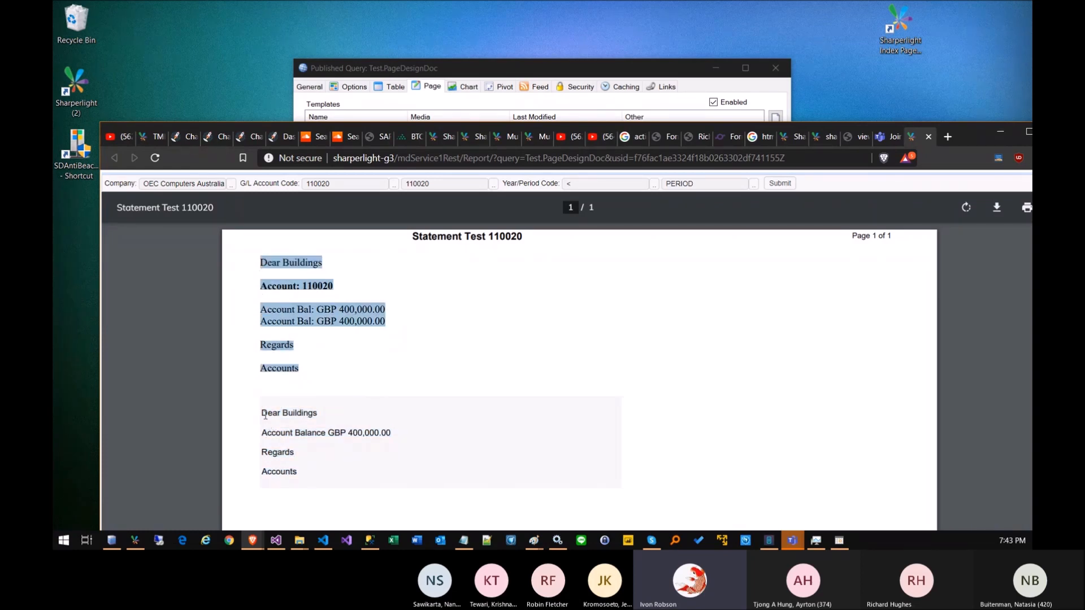
drag(263, 413, 308, 481)
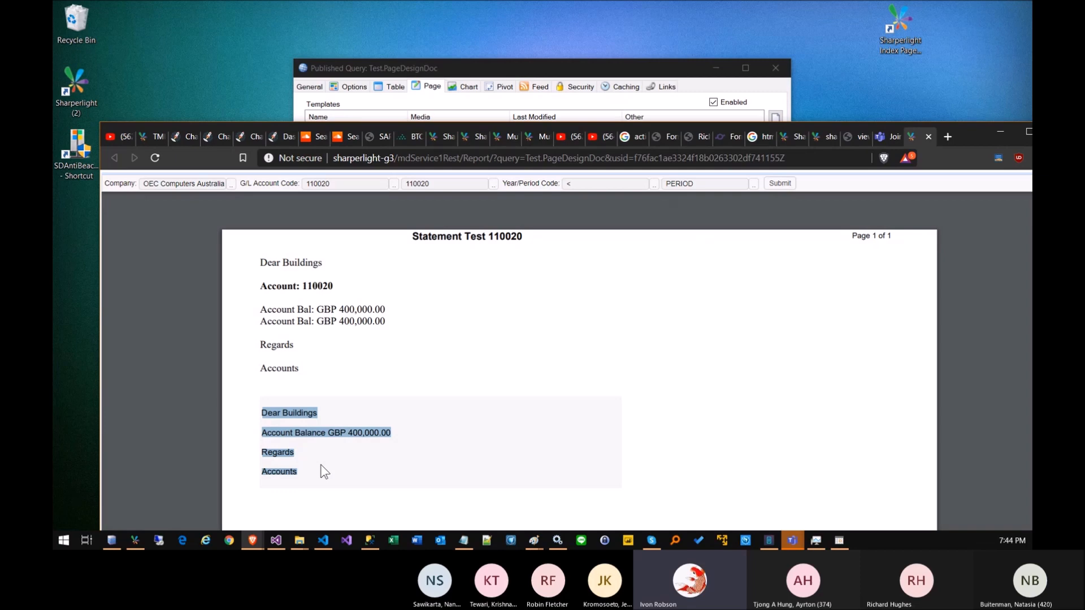
Reopen the page design with the existing filters, examine TextBox1's DocText value expression, and cancel the Expression Editor.
click(463, 73)
click(355, 212)
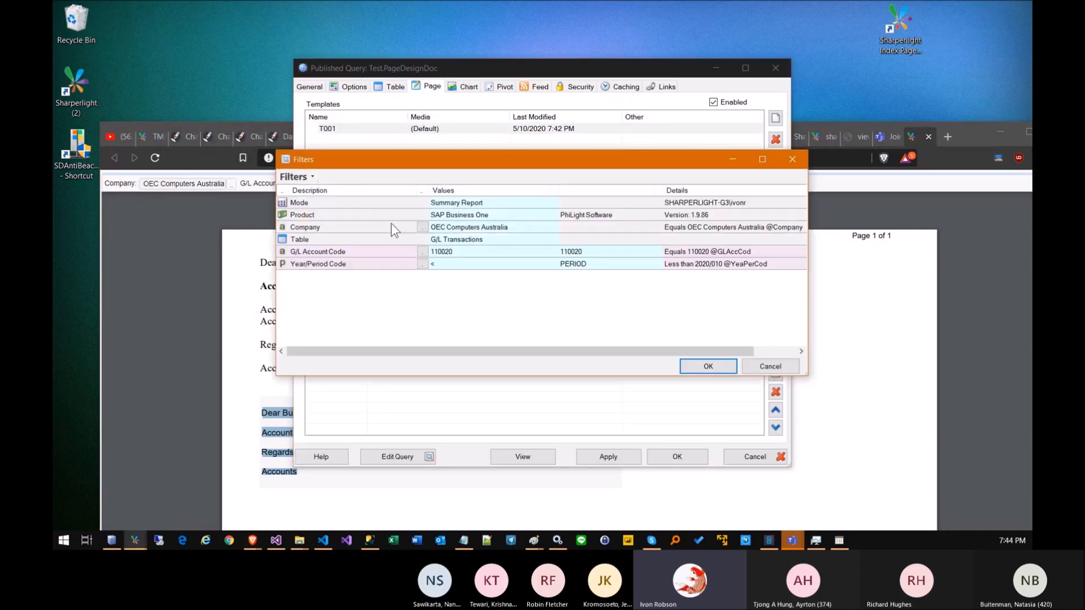
click(709, 366)
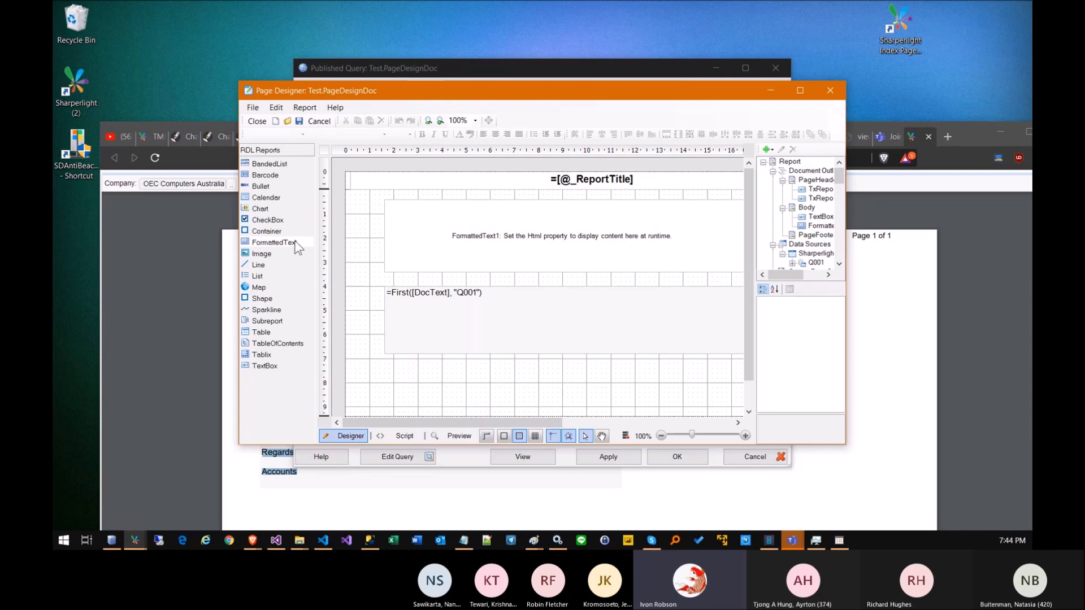
drag(269, 364, 448, 300)
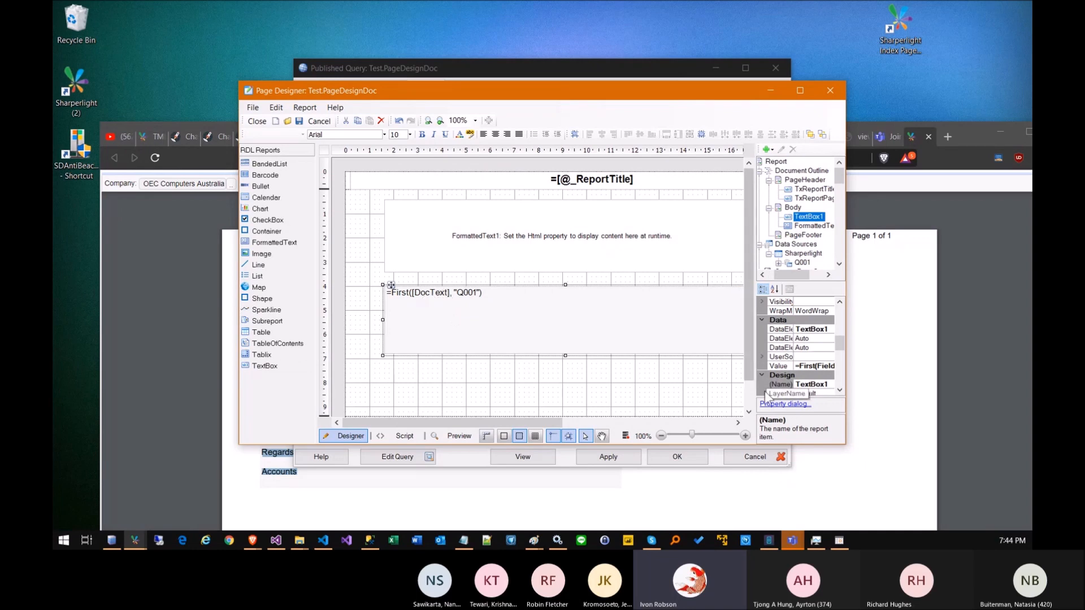
double_click(822, 365)
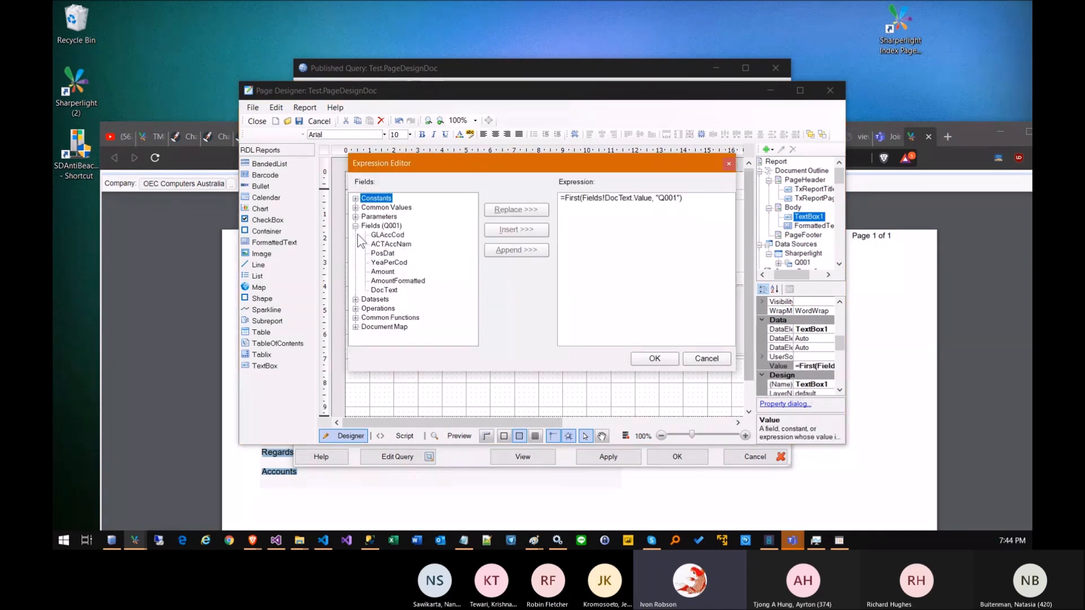
click(386, 290)
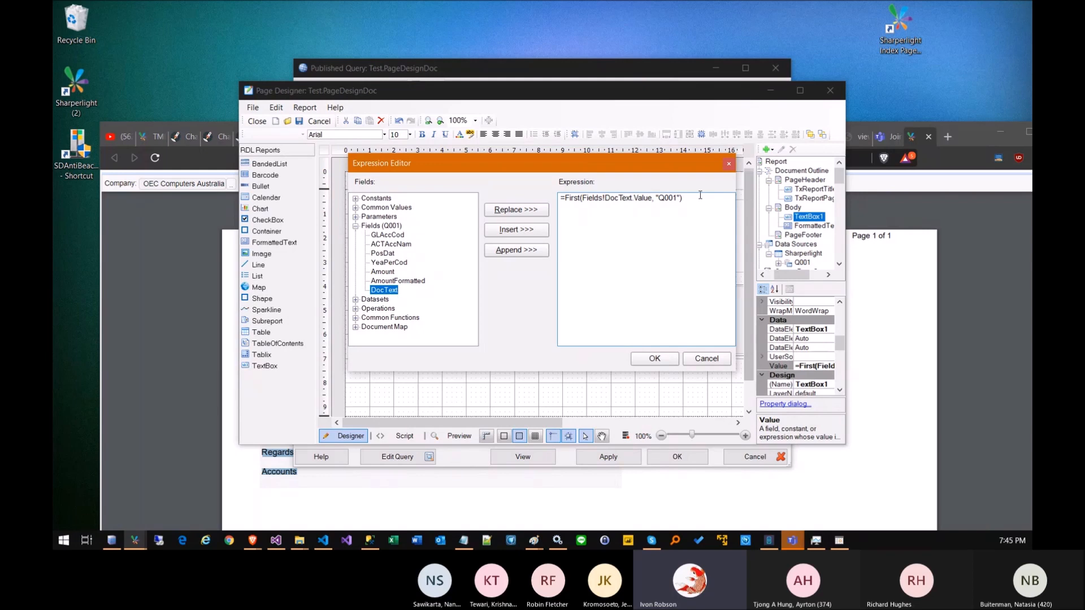
click(707, 360)
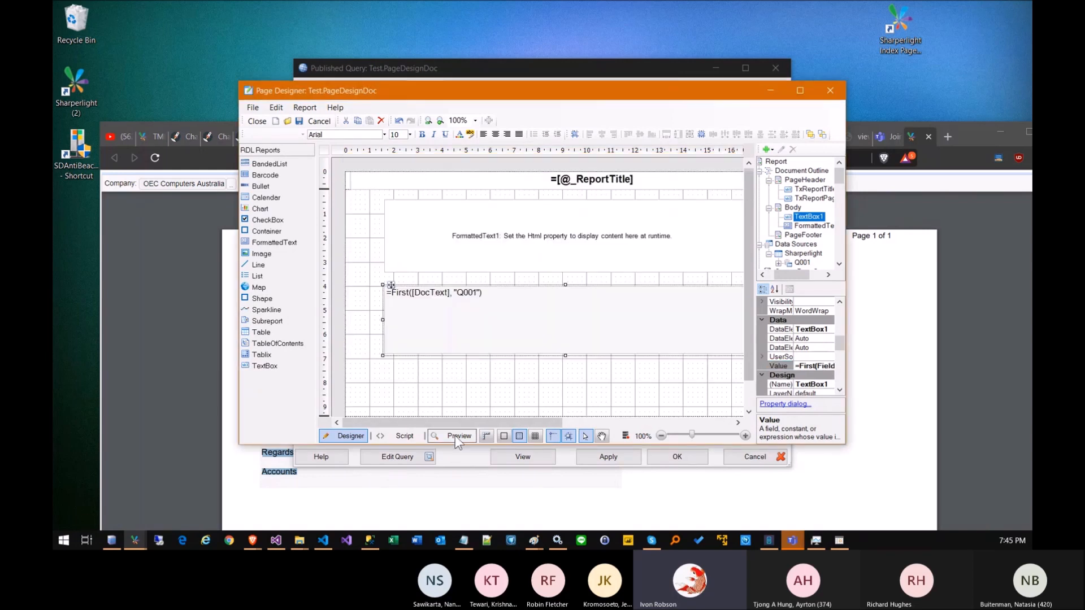
Preview the report, check the text box output below the formatted text, and close the Page Designer.
click(457, 438)
scroll(392, 366, down, 2)
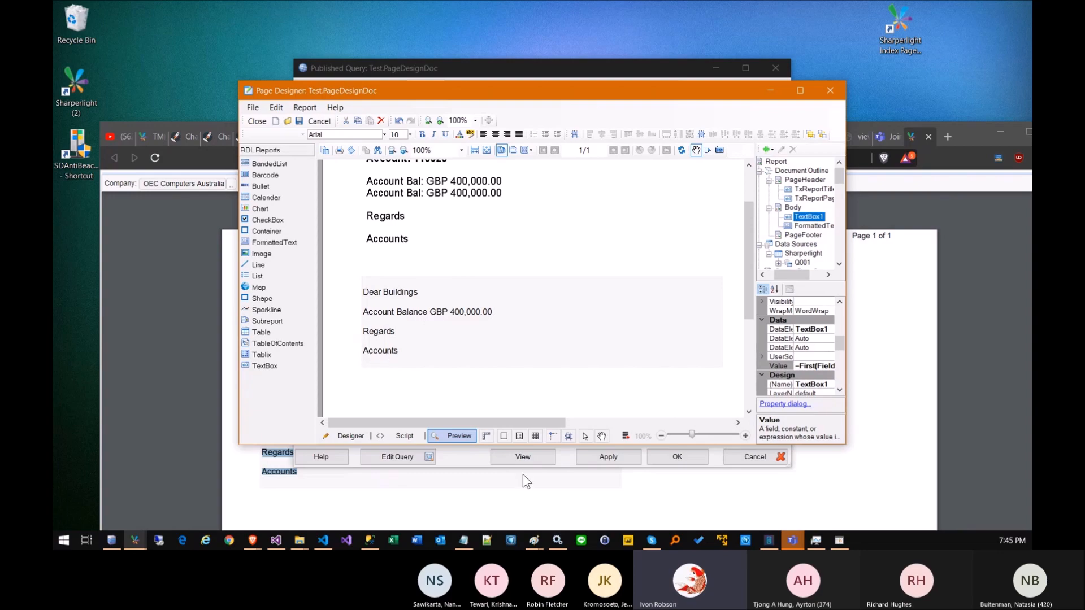
click(257, 121)
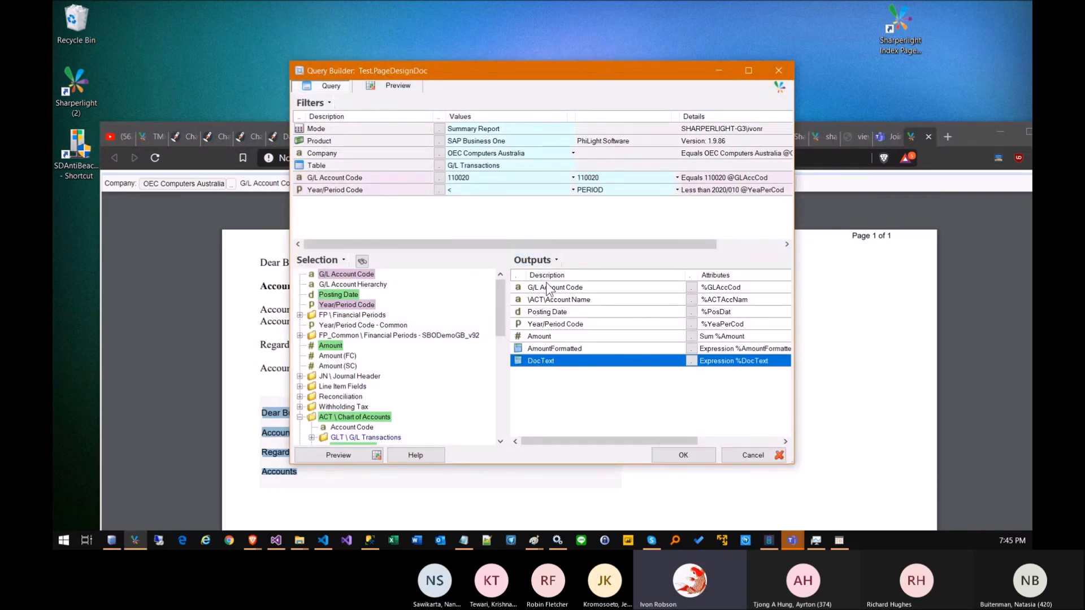
Review the outputs in the Query Builder and open the DocText output's expression with its whole formula in view.
click(564, 290)
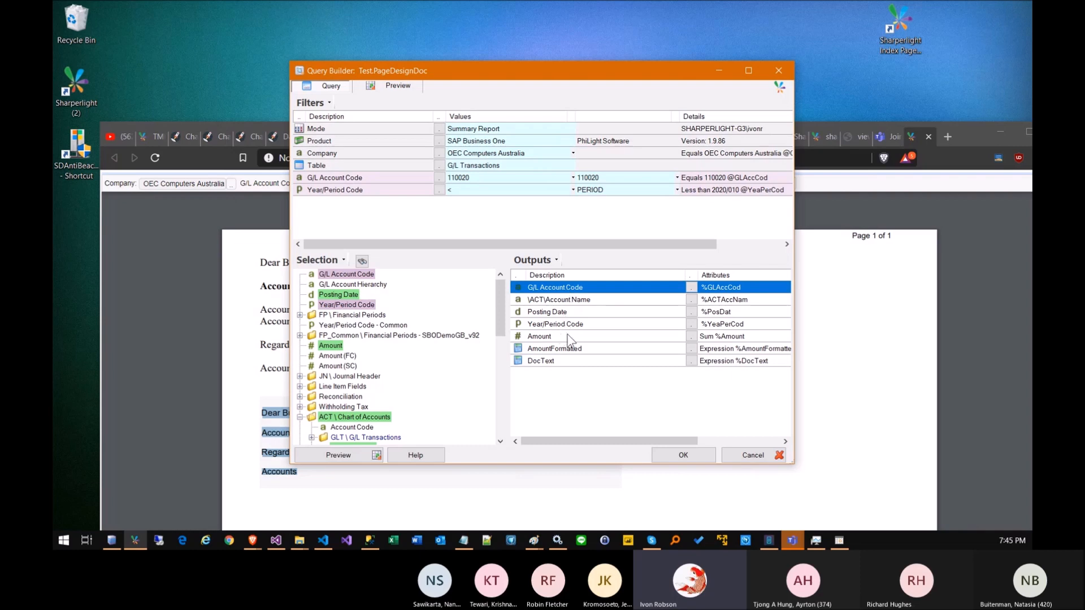
click(561, 351)
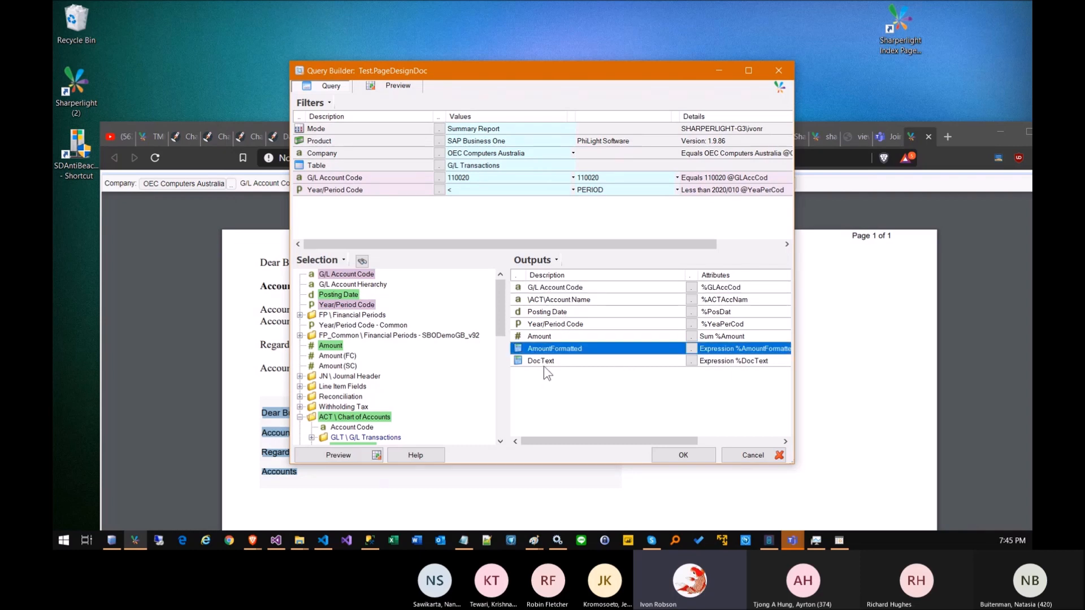
double_click(541, 362)
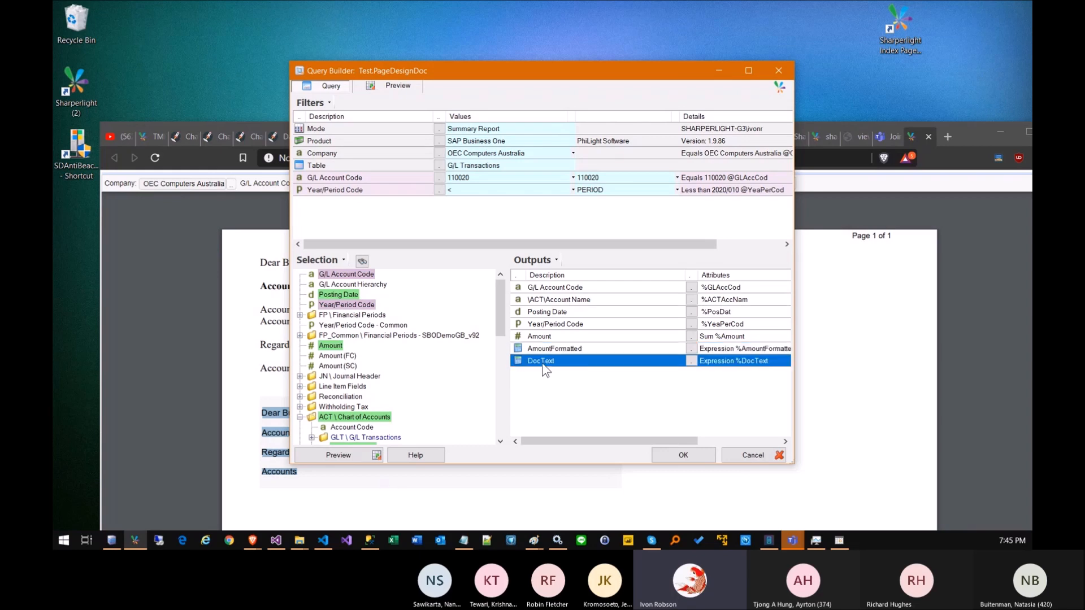
drag(302, 55, 229, 1)
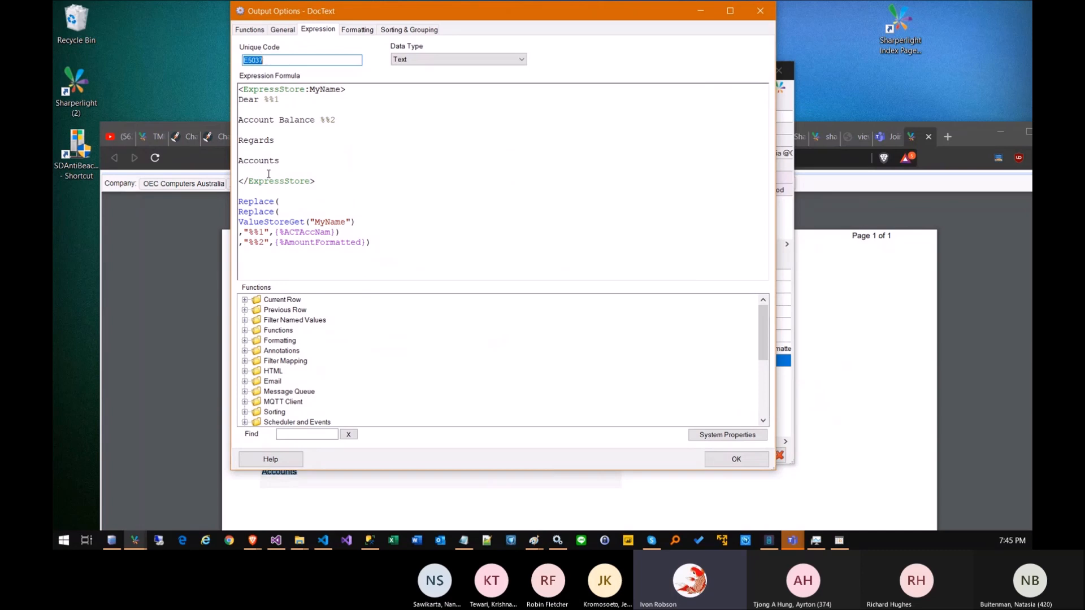
Examine the ExpressStore block in the DocText formula: its tags, the MyName store name, the letter text and the %%1 placeholder.
drag(300, 89, 238, 89)
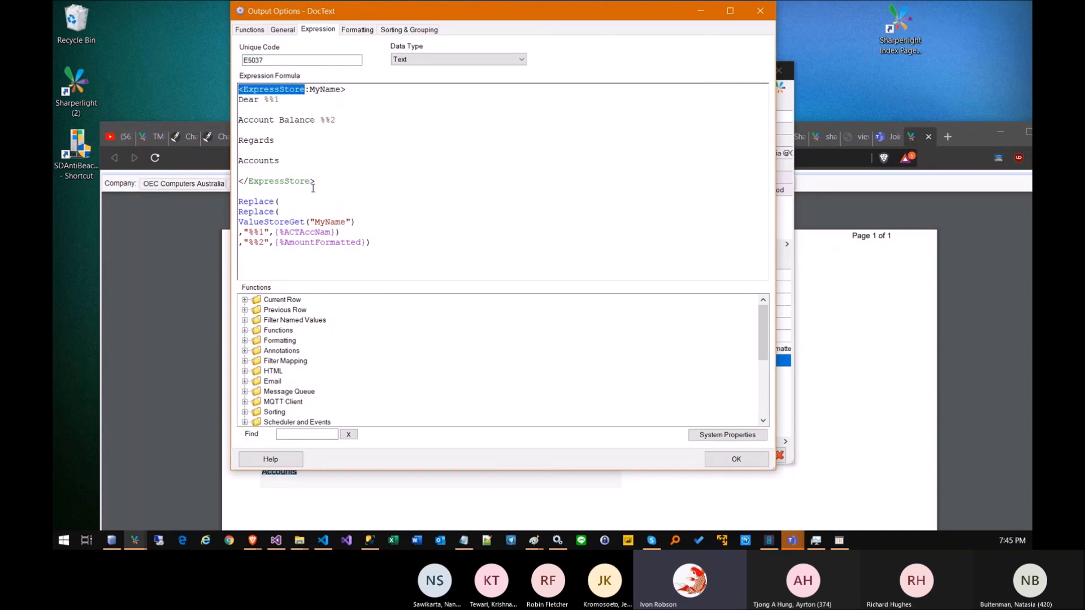
click(340, 89)
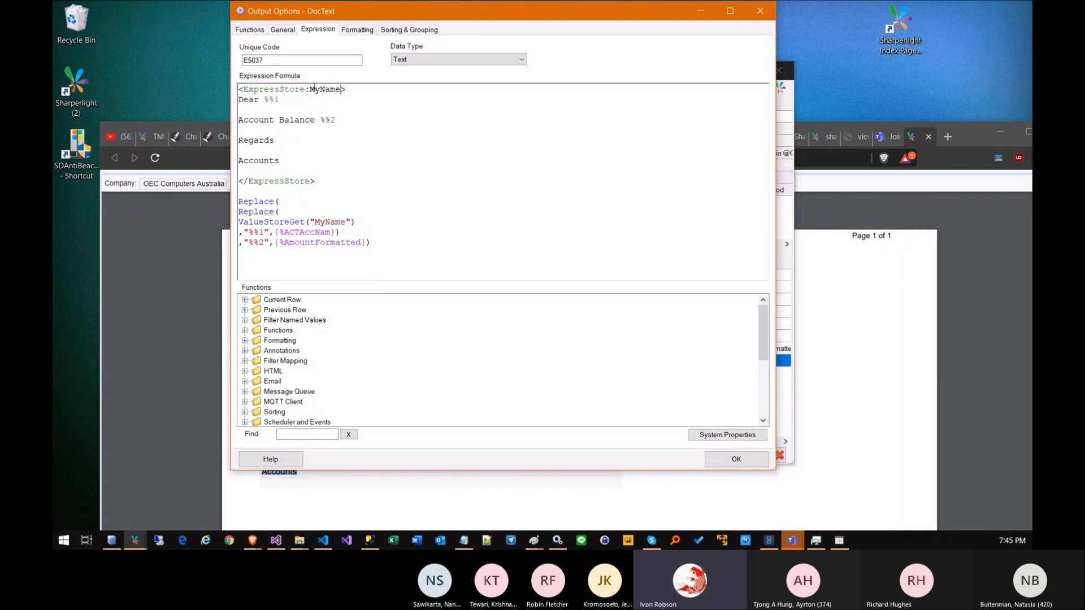
drag(309, 89, 343, 91)
click(243, 125)
drag(316, 178, 282, 100)
click(247, 97)
click(264, 100)
click(281, 99)
Examine the nested Replace calls that substitute %%1 with ACTAccNam and %%2 with AmountFormatted.
double_click(257, 202)
drag(238, 233, 320, 232)
double_click(250, 212)
drag(238, 242, 284, 243)
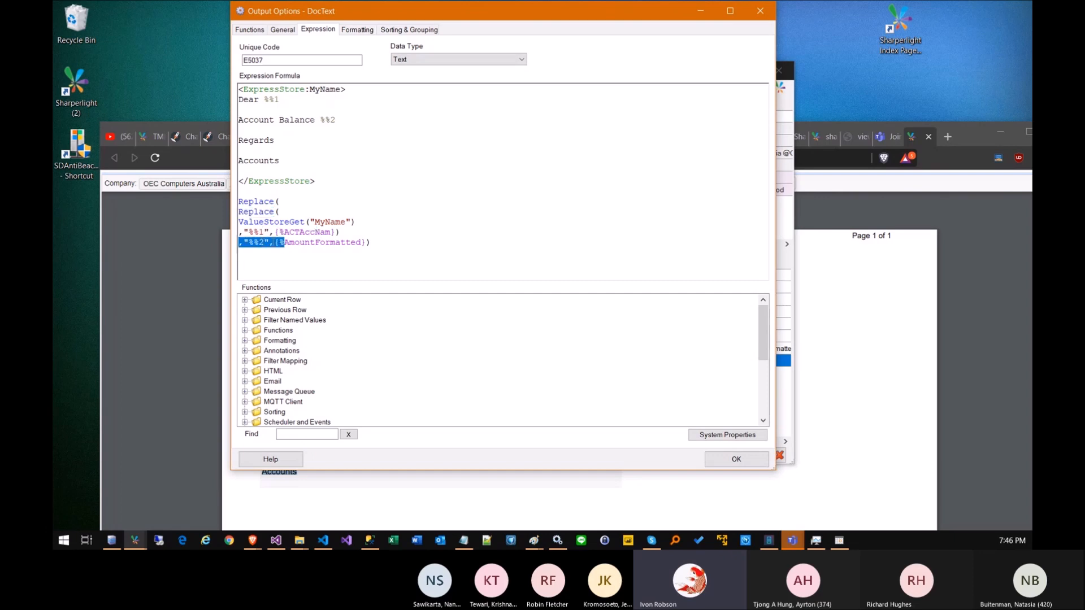
double_click(312, 243)
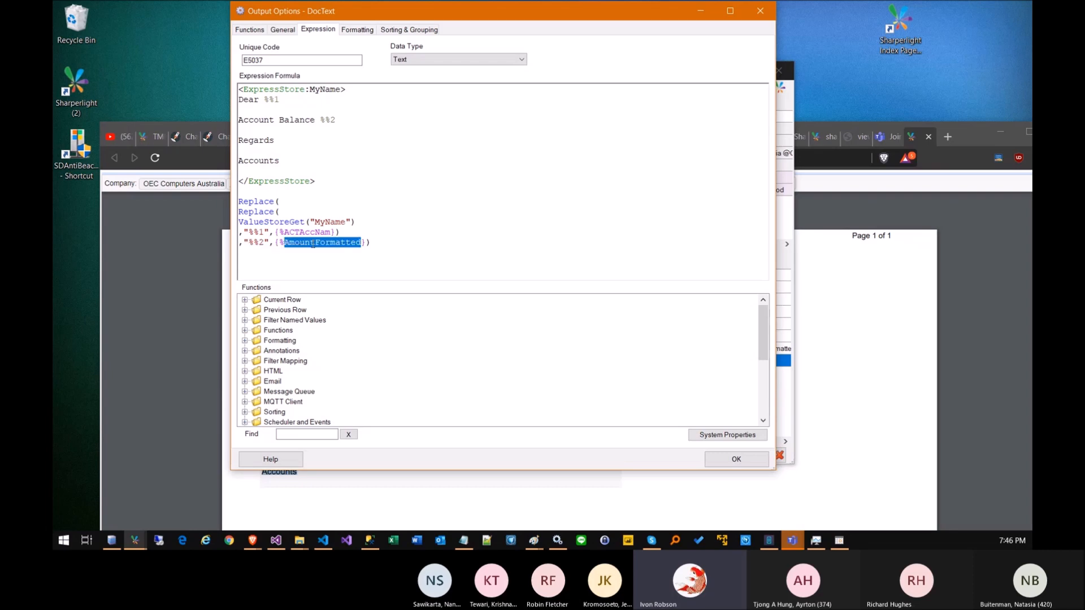
click(291, 132)
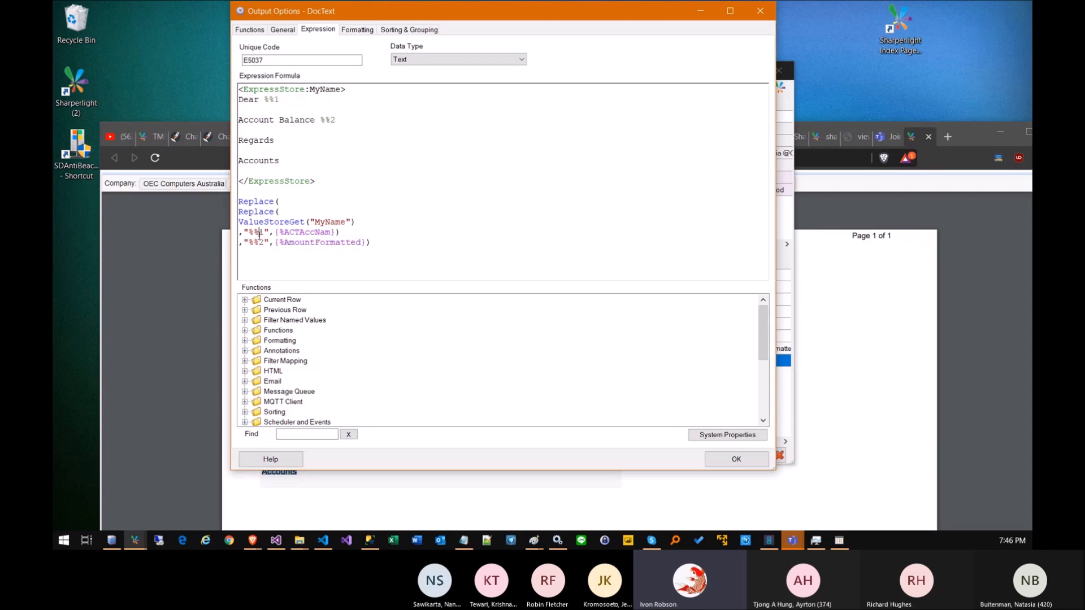
Rename the %%1 search placeholder in the inner Replace call of the DocText formula to %AccountName.
key(BackSpace)
text(AccountName)
key(Delete)
Copy AccountName from the Replace call into the letter's greeting so it reads Dear %AccountName.
key(shift+Left)
key(shift+Left)
key(shift+Left)
key(shift+Left)
key(shift+Left)
key(shift+Left)
key(shift+Left)
key(shift+Left)
key(shift+Left)
key(shift+Left)
key(shift+Left)
key(ctrl+c)
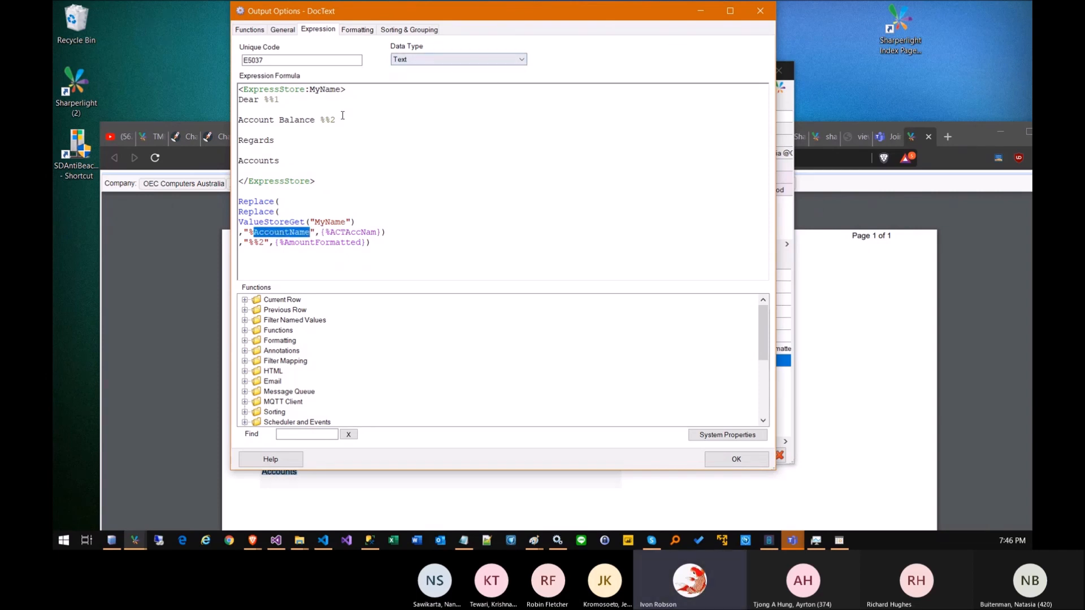
click(279, 100)
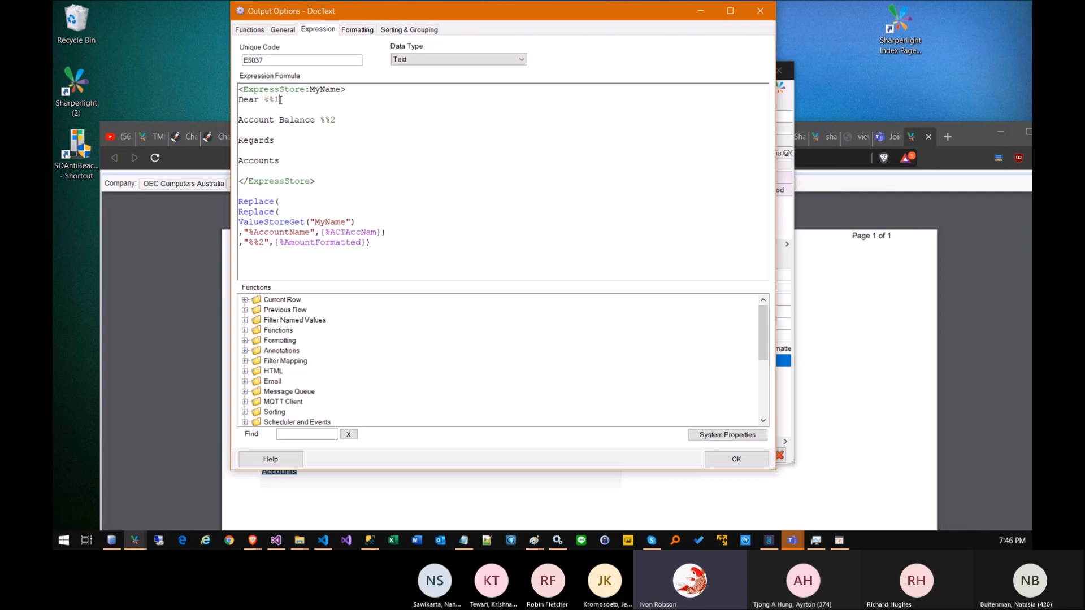
key(BackSpace)
key(BackSpace)
key(ctrl+v)
Search the expression function library for template.
click(279, 120)
click(305, 434)
text(temp)
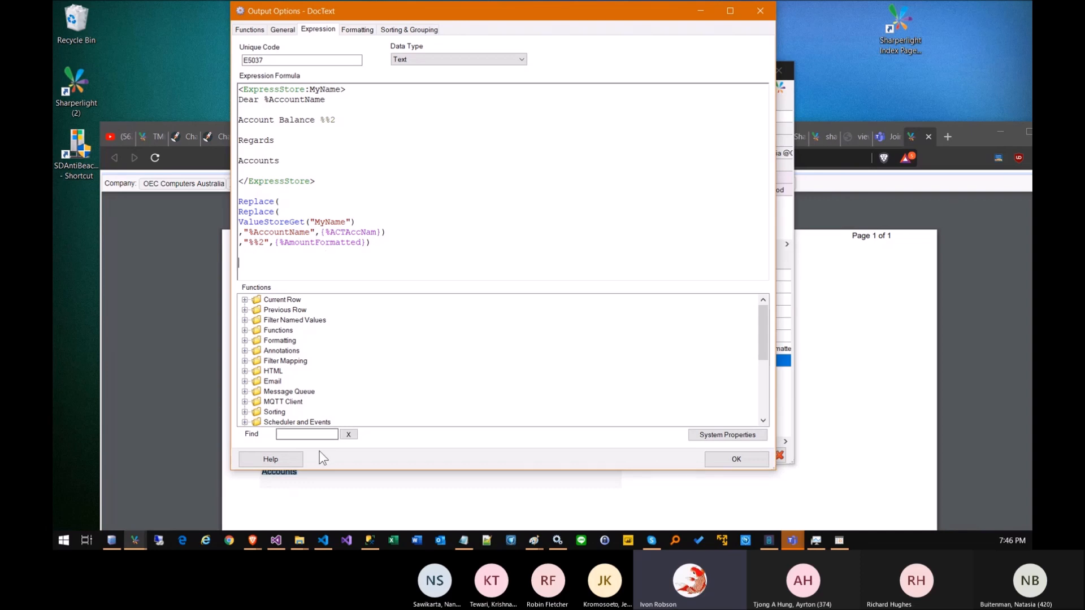
text(late)
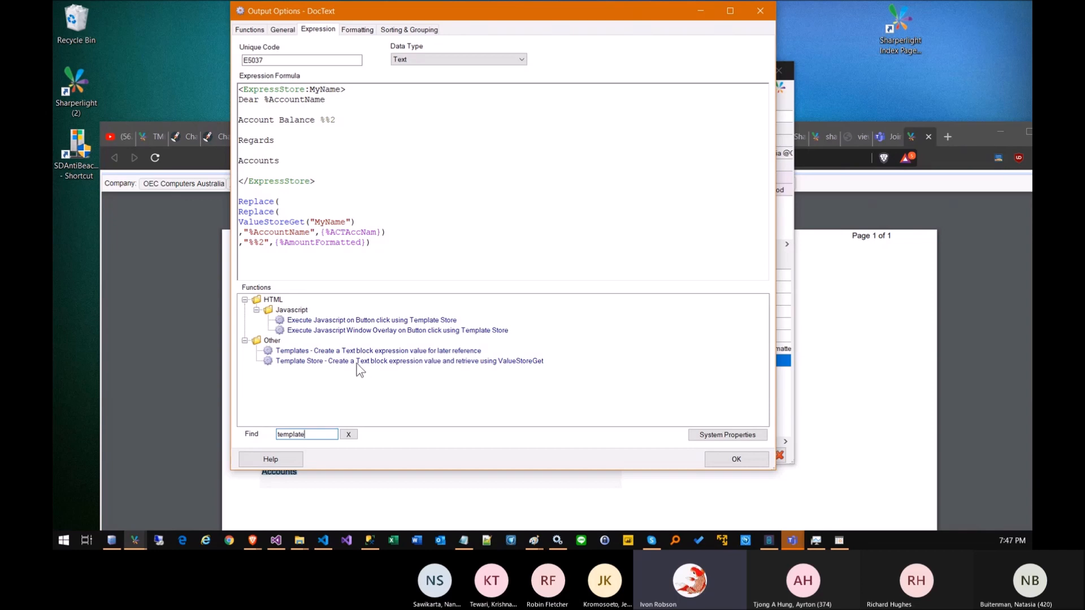
Insert the Templates text block snippet below the formula, examine its ExpressValue tags, and delete the snippet.
click(348, 350)
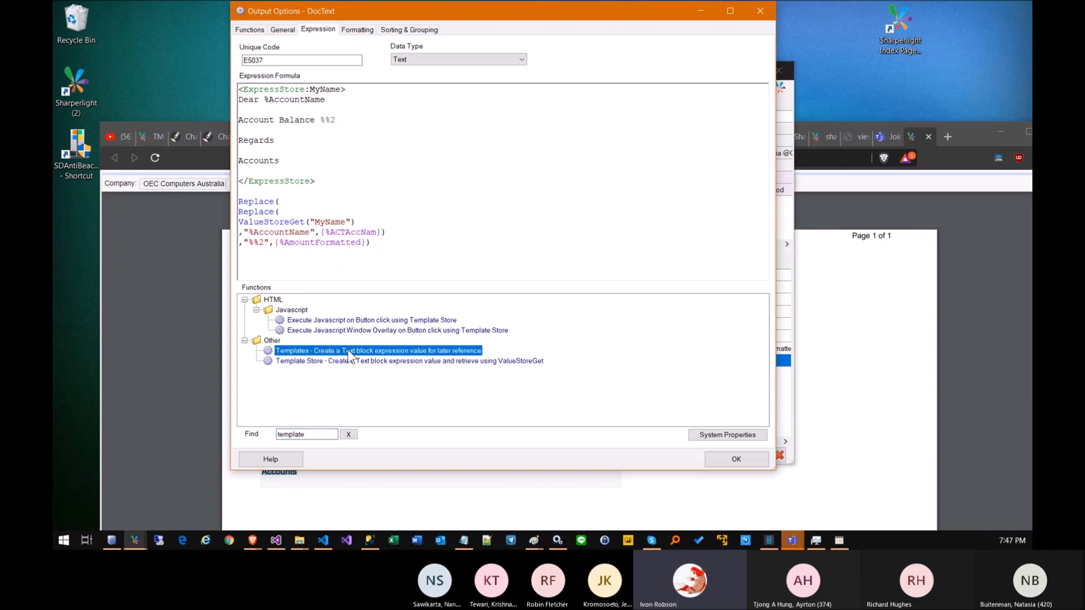
click(260, 265)
key(Return)
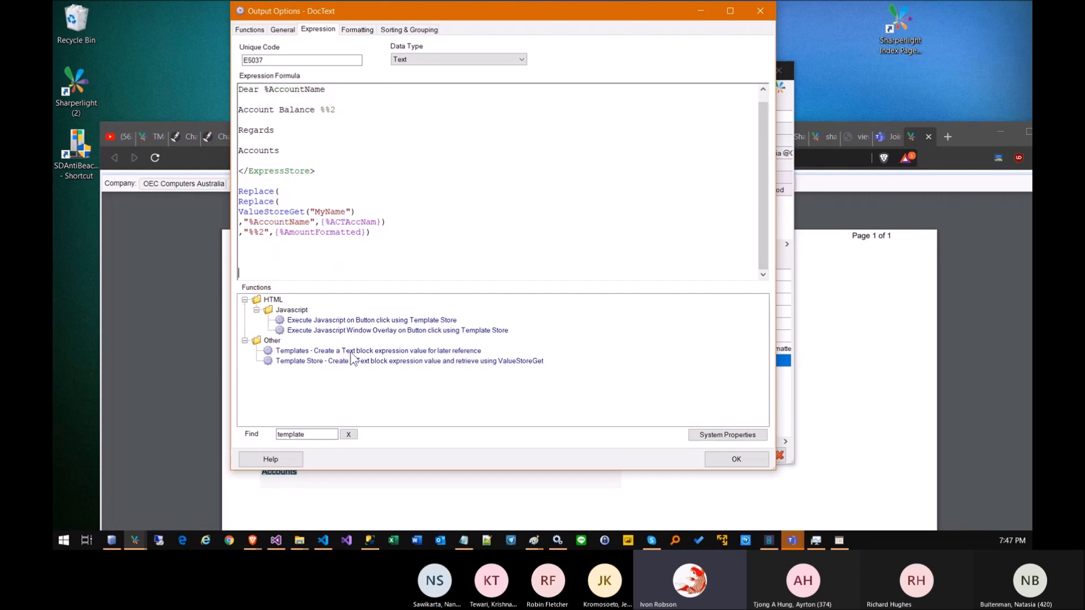
double_click(341, 351)
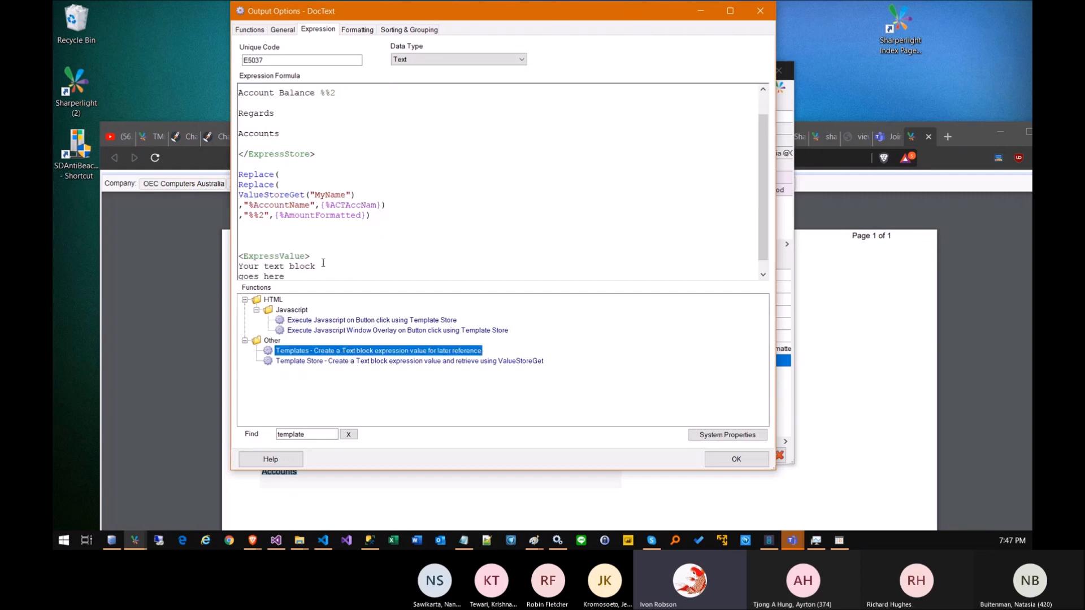
drag(254, 244, 279, 244)
click(284, 264)
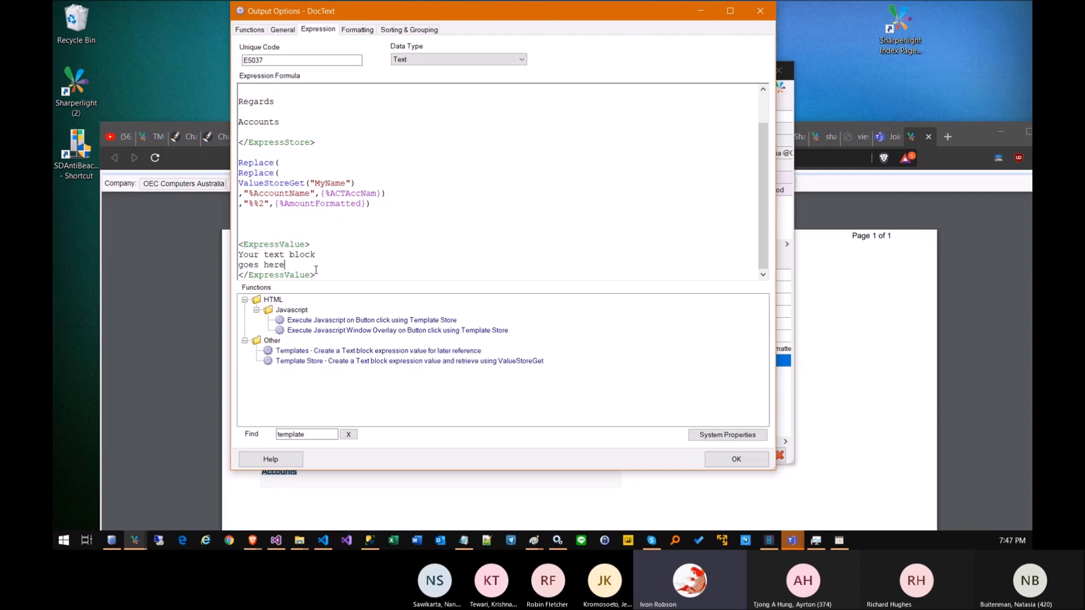
drag(316, 275, 238, 244)
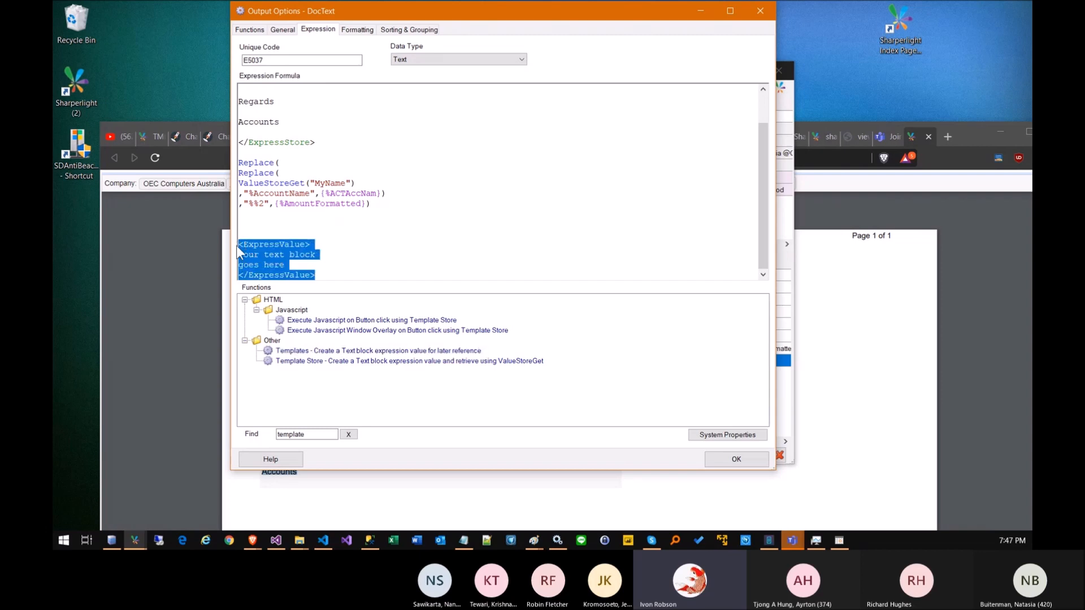
key(Delete)
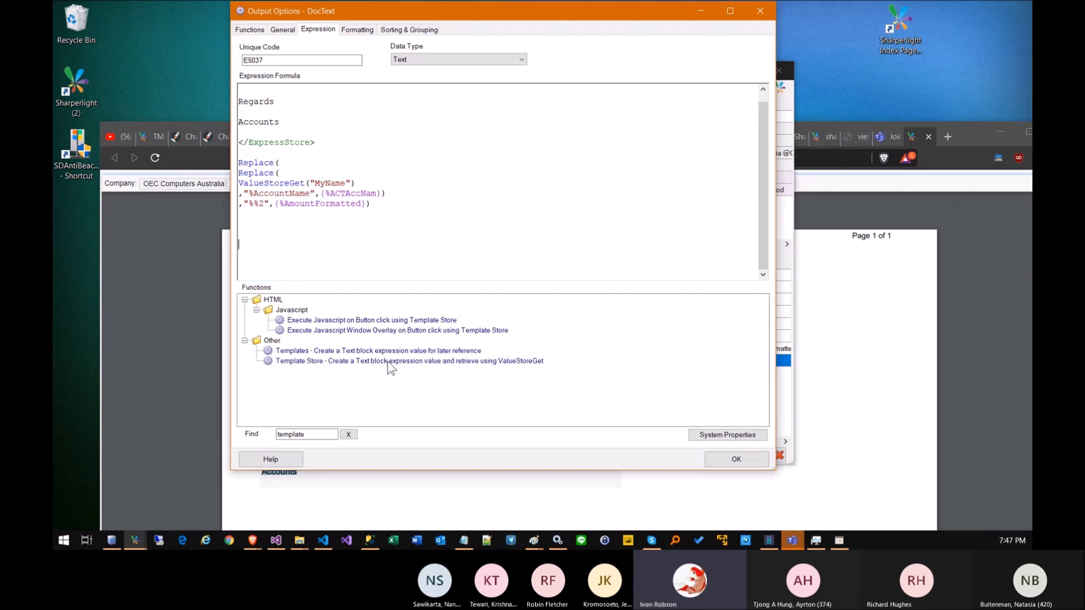
Insert the Template Store snippet below the formula, examine its text block and MyName reference, and delete the snippet.
double_click(380, 361)
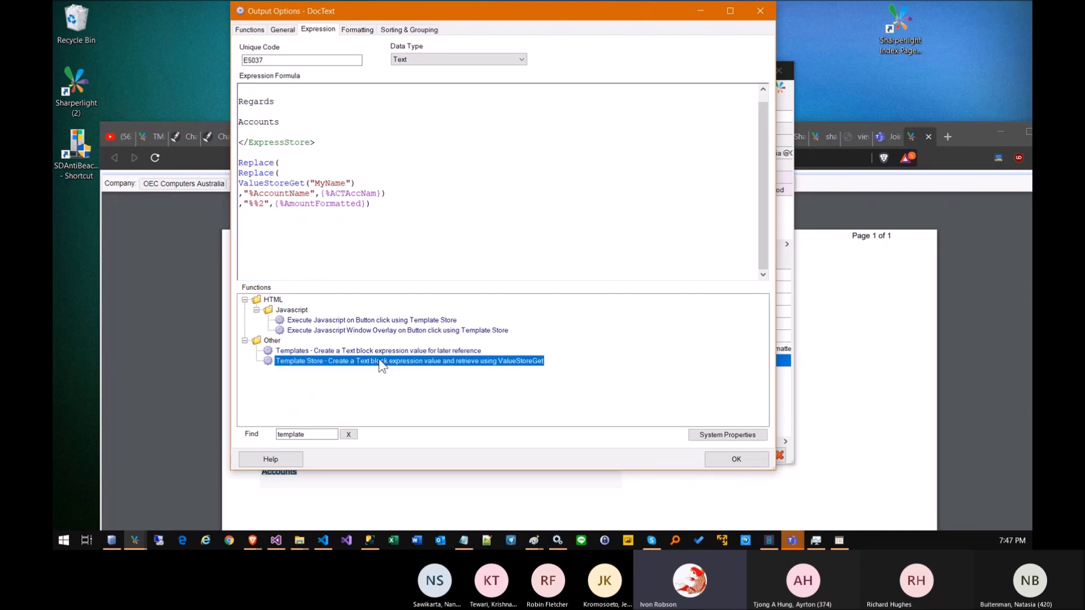
drag(258, 213, 235, 226)
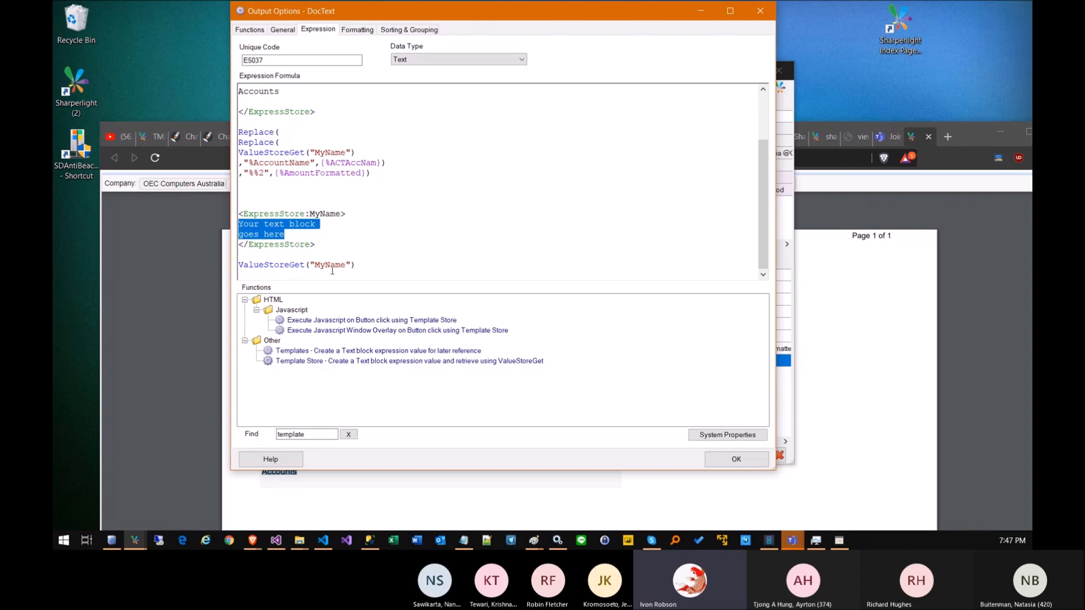
drag(314, 265, 348, 266)
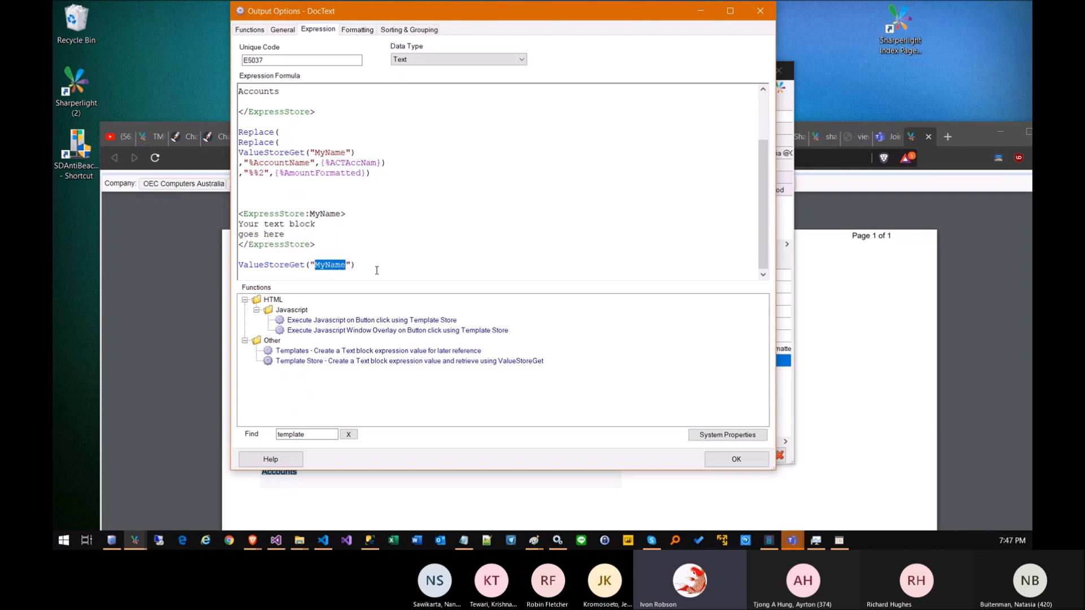
drag(365, 264, 231, 203)
key(Delete)
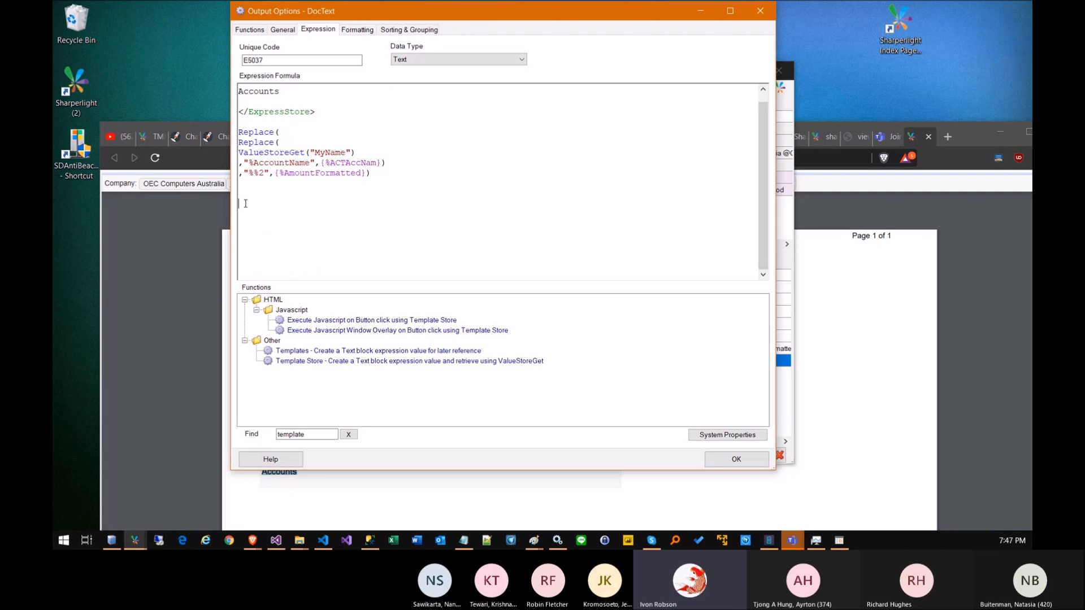
scroll(313, 264, up, 2)
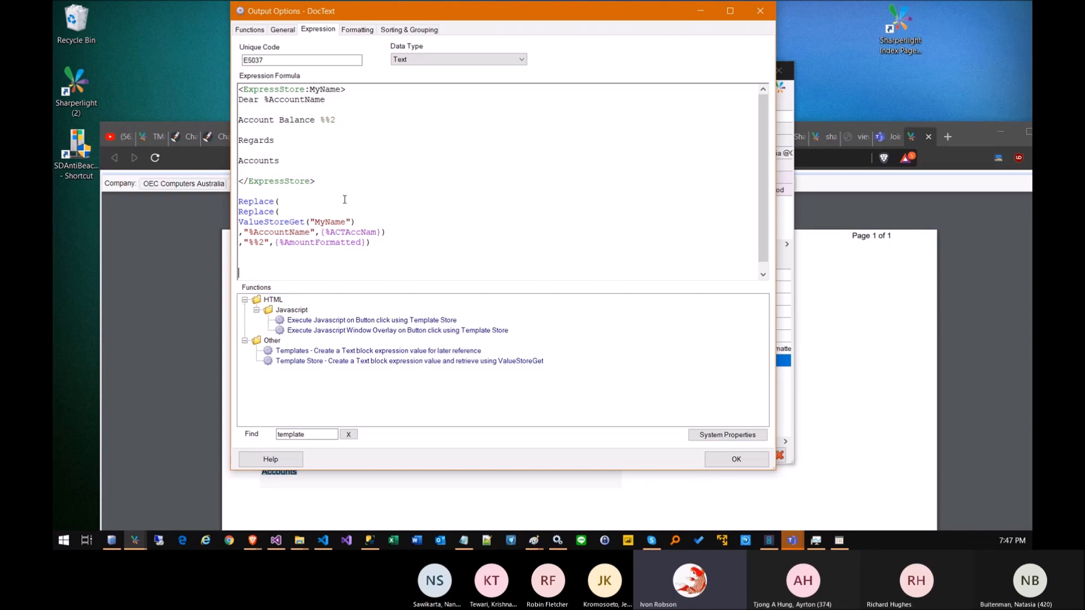
Confirm the edited DocText expression, reopen it from the outputs, and enlarge its window to show the whole formula.
click(736, 458)
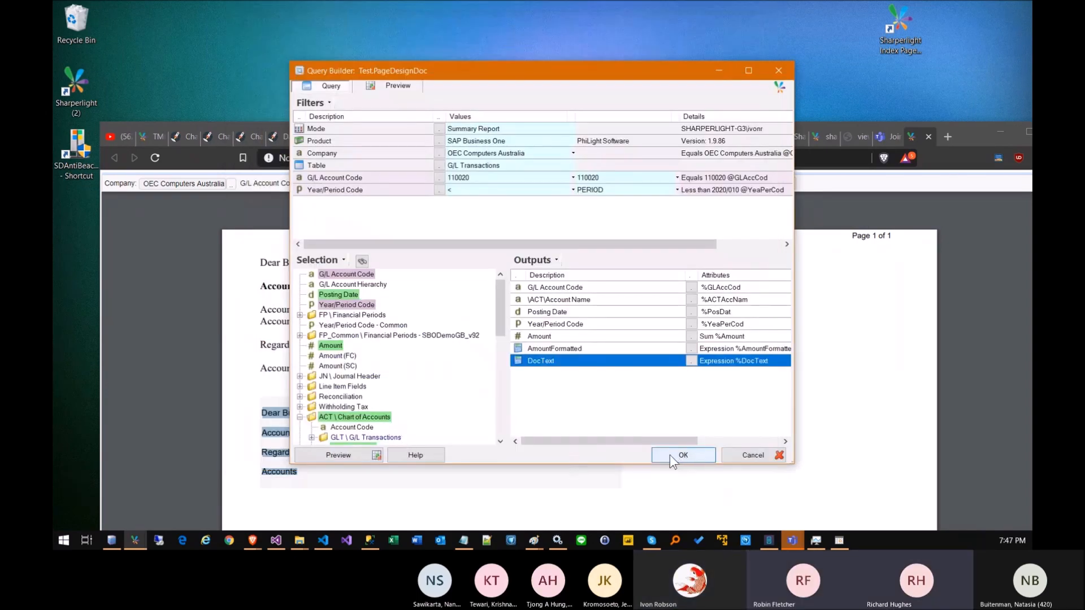
double_click(542, 360)
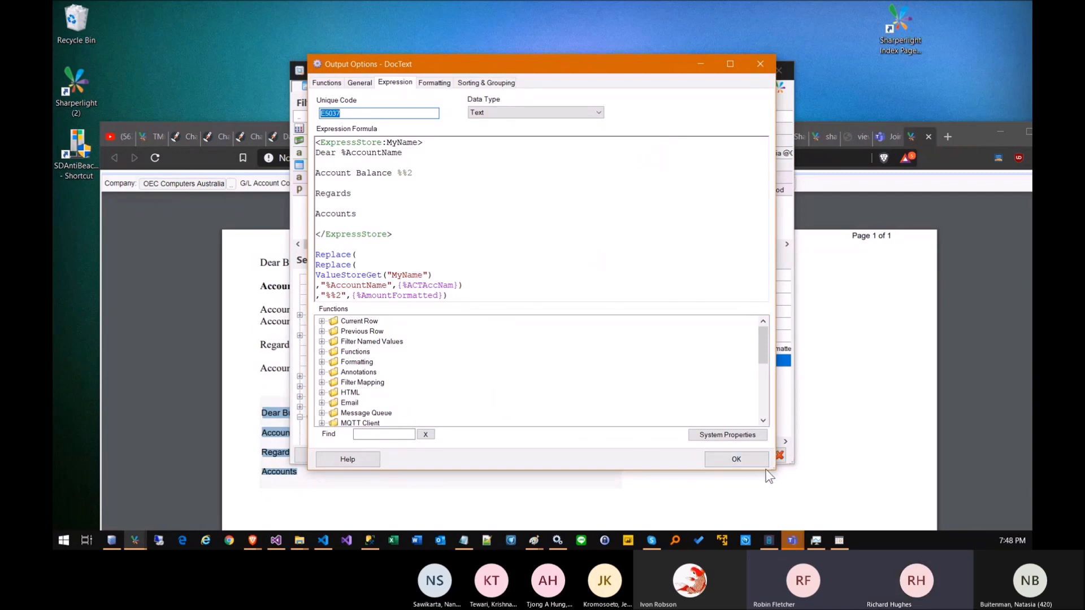
drag(772, 468, 777, 513)
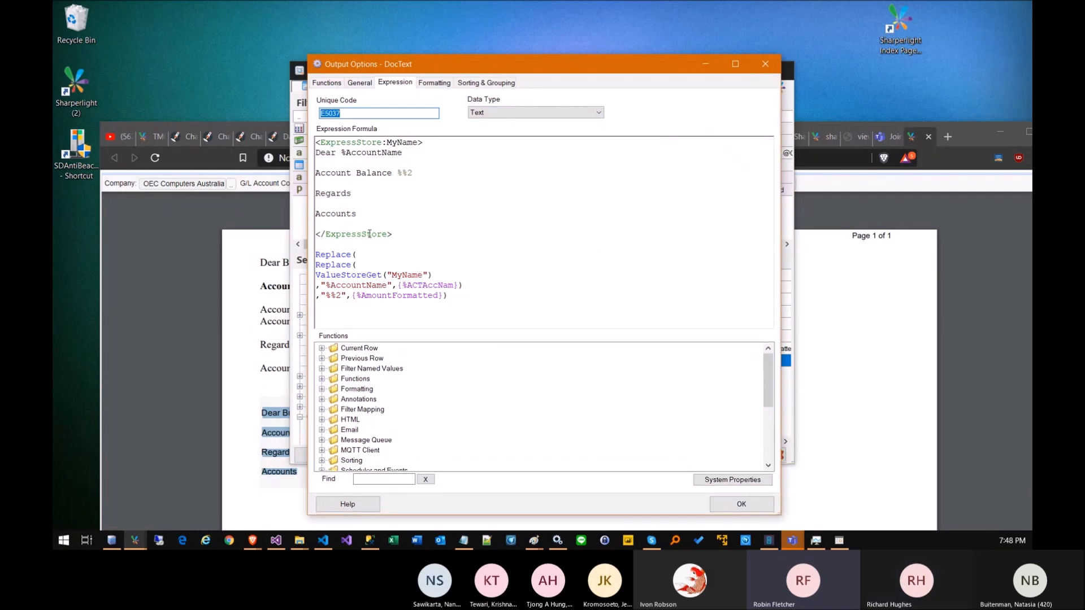
Examine how the two Replace calls pair with their argument lines and the placeholders in the letter text.
double_click(349, 255)
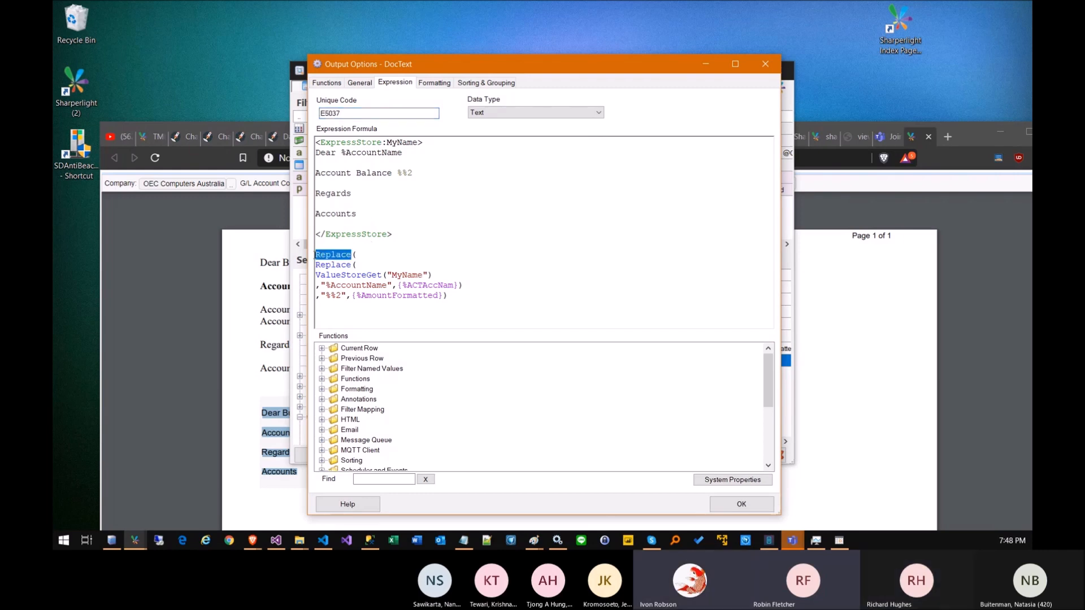
click(393, 285)
double_click(339, 255)
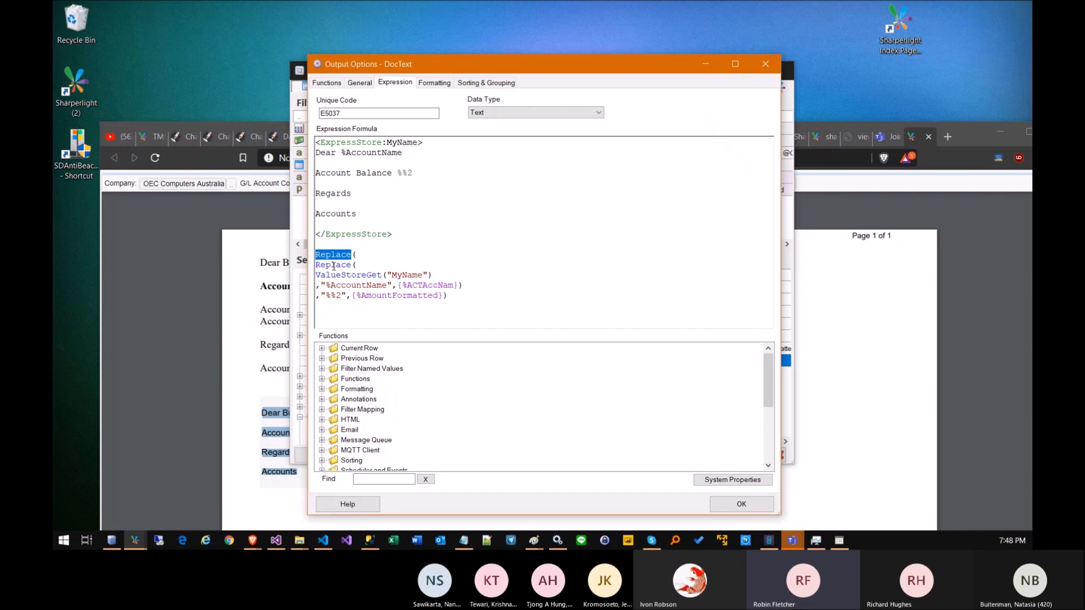
double_click(333, 265)
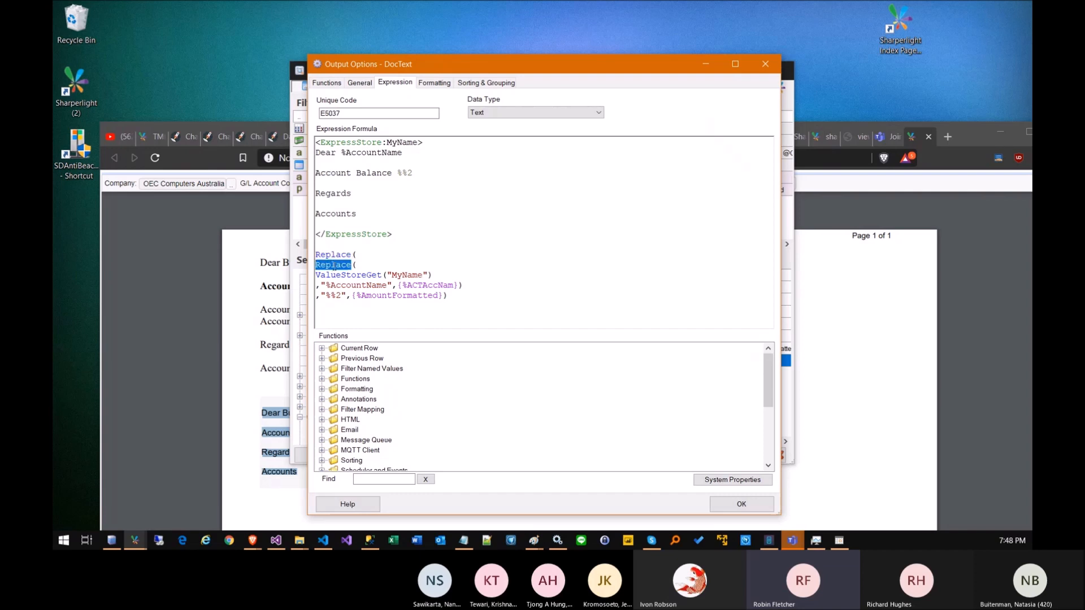
click(352, 295)
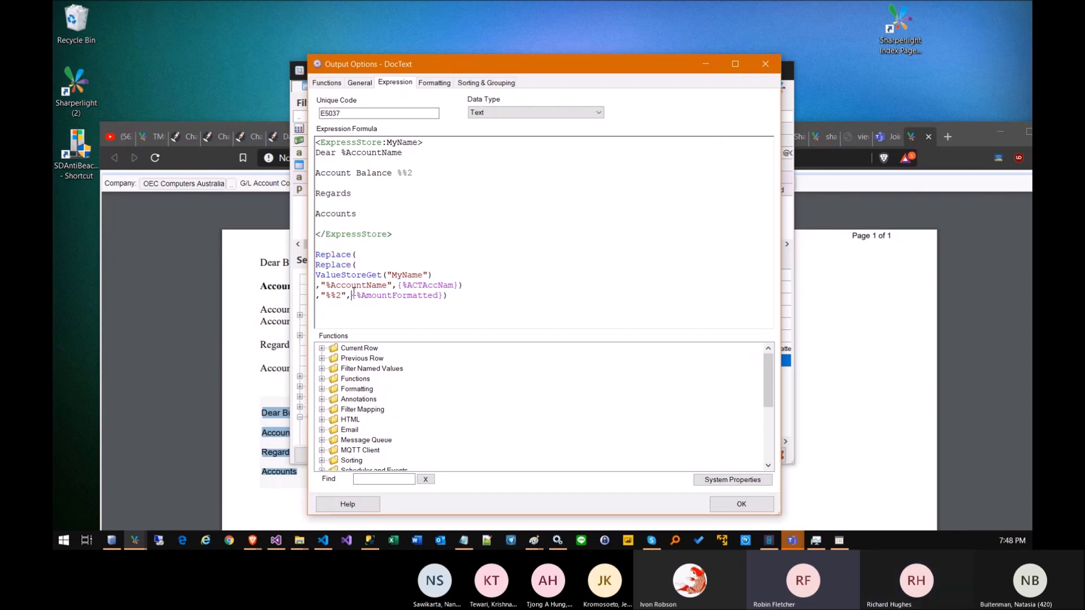
drag(346, 152, 418, 173)
click(332, 255)
Add a third nested Replace( line above the ValueStoreGet call by copying an existing one.
click(359, 254)
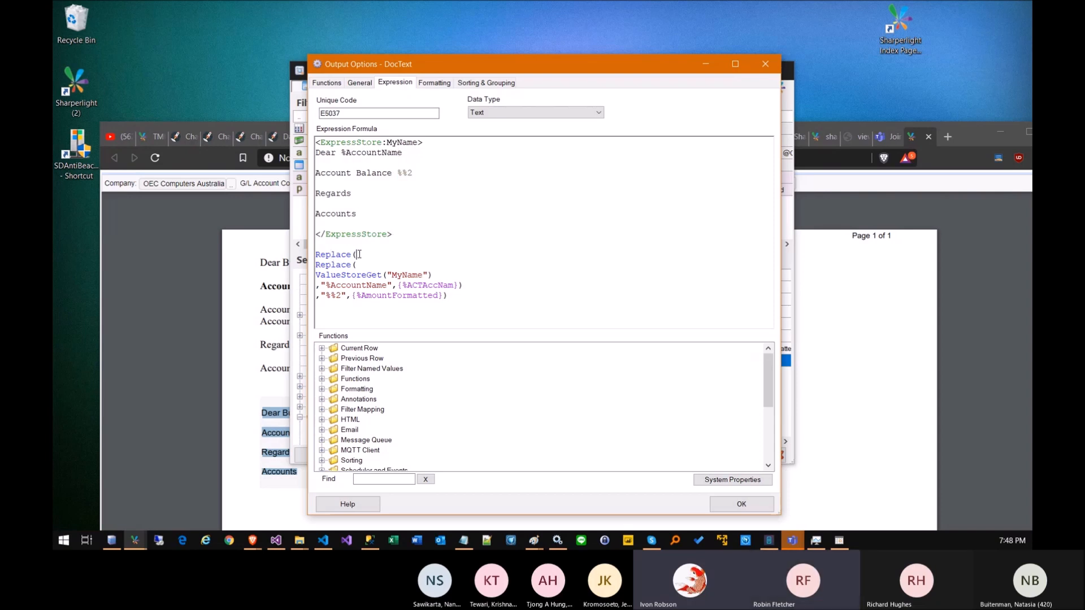
key(shift+Home)
key(ctrl+c)
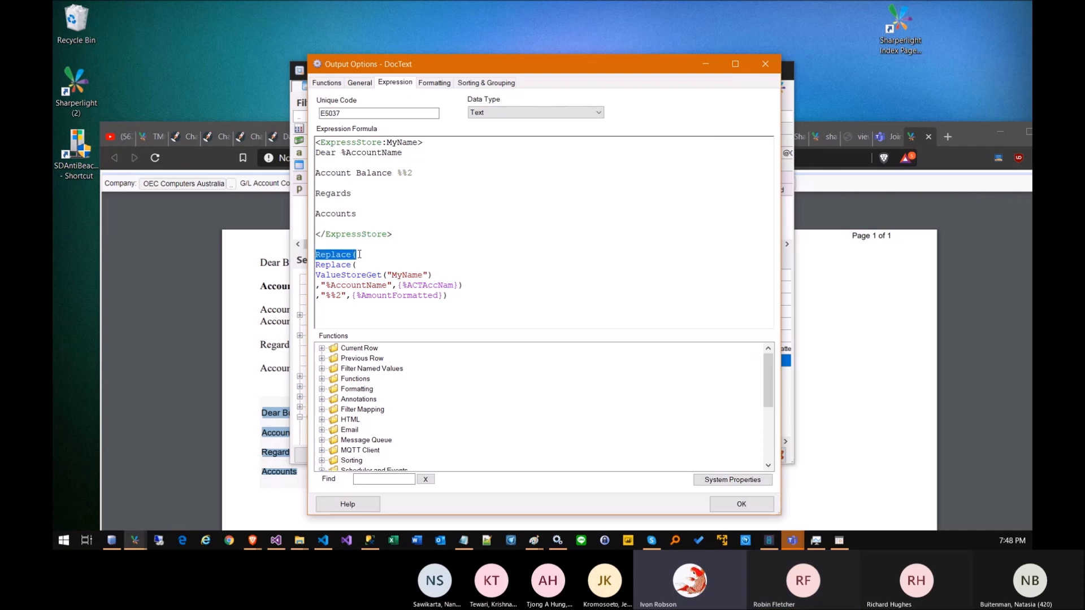
key(Up)
key(ctrl+v)
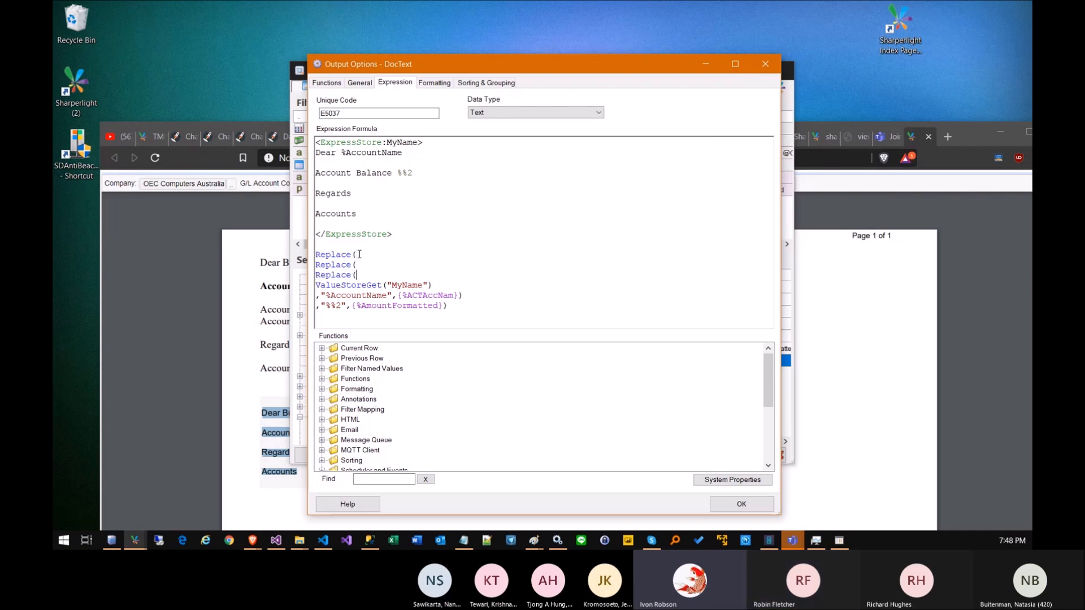
Duplicate the %%2 argument line at the end of the formula and change the copy's placeholder to %%3.
key(shift+End)
key(ctrl+c)
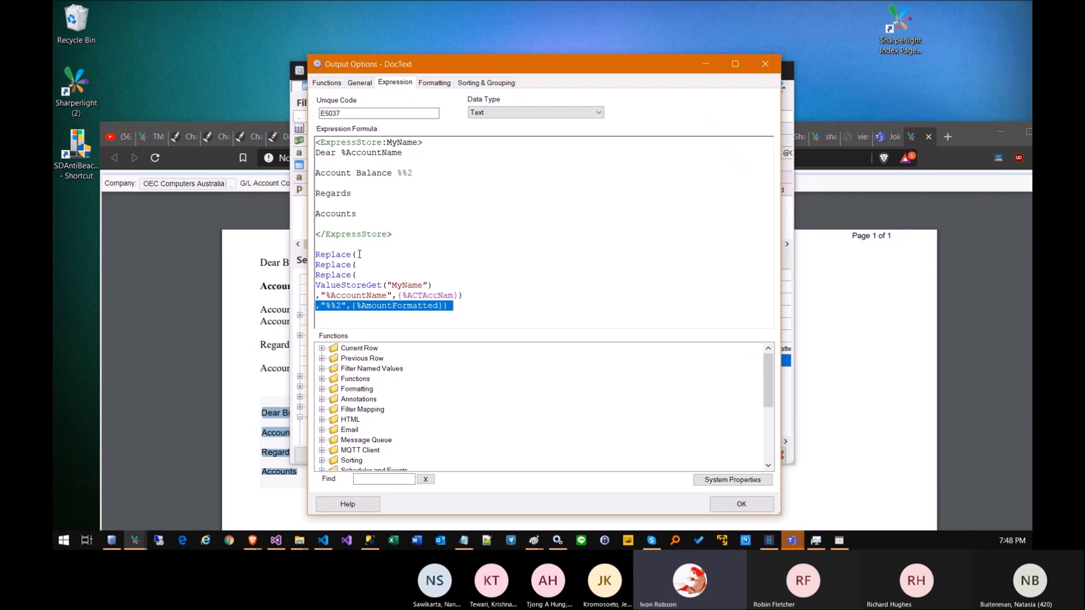
key(End)
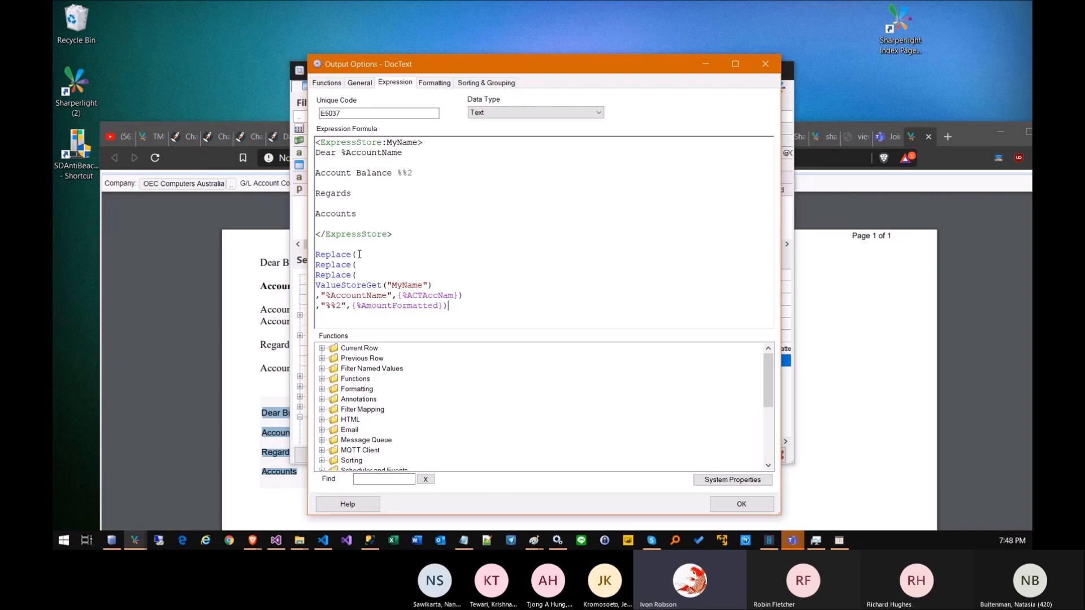
key(Return)
key(ctrl+v)
key(Home)
key(Right)
key(Right)
key(Right)
key(Right)
key(Right)
key(BackSpace)
text(3)
Replace the field in the %%3 argument line with the current row's Year/Period Code, {%YeaPerCod}.
key(Right)
key(Right)
key(shift+End)
key(shift+Left)
key(Delete)
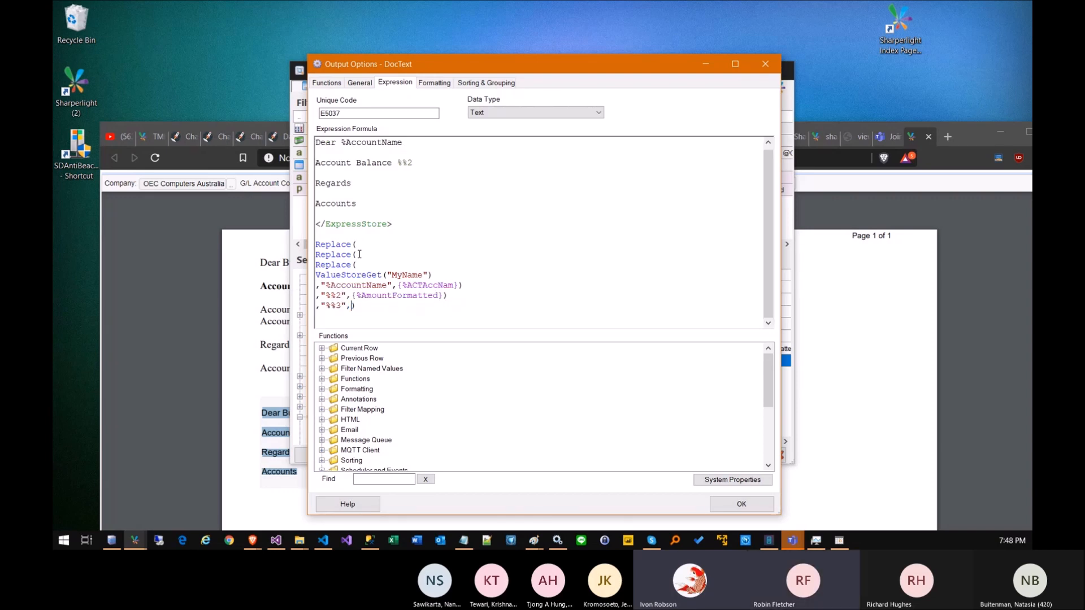
click(321, 348)
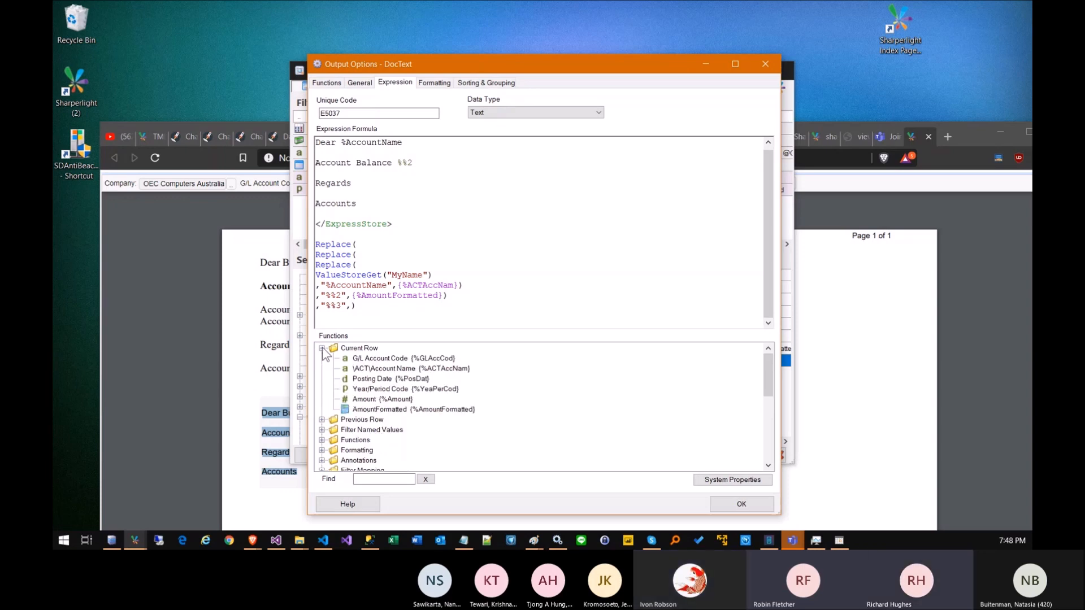
double_click(382, 389)
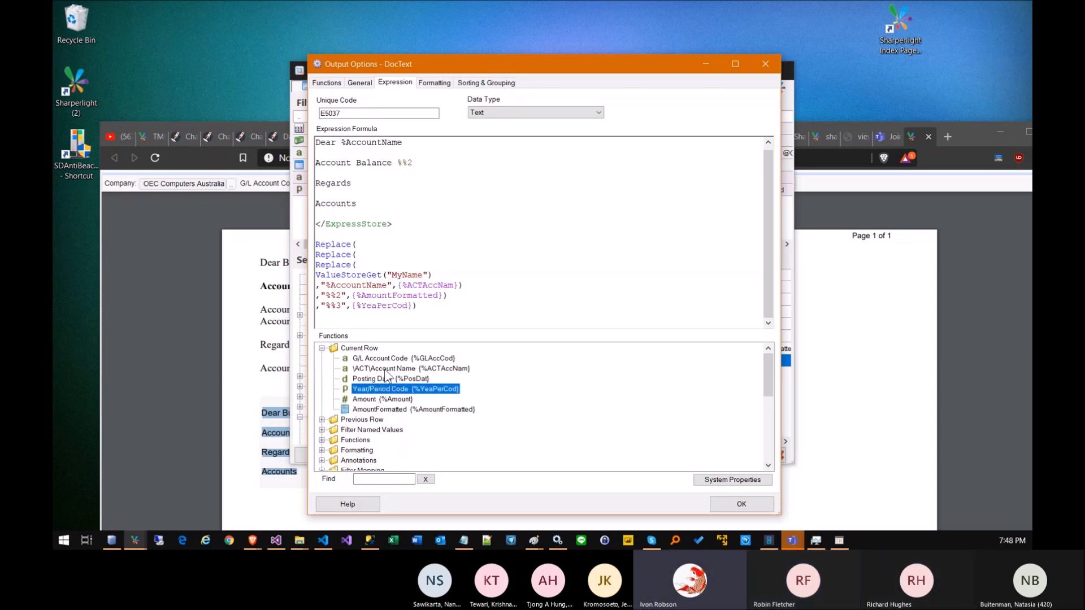
Add the line Period %%3 beneath Account Balance in the letter text and confirm the expression.
click(417, 257)
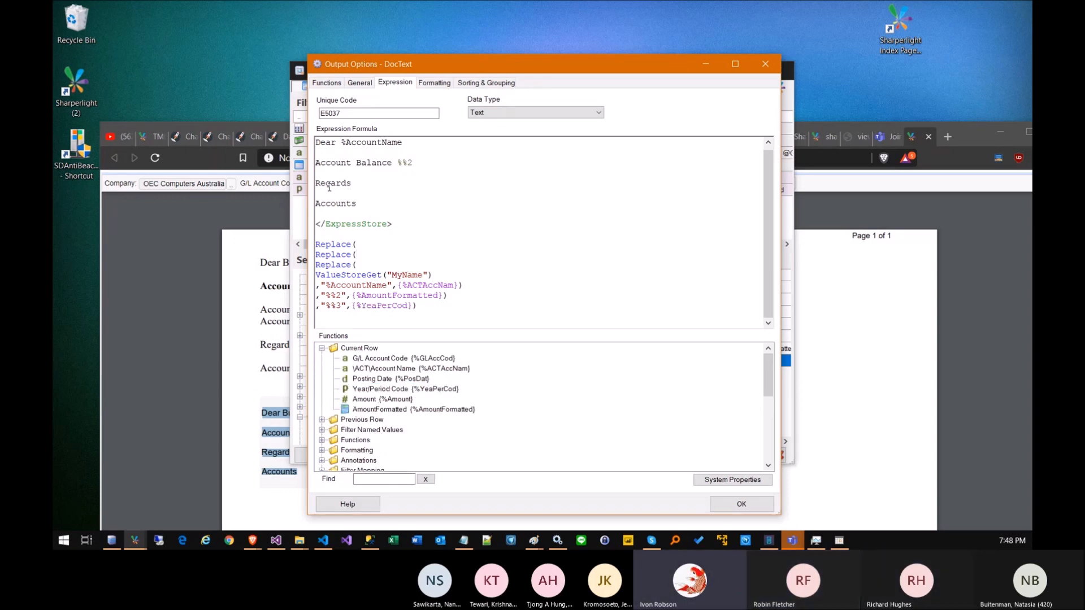
text(Period %%3)
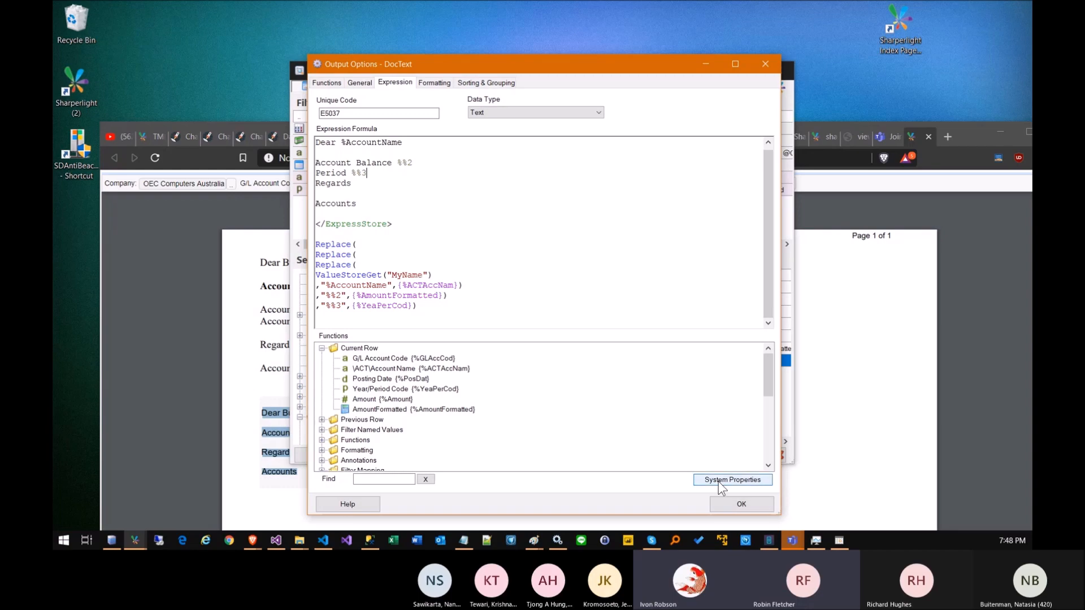
click(719, 501)
Confirm the query, apply the published query's changes, and resubmit the Statement Test report in the browser.
click(671, 454)
click(611, 452)
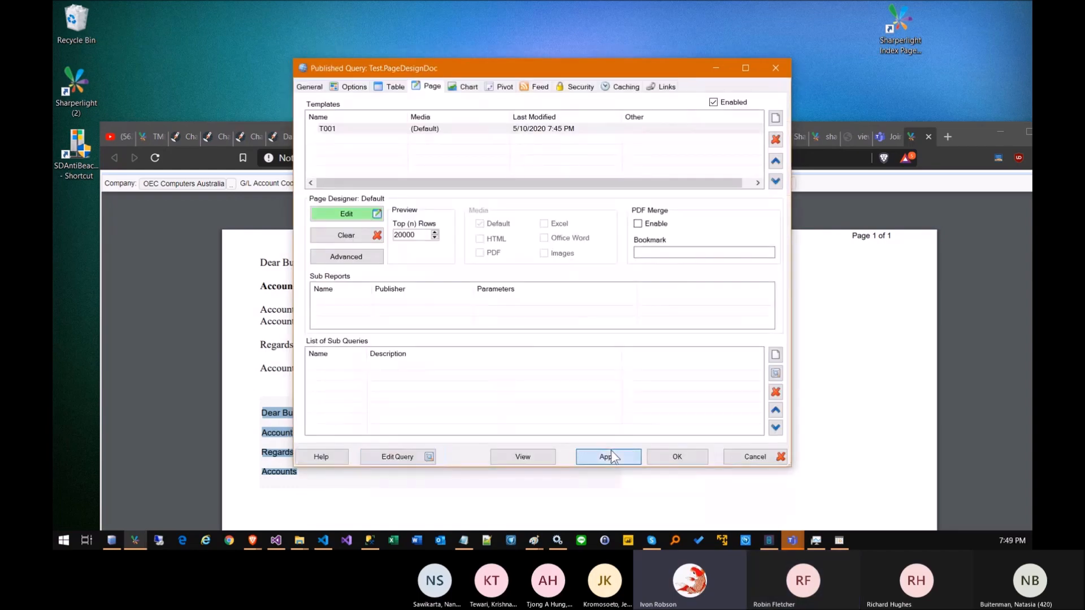
click(154, 232)
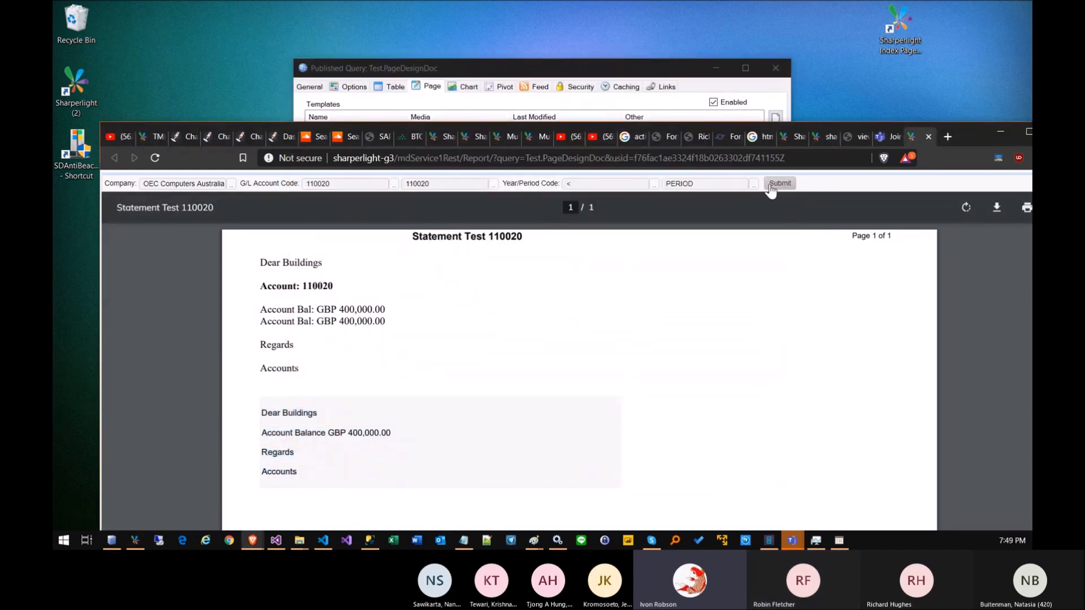
click(779, 183)
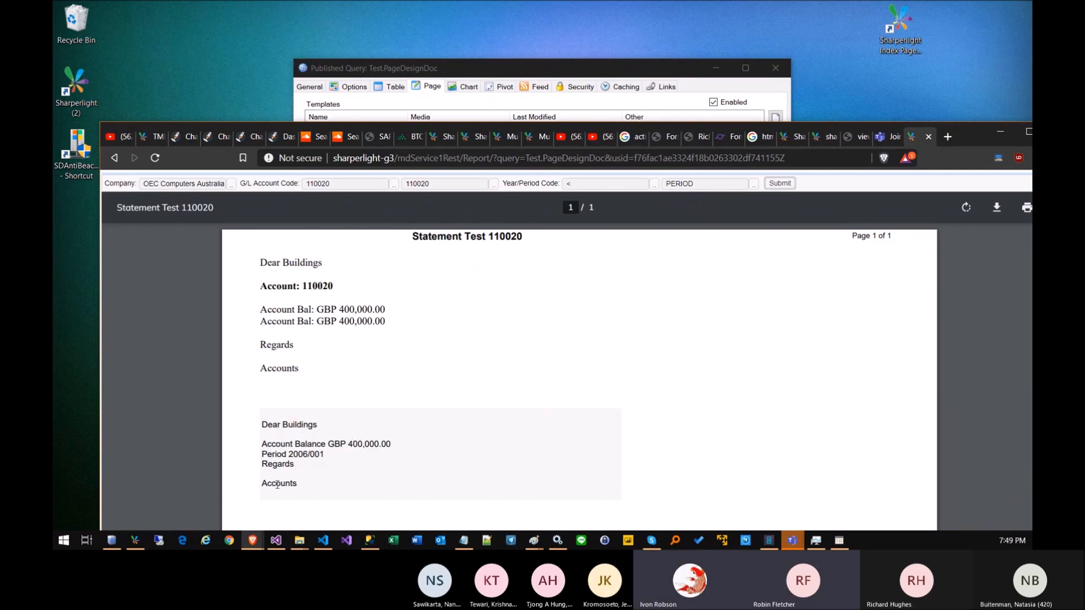
Compare the Period line in the report's lower letter with the upper letter's formatted text, including its bold Account line.
drag(268, 453, 325, 458)
drag(260, 260, 295, 368)
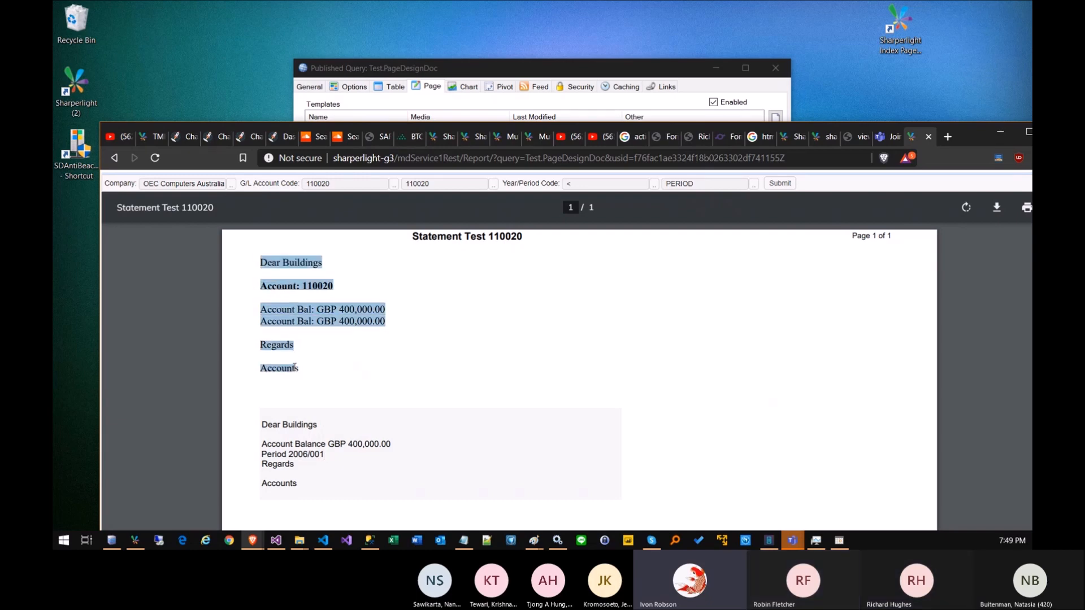
click(295, 300)
drag(260, 287, 335, 282)
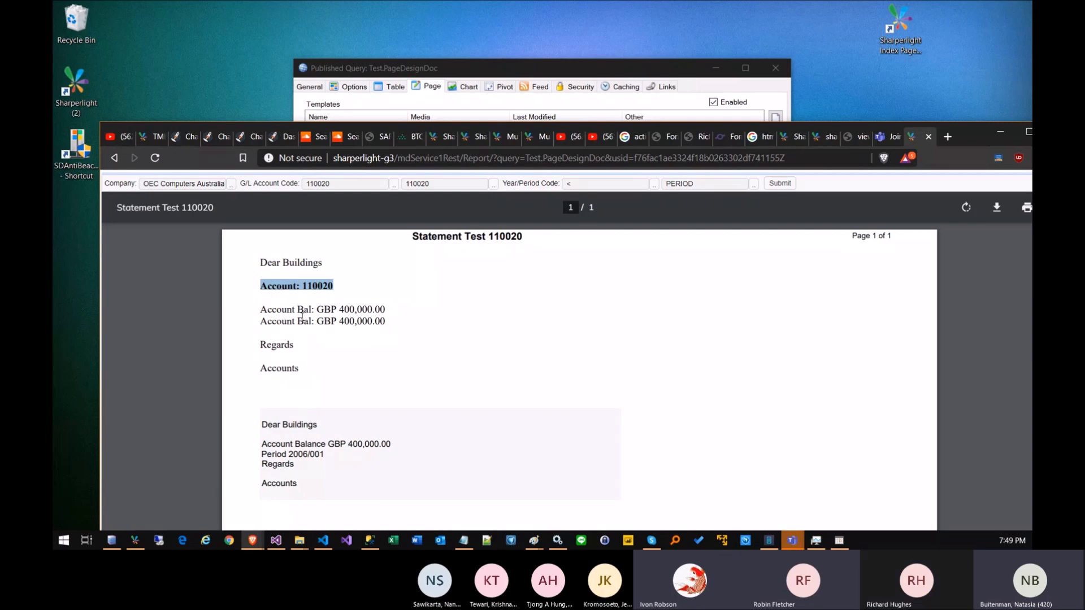
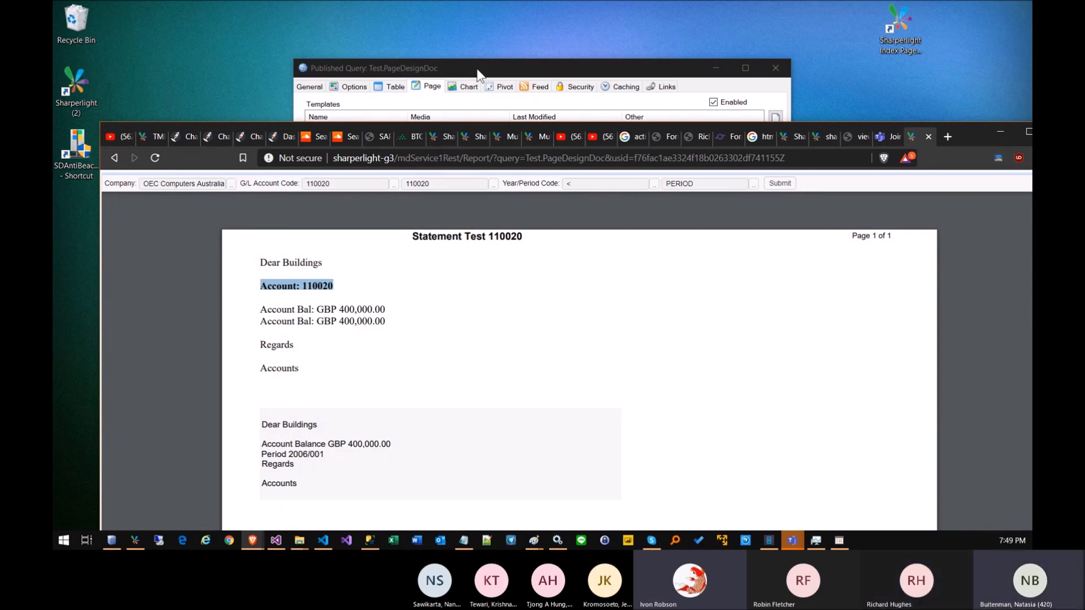
Switch to the published query Test.PageDesignDoc, save and close it, and clone the PageDesignDoc entry in the Publisher.
click(477, 70)
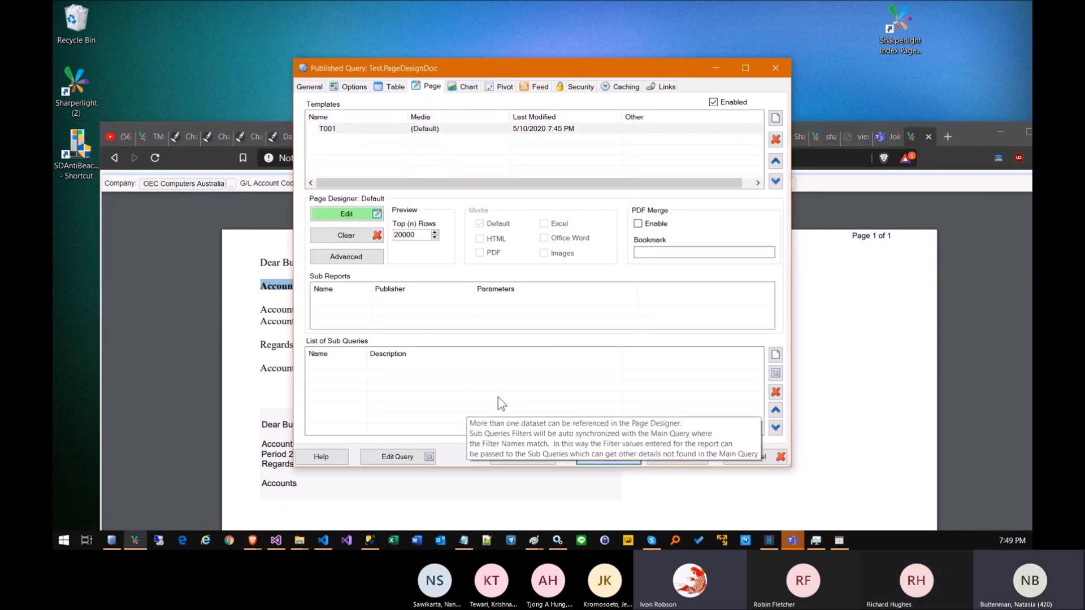
mouse_move(416, 402)
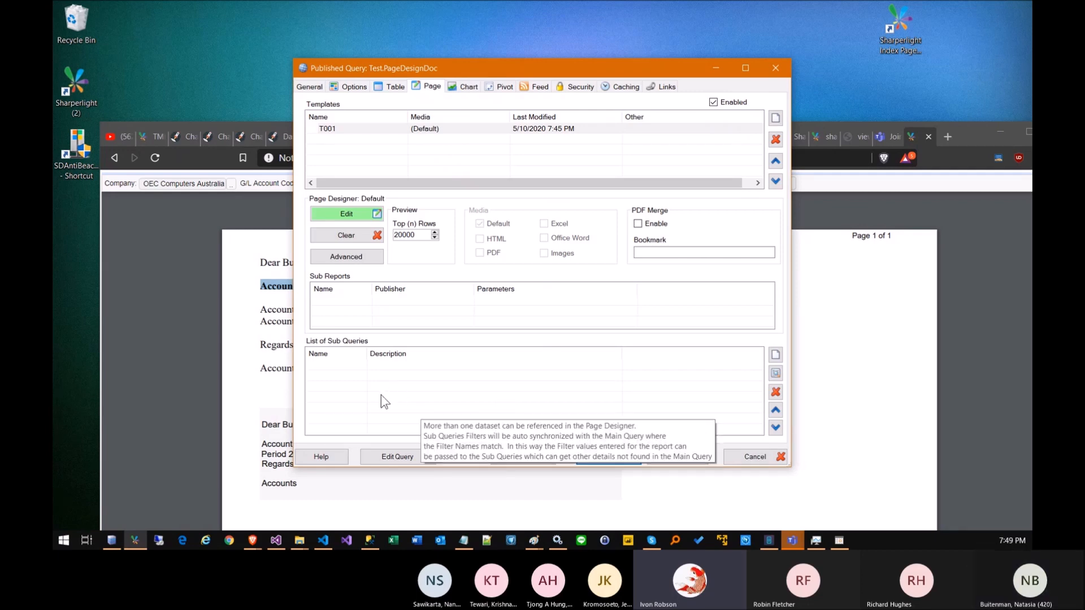
click(670, 456)
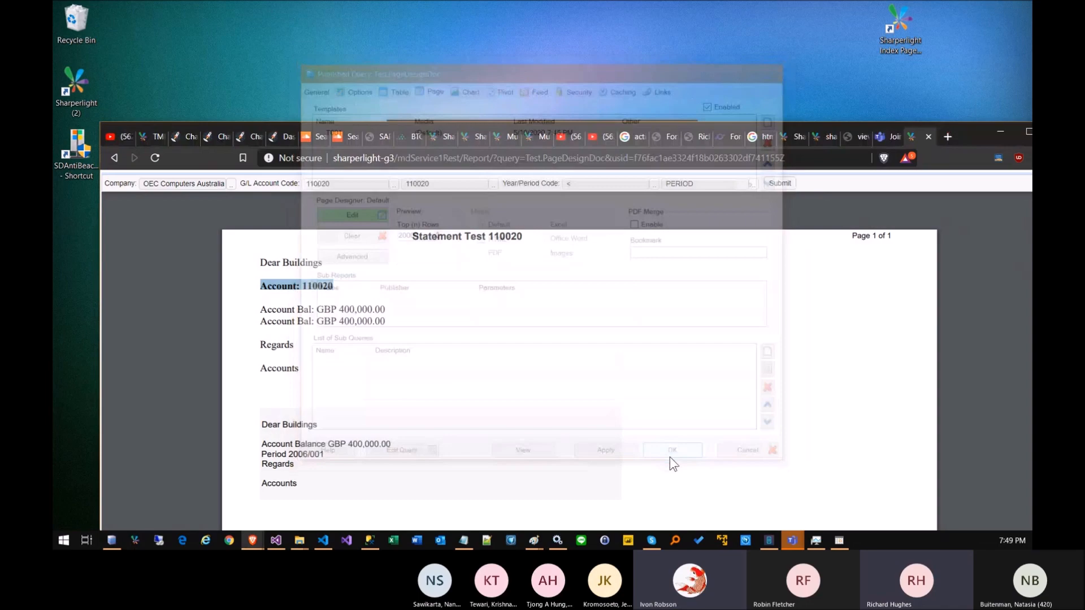
right_click(367, 139)
click(397, 254)
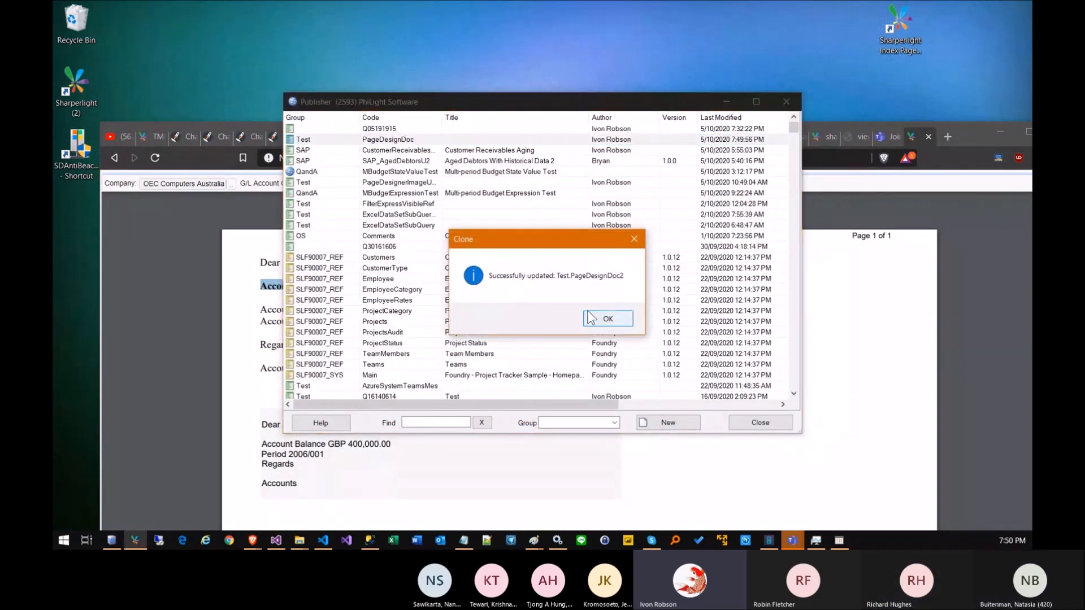
Open the query of the cloned PageDesignDoc2 report and review the expression formula of its DocText output.
click(590, 319)
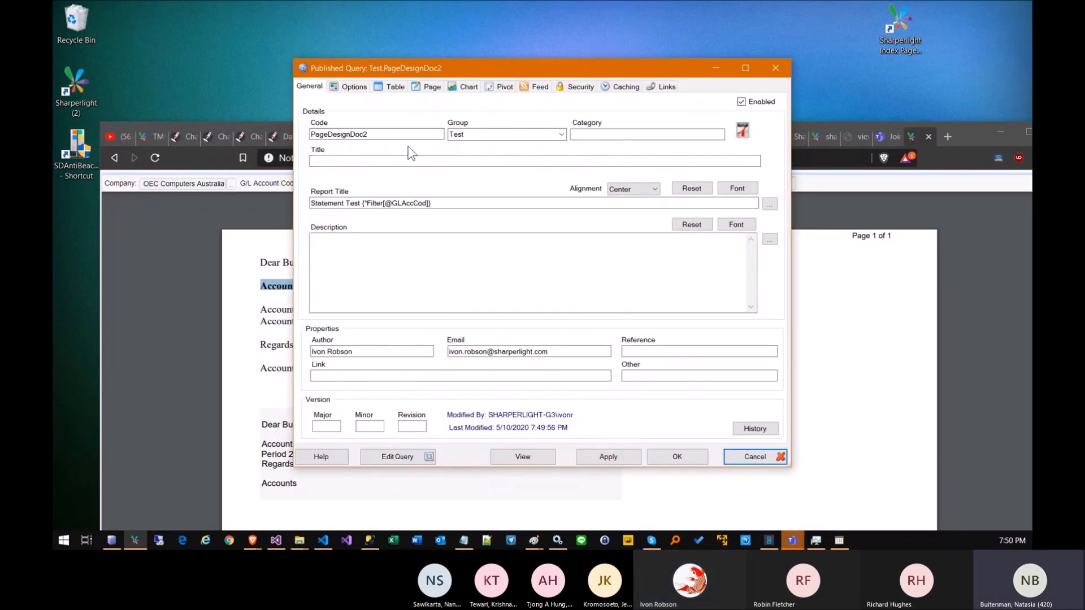
click(402, 457)
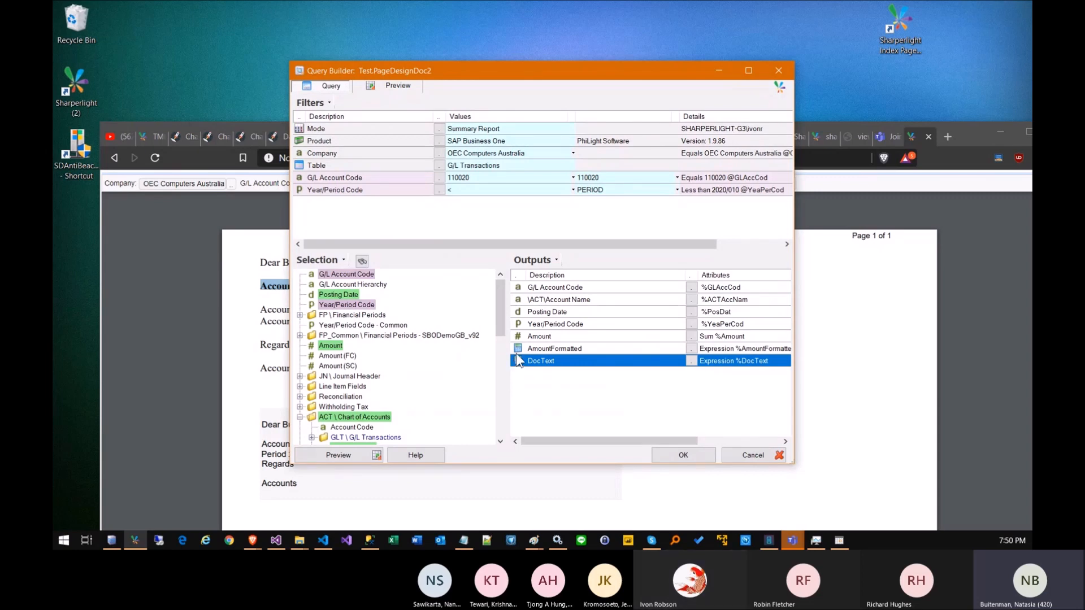
drag(425, 70, 549, 58)
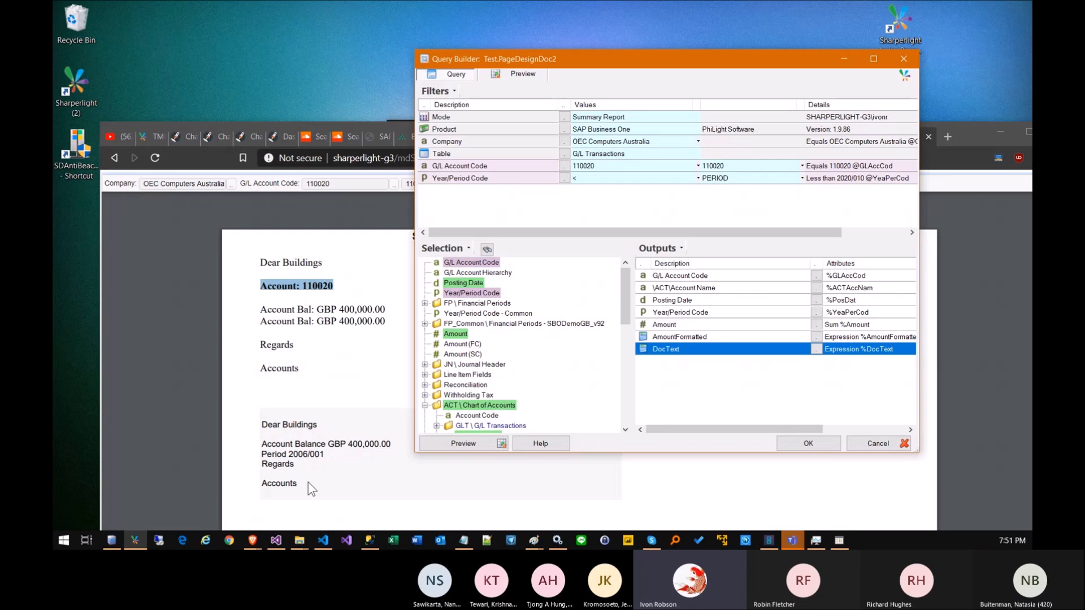
double_click(669, 352)
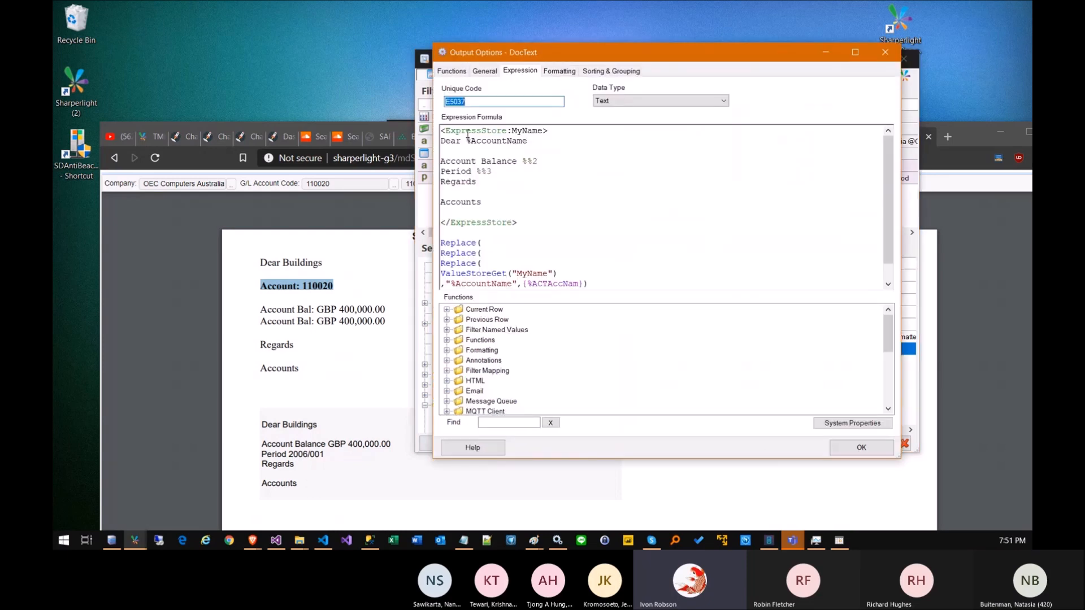
scroll(483, 222, down, 1)
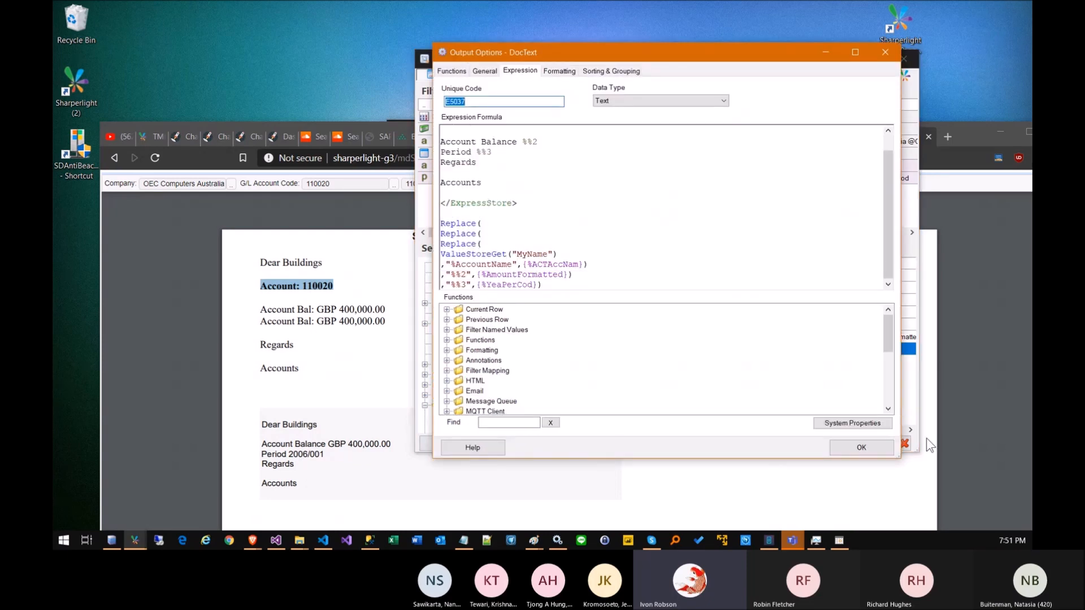
click(861, 447)
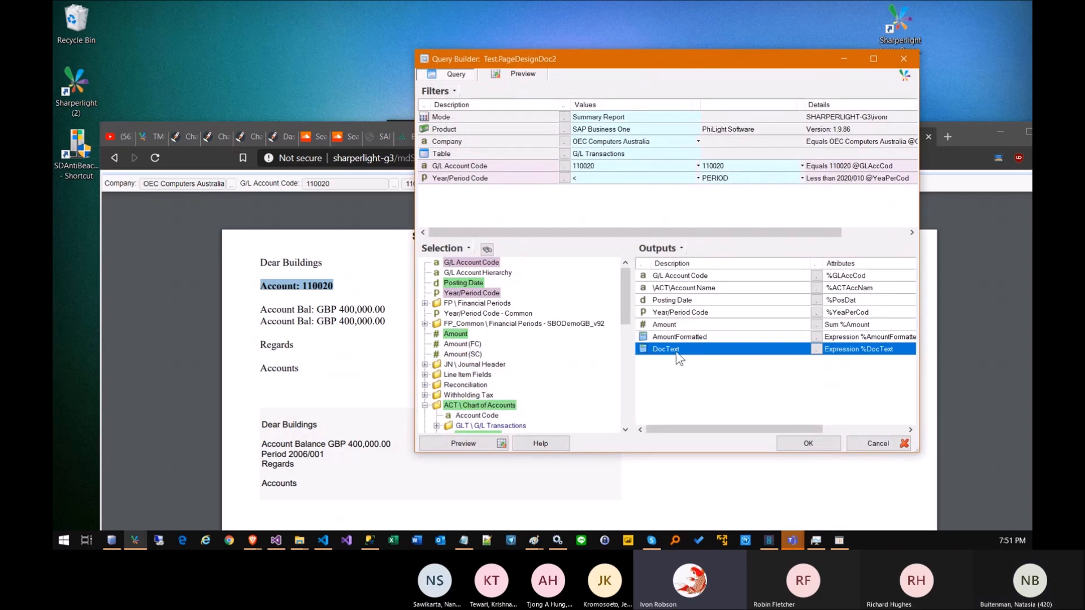
key(Return)
Open the default page template T001 for editing with the existing filters and enlarge the Page Designer window.
click(354, 86)
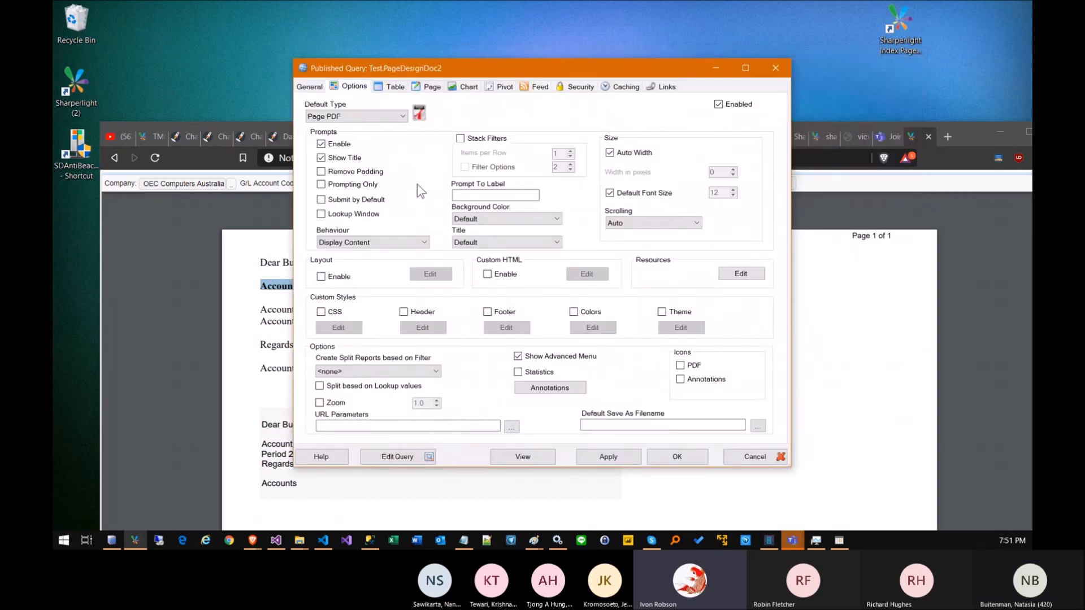
click(430, 86)
click(367, 216)
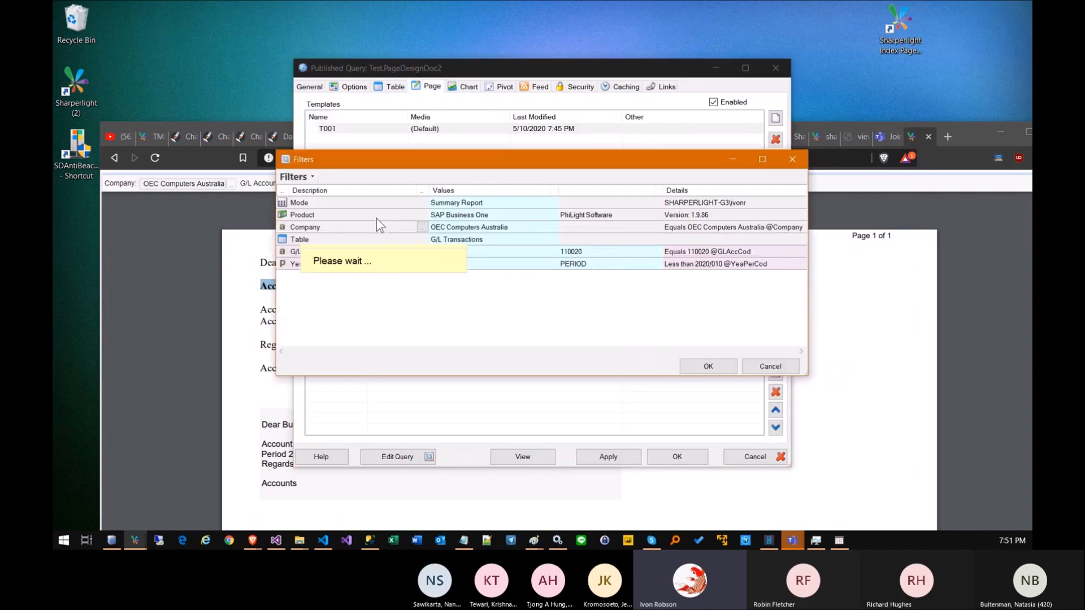
click(705, 367)
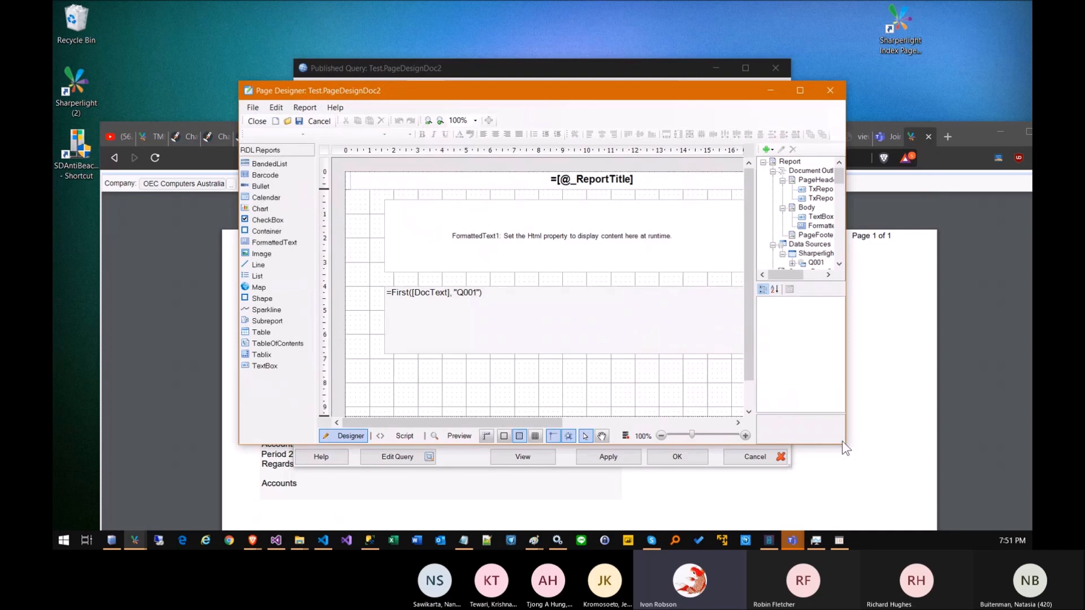
drag(846, 441, 940, 528)
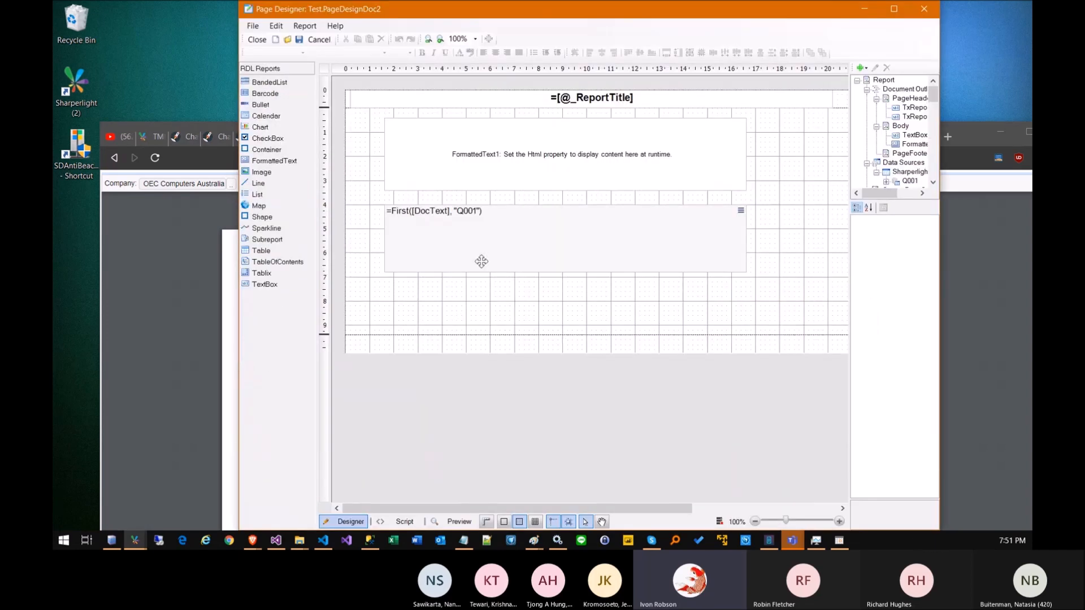
Add a new text box to the report body below the DocText box and delete the FormattedText item.
click(480, 259)
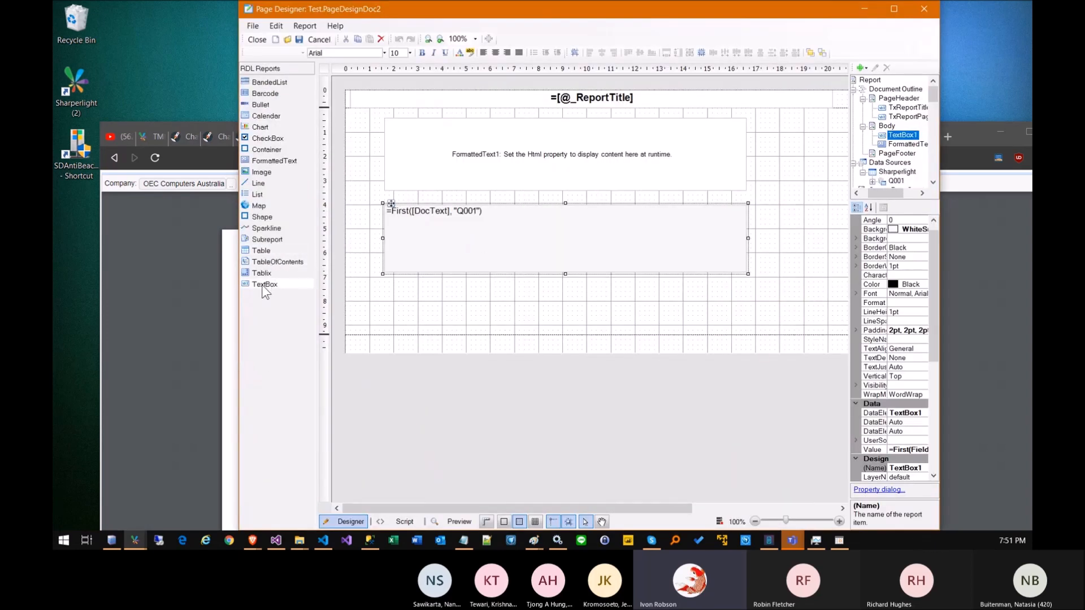
click(262, 283)
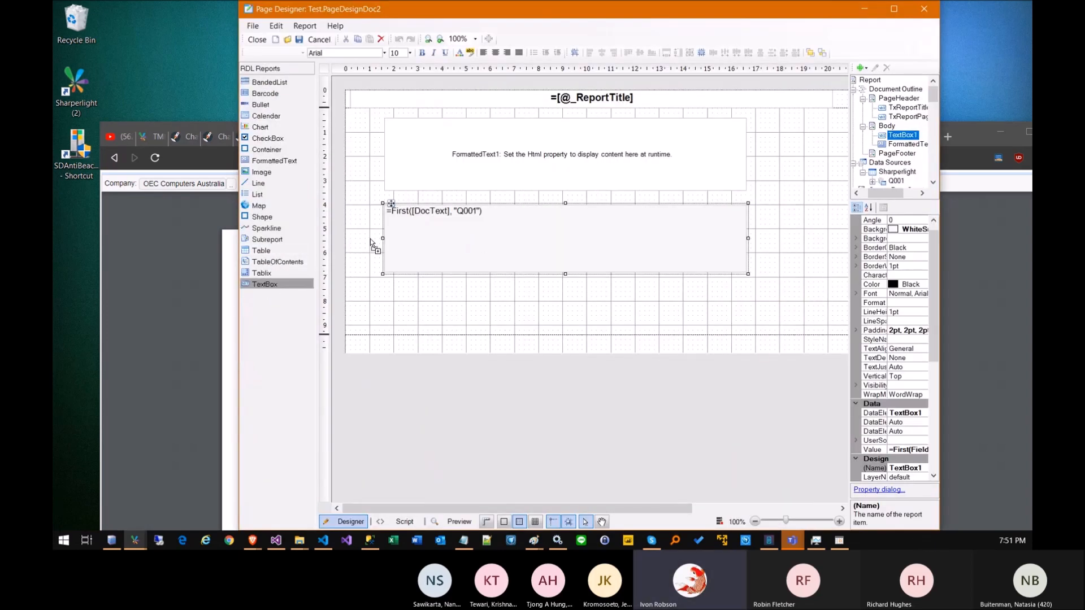
click(461, 288)
click(489, 172)
key(Delete)
click(558, 296)
Move the new text box above the DocText box and widen it to about the 8 mark on the horizontal ruler.
drag(489, 305, 388, 156)
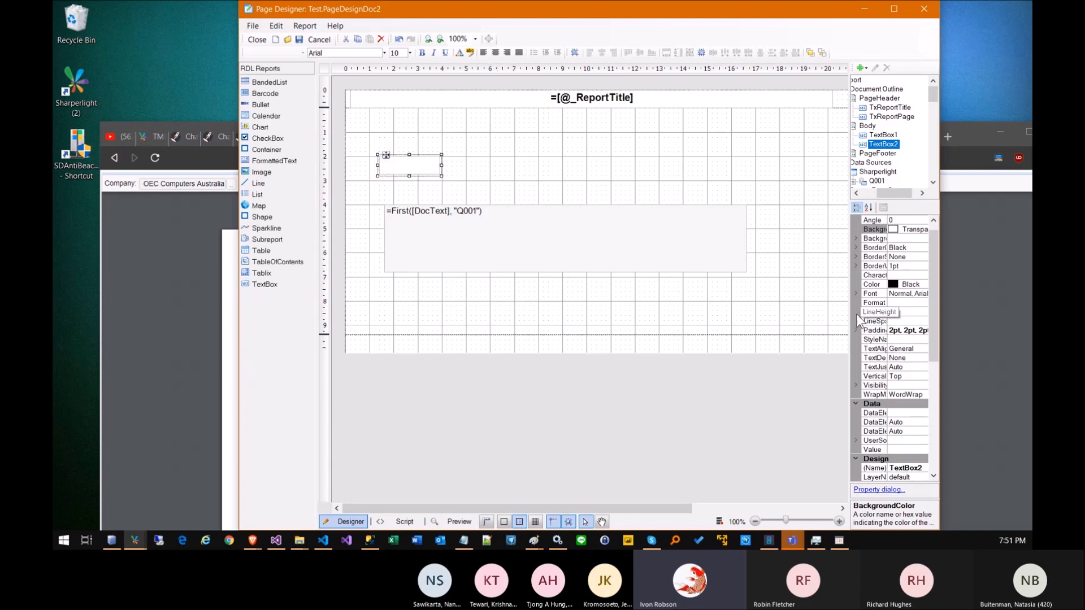
drag(848, 304, 763, 307)
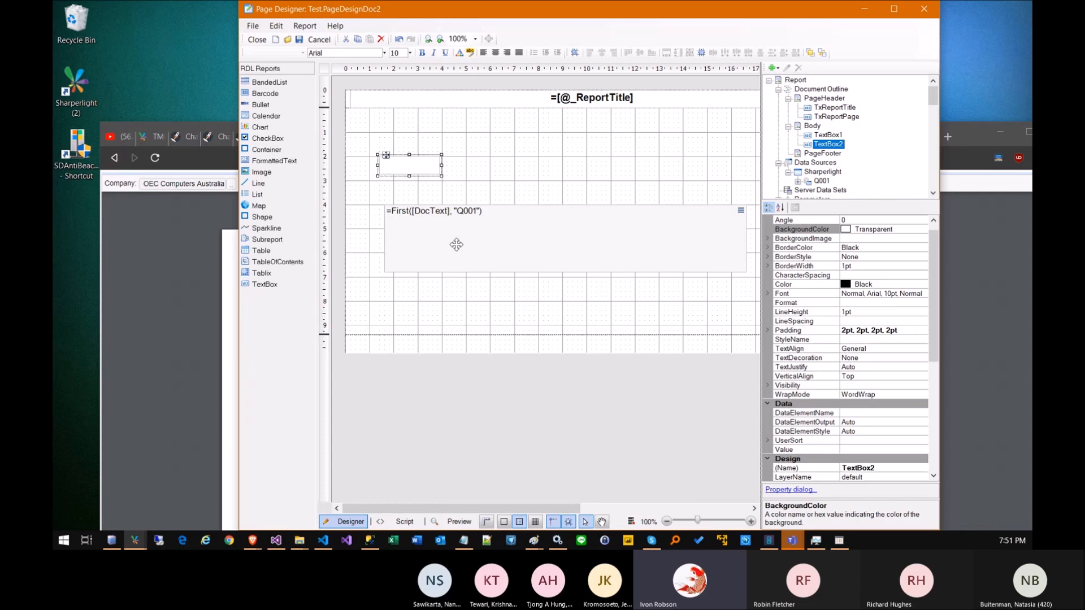
drag(438, 169, 535, 167)
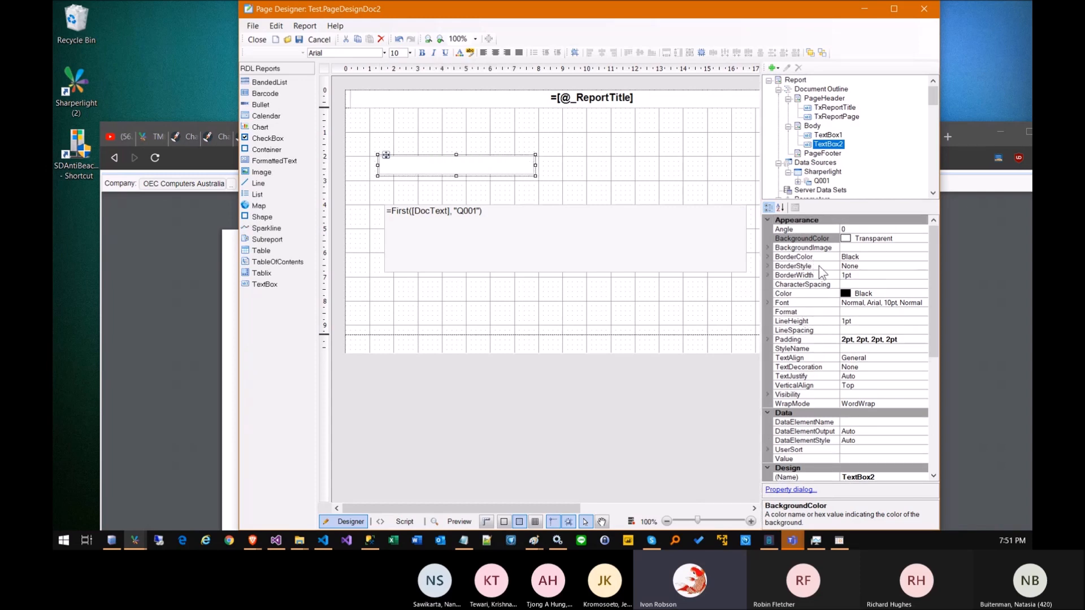
Set the new text box's font to Arial 14pt with Bold weight.
click(805, 303)
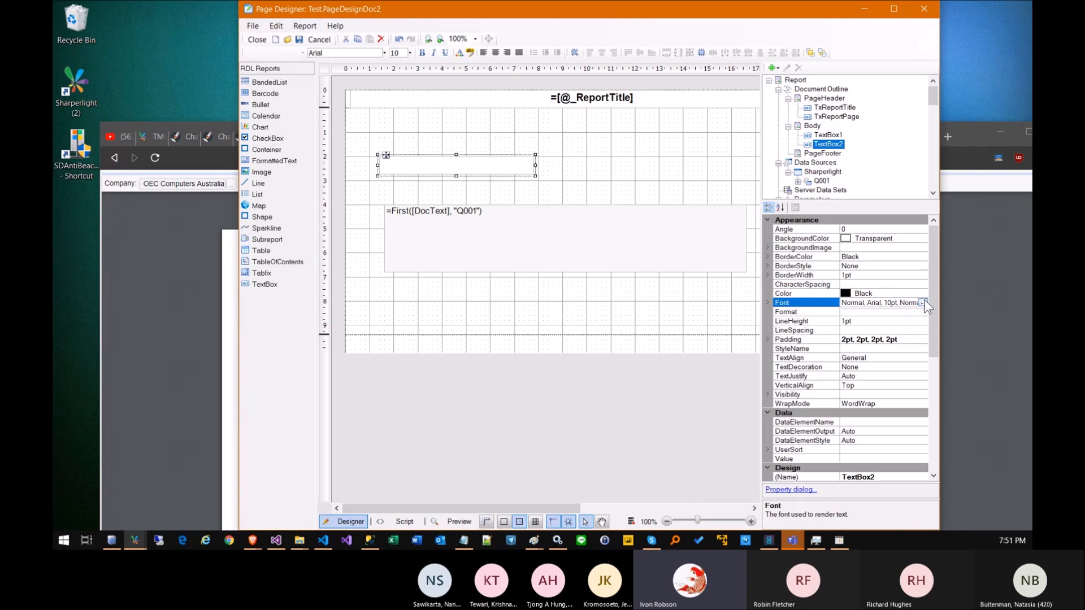
click(922, 302)
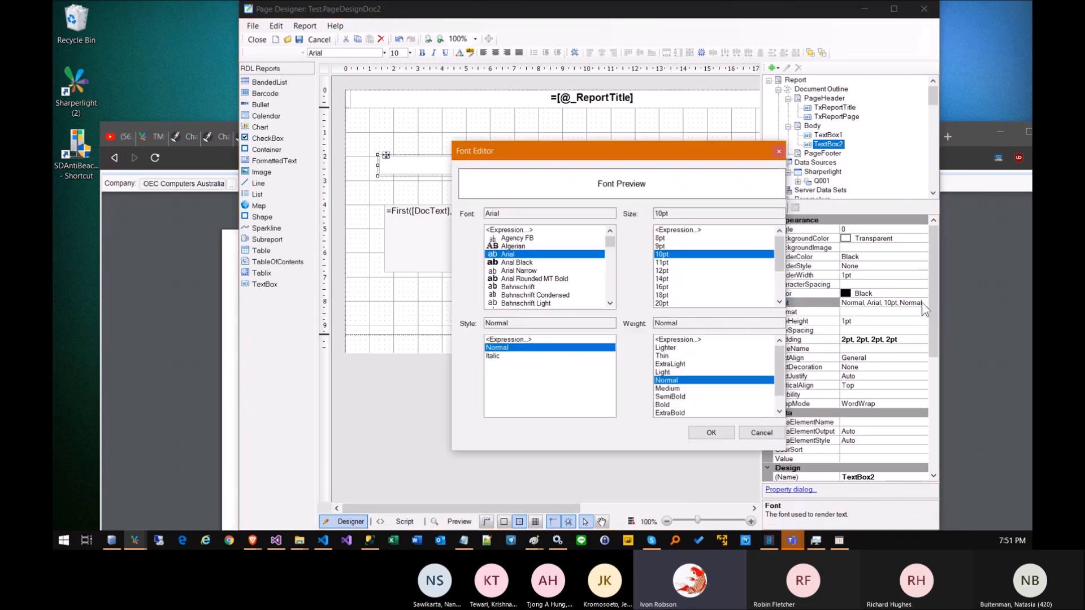
click(664, 279)
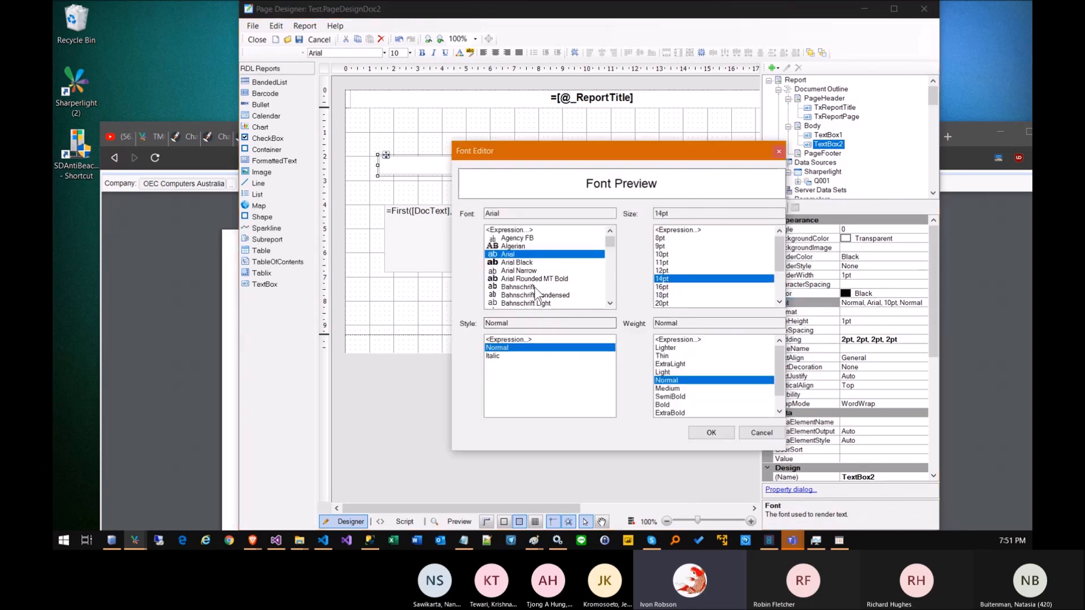
click(666, 388)
click(700, 432)
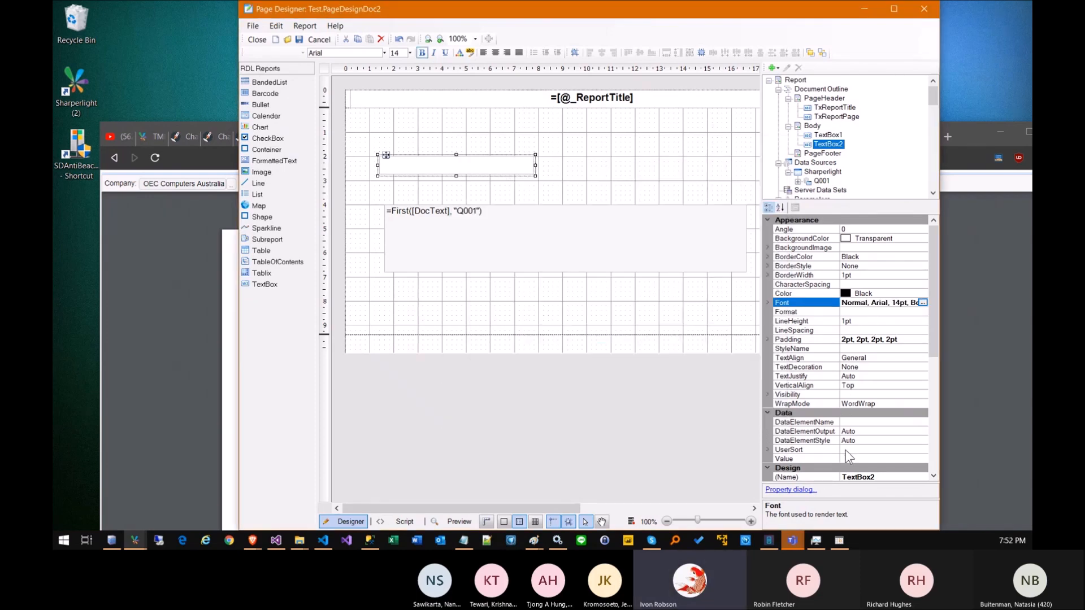
Set the new text box's value to the expression ="Dear " & Fields!ACTAccNam.Value.
scroll(839, 439, down, 1)
click(854, 431)
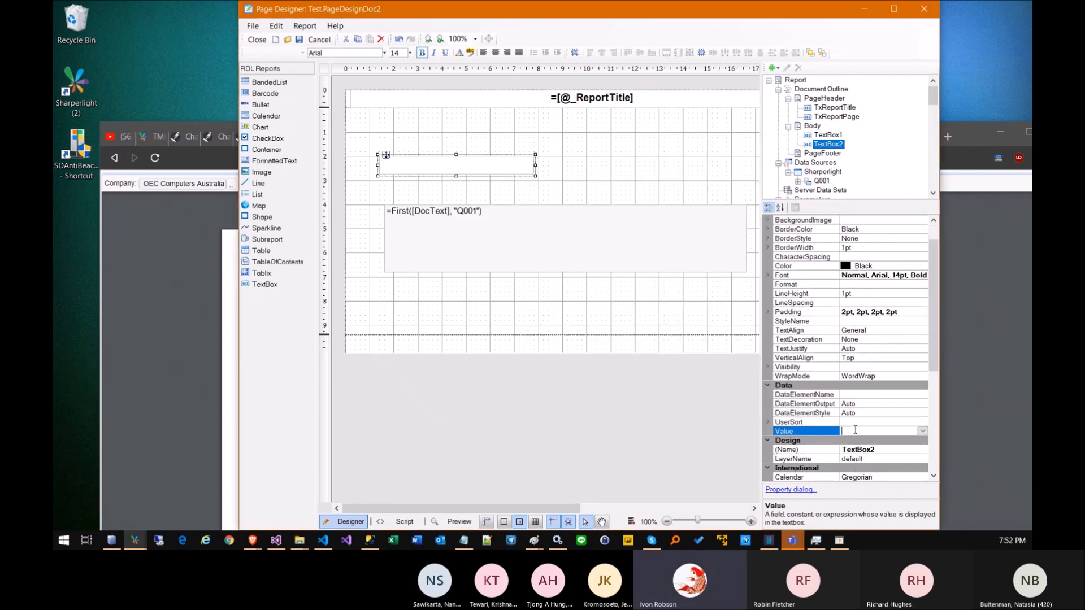
click(922, 430)
click(884, 440)
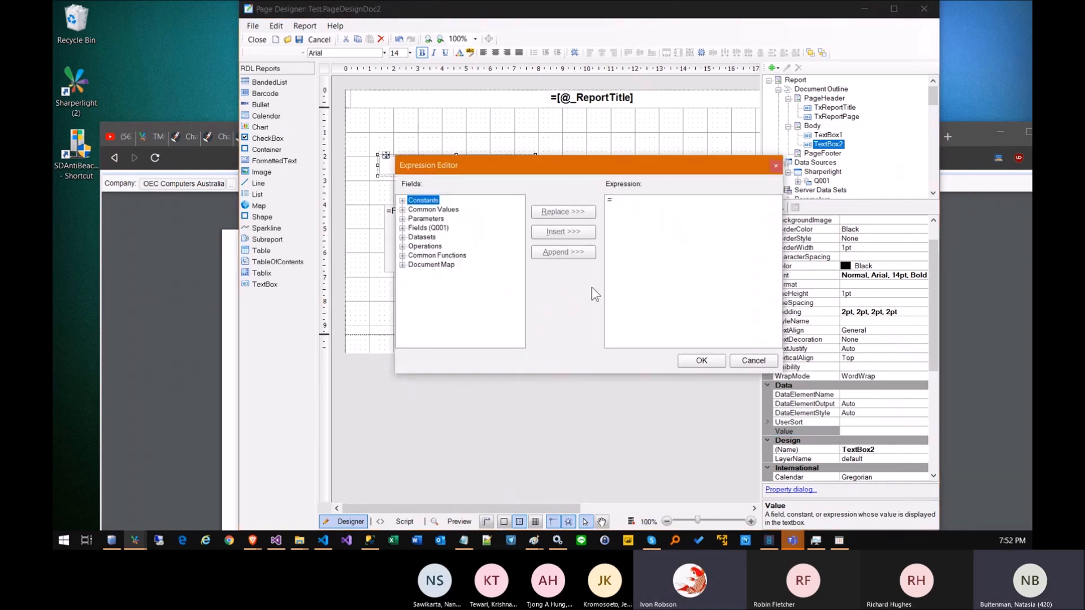
click(626, 210)
text("Dear " &)
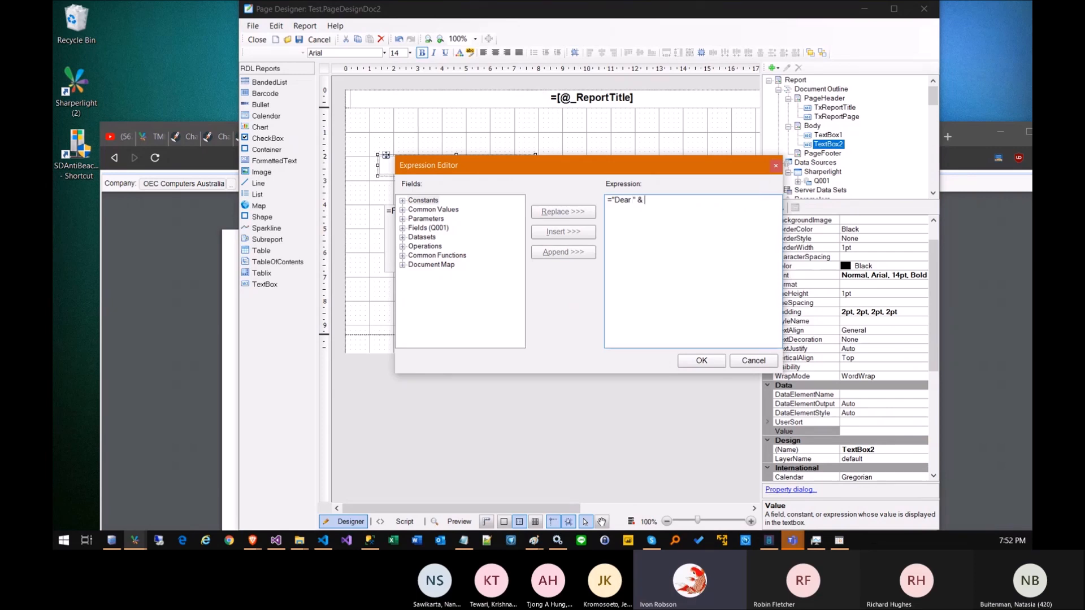
click(402, 228)
click(433, 247)
double_click(433, 247)
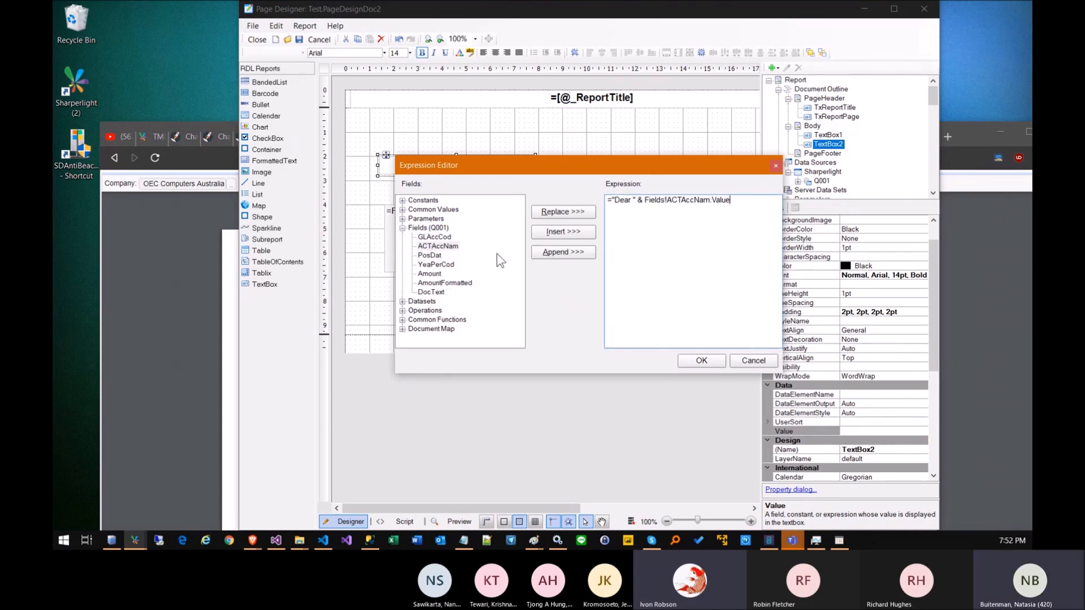
click(701, 361)
Preview the page, and stretch the DocText text box down to about the 9 mark on the vertical ruler.
click(459, 522)
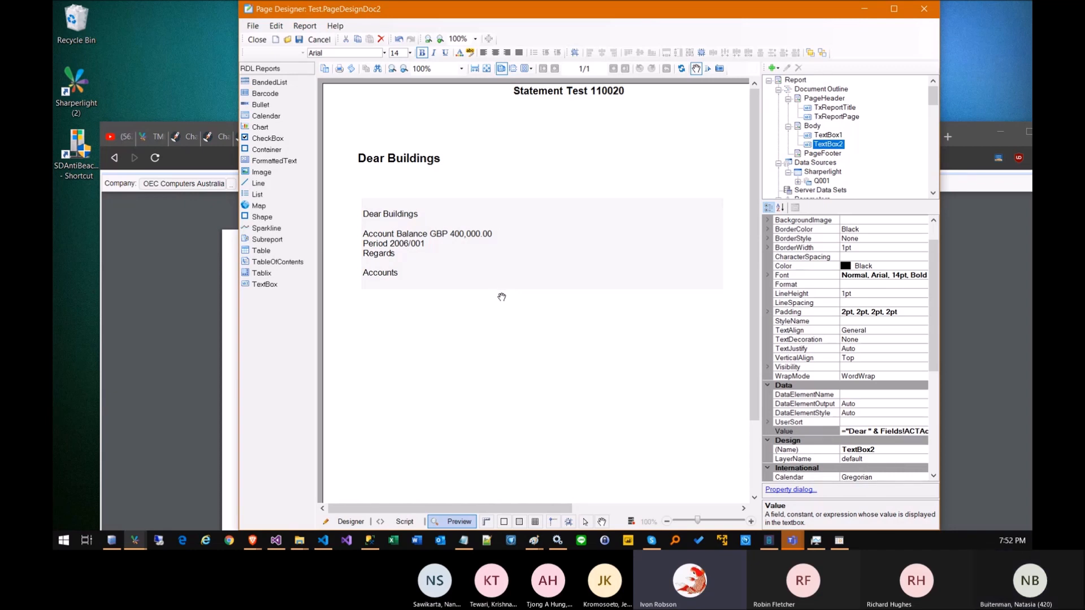
click(342, 522)
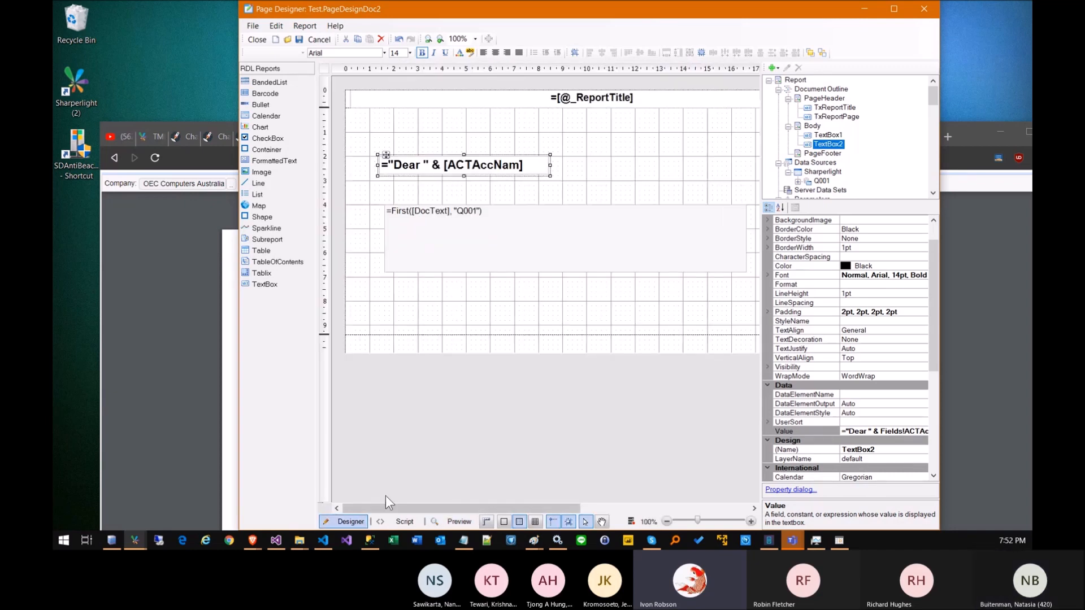
click(455, 231)
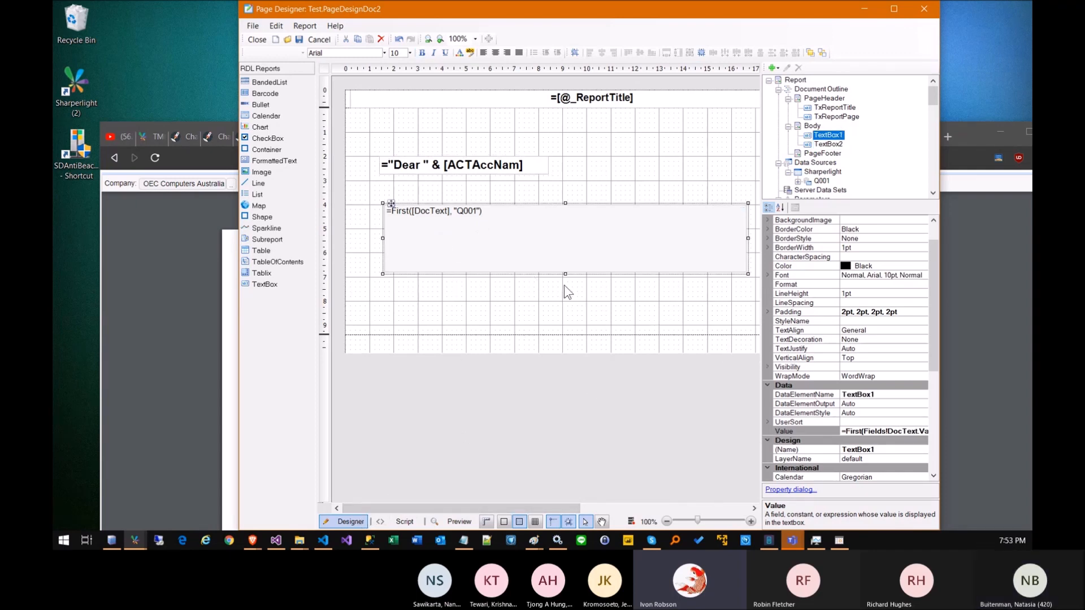
drag(565, 274, 553, 327)
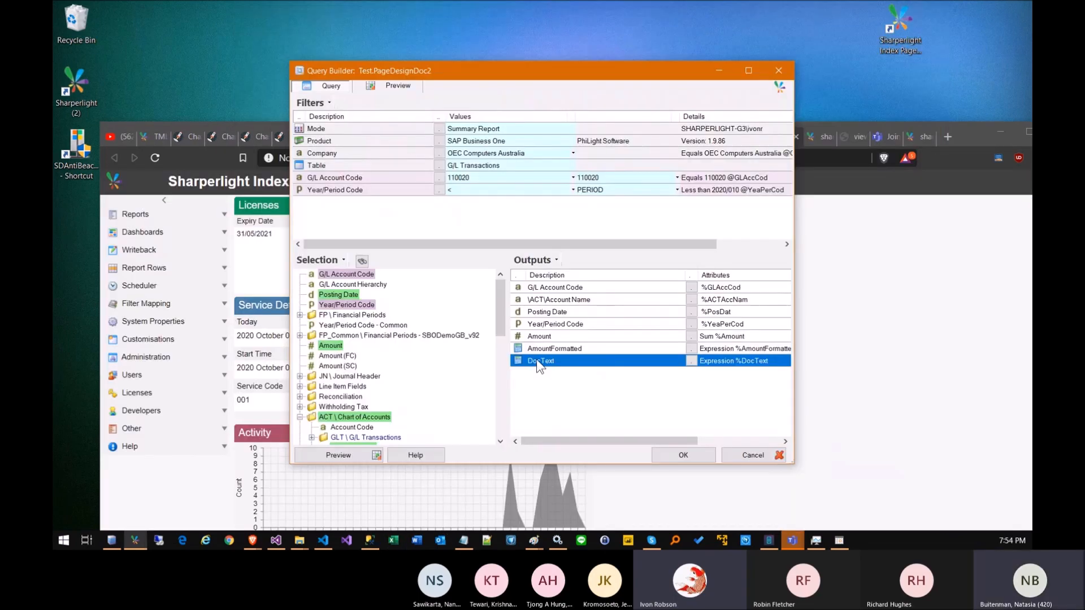
Paste the copied news article text below "Accounts" inside the ExpressStore block of the DocText output's formula and accept the query changes.
double_click(539, 361)
click(333, 223)
key(Return)
key(Return)
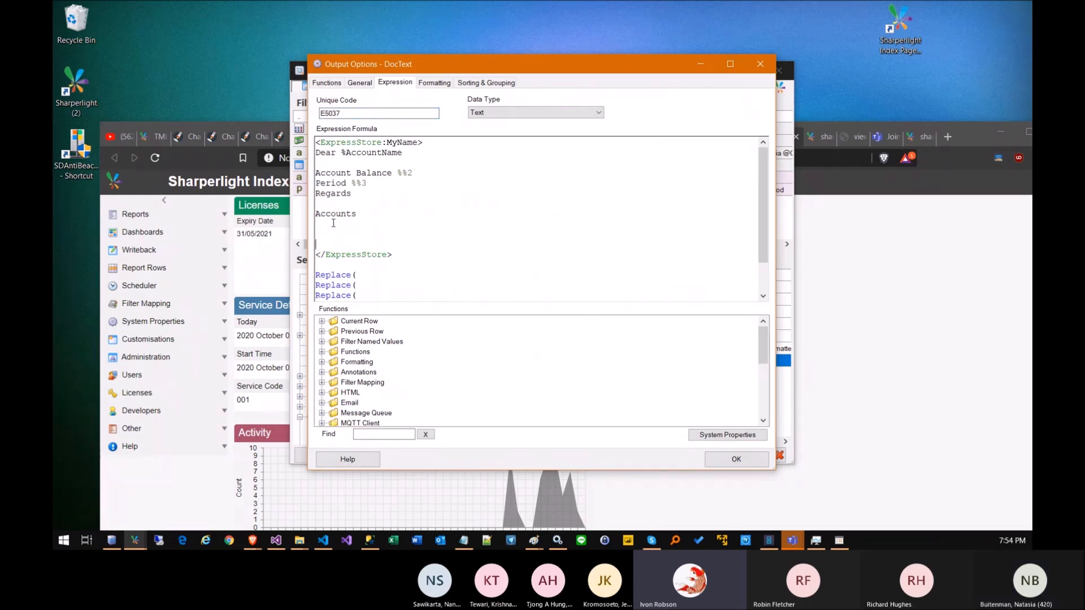
key(ctrl+v)
key(Return)
key(Return)
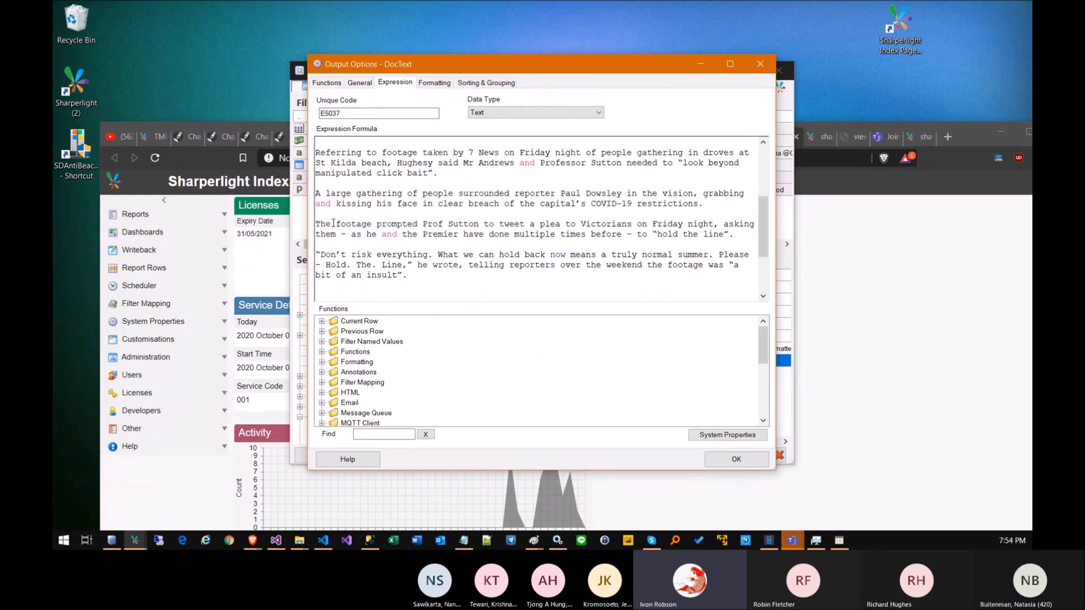
click(726, 463)
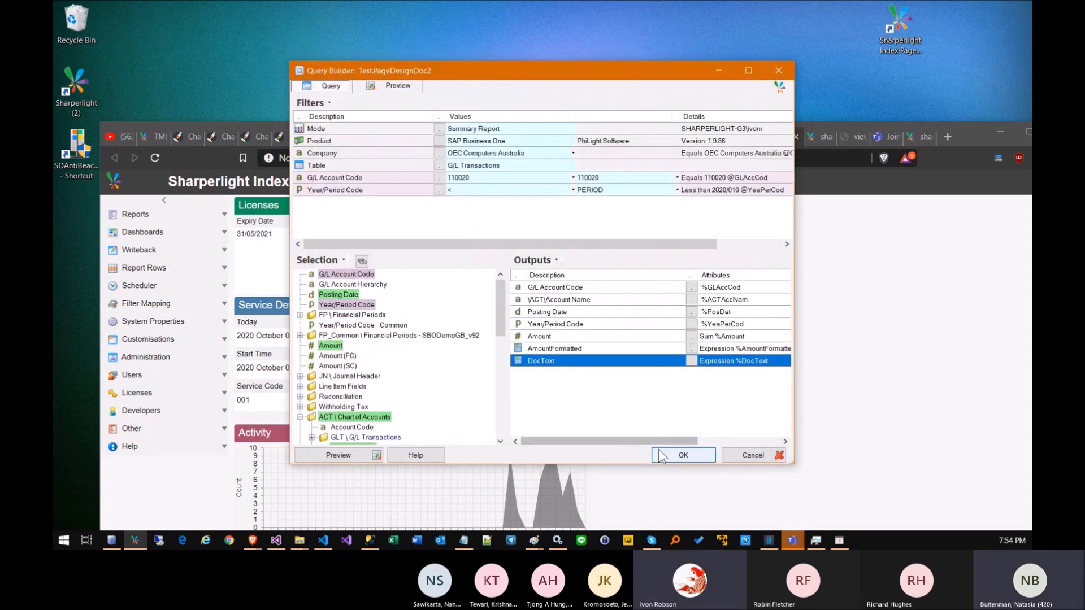
click(678, 455)
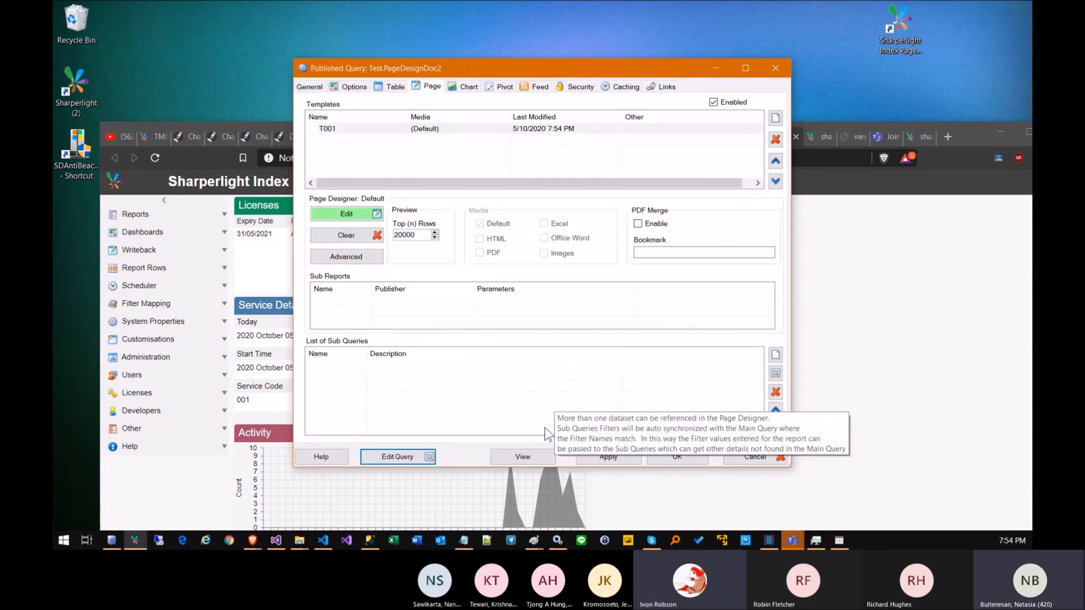
View the PageDesignDoc2 report in the browser to check the pasted paragraphs, and save the published query.
click(511, 456)
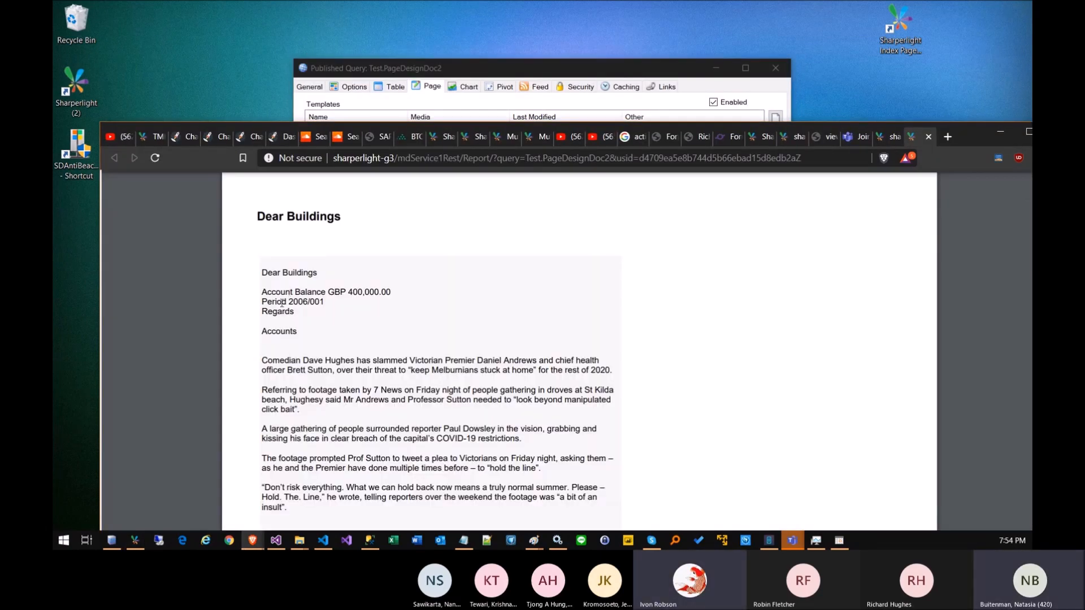
drag(971, 138, 959, 33)
drag(255, 256, 319, 398)
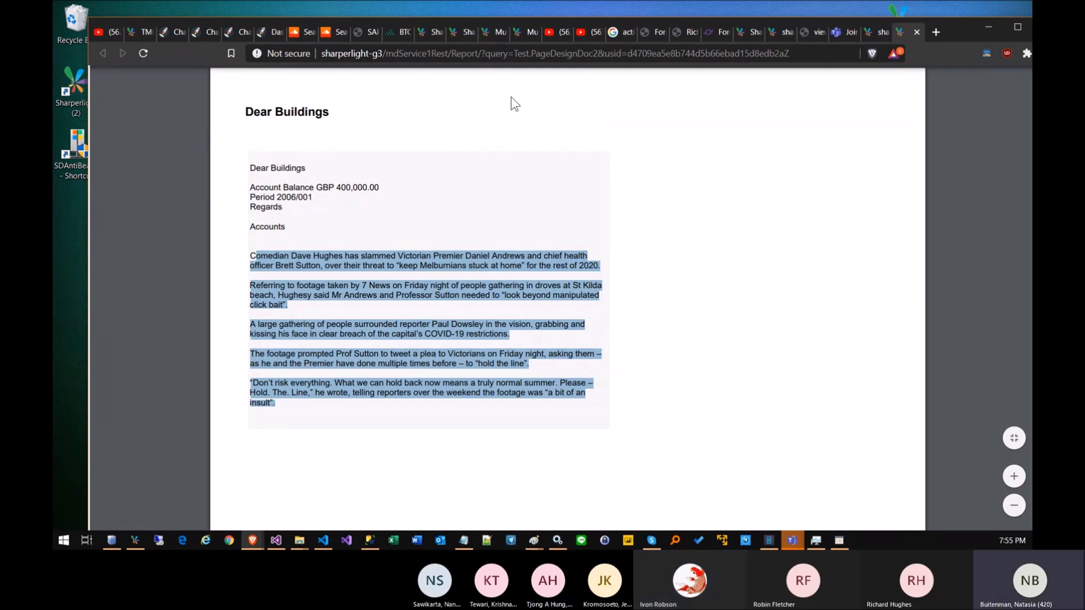
click(135, 540)
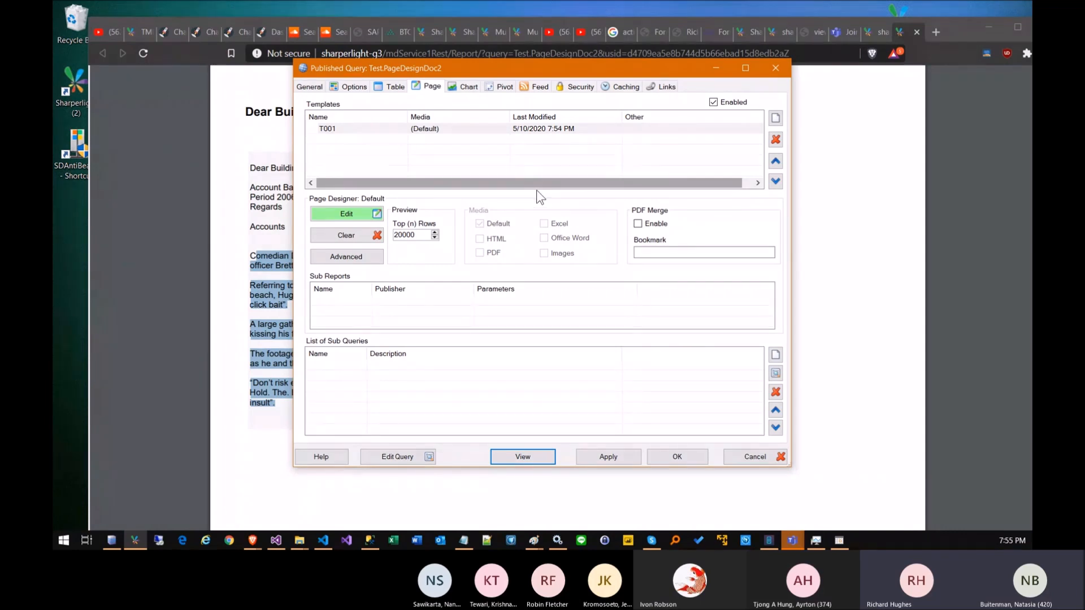
click(693, 459)
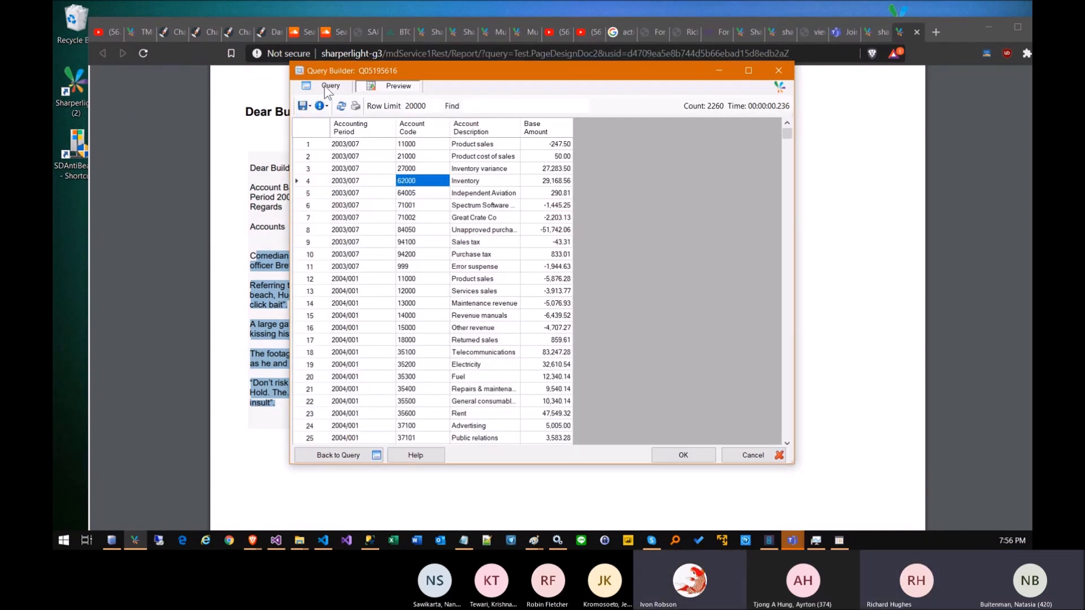
Limit the Ledger Transactions table filter to the top 10 rows.
click(328, 86)
click(345, 165)
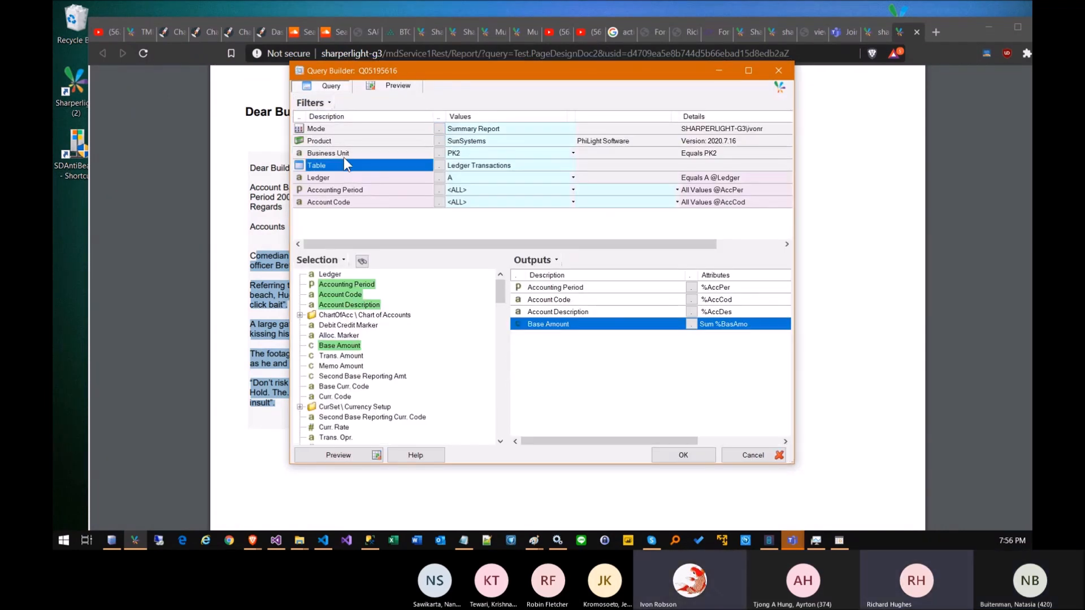
double_click(340, 161)
click(357, 162)
click(355, 148)
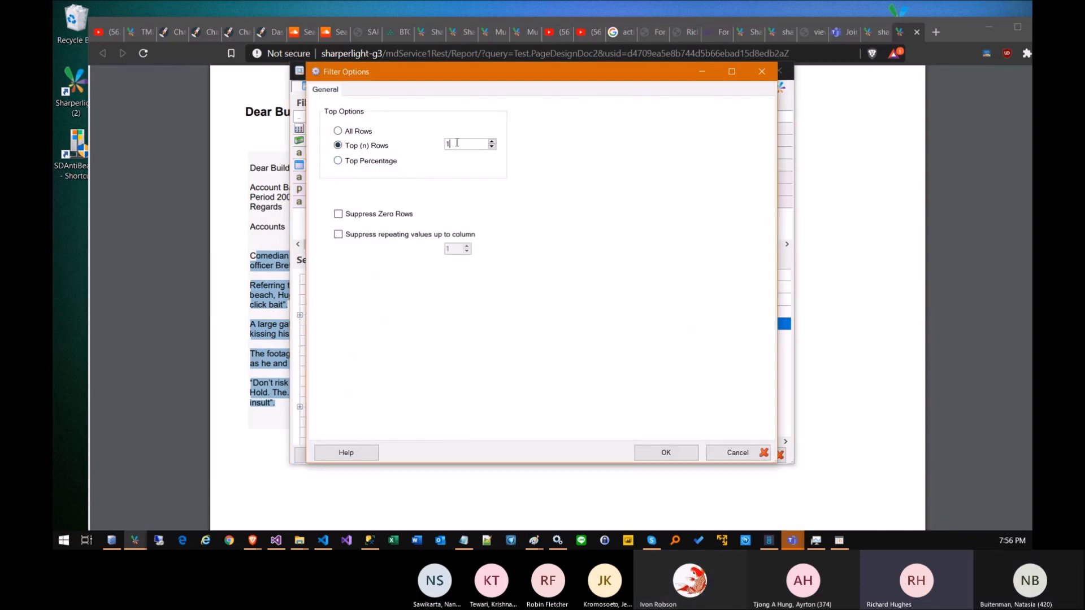
text(0)
click(667, 452)
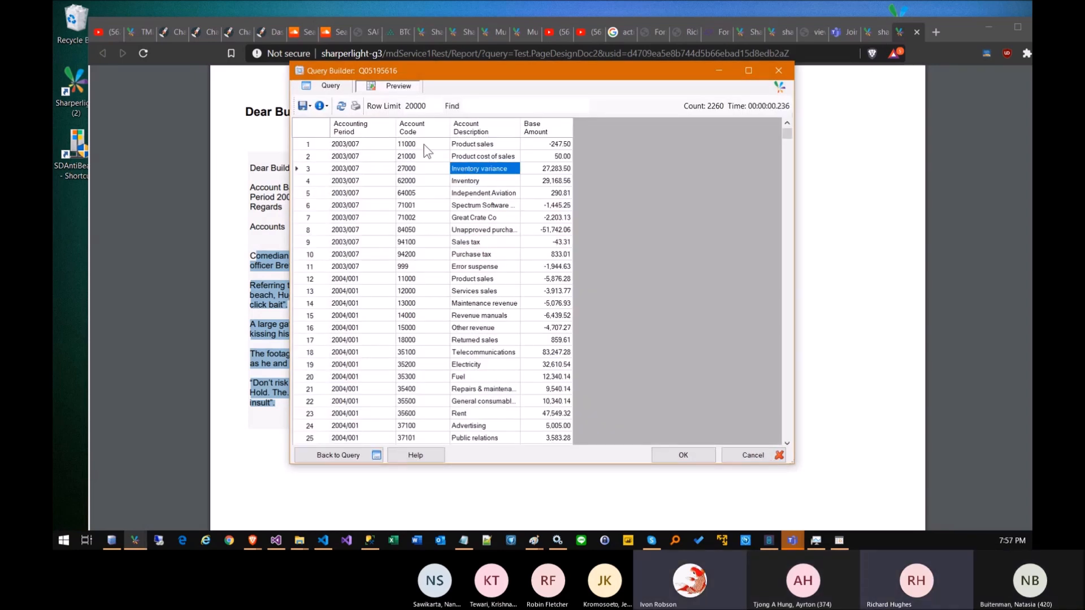
Refresh the query preview and examine the first account rows.
click(342, 105)
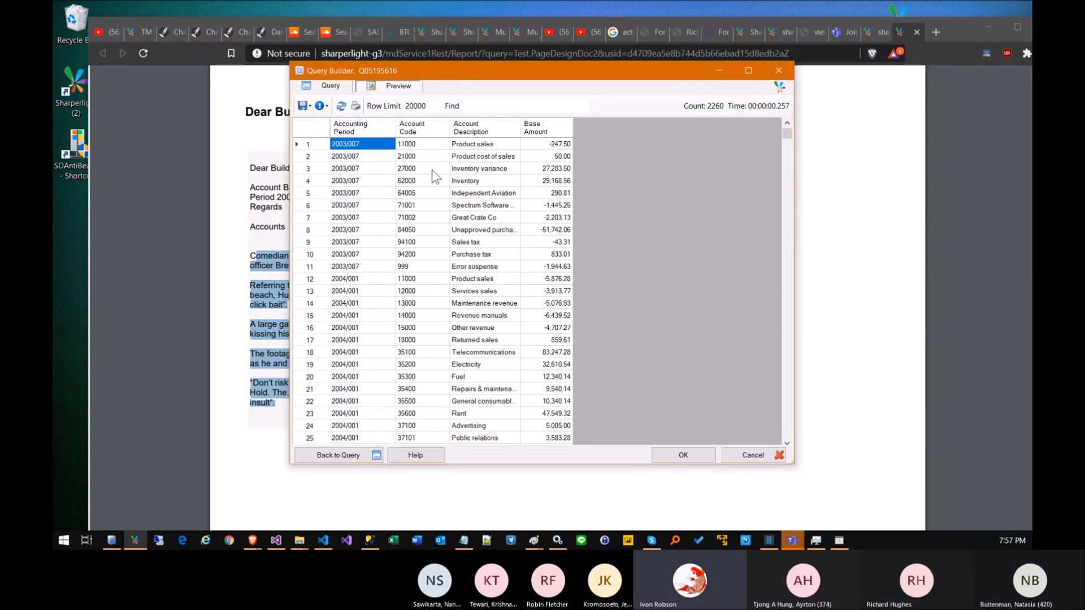
drag(340, 140, 542, 302)
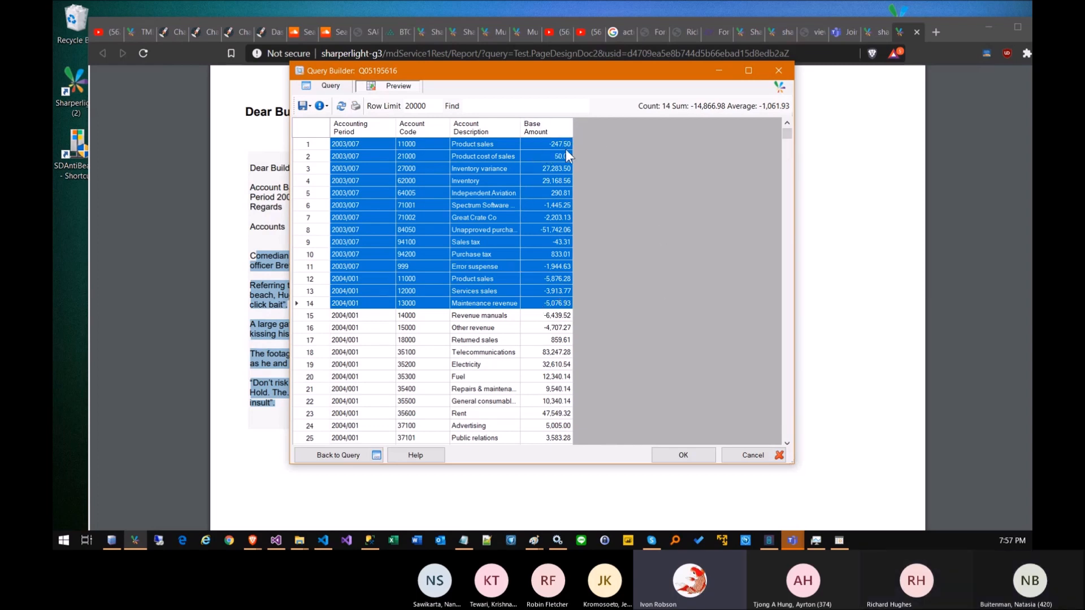
click(331, 86)
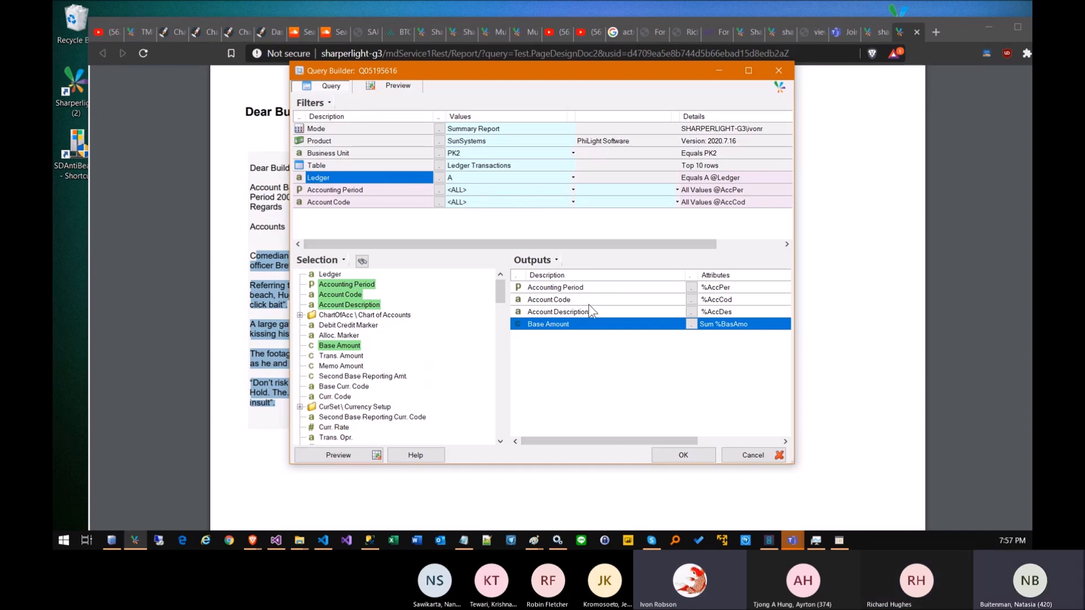
Accept the query definition and run the report in the browser with its existing filter values.
click(671, 456)
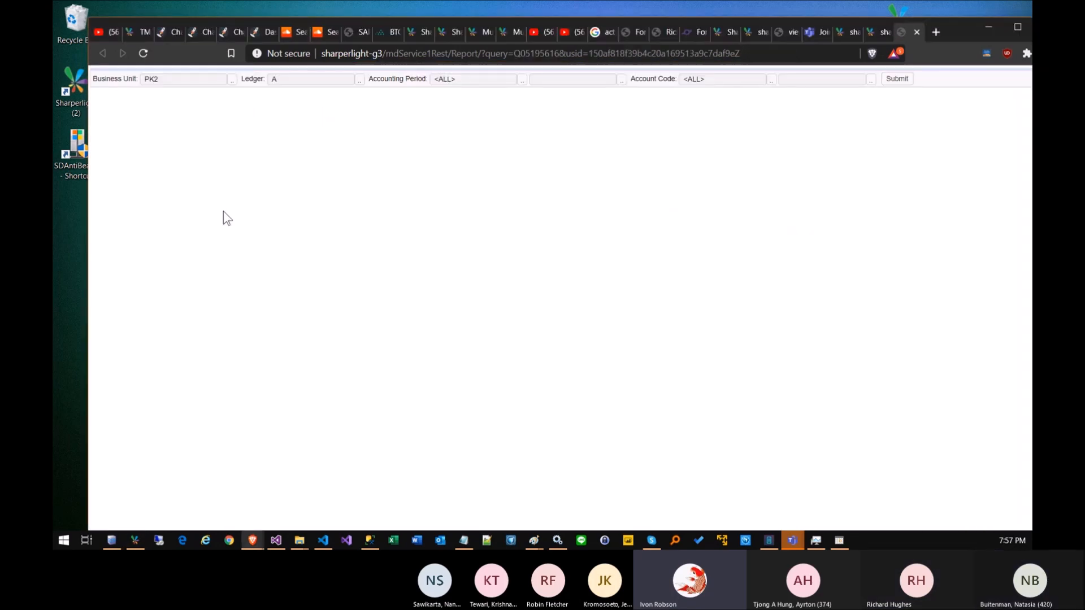
click(897, 79)
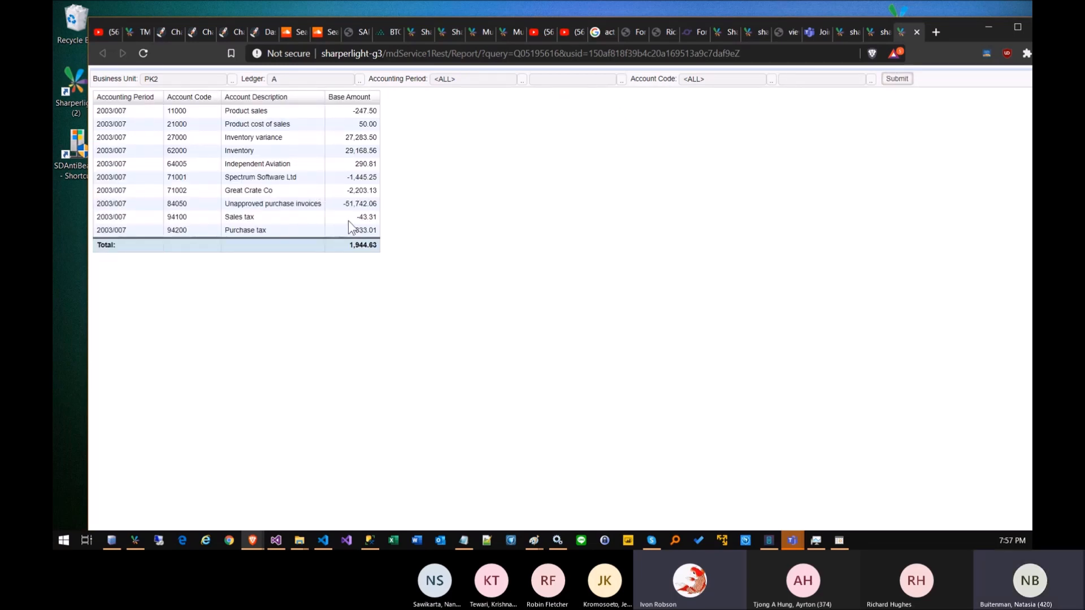
click(134, 540)
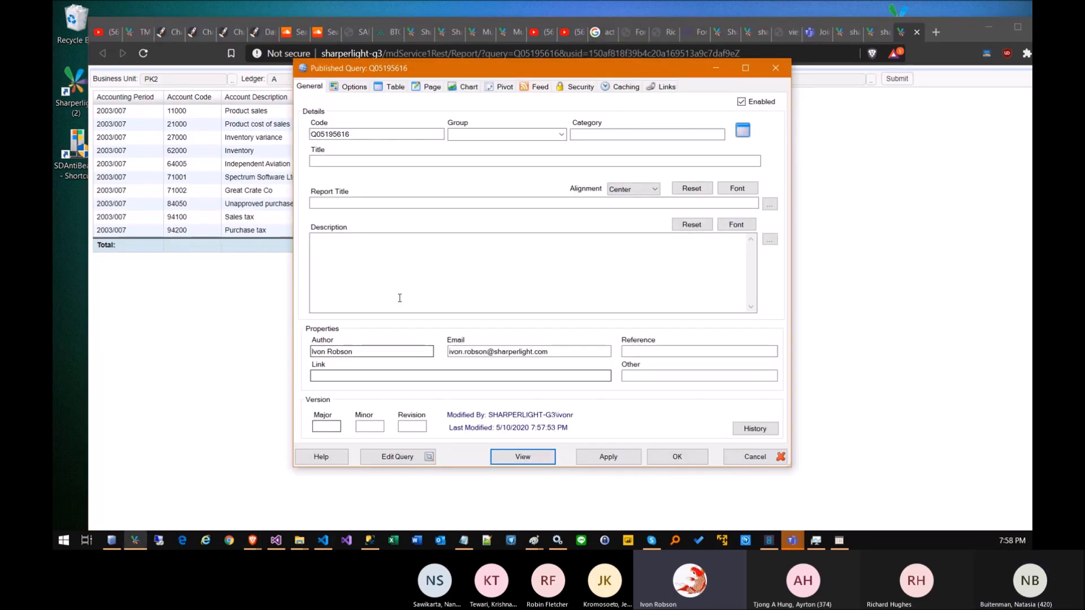
Open the published query's page template in the Page Designer and delete the default table from the body.
click(411, 90)
click(356, 212)
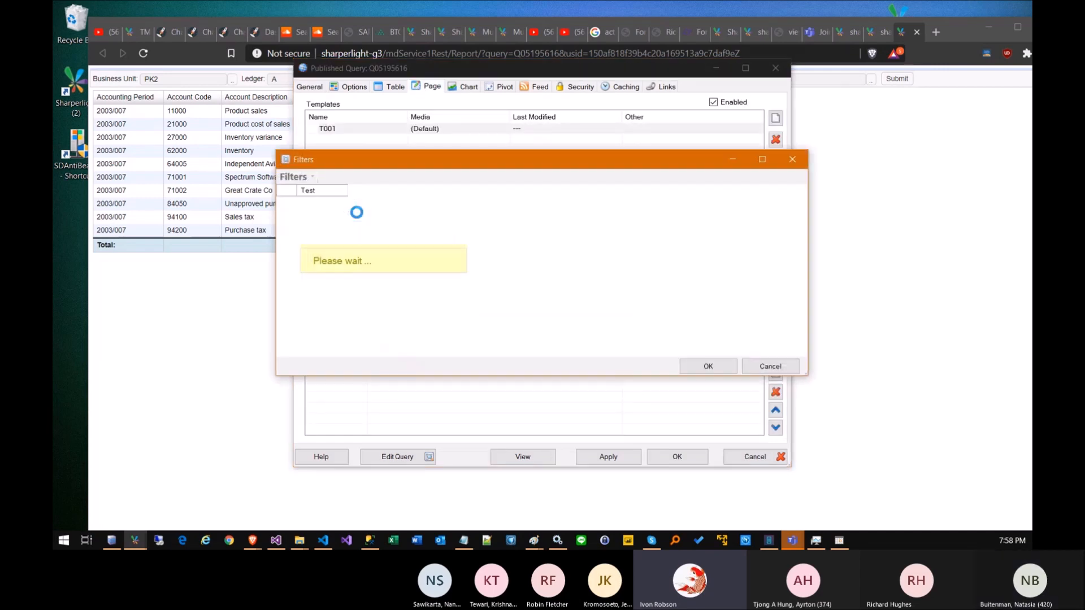
click(696, 360)
click(372, 198)
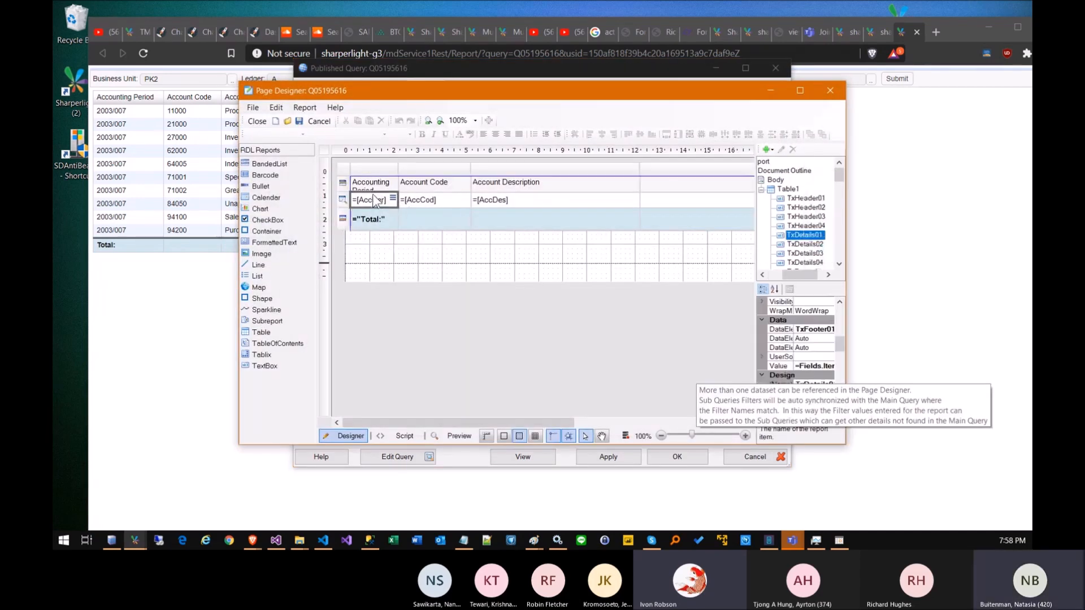
click(347, 171)
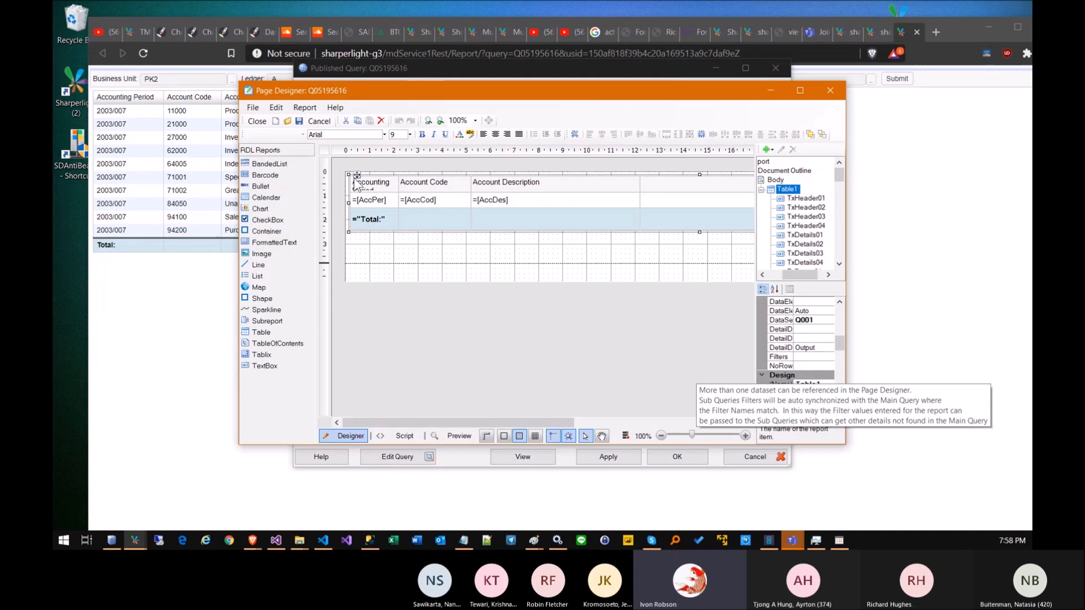
key(Delete)
click(514, 293)
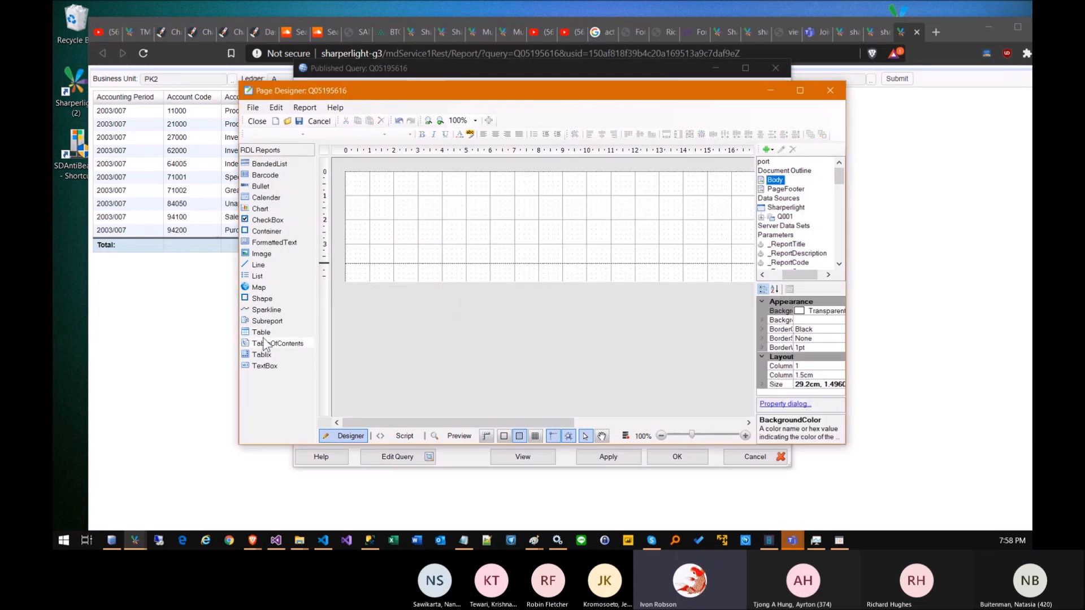
Add a text box to the report body and set its value to the expression ="Account " + Fields!AccCod.Value.
drag(269, 367, 400, 209)
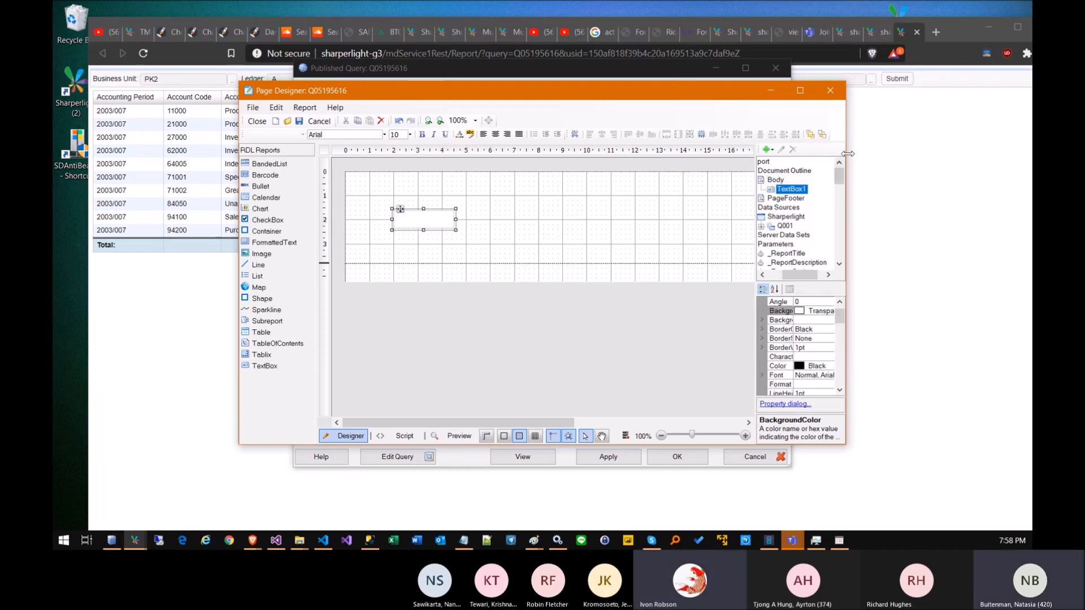
drag(848, 153, 678, 154)
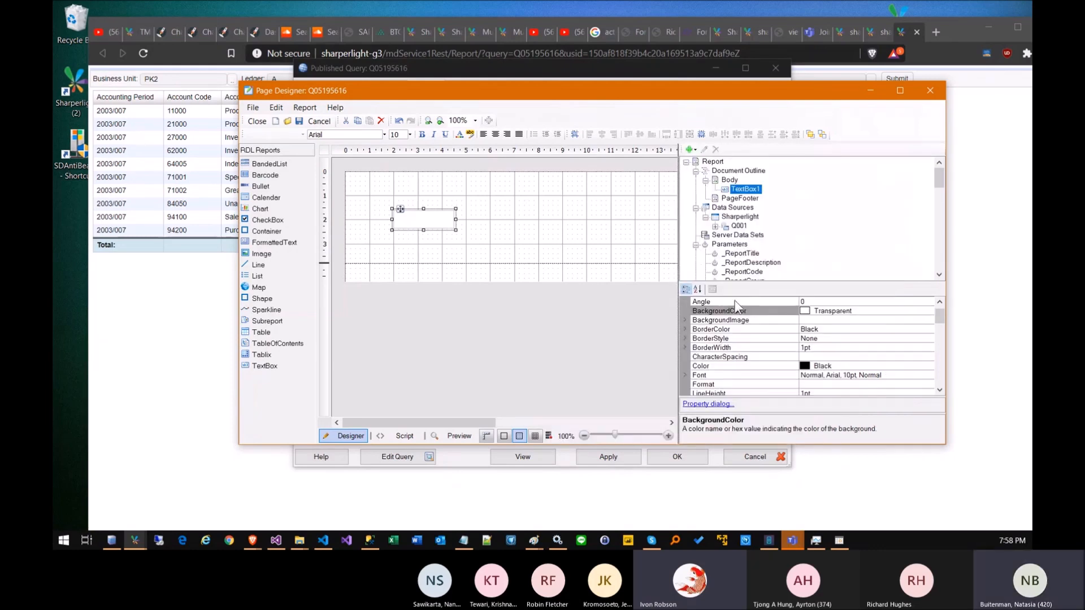
scroll(824, 381, down, 4)
scroll(831, 382, down, 2)
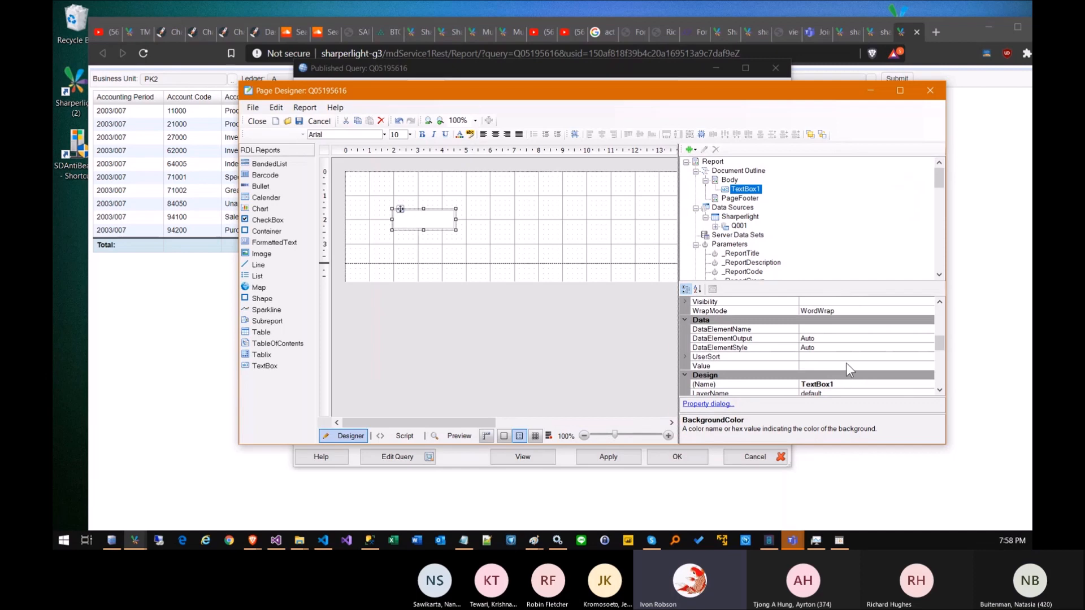
click(845, 364)
scroll(933, 362, down, 3)
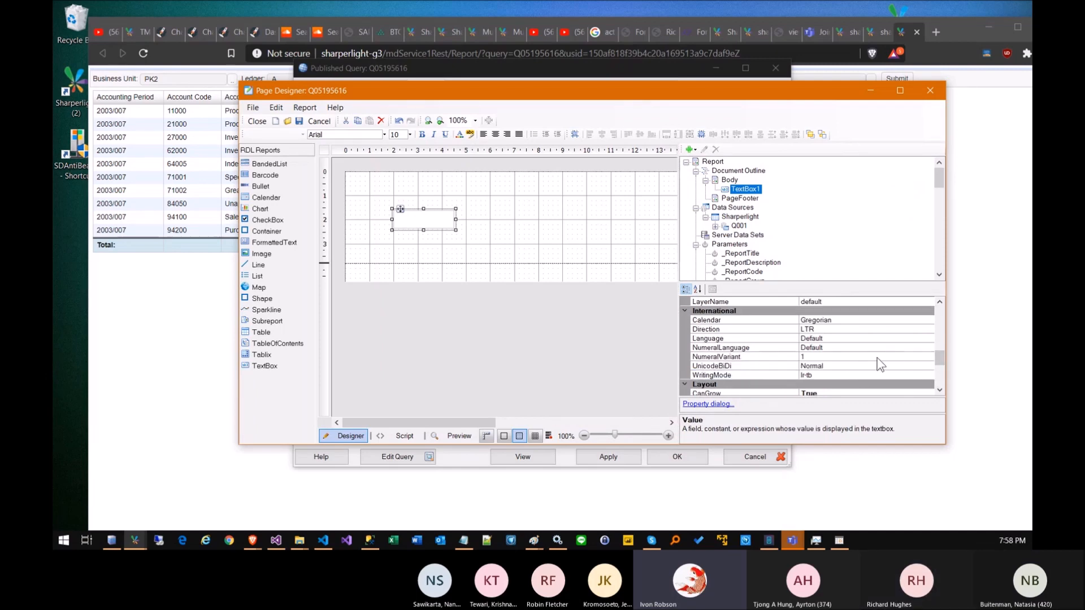
scroll(847, 370, up, 3)
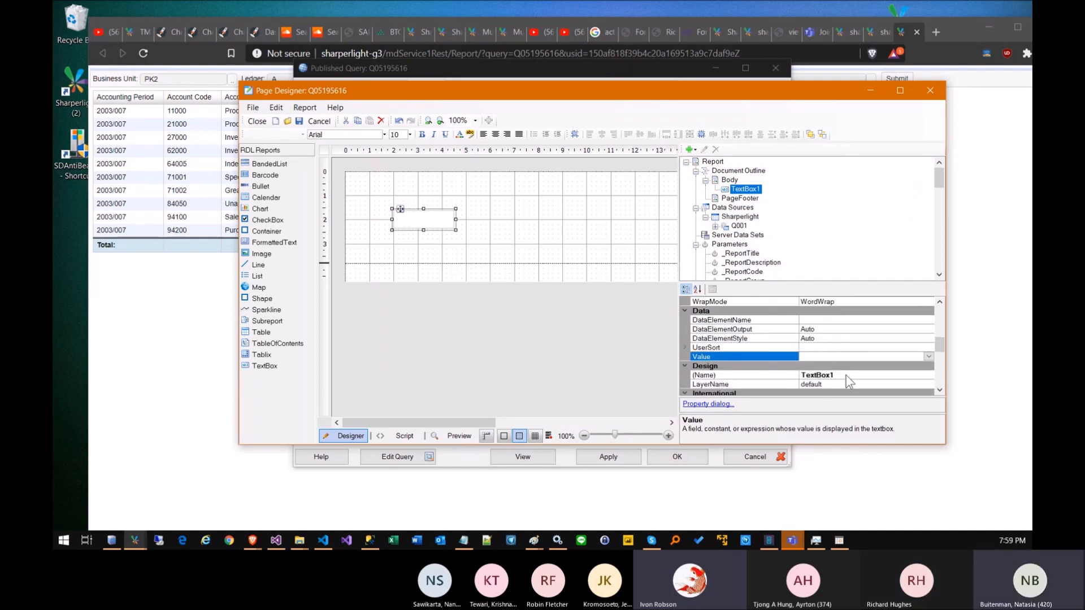
click(836, 358)
click(846, 367)
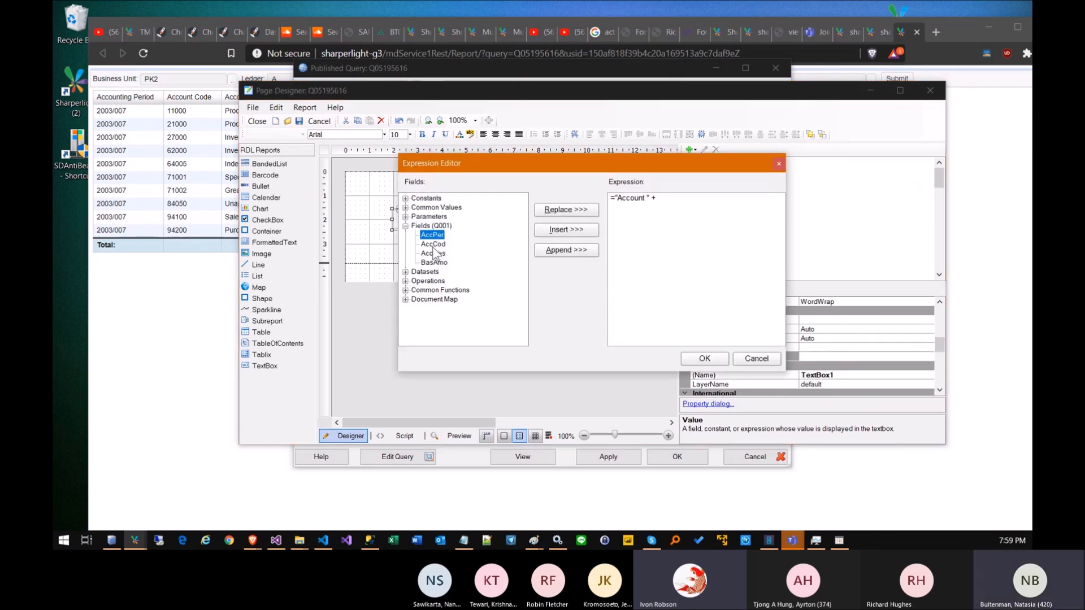
double_click(432, 245)
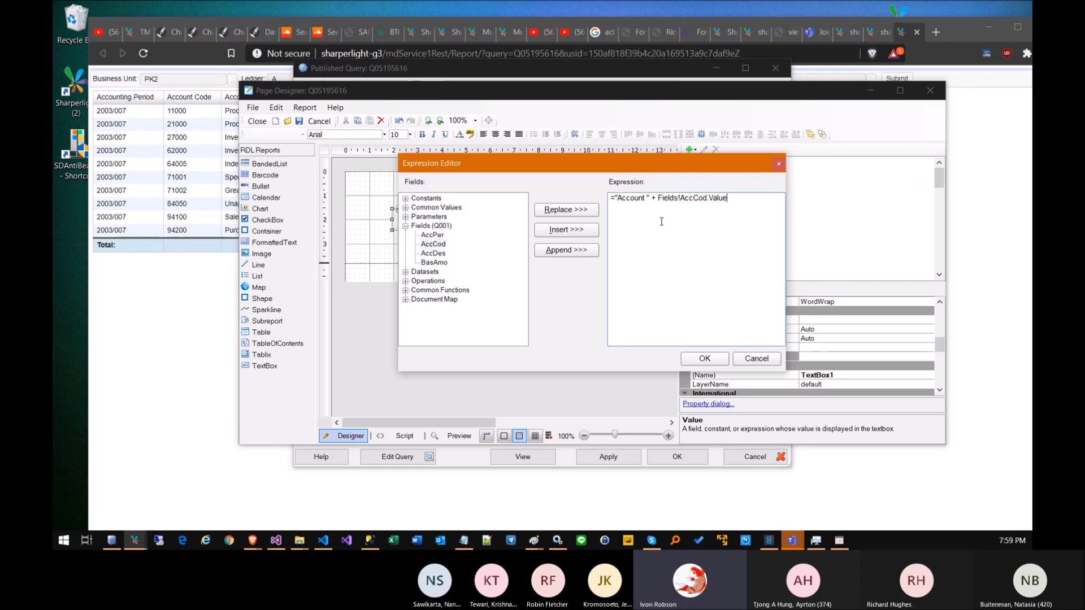
click(704, 359)
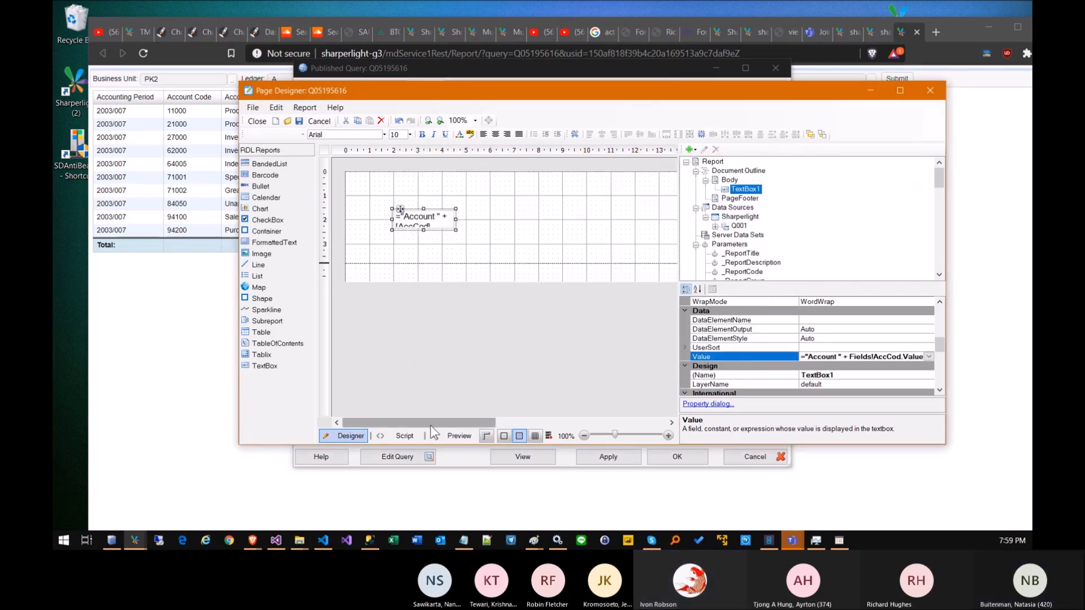
Preview the page with the account text box, and remove the box from the report body.
click(455, 436)
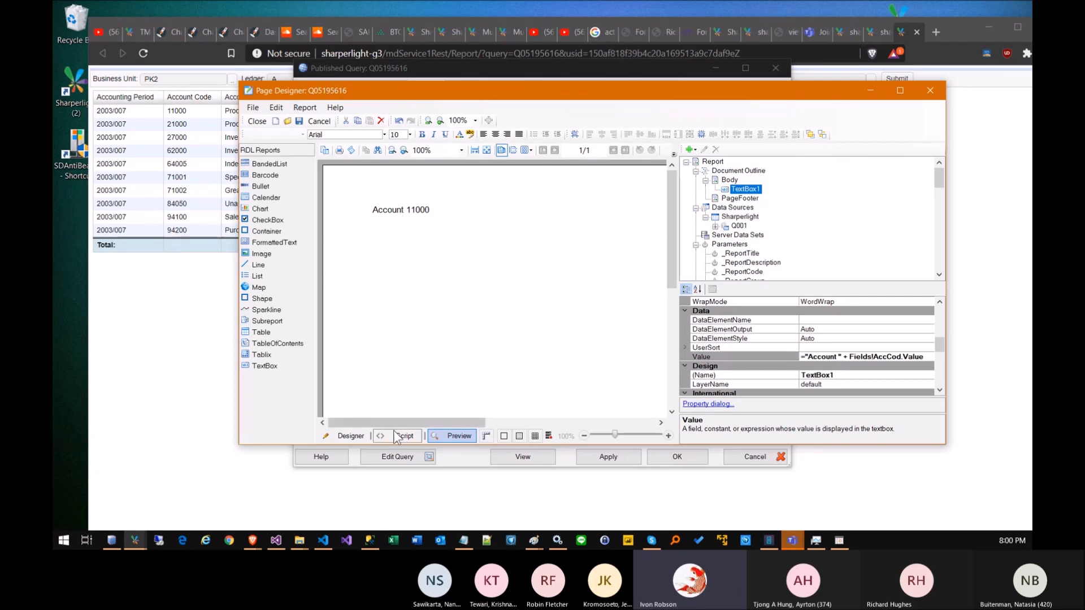
click(350, 436)
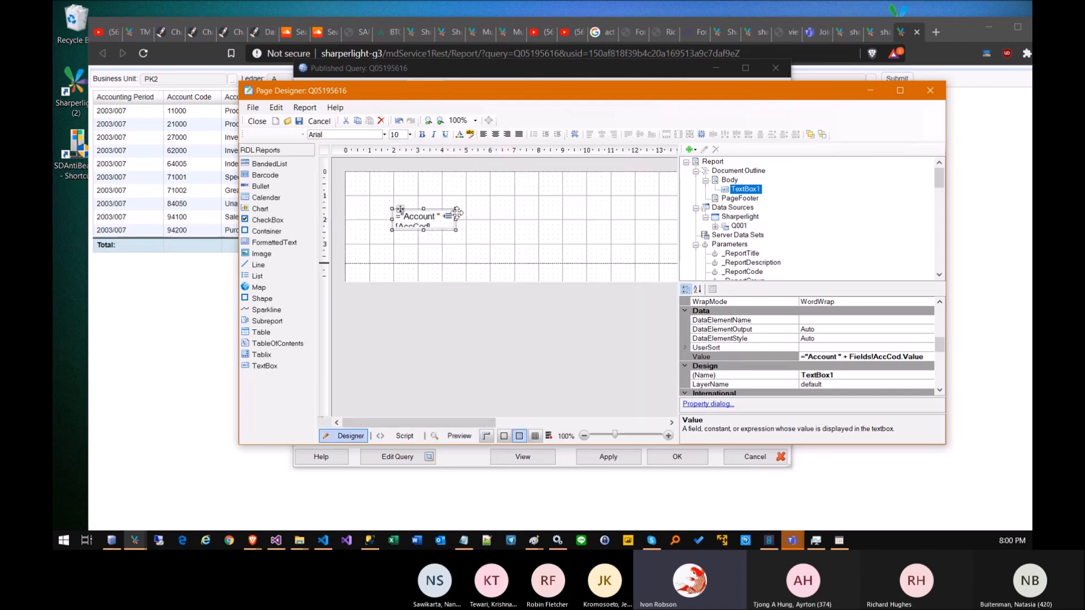
drag(457, 218, 537, 218)
click(433, 267)
Draw a table about 11 cm wide in the body and bind its first detail cell to AccCod.
click(261, 331)
mouse_move(367, 190)
mouse_down()
mouse_move(625, 237)
mouse_move(641, 250)
mouse_up()
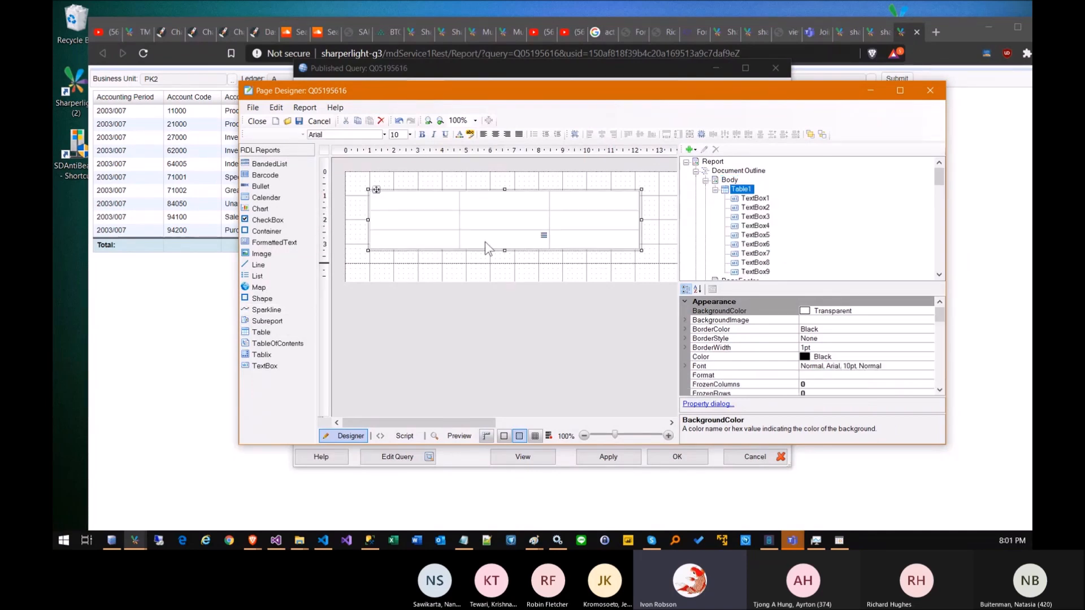
click(454, 216)
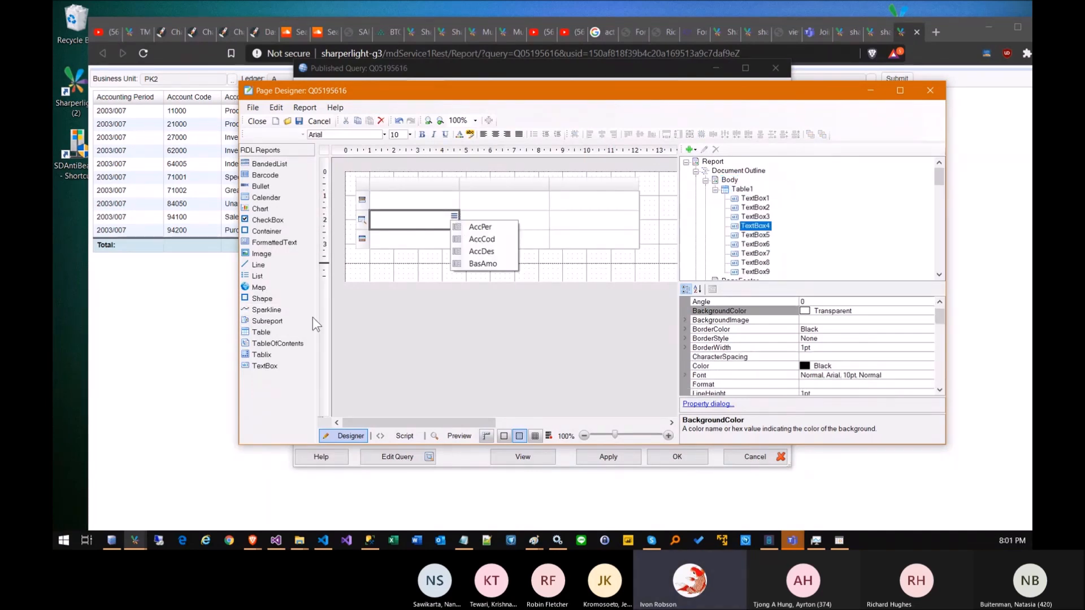
click(488, 243)
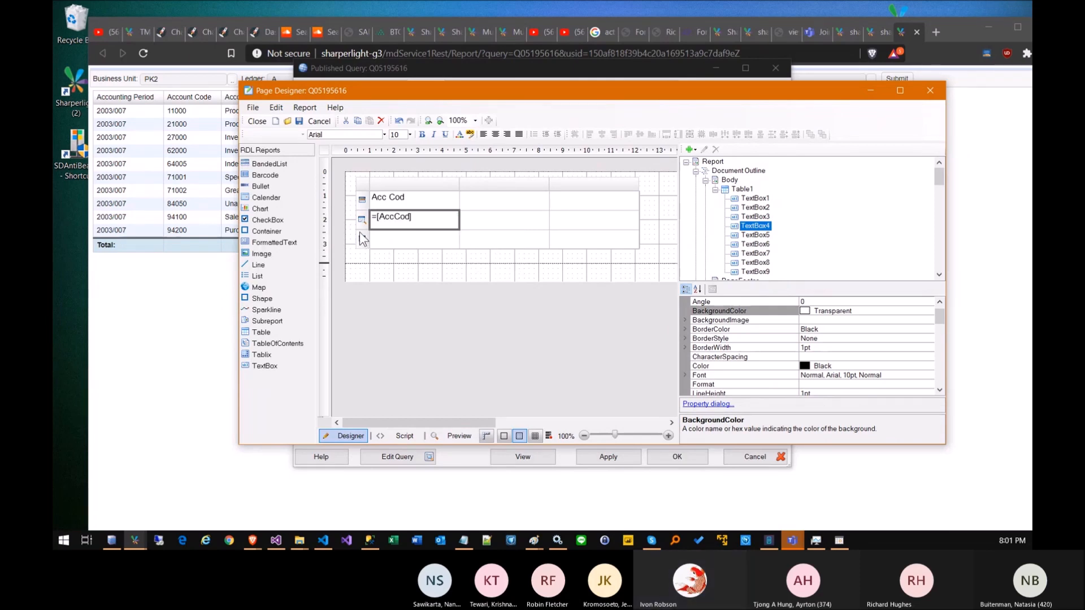
Enlarge the table's detail row to about 9 cm high and first column to about 10 cm wide, and place a container in that detail cell.
drag(361, 228, 386, 412)
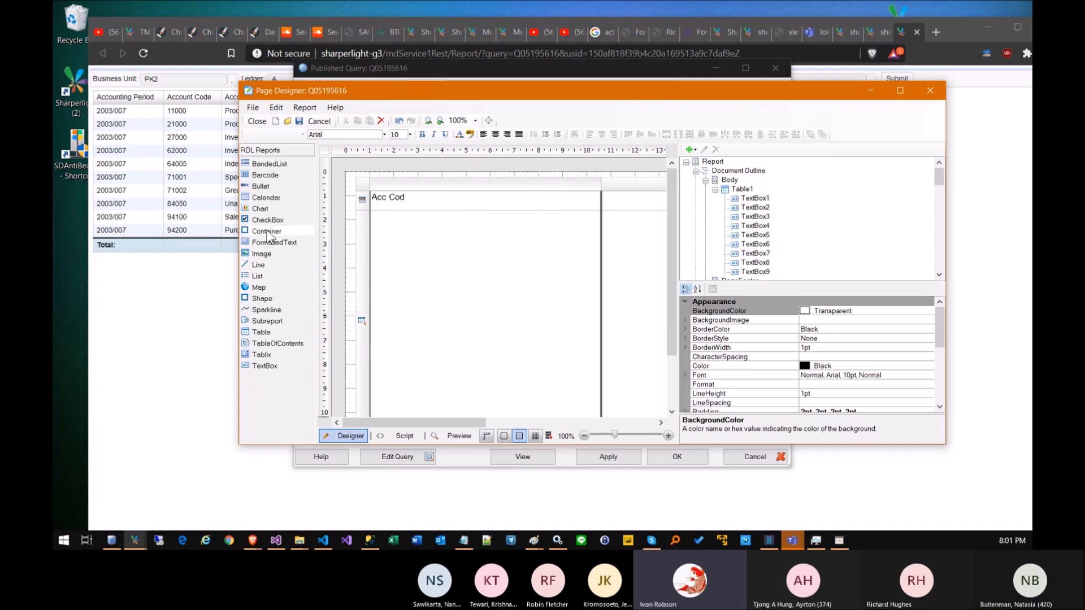
click(386, 223)
double_click(264, 230)
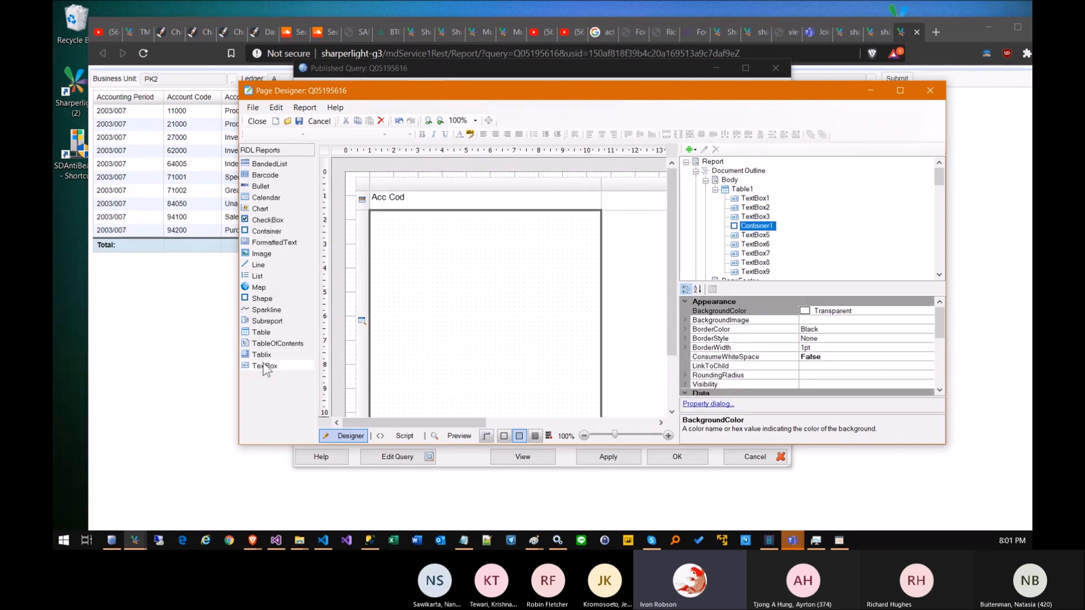
Add a text box near the top of the container and bind it to AccCod.
drag(266, 367, 399, 224)
click(371, 317)
click(453, 231)
click(477, 252)
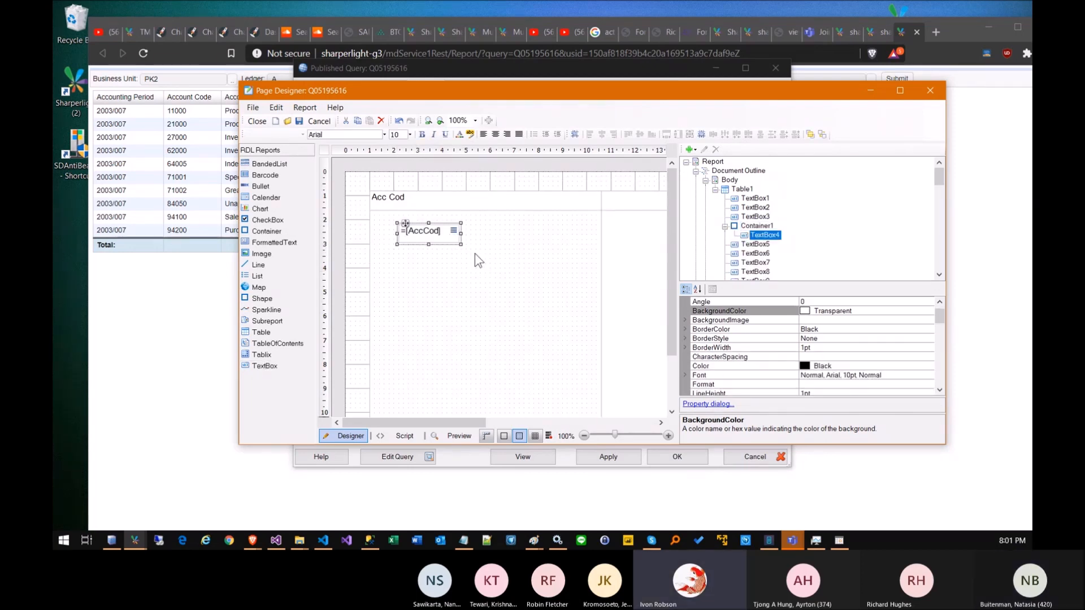
Add a second text box below the AccCod box, bind it to AccDes, and widen it to about 5 cm.
drag(264, 365, 416, 288)
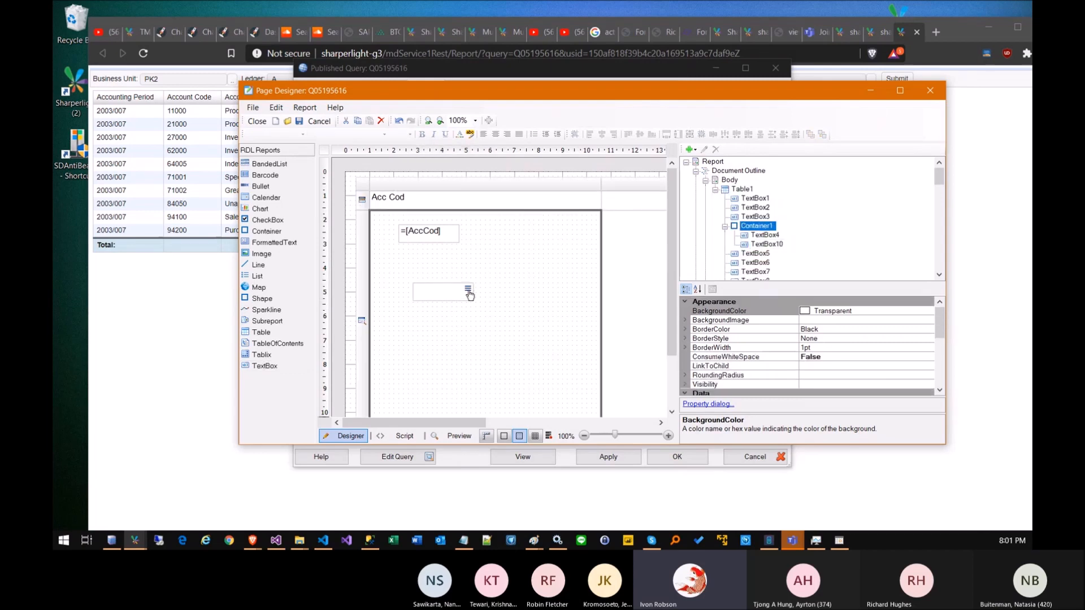
click(467, 289)
click(506, 325)
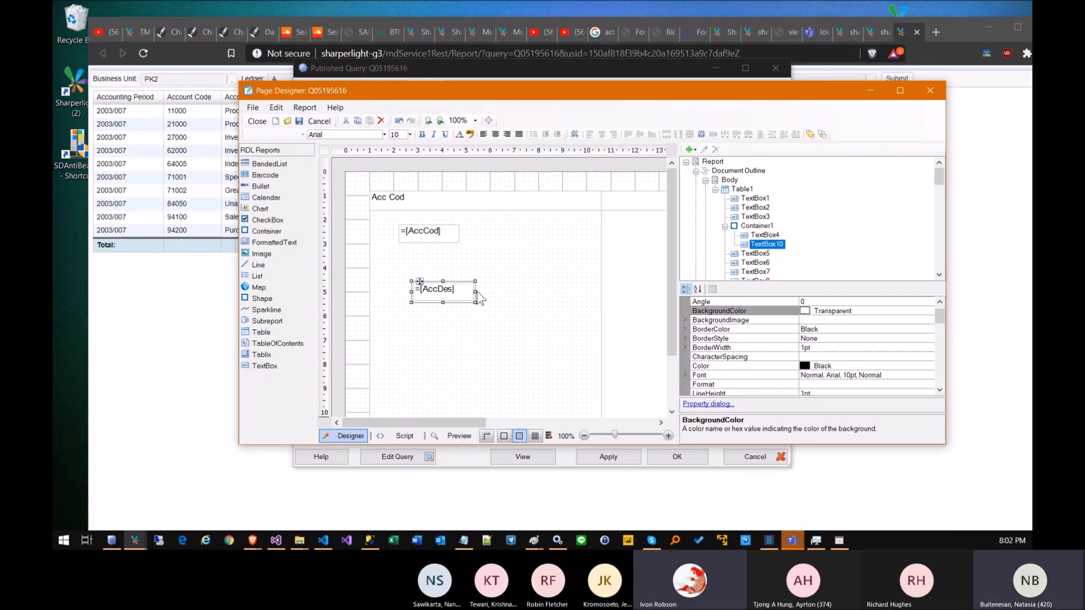
drag(474, 293, 530, 290)
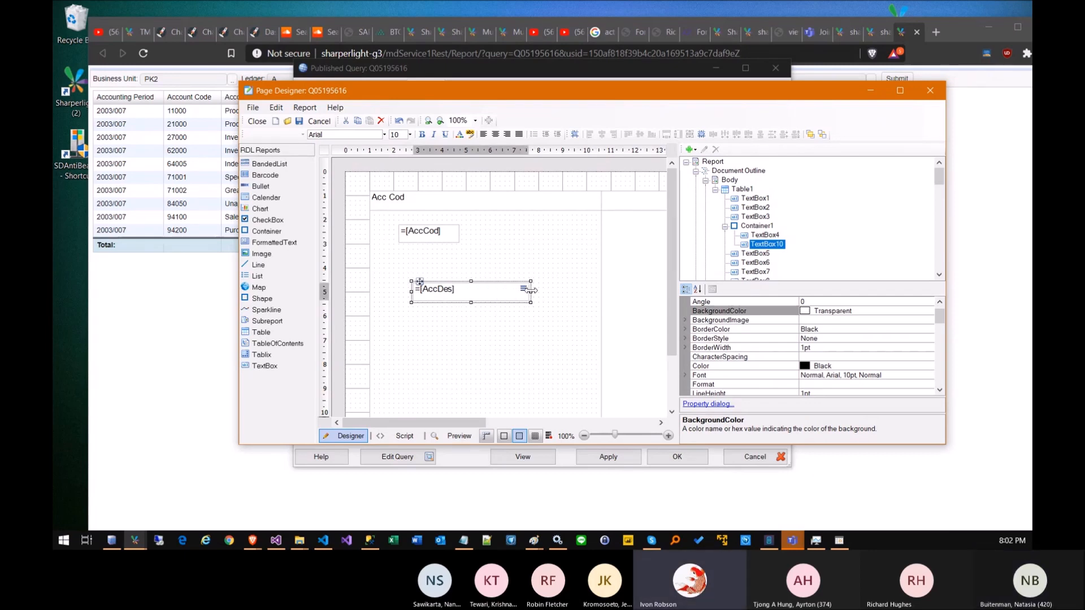
Preview the page design and check the account codes and descriptions on the second page.
click(459, 435)
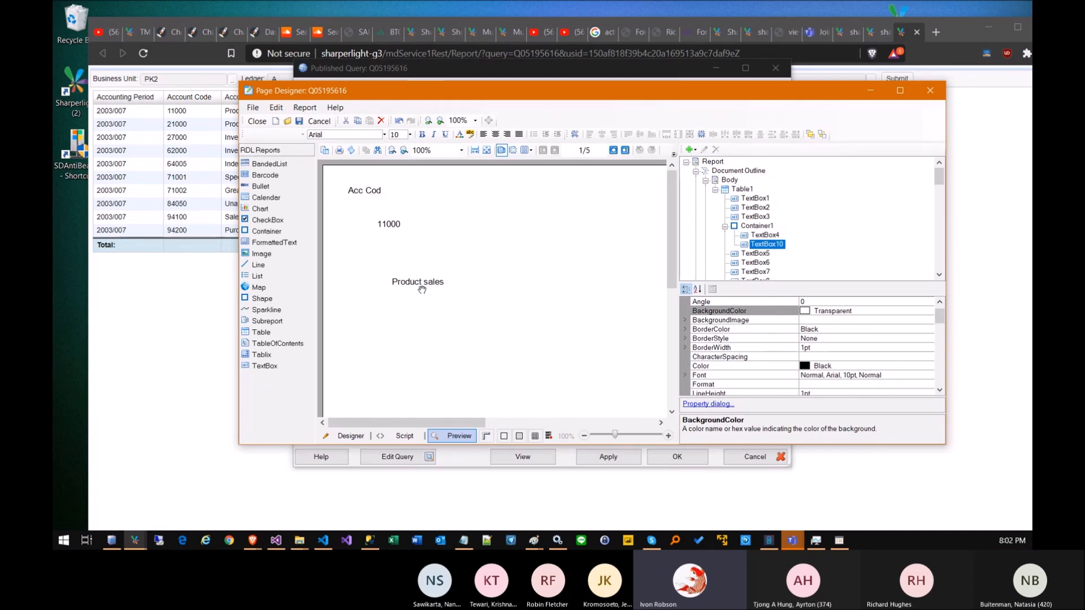
click(613, 150)
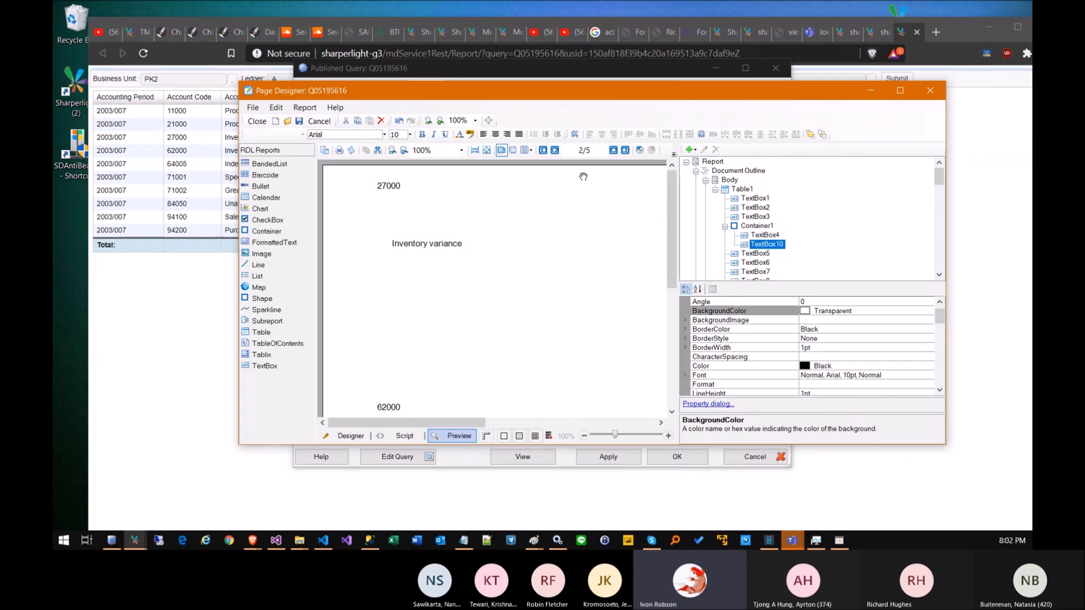
scroll(396, 346, down, 3)
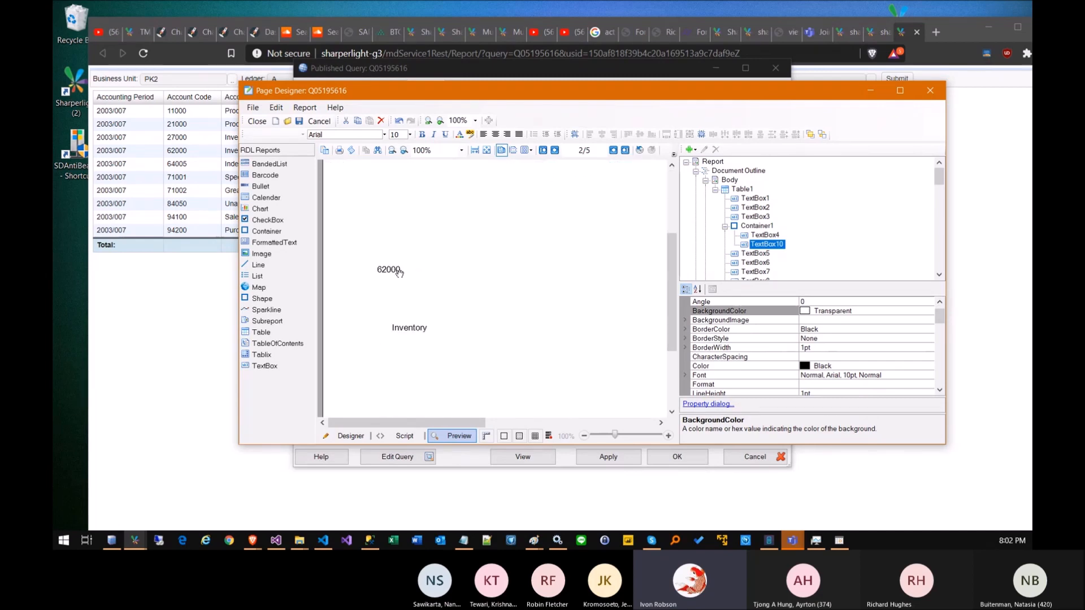
Shorten the table's detail row to about 8.8 cm and check the result in a preview before closing the page designer.
scroll(394, 269, up, 2)
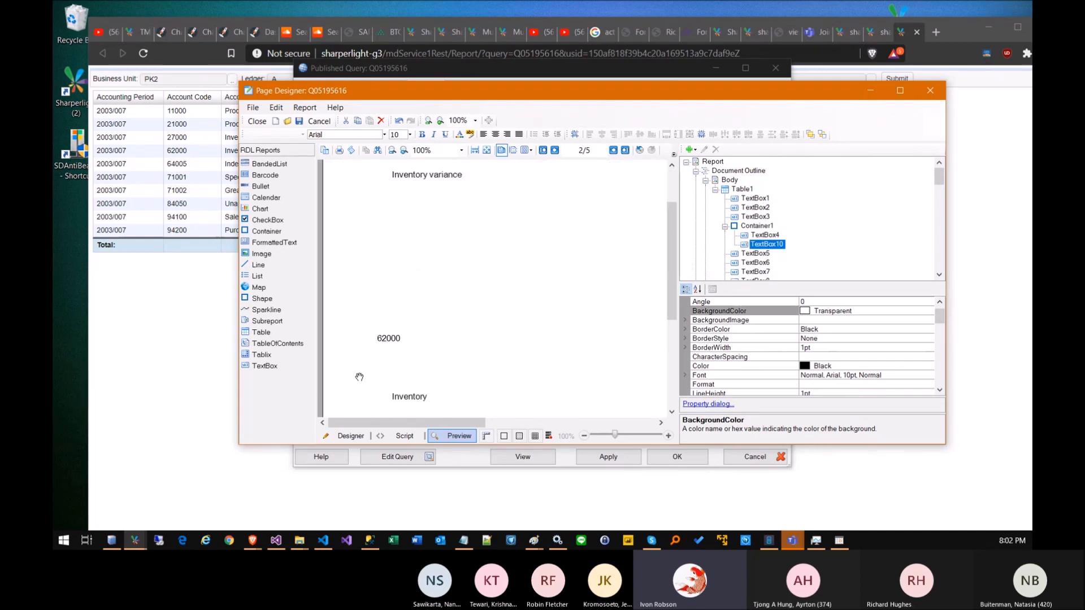
click(350, 436)
click(388, 366)
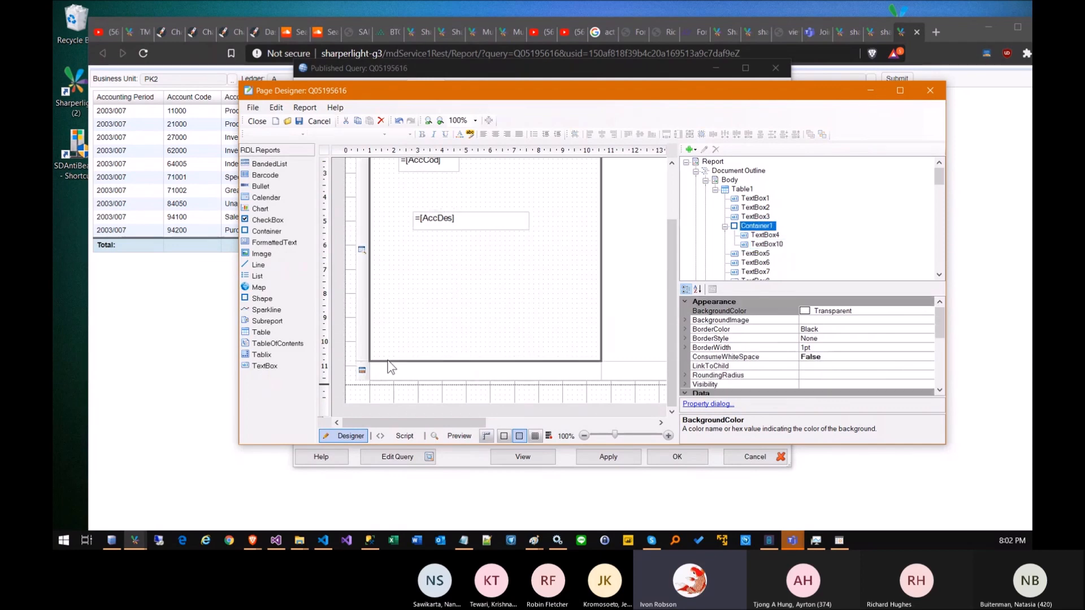
drag(359, 362, 418, 283)
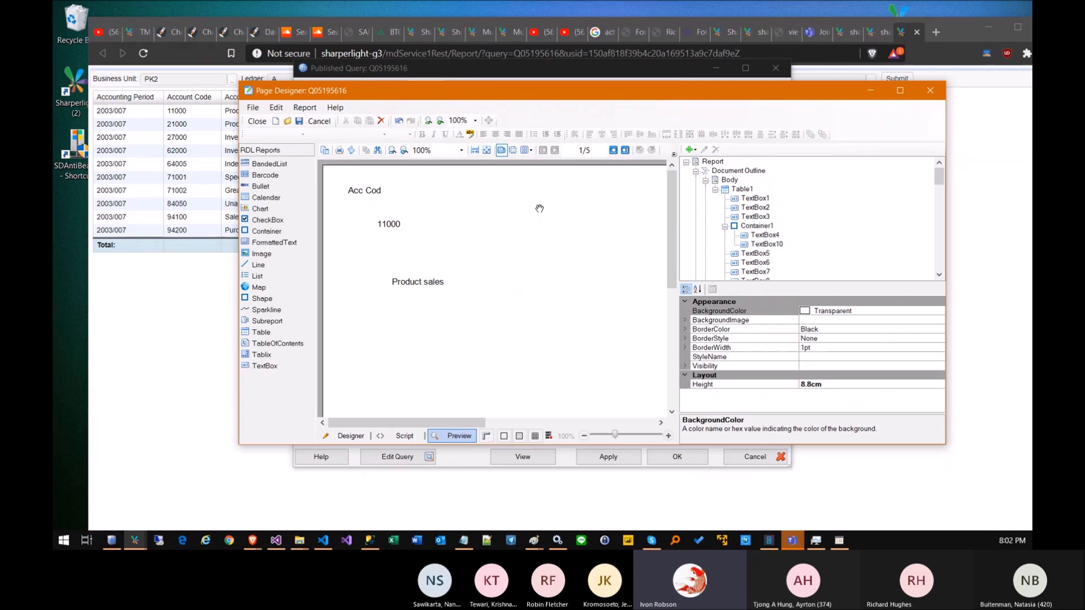
click(613, 150)
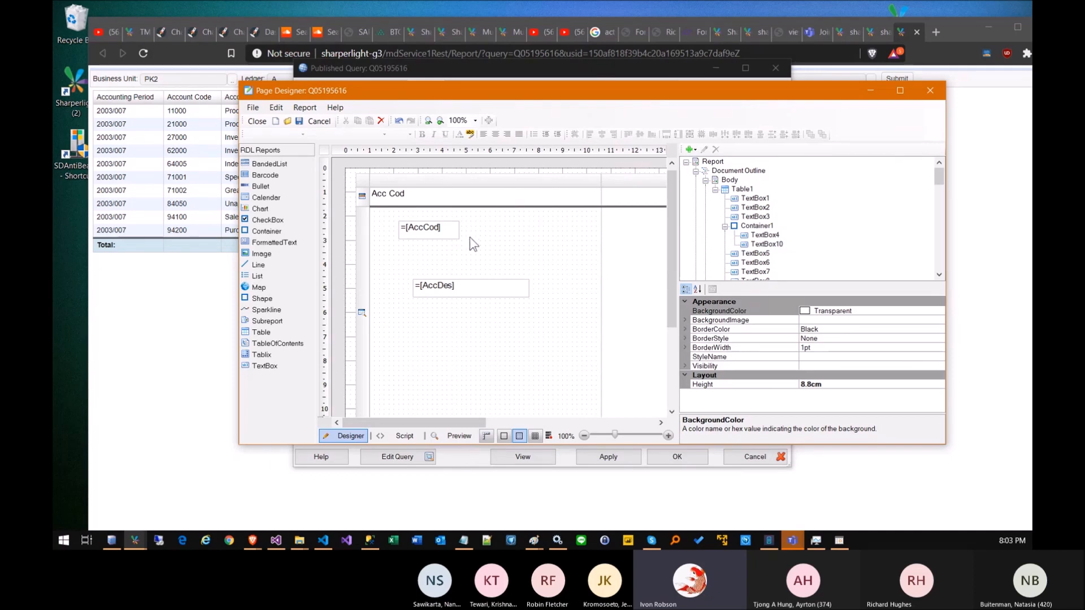
click(256, 122)
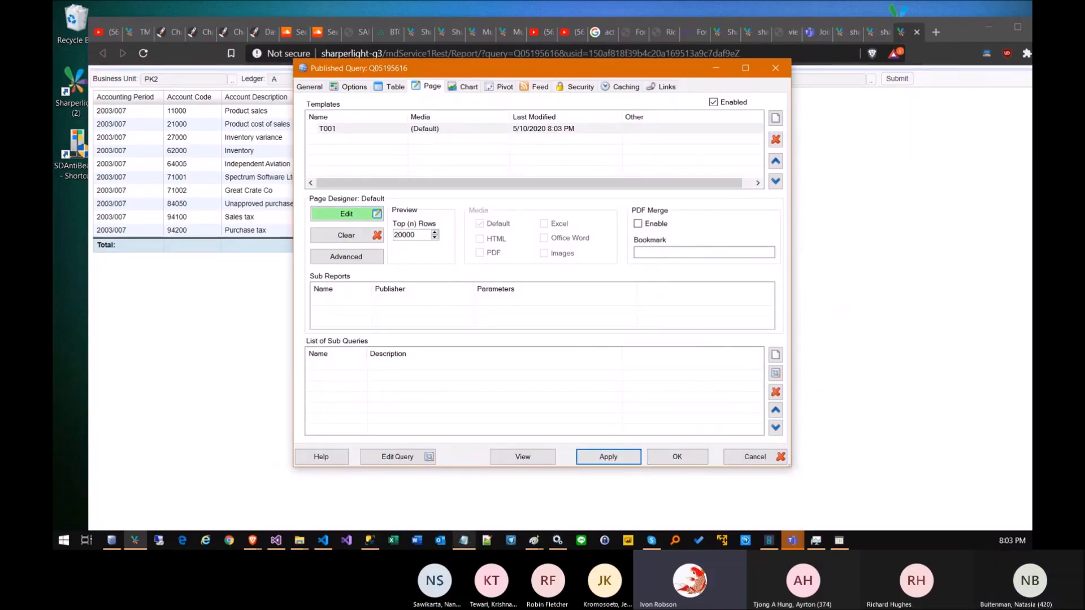
Open the Scheduler, filter its tasks by "train", and open the SalesEmailByComp task in the Training group.
click(135, 541)
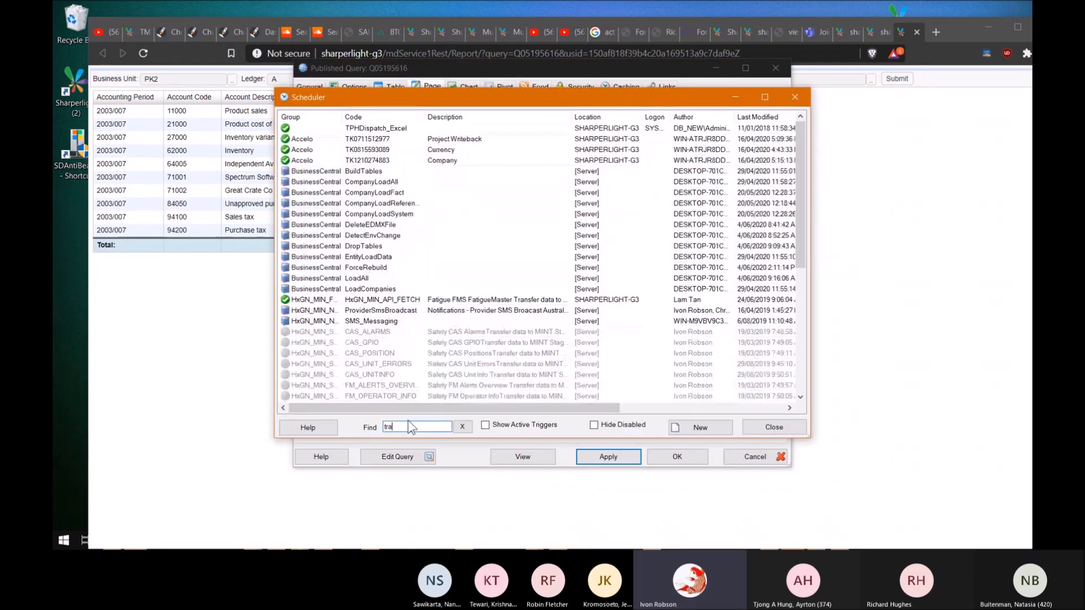
text(in)
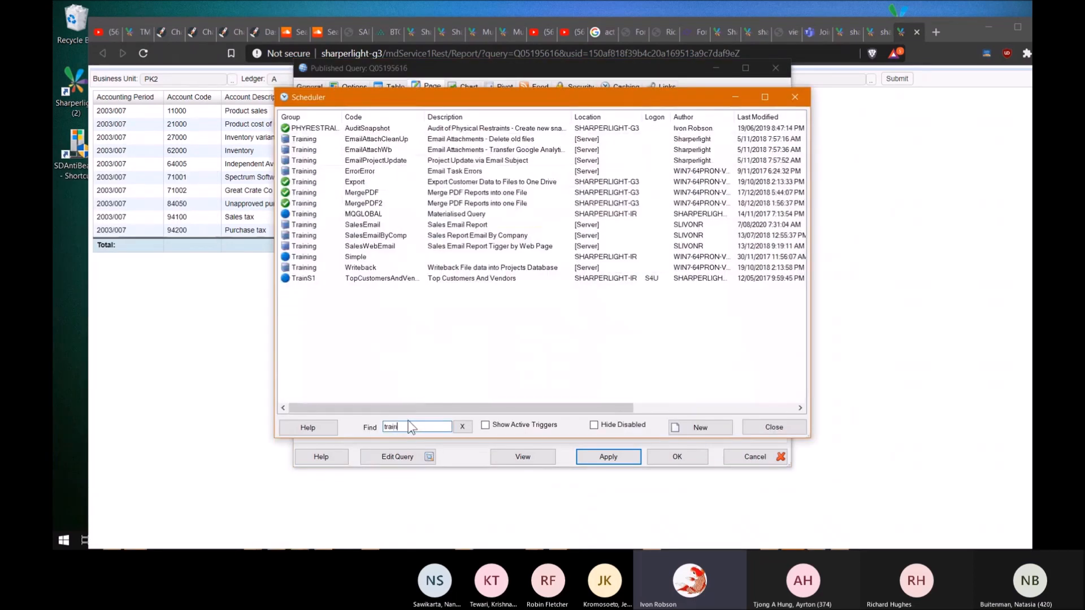
click(364, 237)
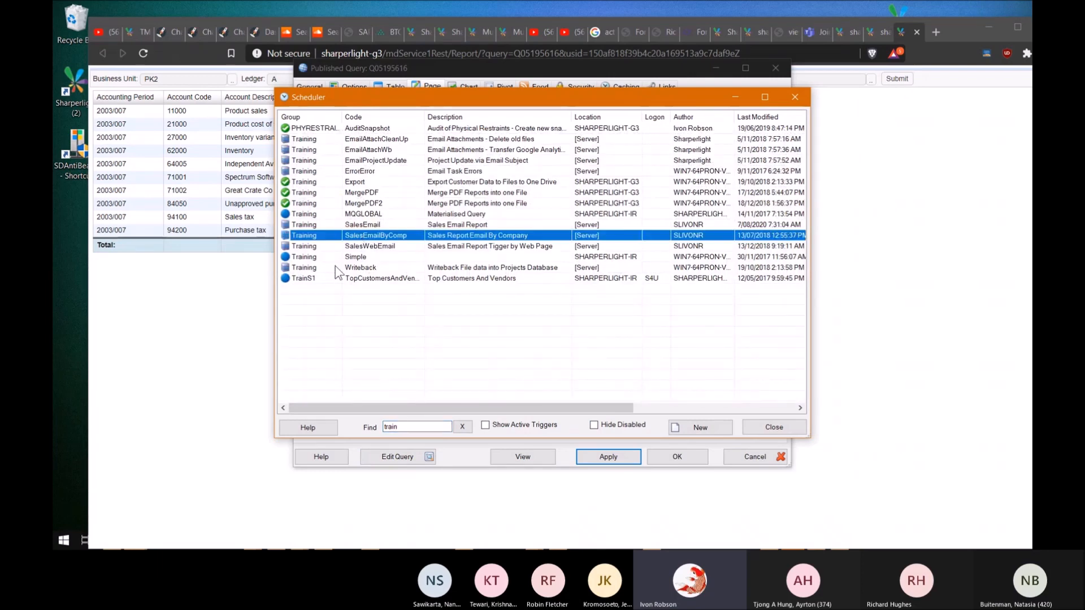
click(347, 225)
click(349, 236)
double_click(362, 236)
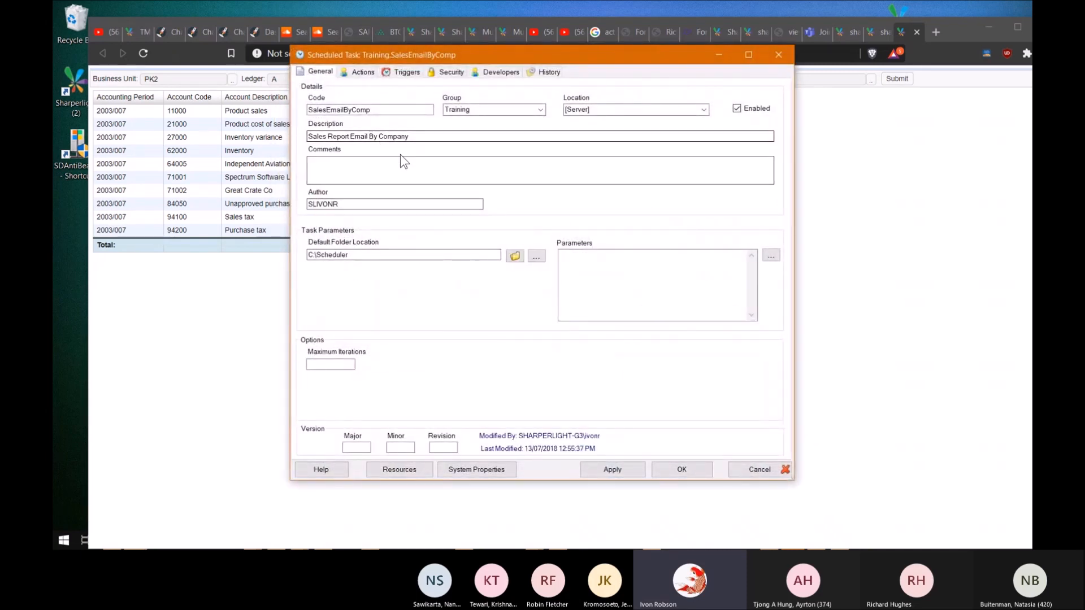
Review the task's Query Combinations and Publisher Save As actions, examining the report code, Company query parameter and PDF file path.
click(362, 73)
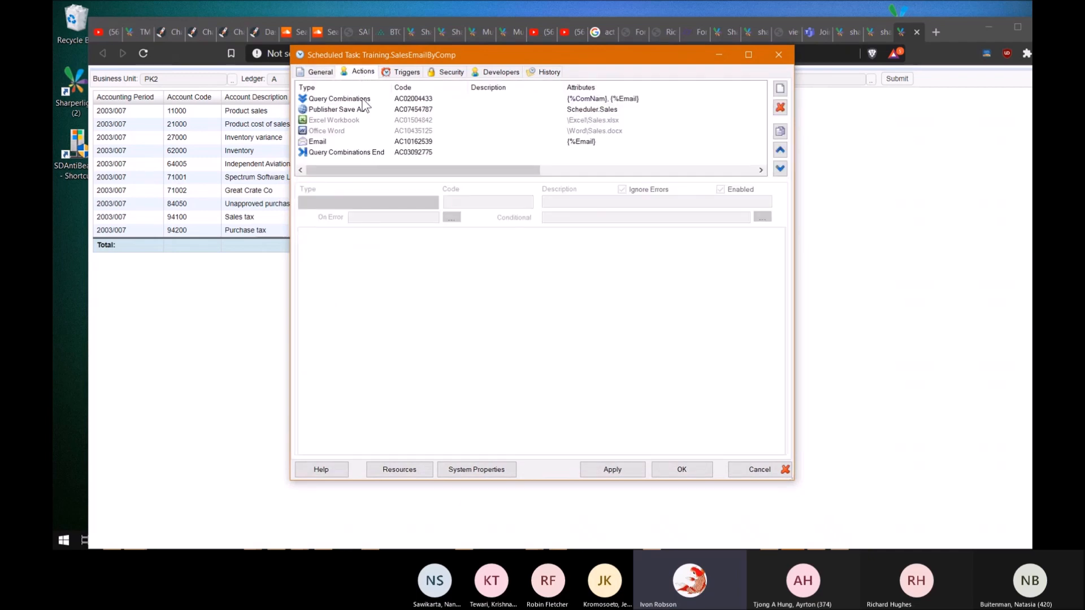
click(364, 101)
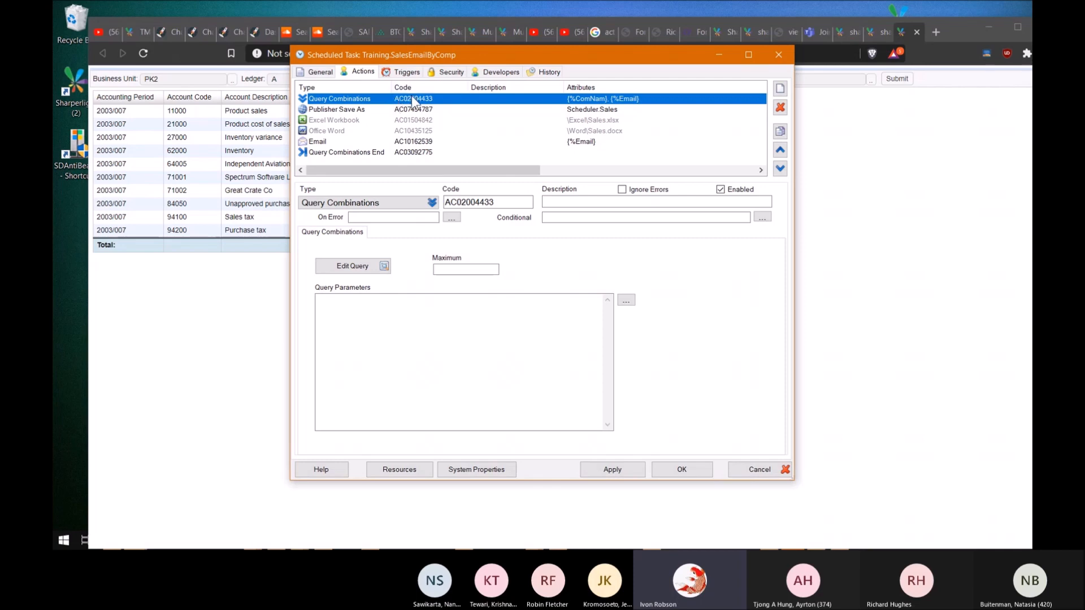
click(348, 111)
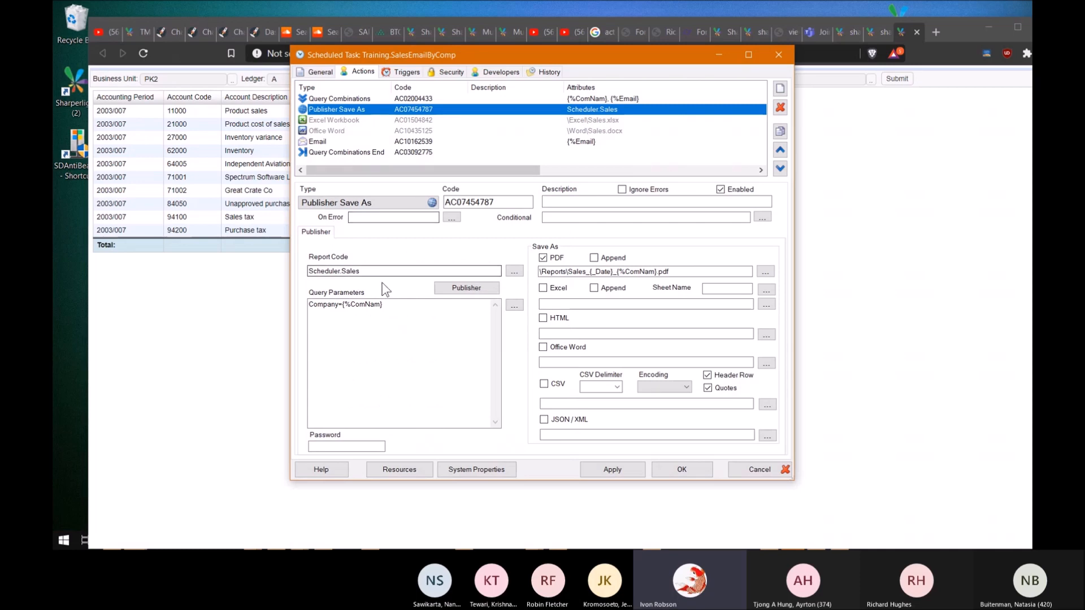
drag(367, 271, 285, 268)
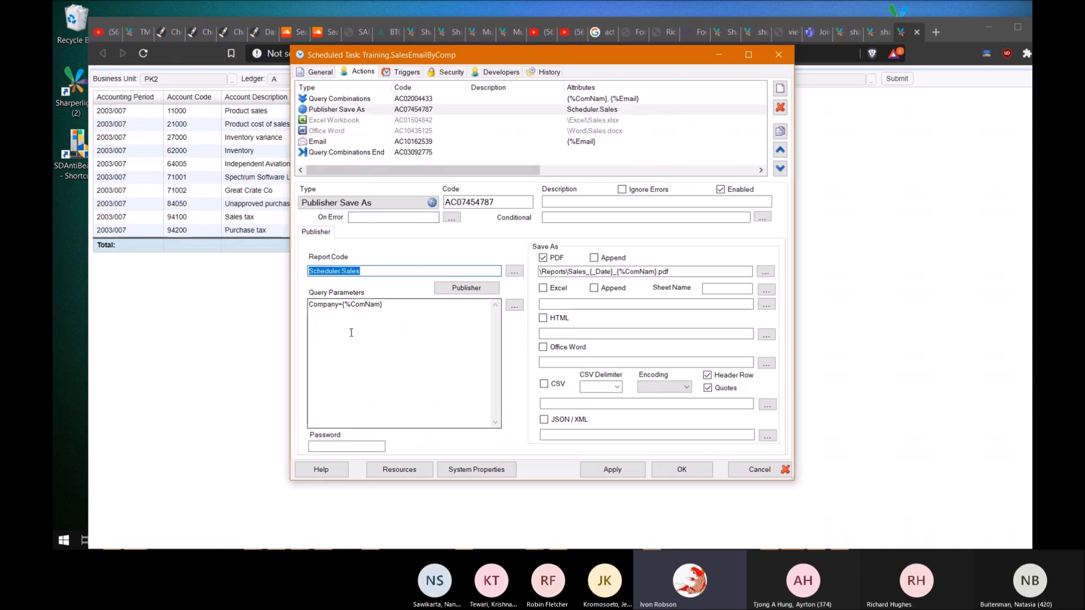
drag(392, 313, 312, 309)
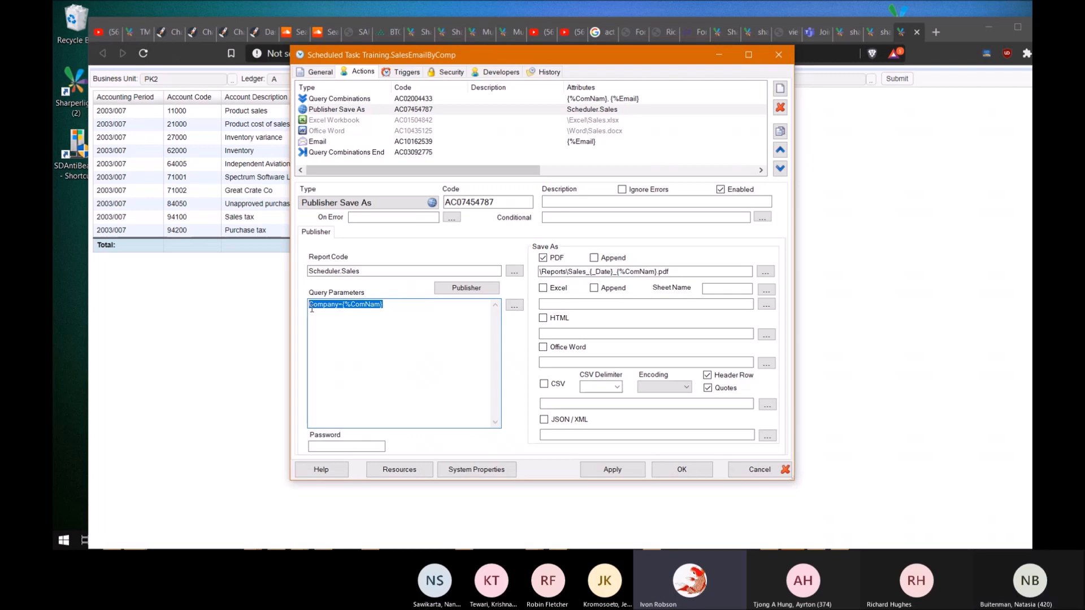
click(384, 304)
drag(342, 304, 380, 298)
click(370, 110)
click(370, 304)
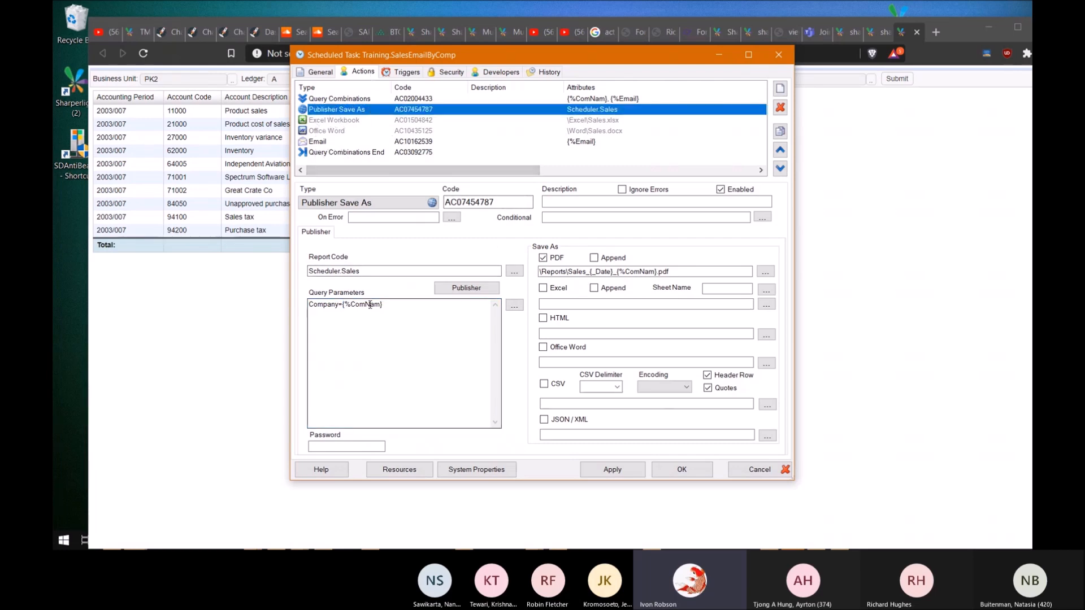
drag(345, 305, 384, 304)
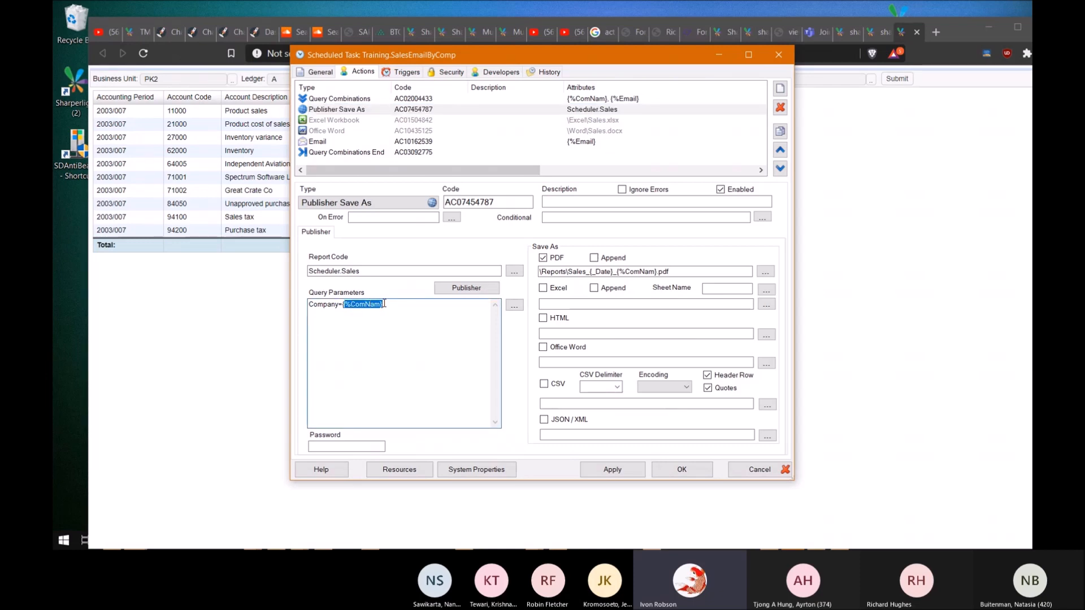
drag(683, 269, 534, 275)
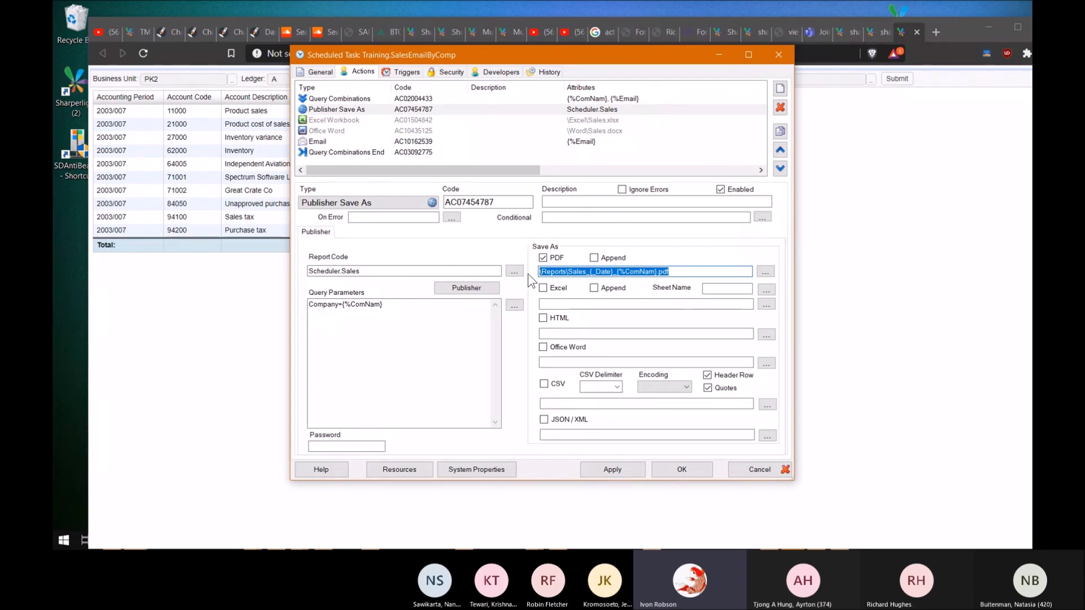
Preview the Query Combinations action's query to examine its company names and emails, and leave the query without saving.
click(339, 98)
click(361, 266)
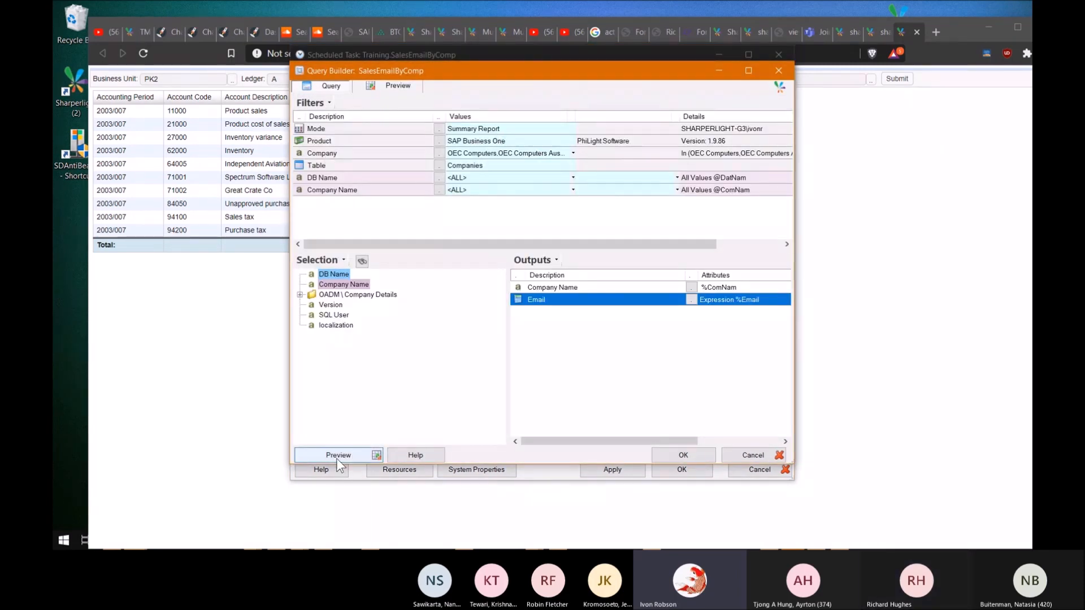
click(345, 458)
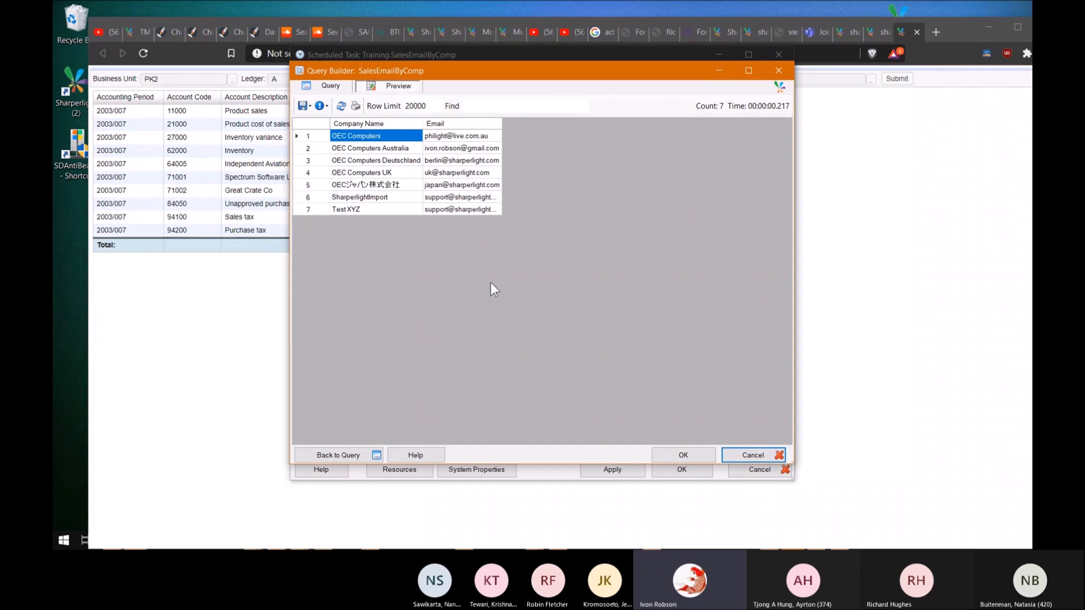
click(746, 451)
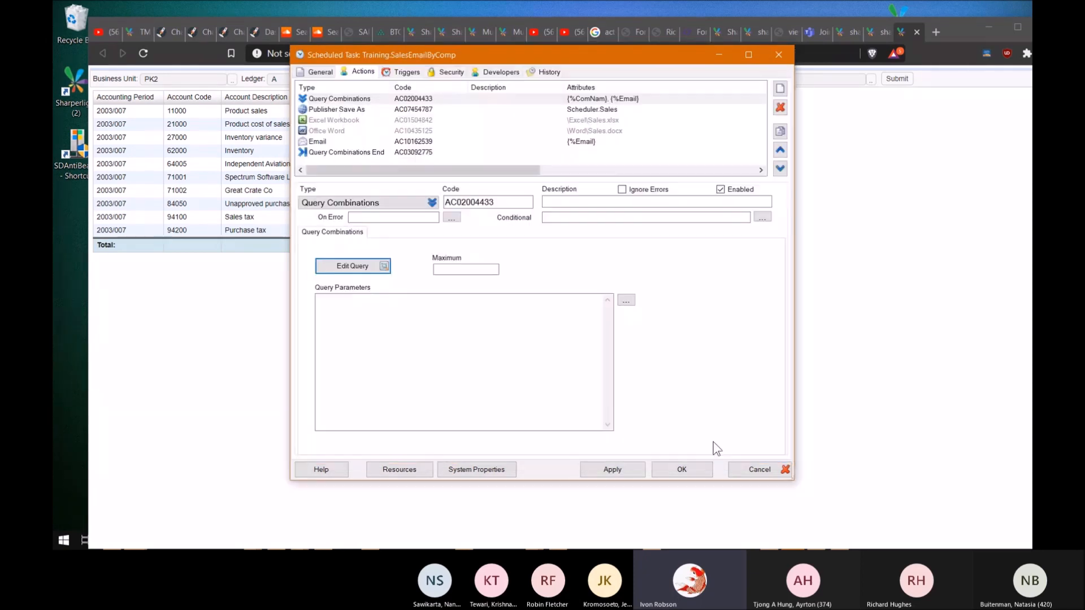
Examine the Email action's settings, then compare the Publisher Save As action's PDF file name and its {%ComNam} parameter.
click(314, 142)
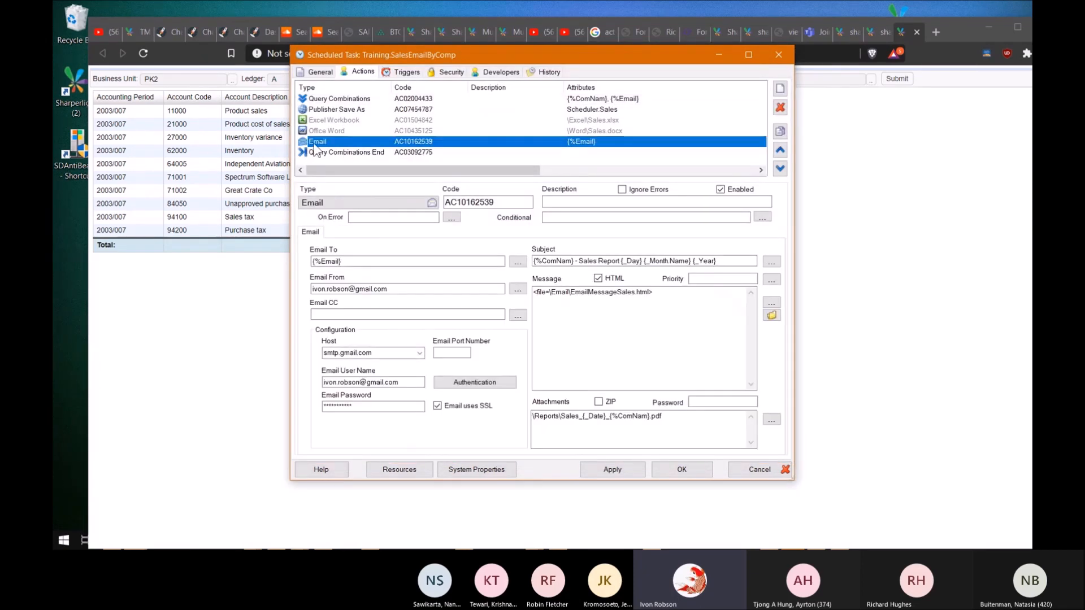
click(348, 109)
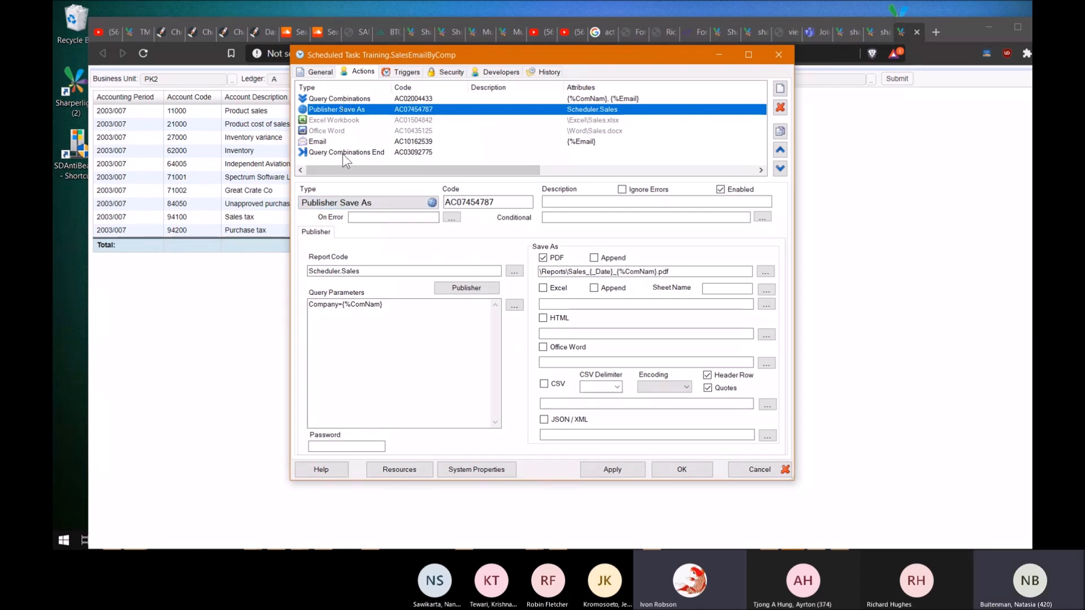
mouse_move(654, 275)
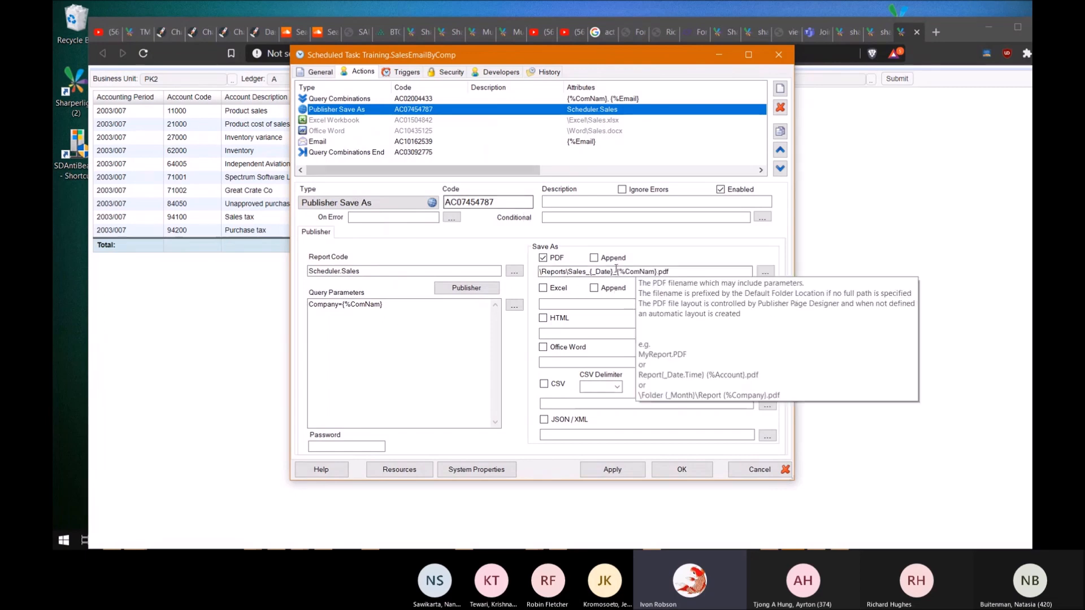
mouse_move(605, 263)
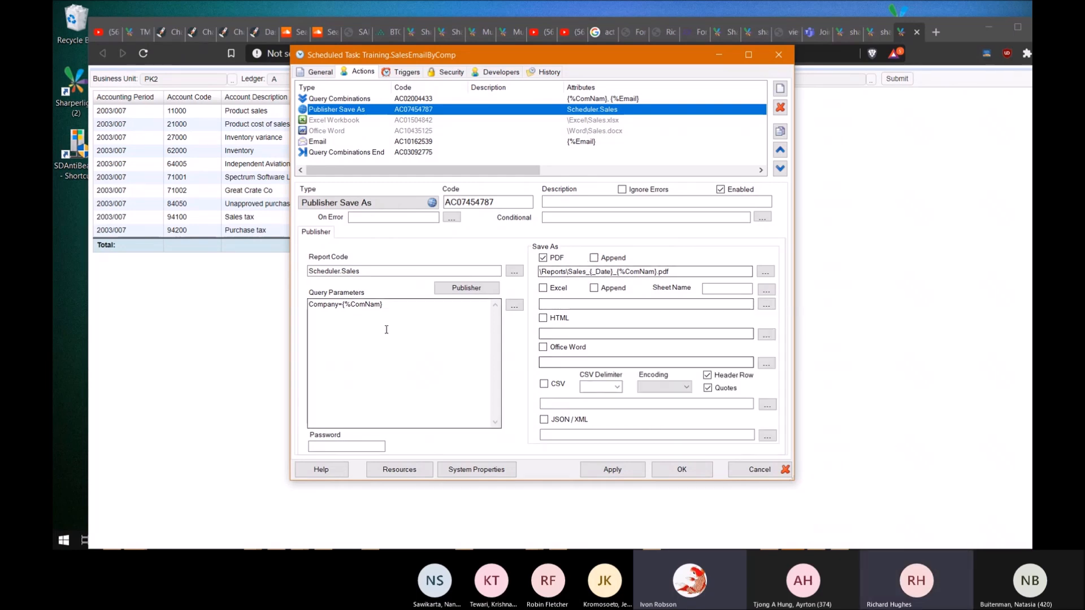
drag(395, 308, 344, 306)
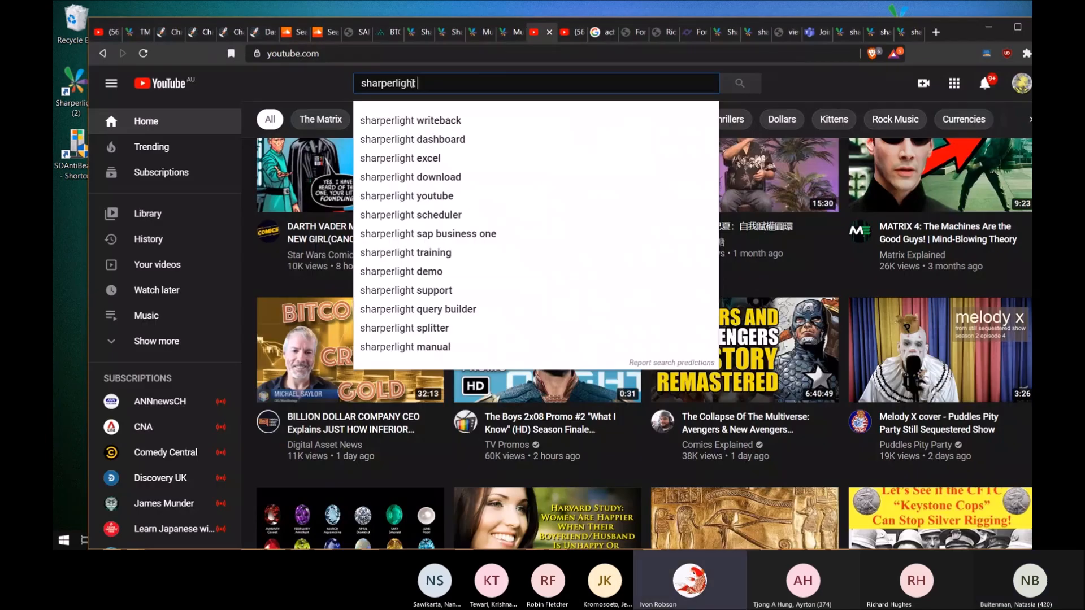
Search YouTube for "sharperlight scheduler", open the Sharperlight - Scheduler video, and find the emailed sales report at about 18:03.
text(scheduler)
key(Return)
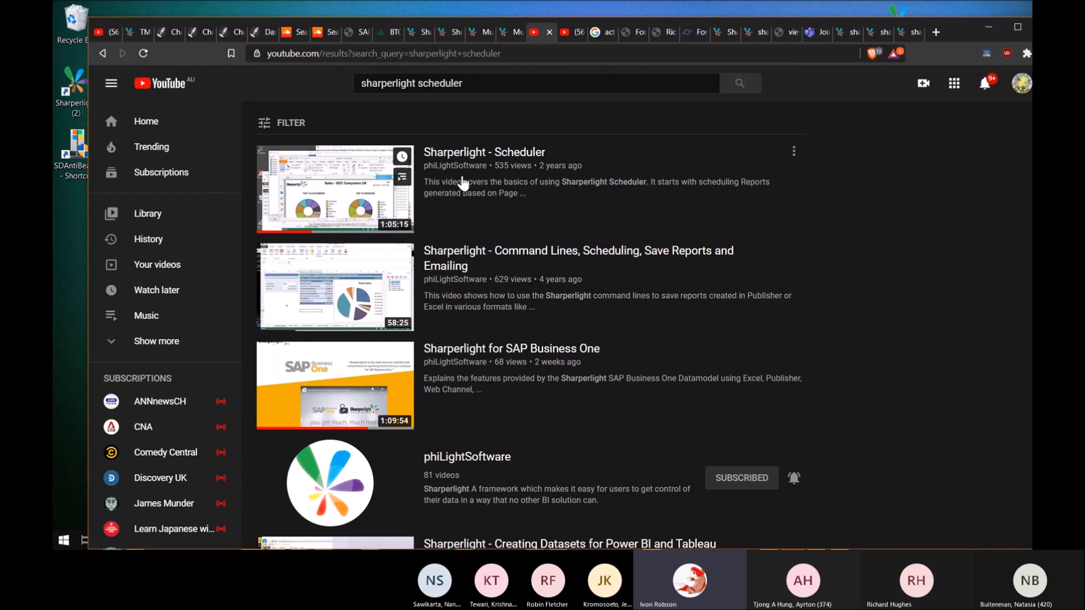
click(470, 157)
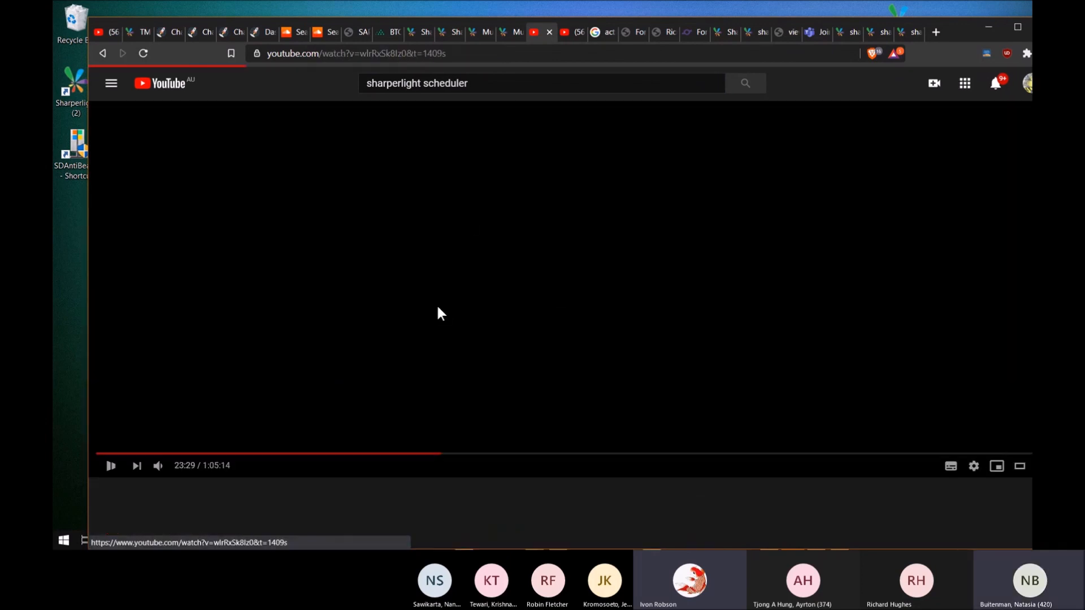
click(458, 454)
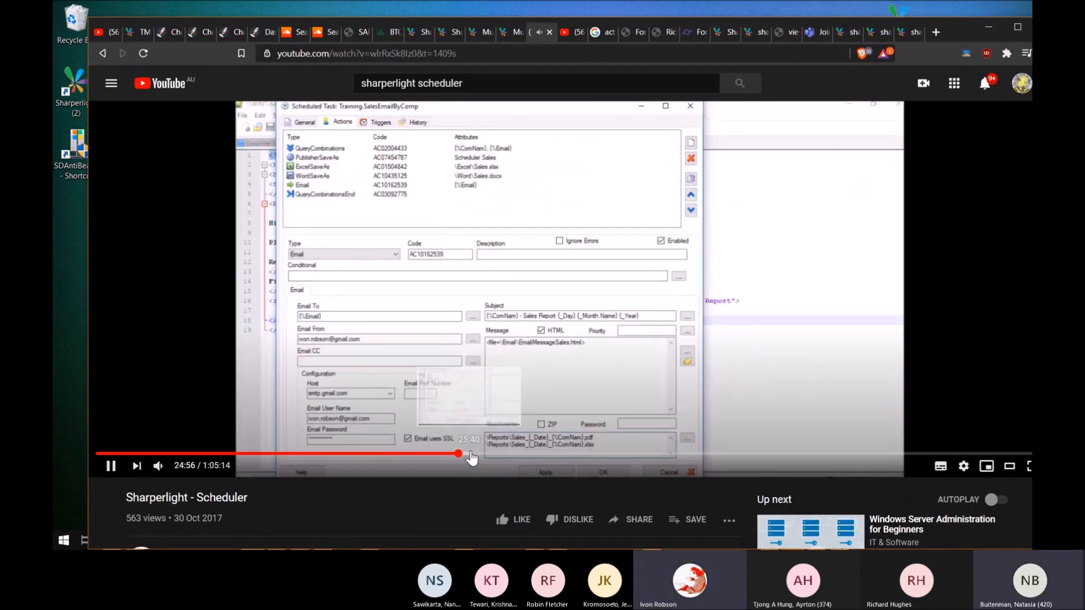
click(480, 453)
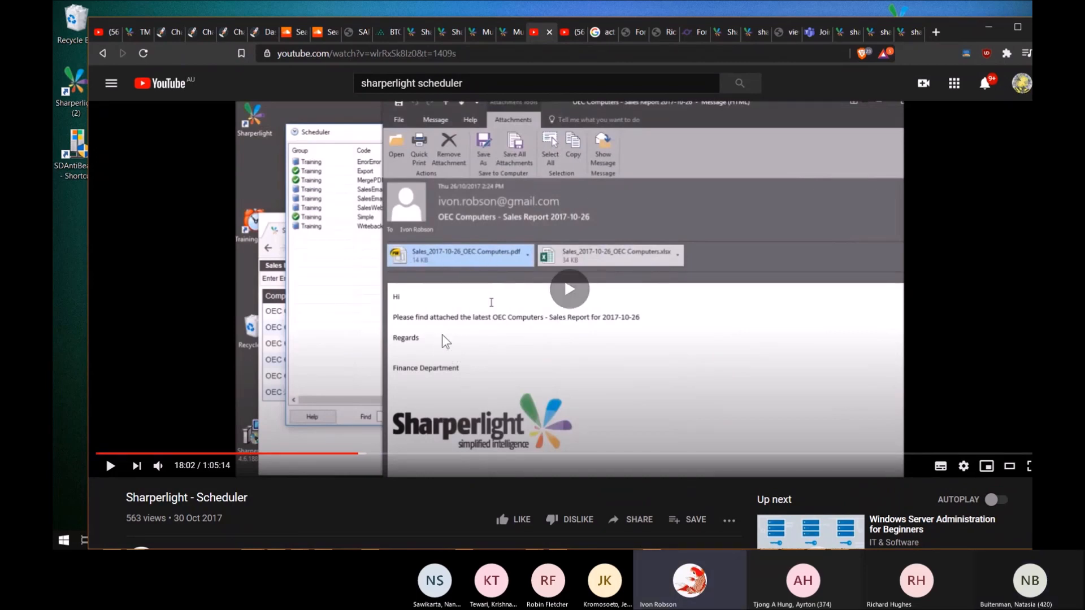
click(440, 263)
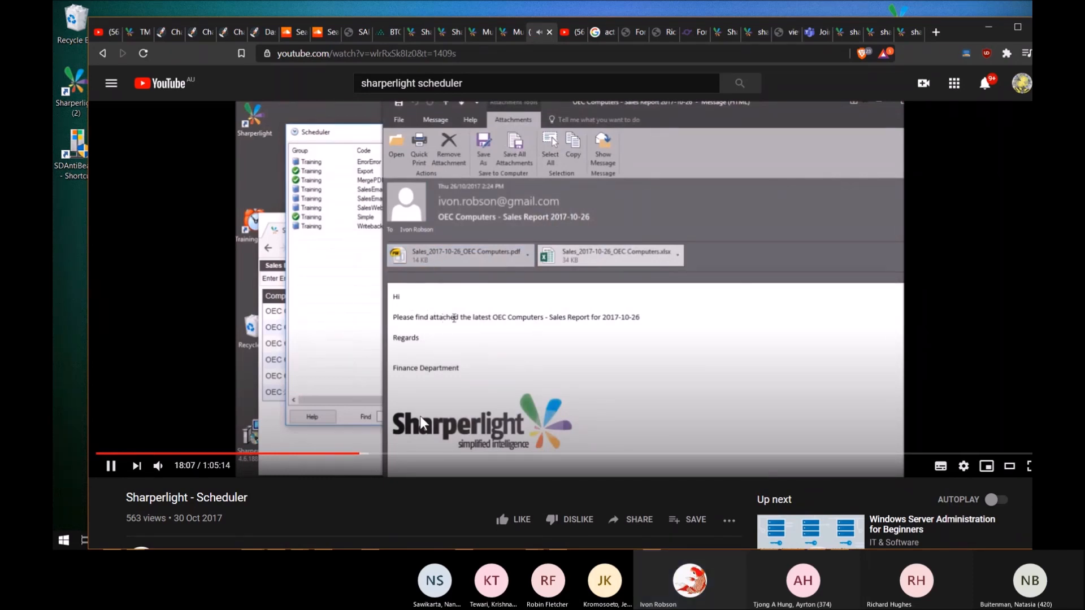
key(Left)
key(Left)
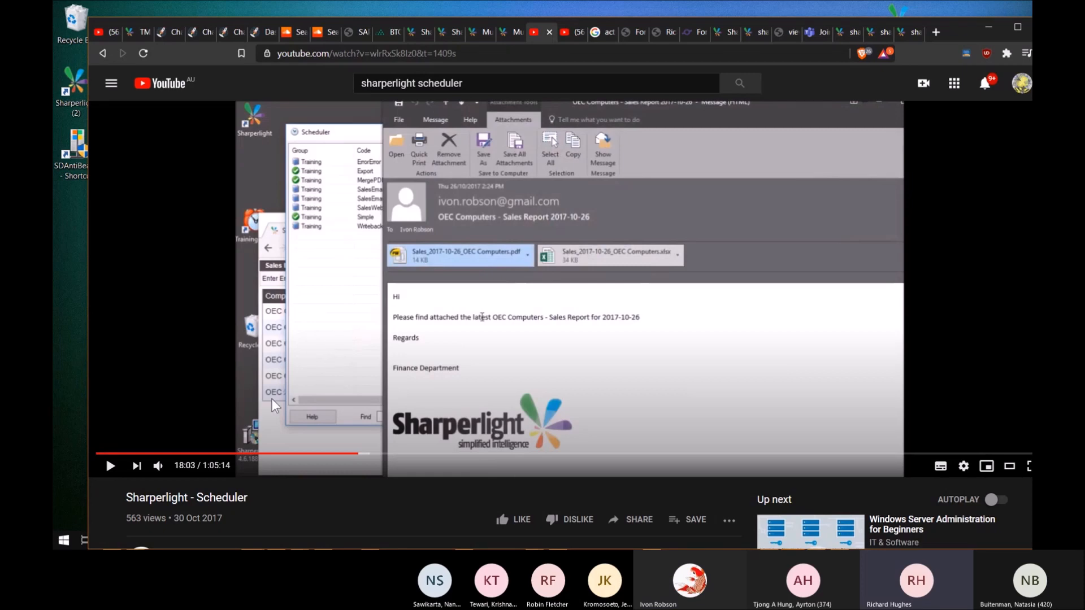
Minimise the browser, cancel out of the SalesEmailByComp task, and bring the Q05195616 published query window to the front.
click(69, 287)
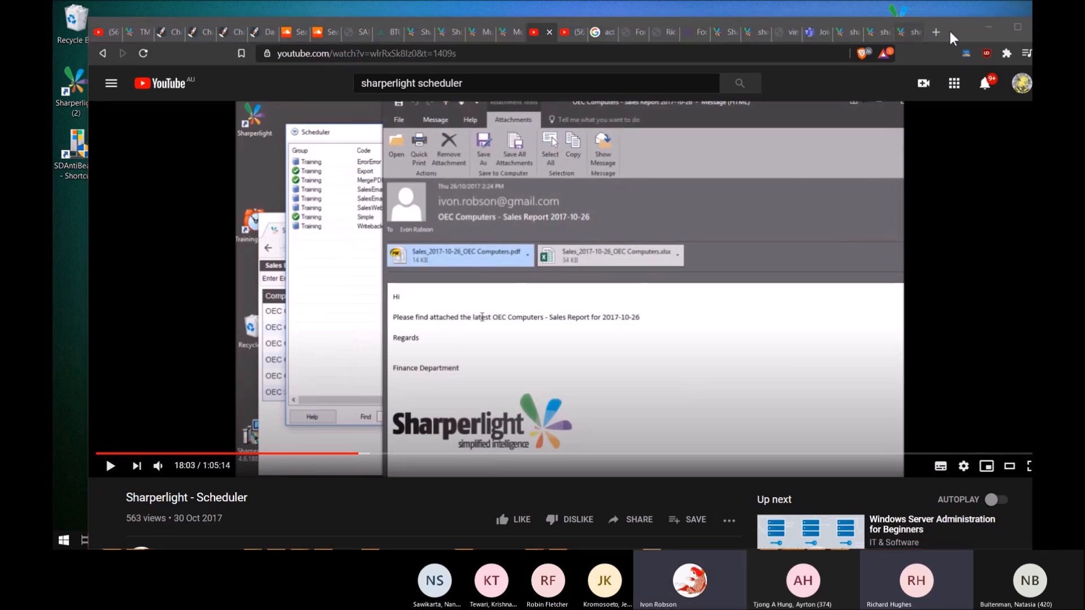
click(986, 28)
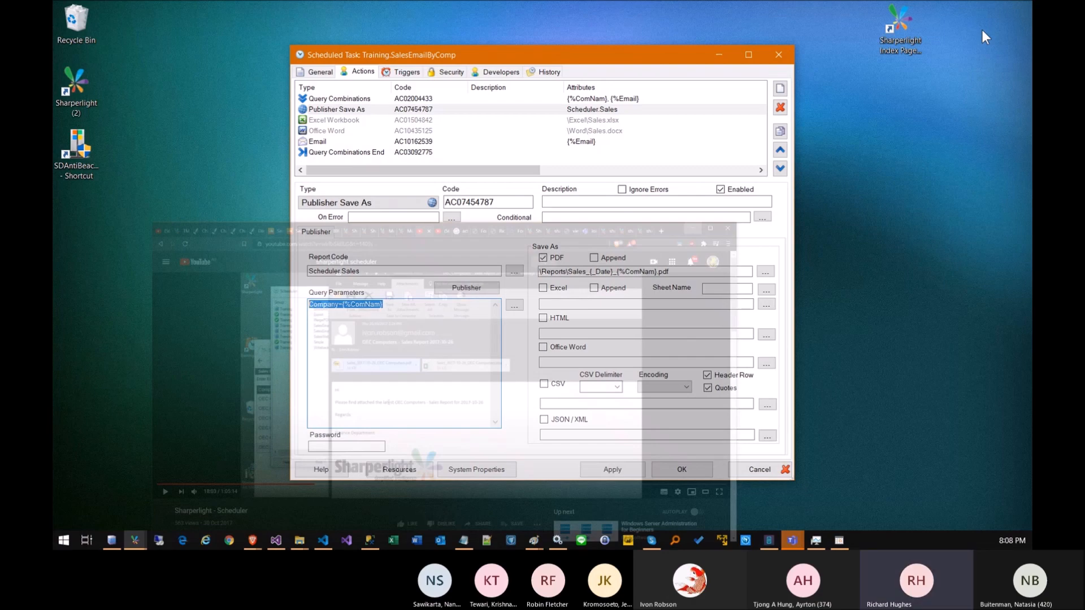
click(752, 469)
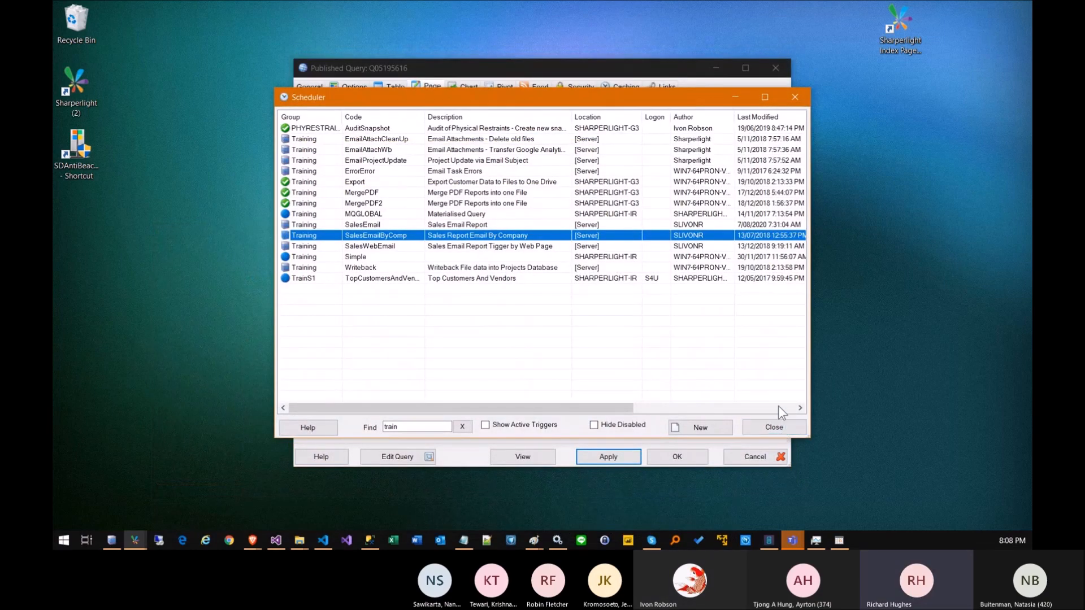
click(346, 68)
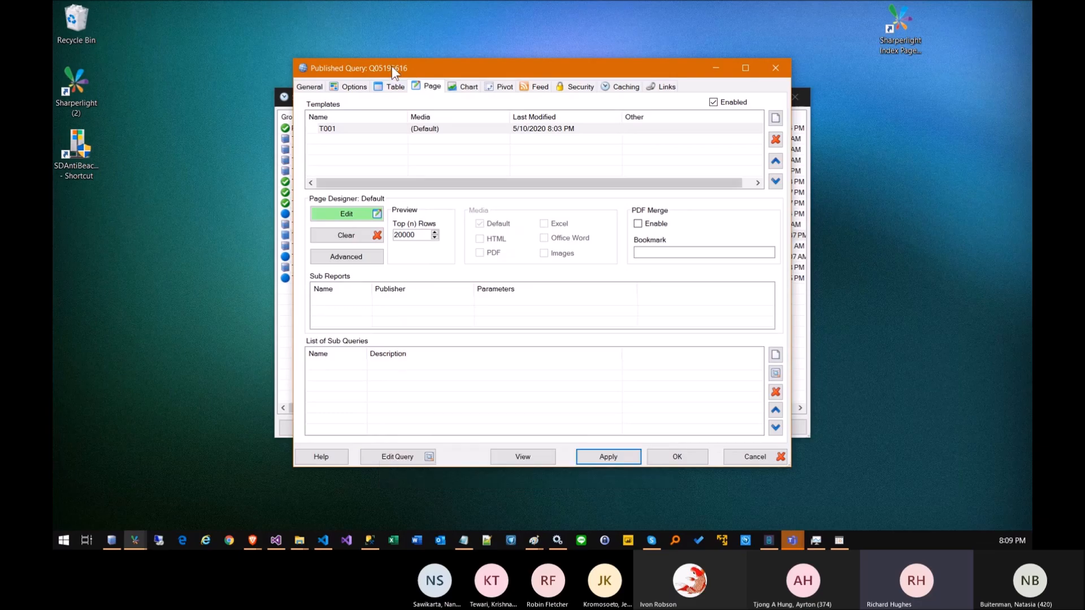
Add a sub query with the description AccountAddress to the Q05195616 page design.
drag(393, 65, 364, 45)
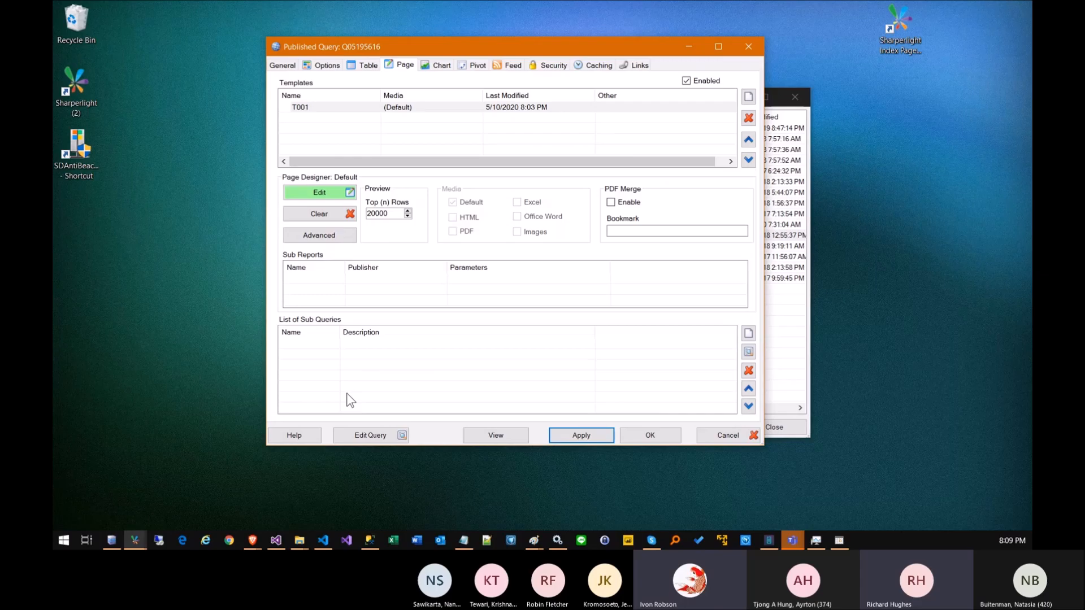
click(362, 436)
click(284, 66)
click(359, 442)
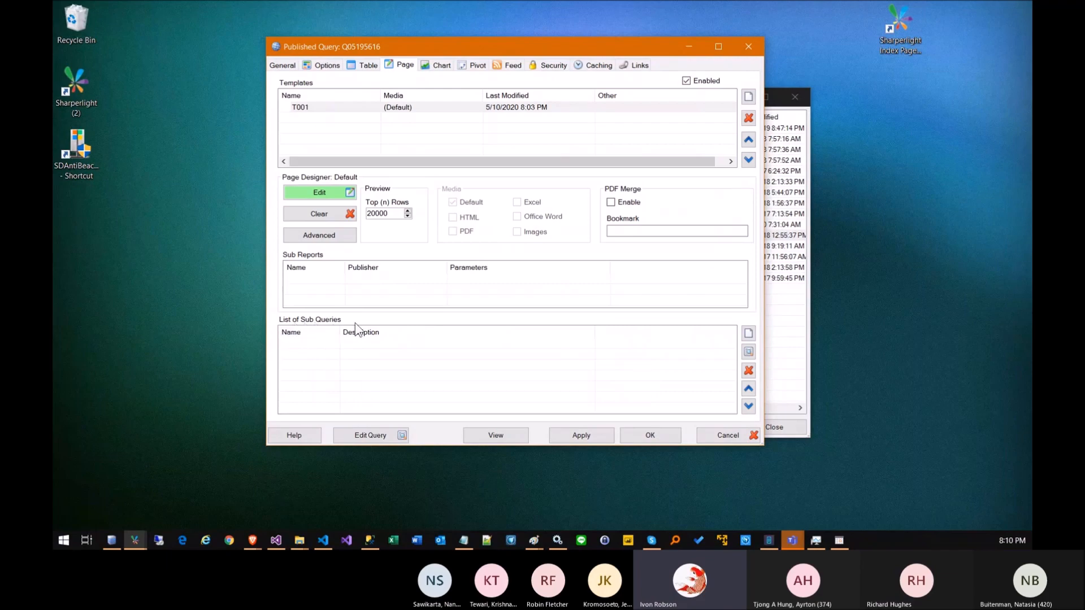
click(748, 335)
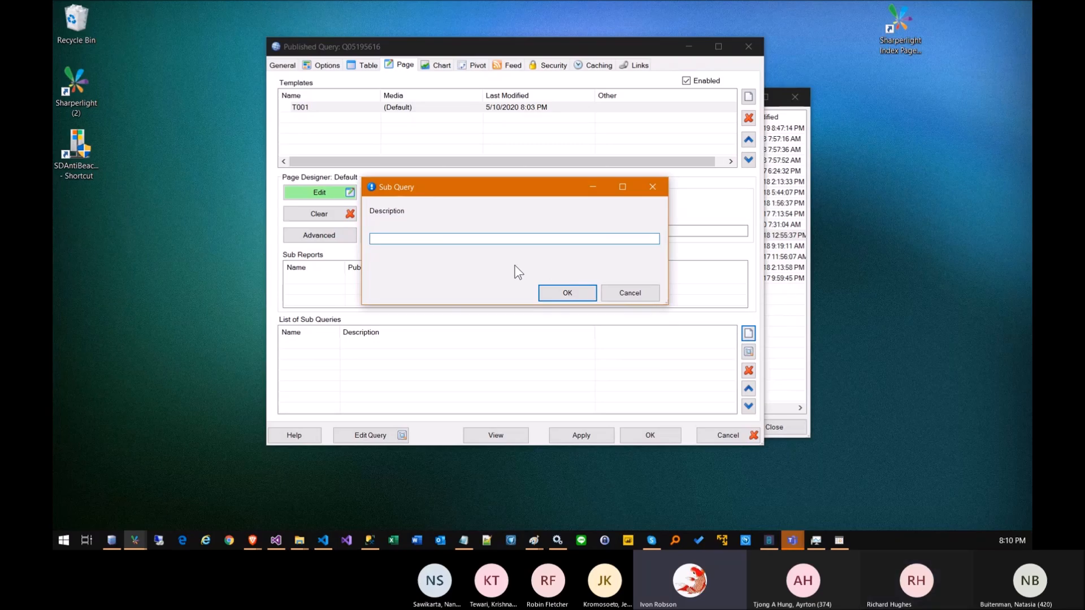
text(Accoun)
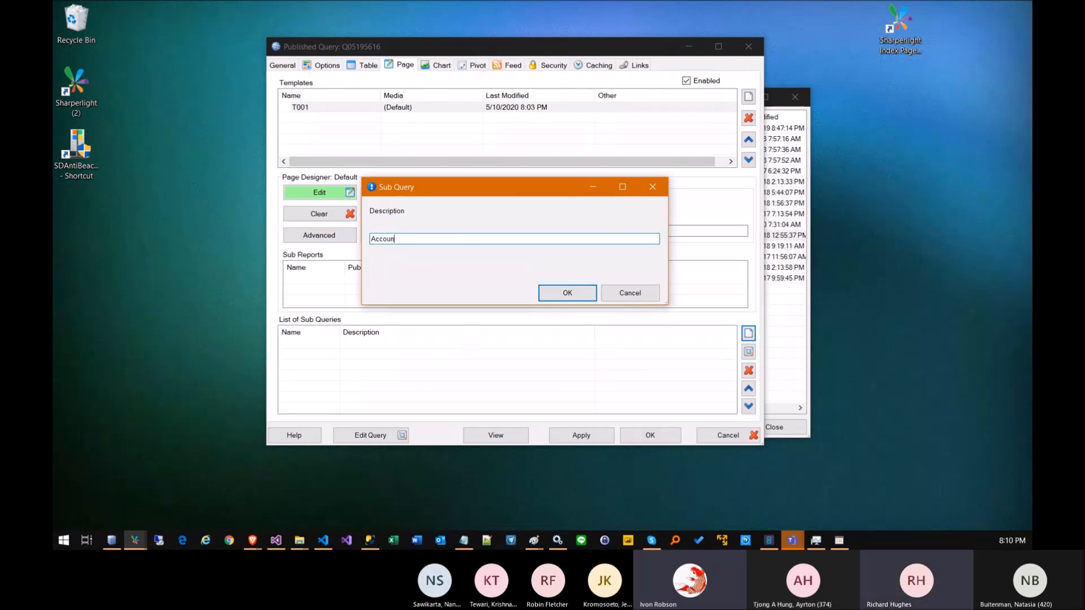
text(tAddress)
key(Return)
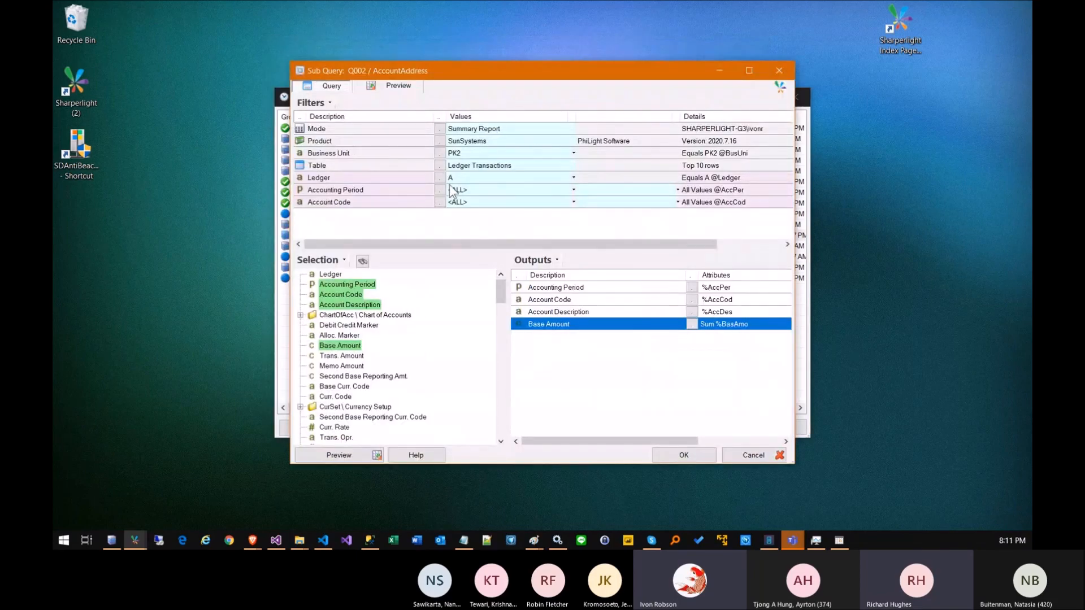
Set the AccountAddress sub query's table to Chart of Accounts.
click(440, 165)
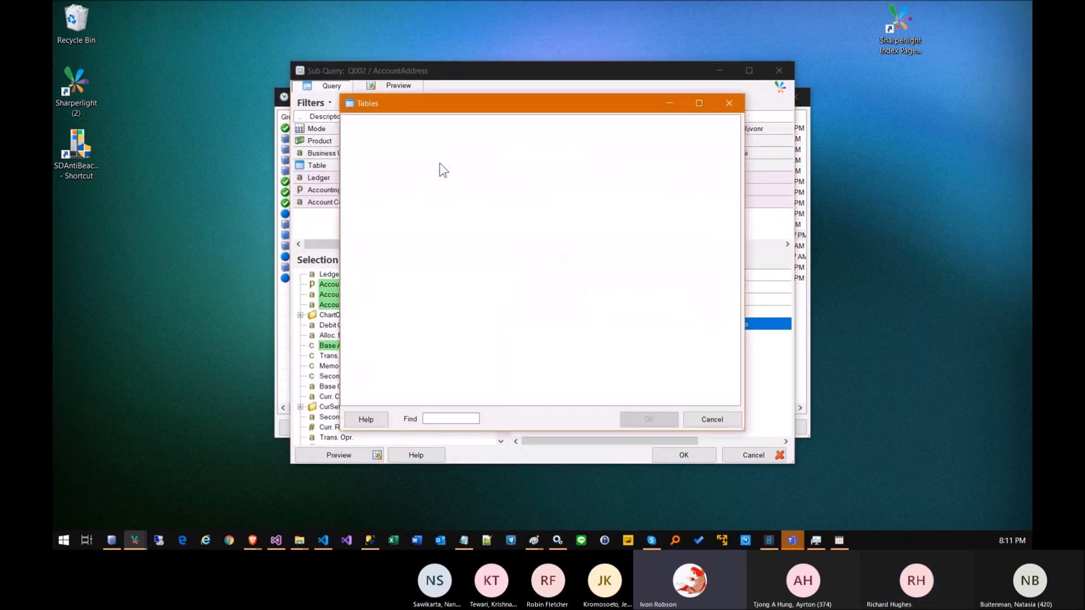
click(396, 133)
double_click(396, 133)
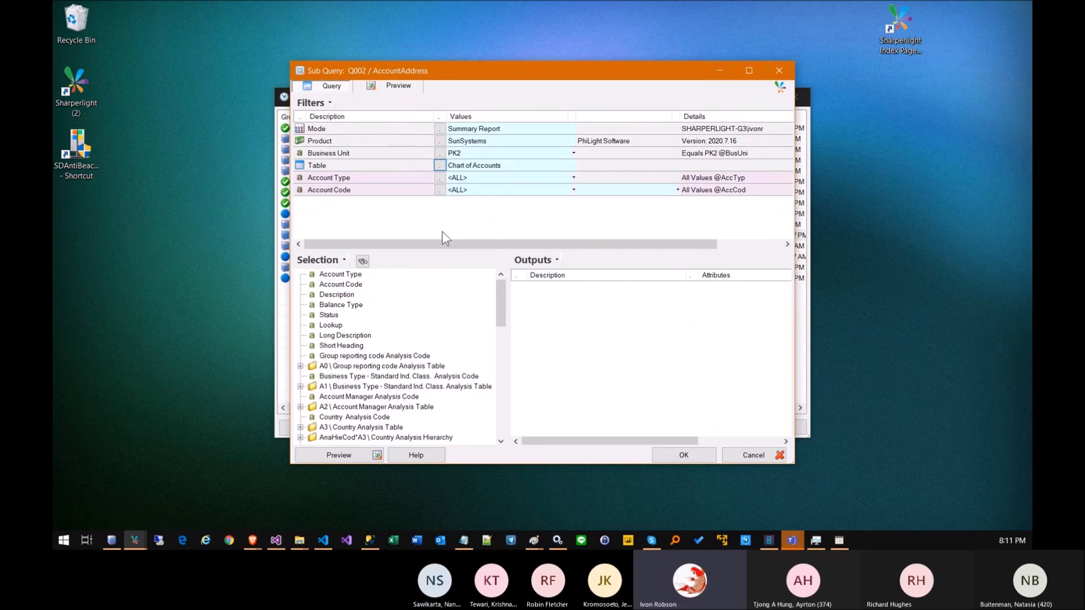
Add Account Code, Description and Long Description as the sub query's outputs, check its Account Code filter, and save it.
drag(340, 285, 581, 290)
drag(345, 295, 632, 334)
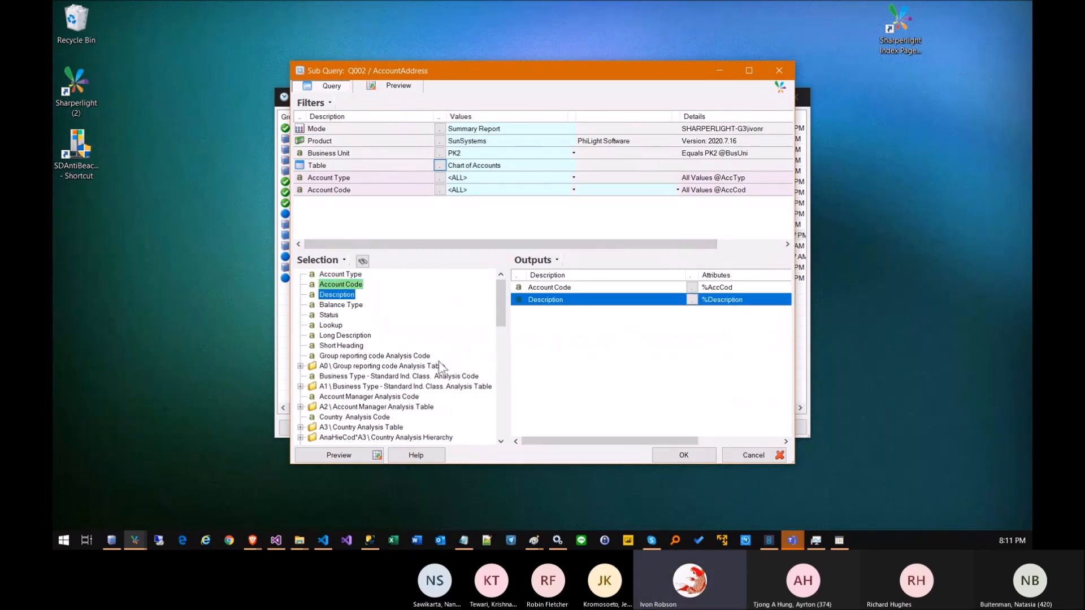
drag(338, 335, 523, 319)
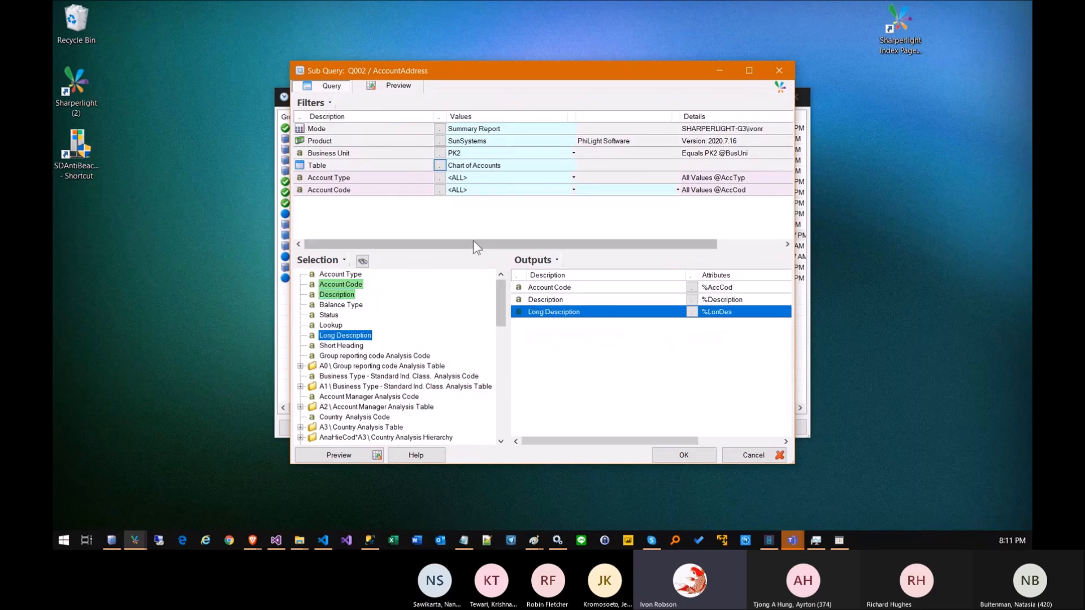
click(726, 191)
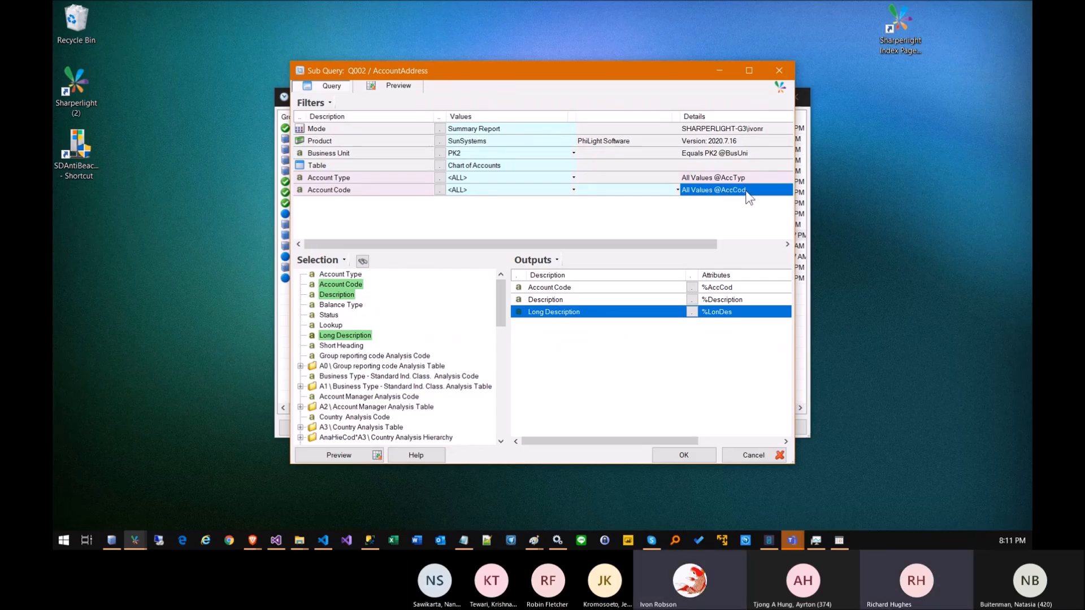
drag(426, 70, 544, 88)
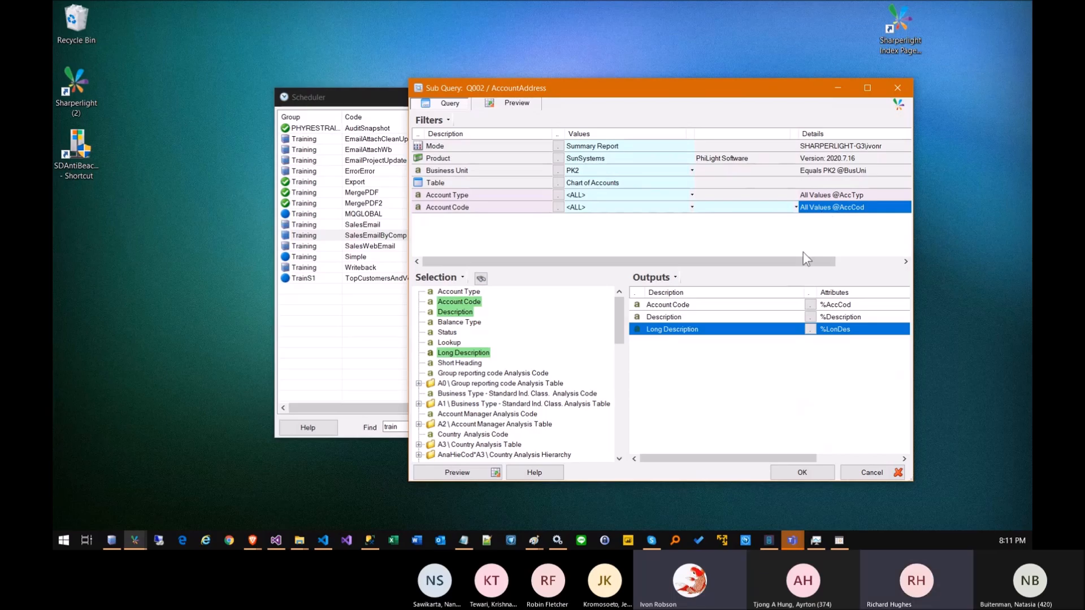
click(801, 472)
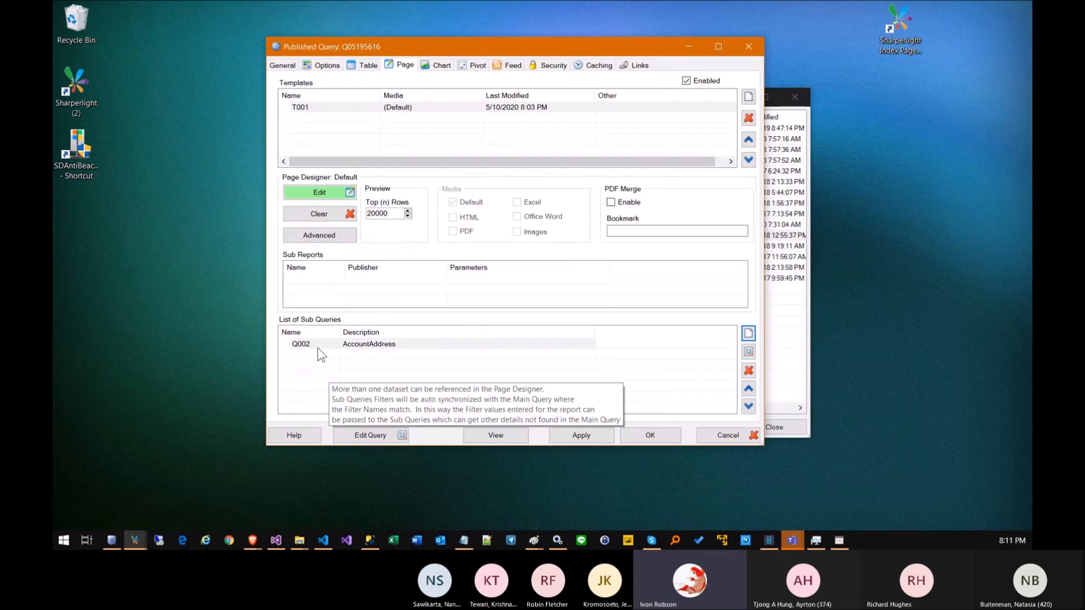
Examine the main query's Account Code filter to compare its name with the sub query's filter, and close the query.
double_click(305, 344)
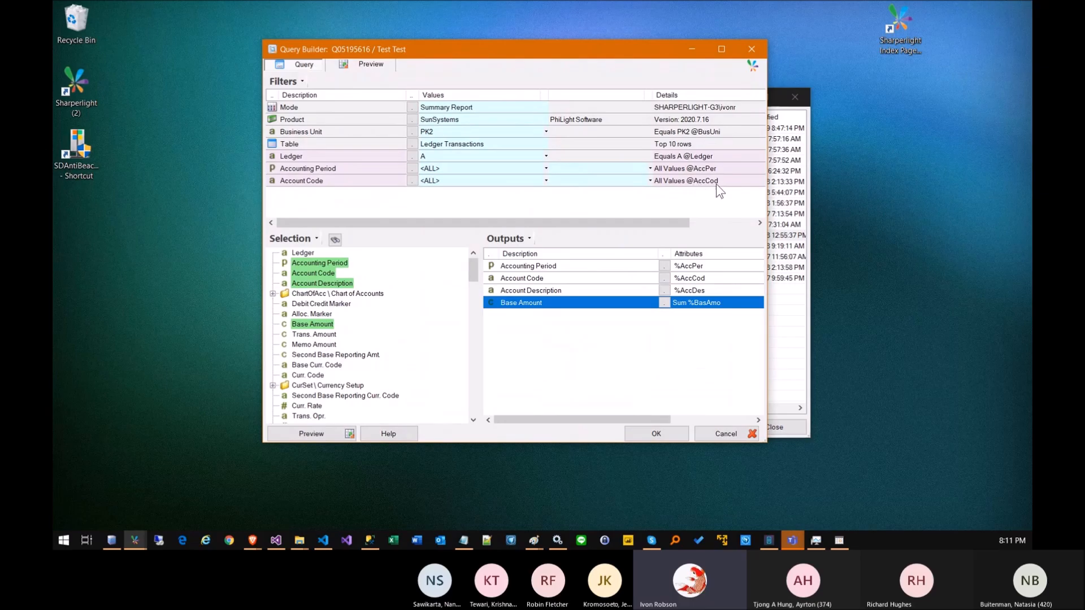
click(504, 182)
click(582, 182)
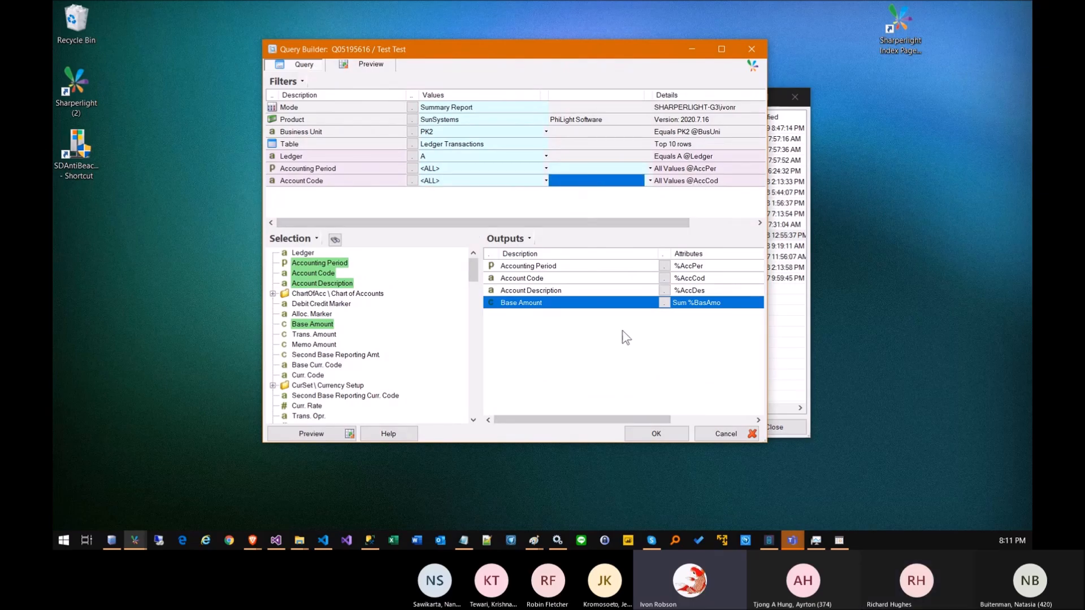
click(656, 433)
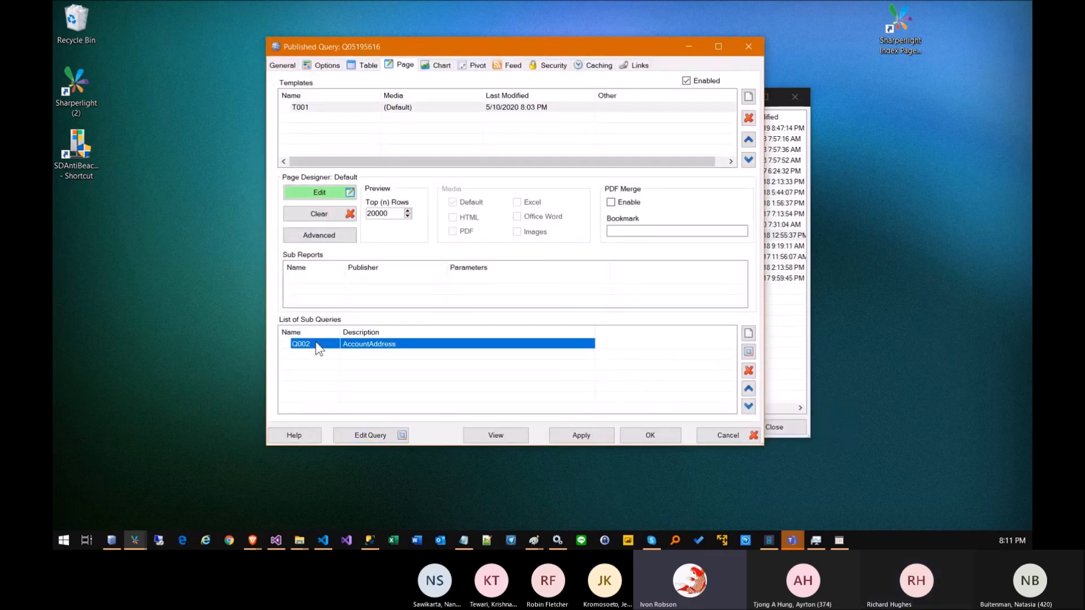
Open the default layout in the page designer, enlarge the workspace and outline, and expand the Q002 dataset's fields.
click(331, 193)
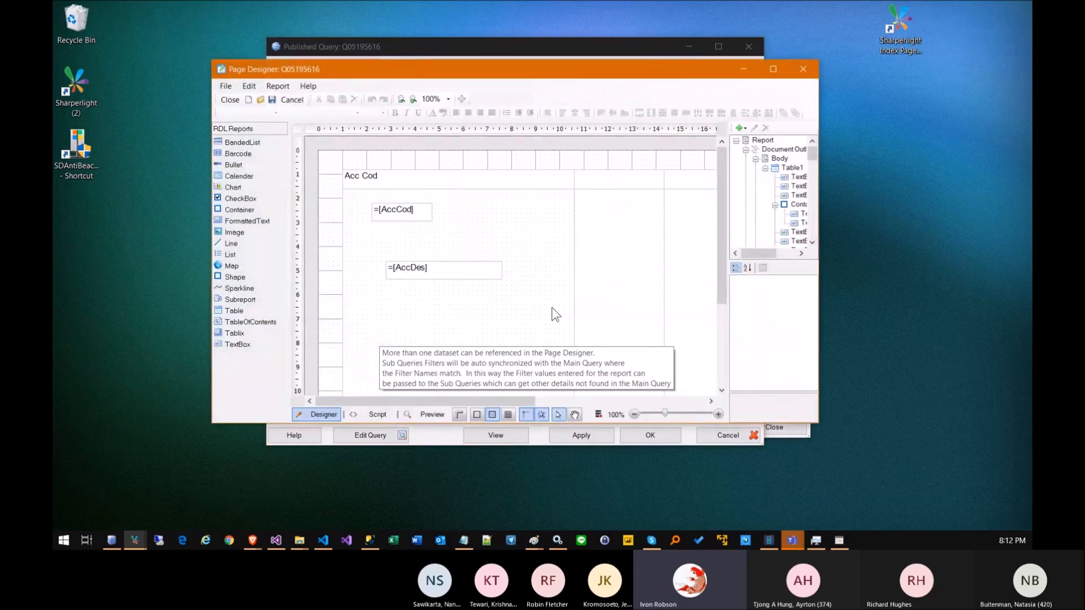
drag(423, 74, 334, 50)
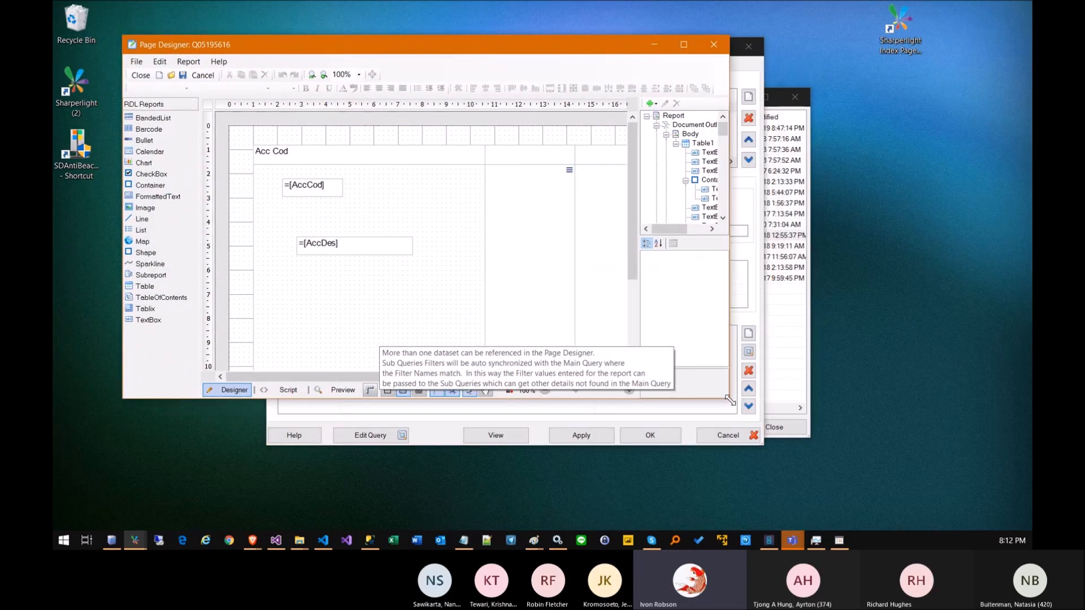
drag(730, 400, 866, 545)
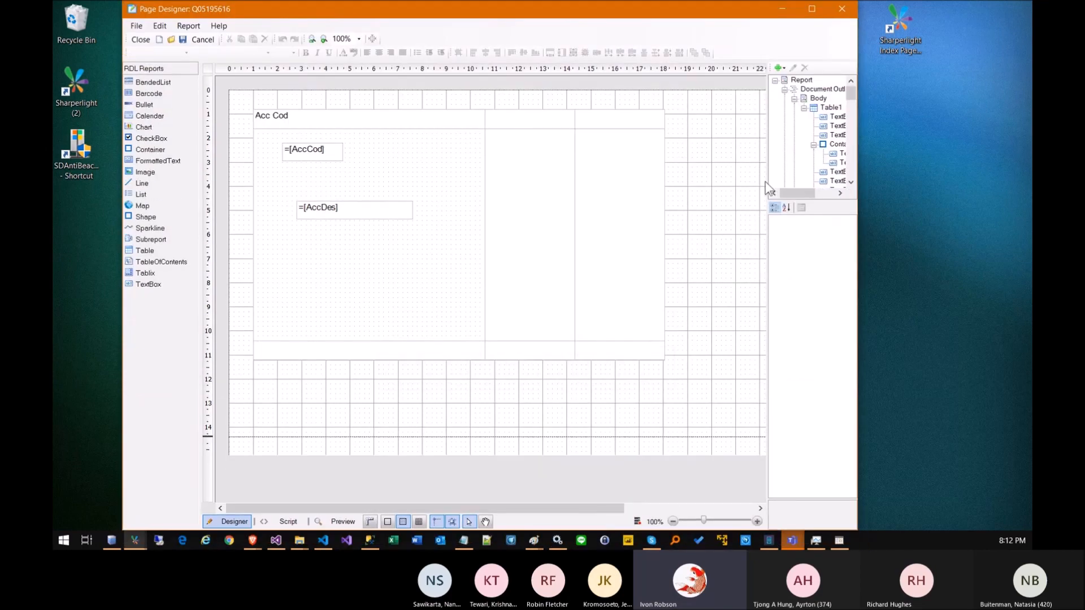
drag(767, 187, 636, 188)
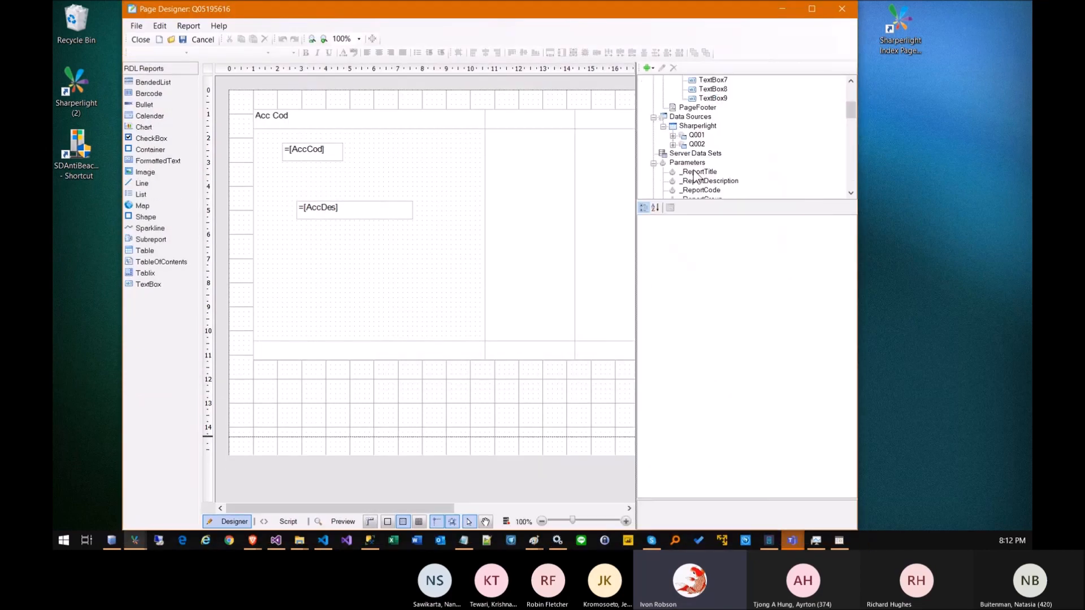
click(671, 135)
click(672, 136)
click(673, 145)
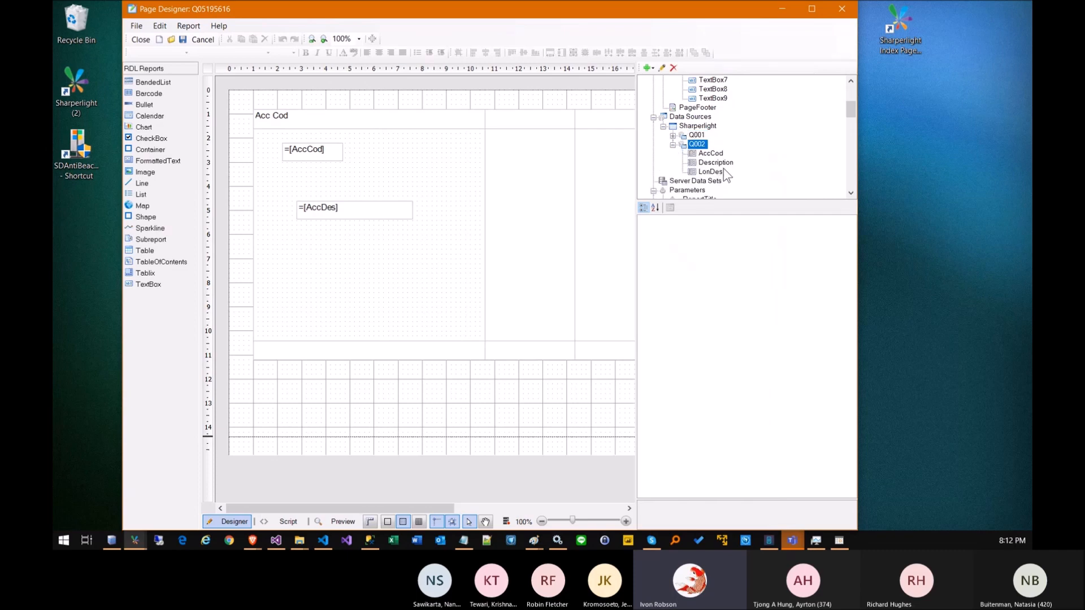
Place the Q002 AccCod field above the table's upper-right area, adjust its width, and preview the report.
drag(710, 153, 542, 94)
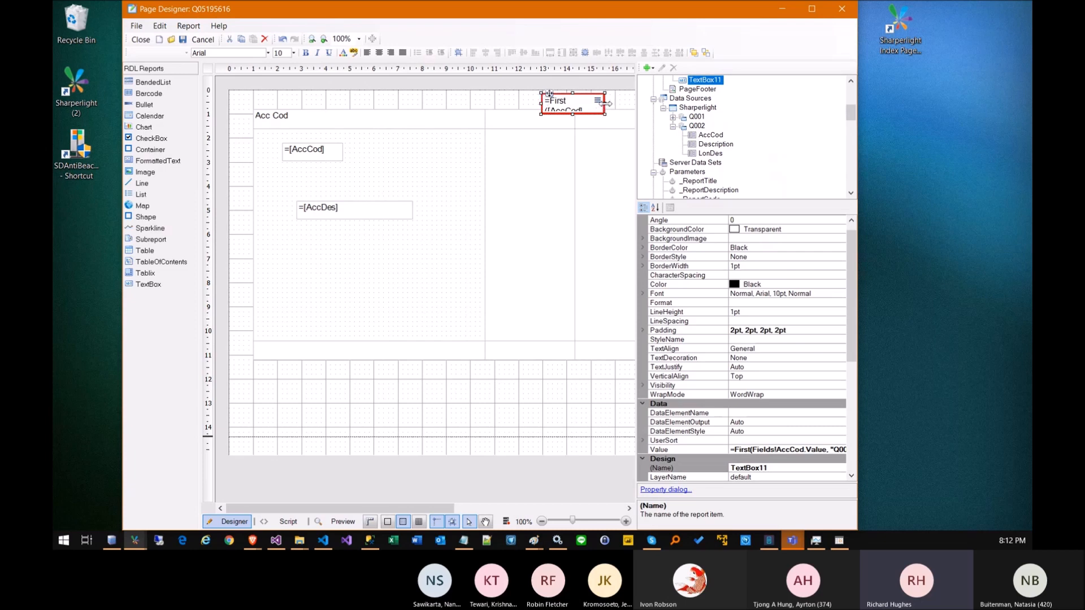
drag(606, 103, 603, 104)
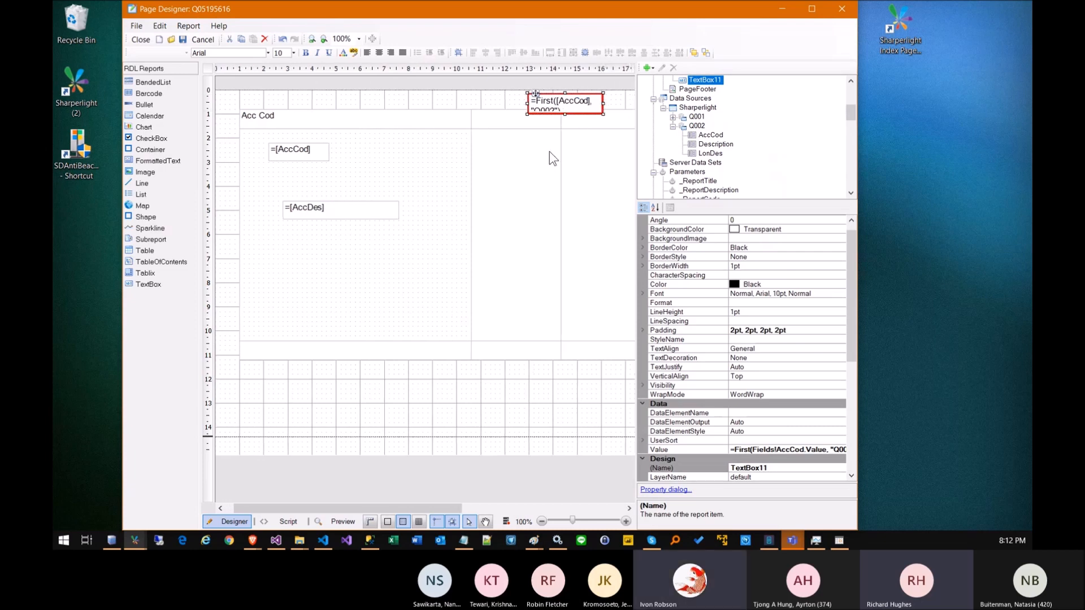
click(337, 521)
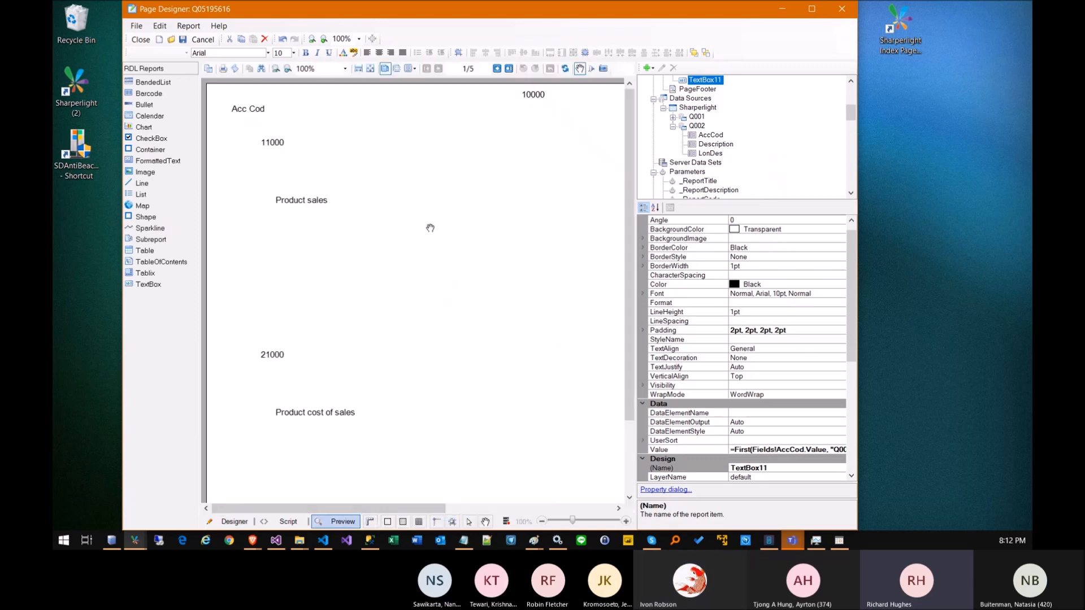
click(230, 521)
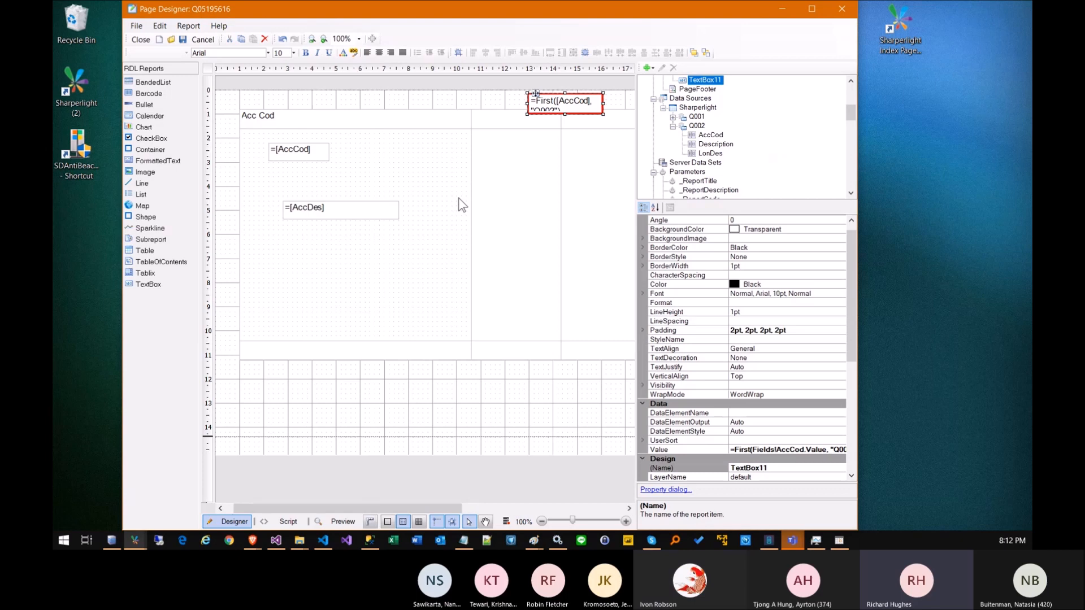
Close the Q05195616 design and open the PageDesignDoc2 published query's layout in the page designer.
click(337, 117)
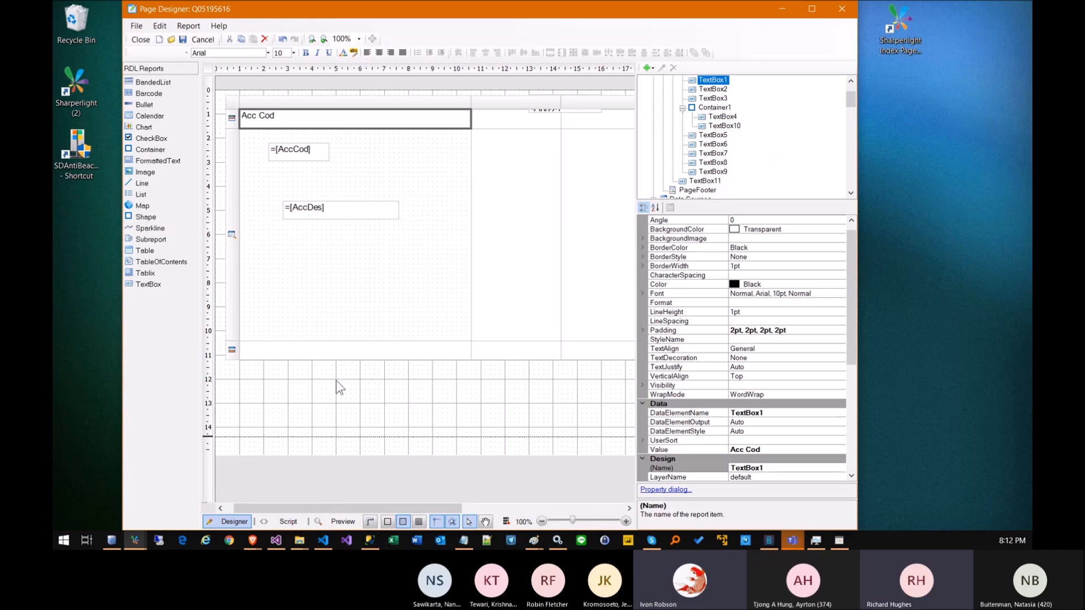
click(147, 43)
click(398, 143)
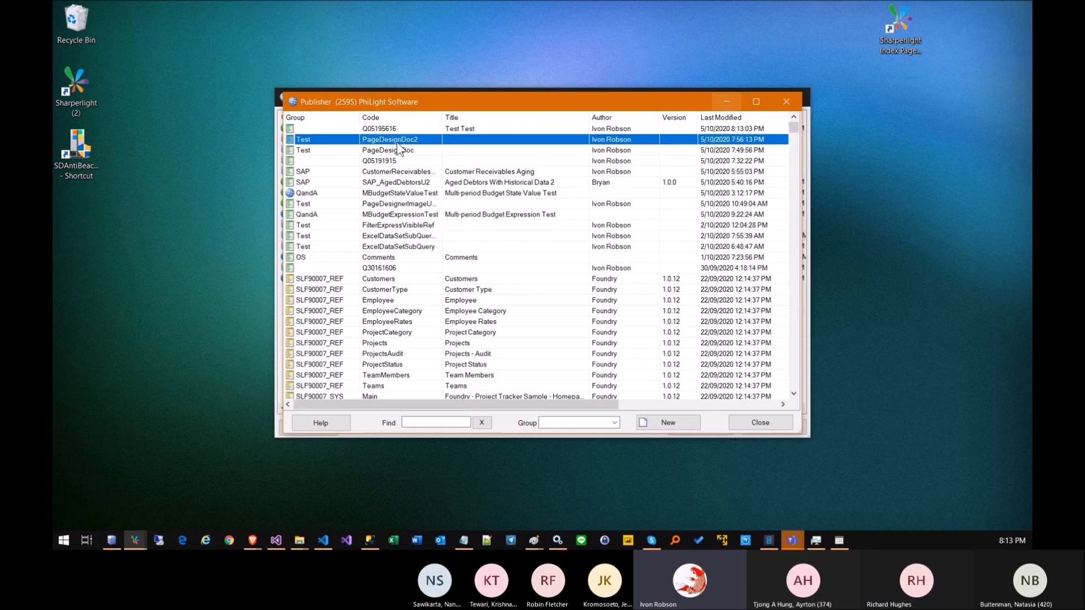
double_click(397, 143)
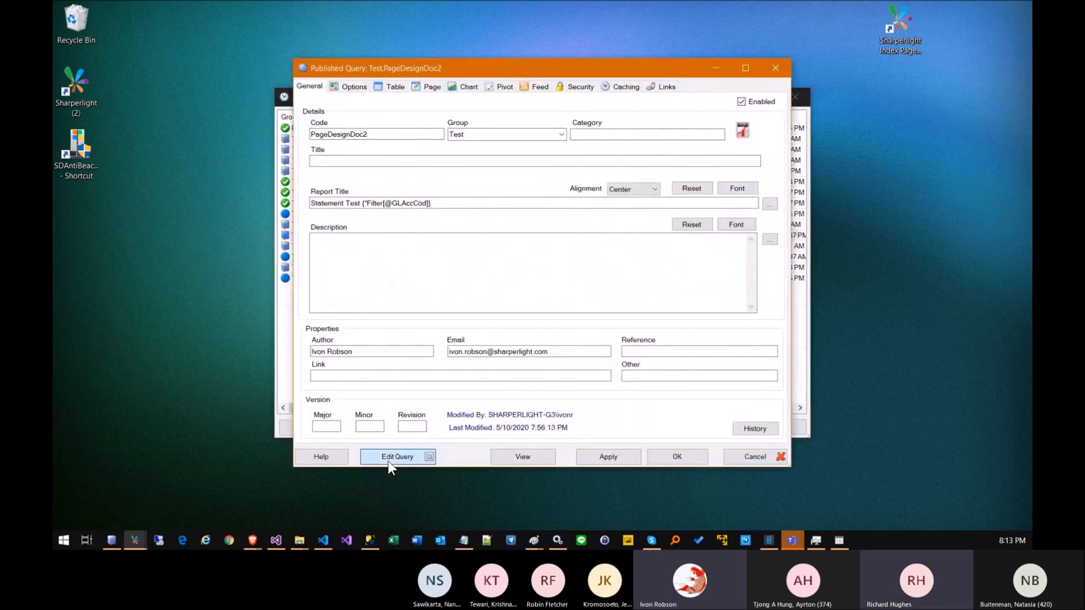
click(430, 87)
click(346, 214)
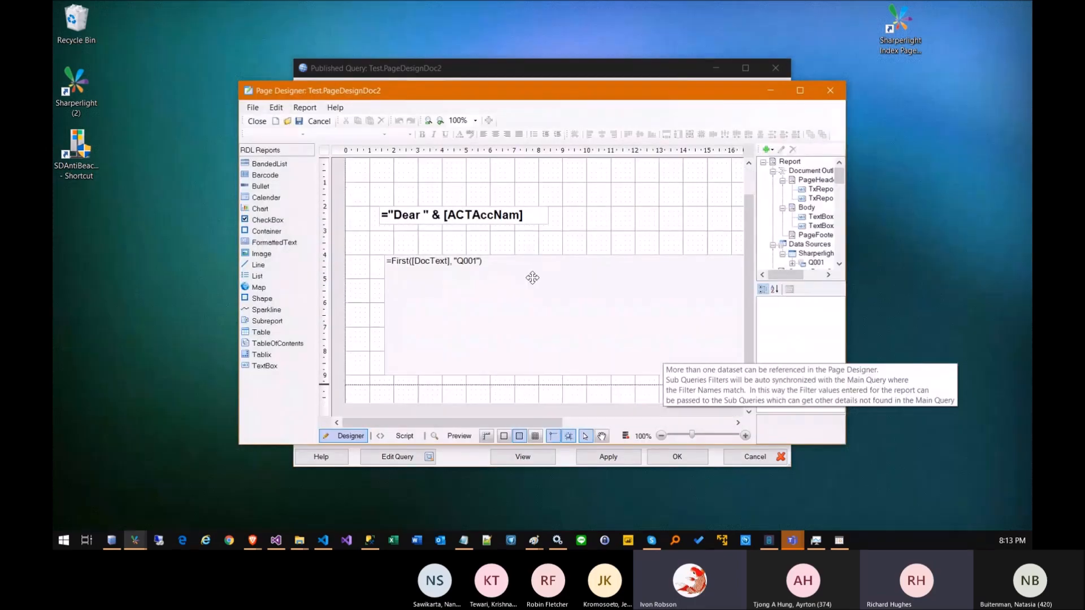
Preview the PageDesignDoc2 letter and read through its greeting, account details and body text.
click(463, 435)
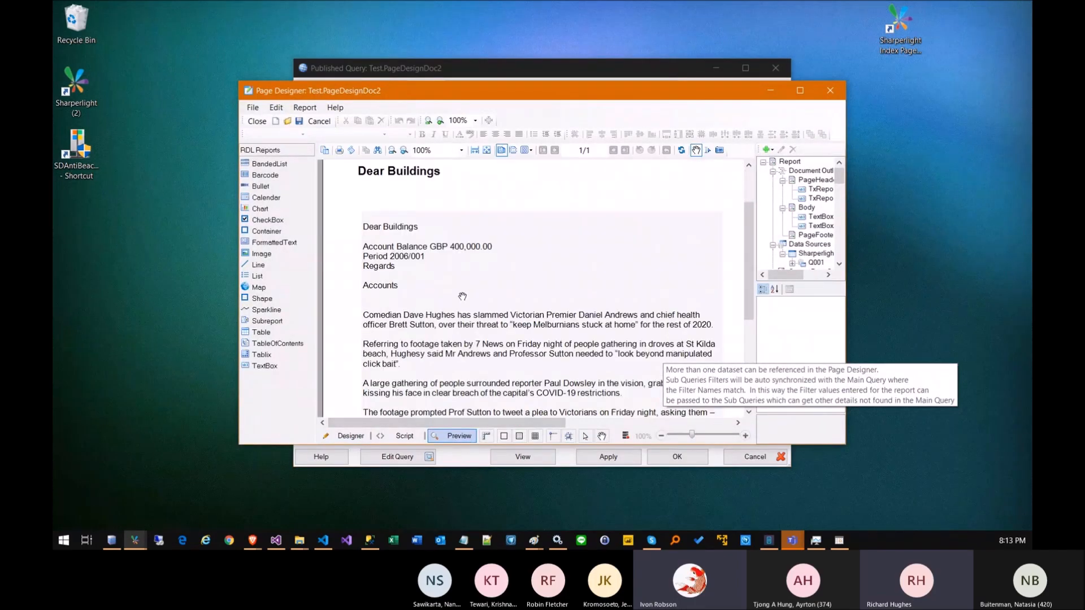
scroll(601, 175, up, 2)
scroll(460, 331, down, 4)
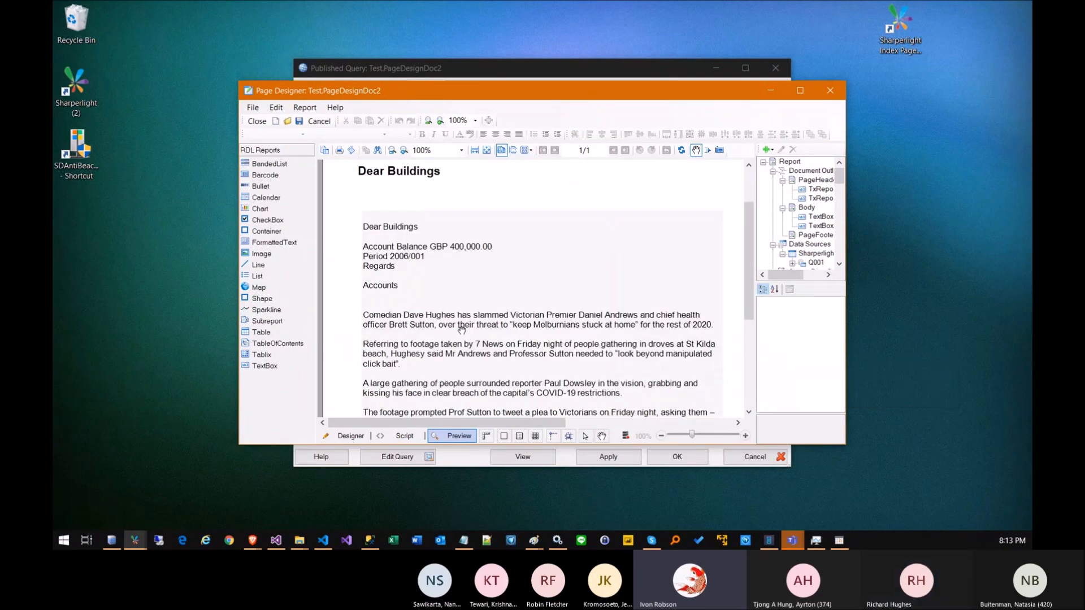
scroll(460, 332, down, 2)
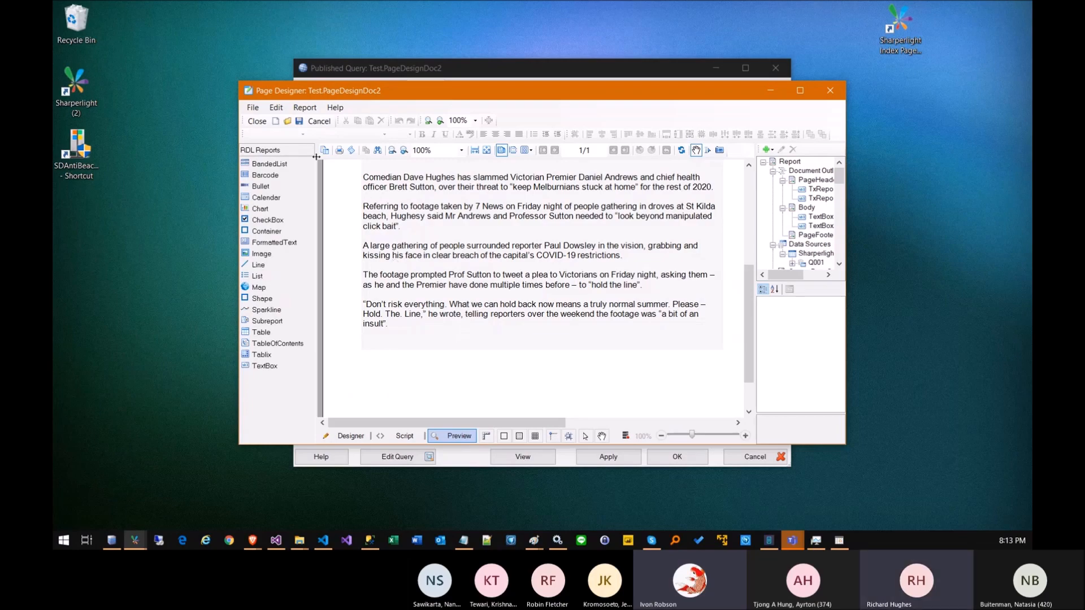
Bring the Scheduler to the front and try to create a desktop shortcut for the SalesEmailByComp task.
drag(239, 81, 140, 47)
click(136, 540)
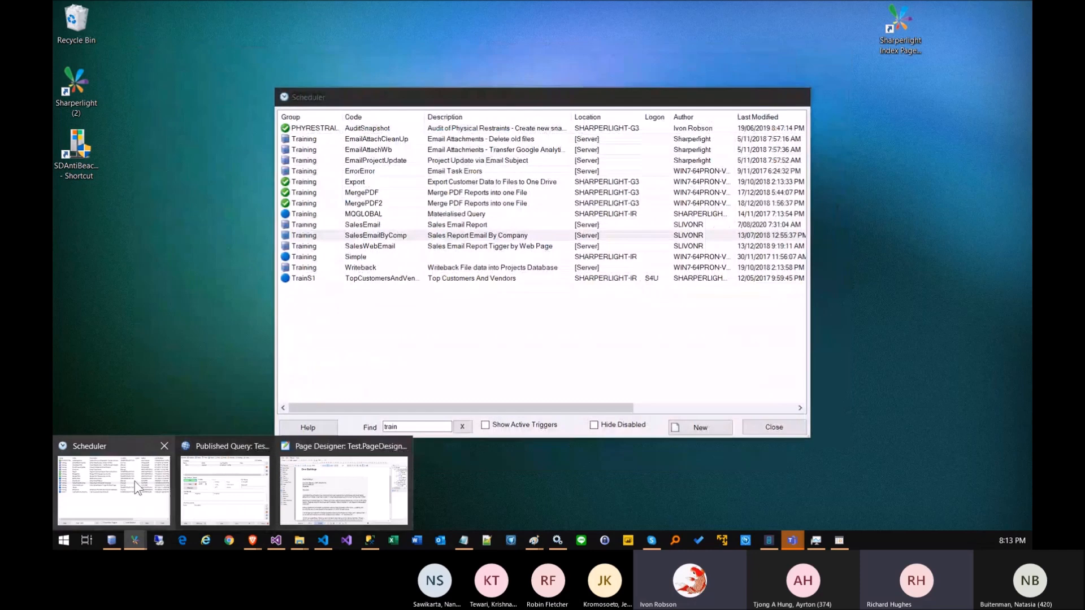
click(134, 480)
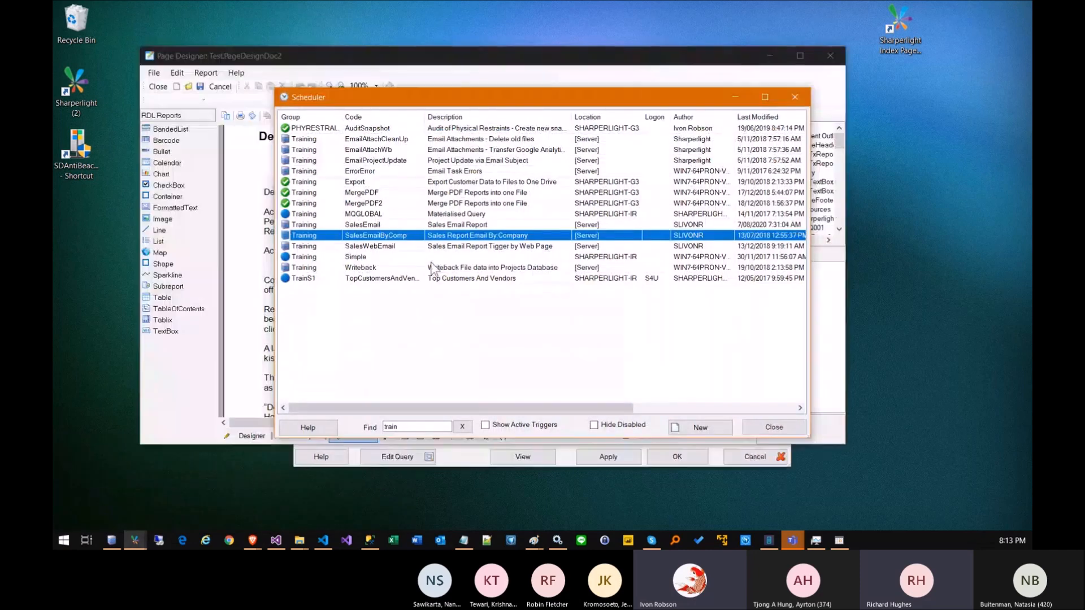
right_click(378, 236)
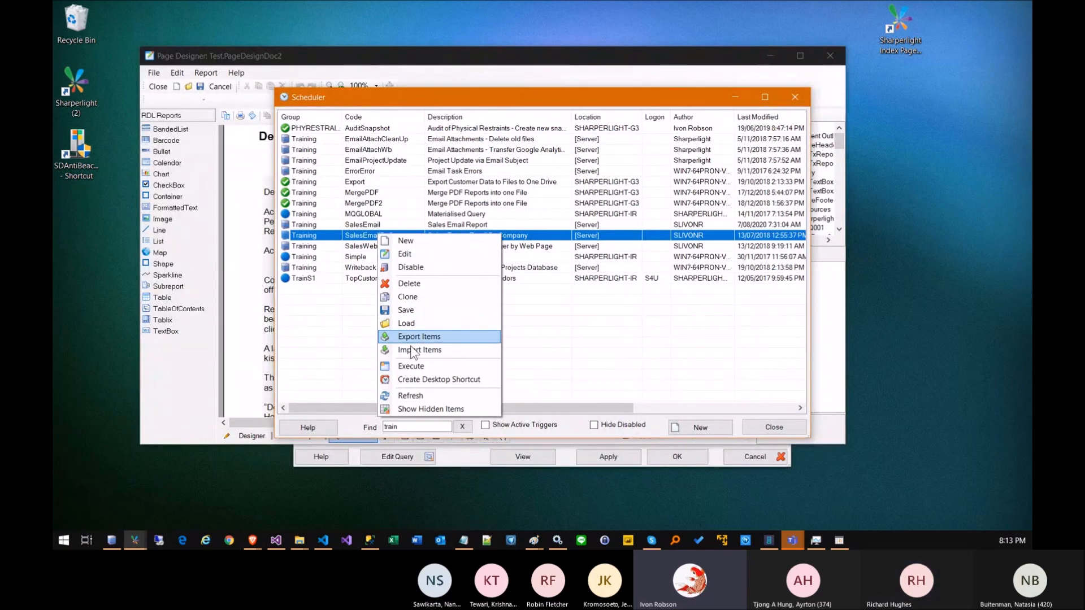
click(431, 380)
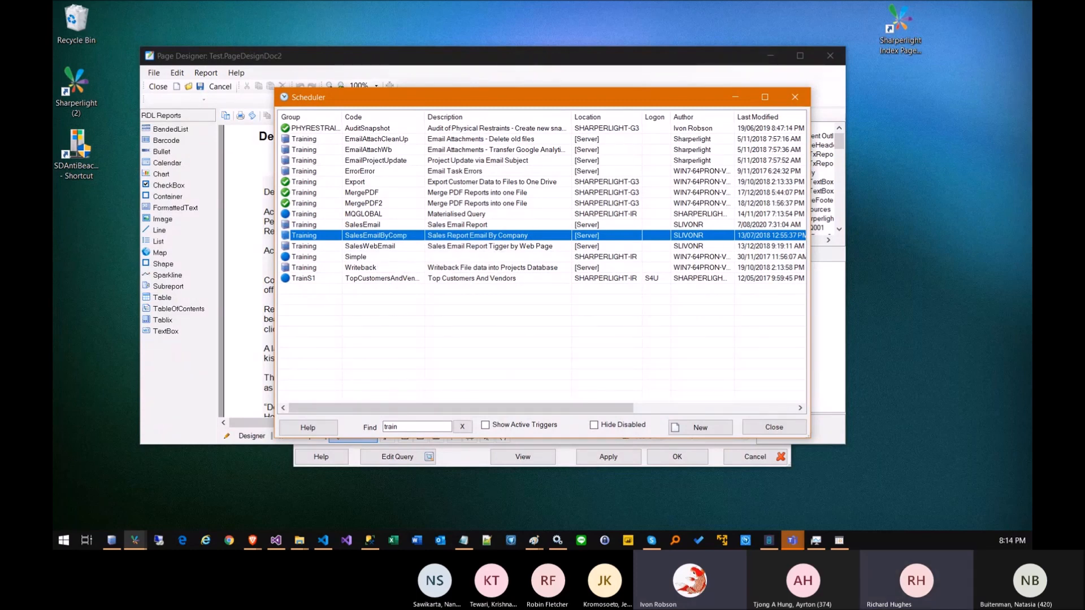
Place the SalesEmailByComp task's shortcut on the desktop and close the PageDesignDoc2 page designer.
drag(108, 540, 93, 267)
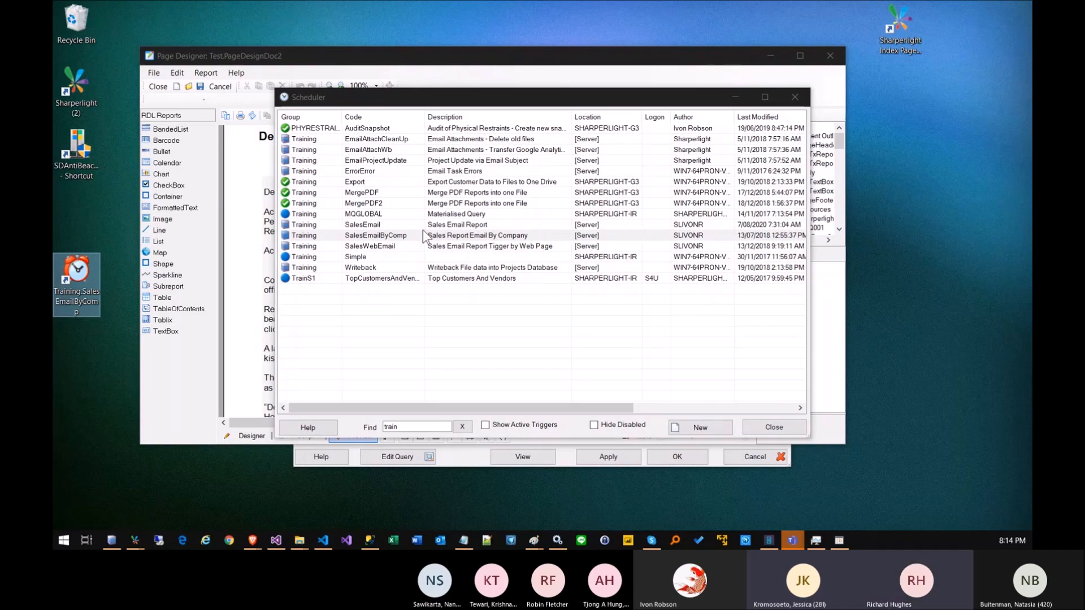
click(155, 88)
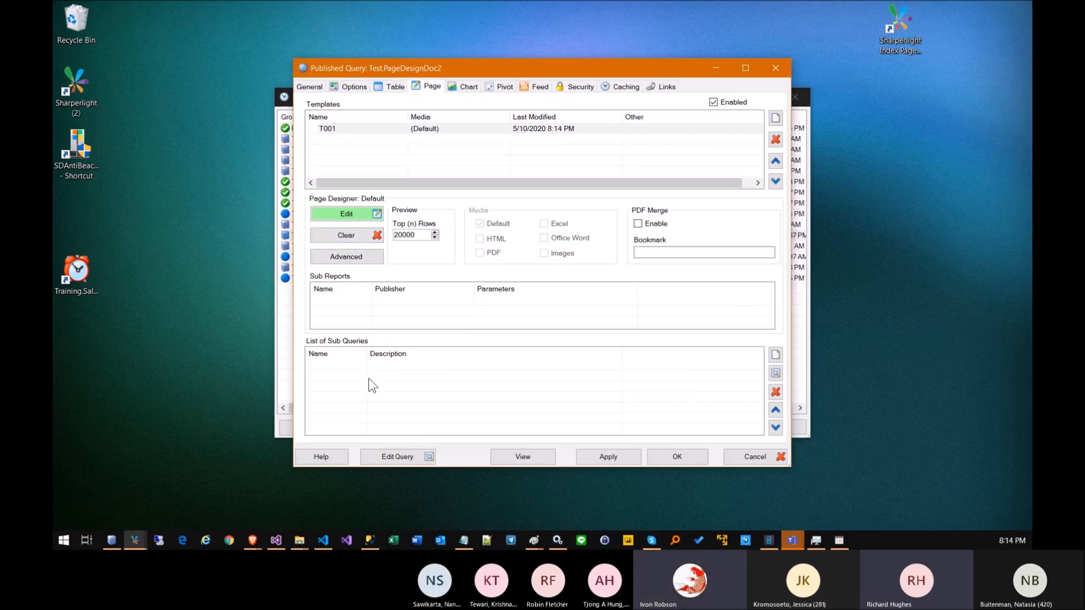
Add a sub query named Test to PageDesignDoc2, using the Adventure Works product and the Purchase Order Header table.
click(778, 357)
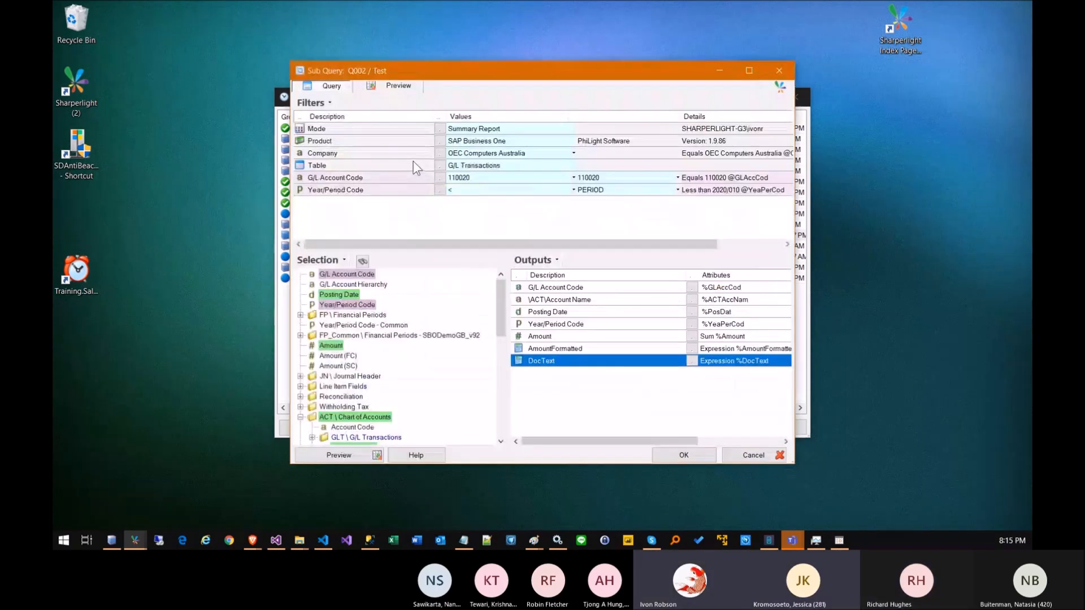
click(446, 142)
click(438, 141)
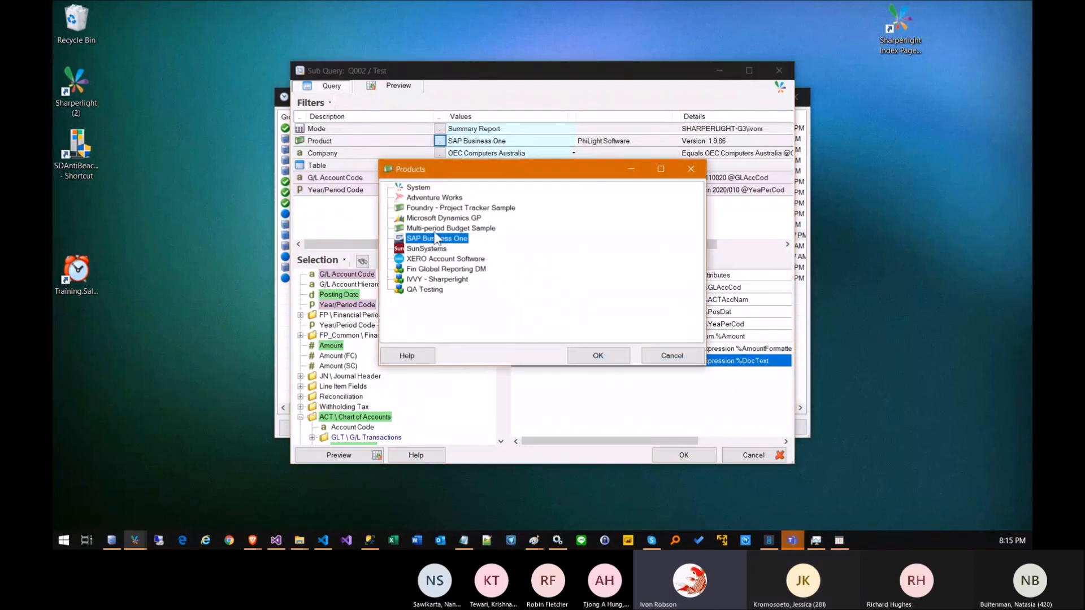
double_click(437, 199)
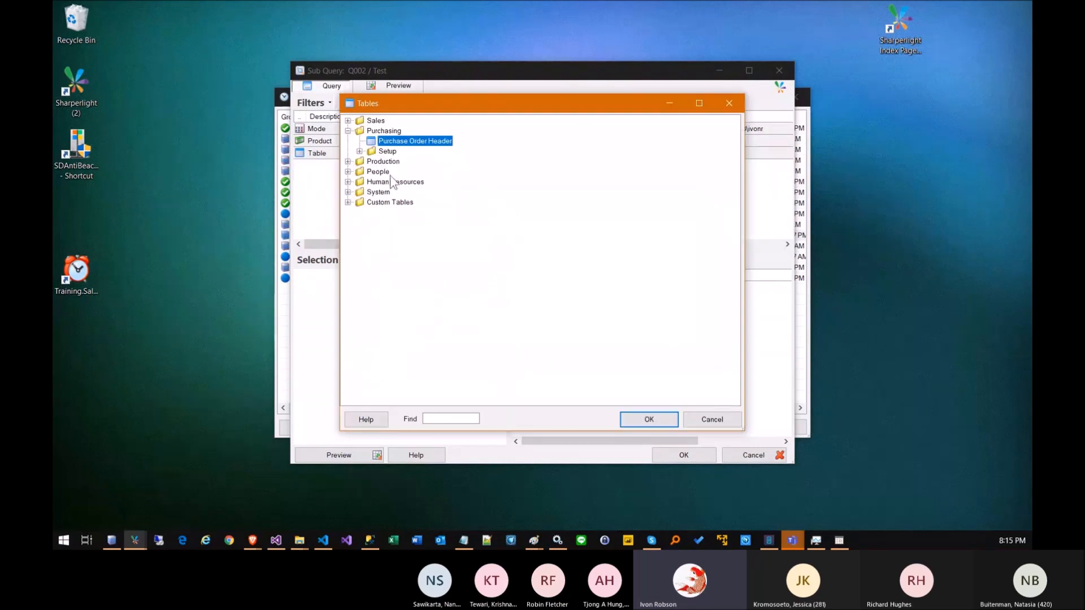
double_click(392, 141)
Add Order Date to the Test sub query's outputs and Purchase Order Id to its filters.
drag(336, 294, 590, 340)
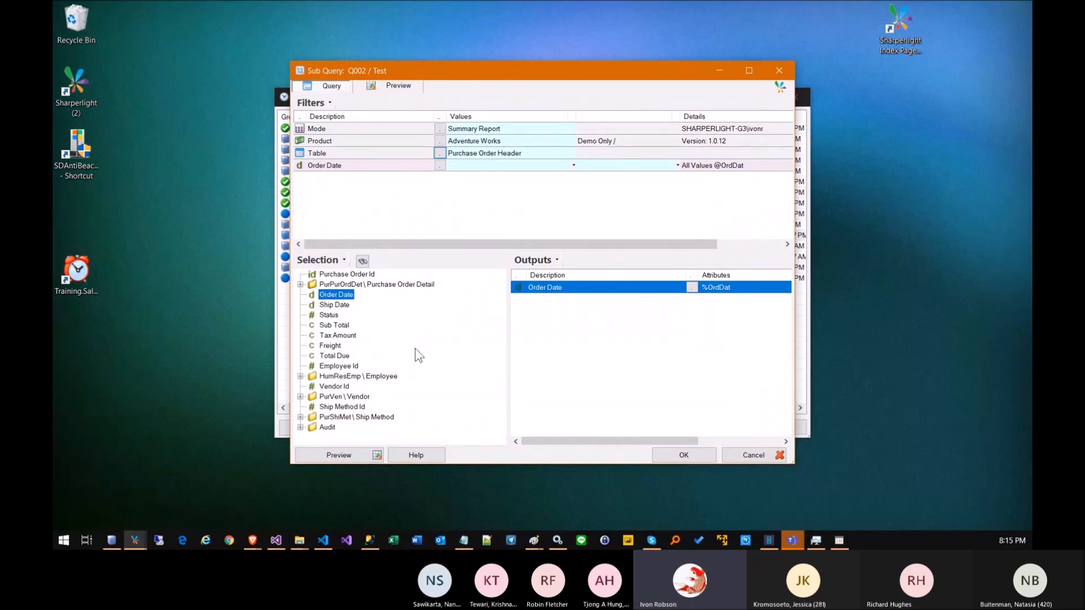
drag(355, 276, 469, 183)
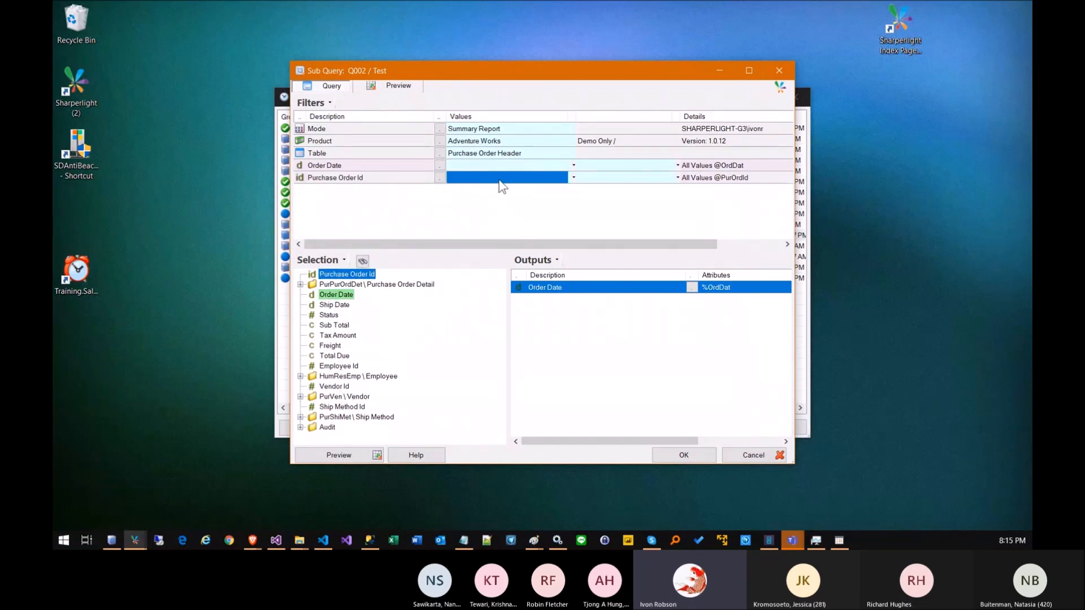
Change the Purchase Order Id filter's name to AccCode and accept the Test sub query.
right_click(373, 180)
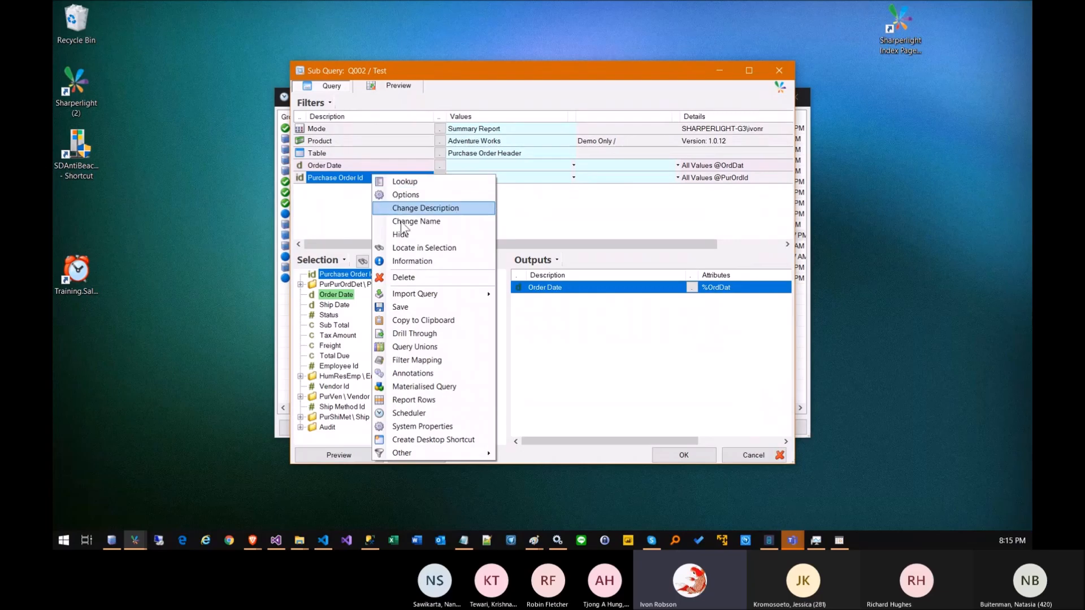
click(442, 226)
text(AccCode)
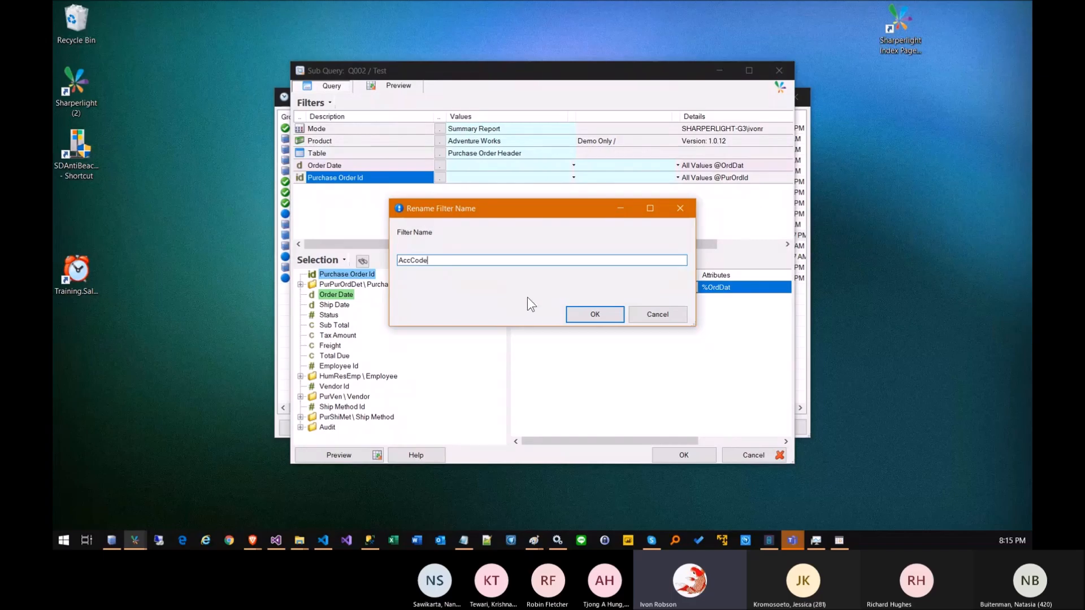
click(576, 314)
drag(435, 78, 481, 81)
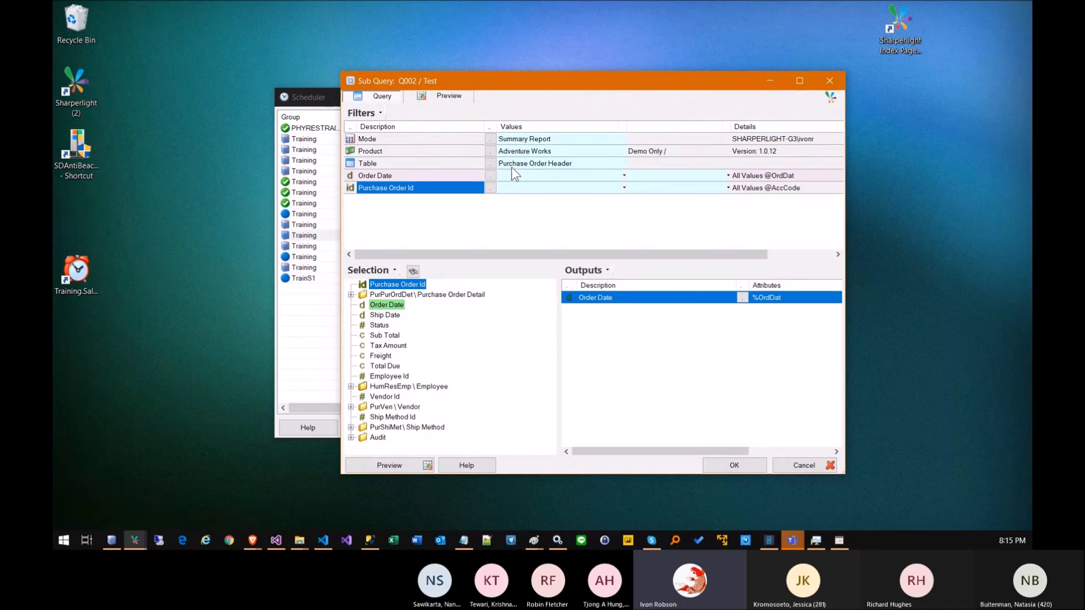
click(532, 189)
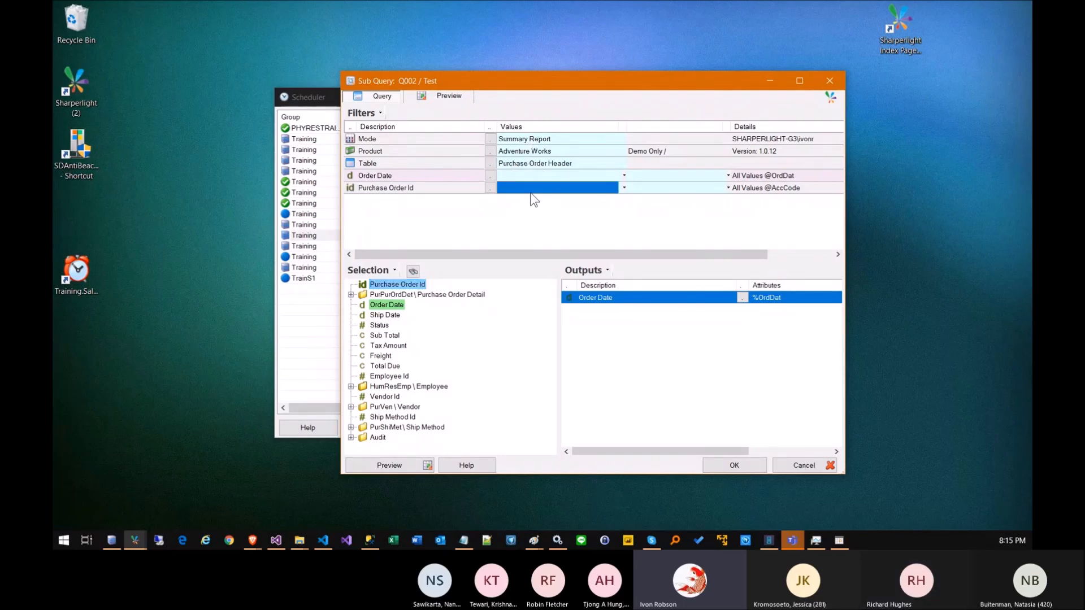
click(669, 189)
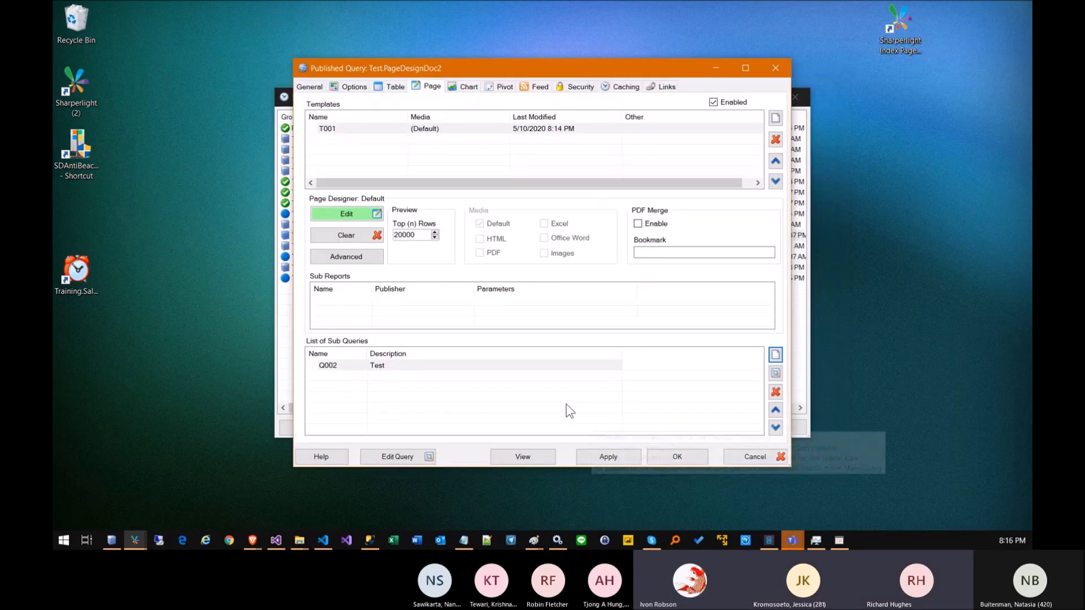
Read the hint on sub query filter synchronization and examine the main query's Add Sub Query output option.
click(388, 371)
mouse_move(397, 372)
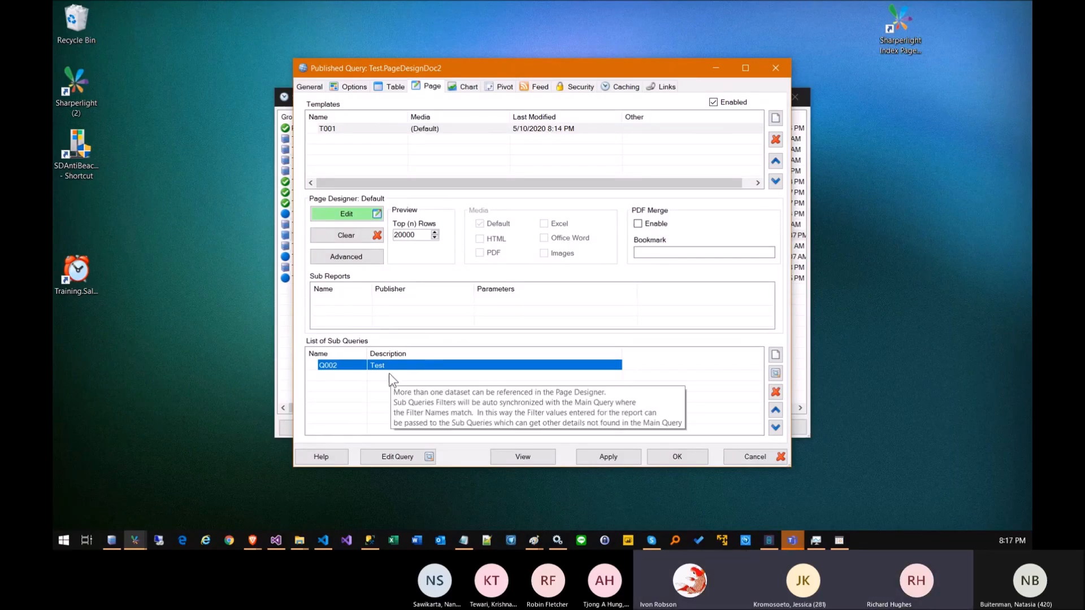
click(397, 457)
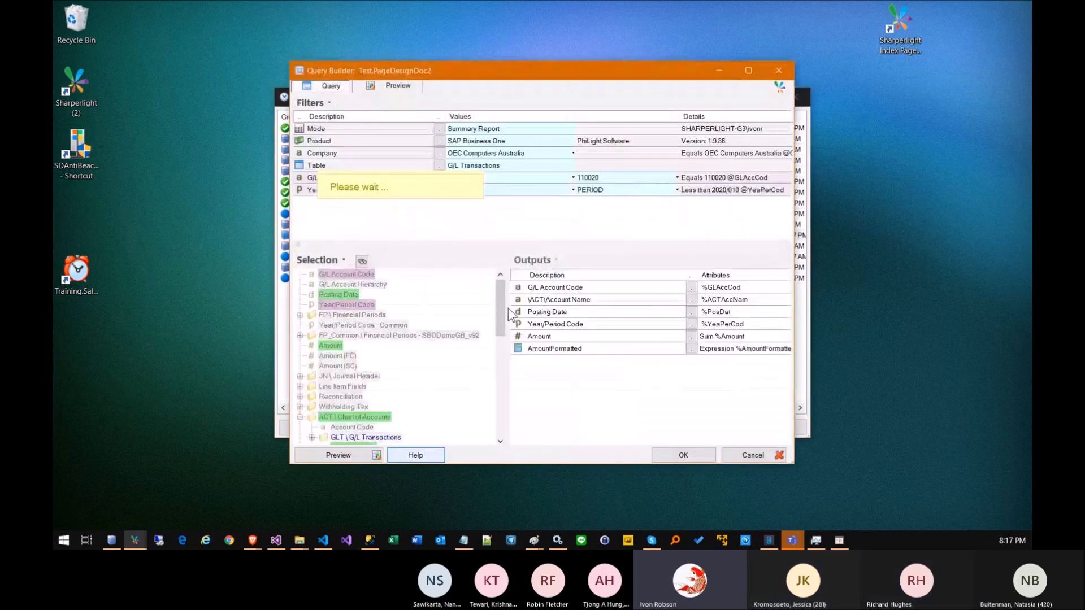
right_click(515, 366)
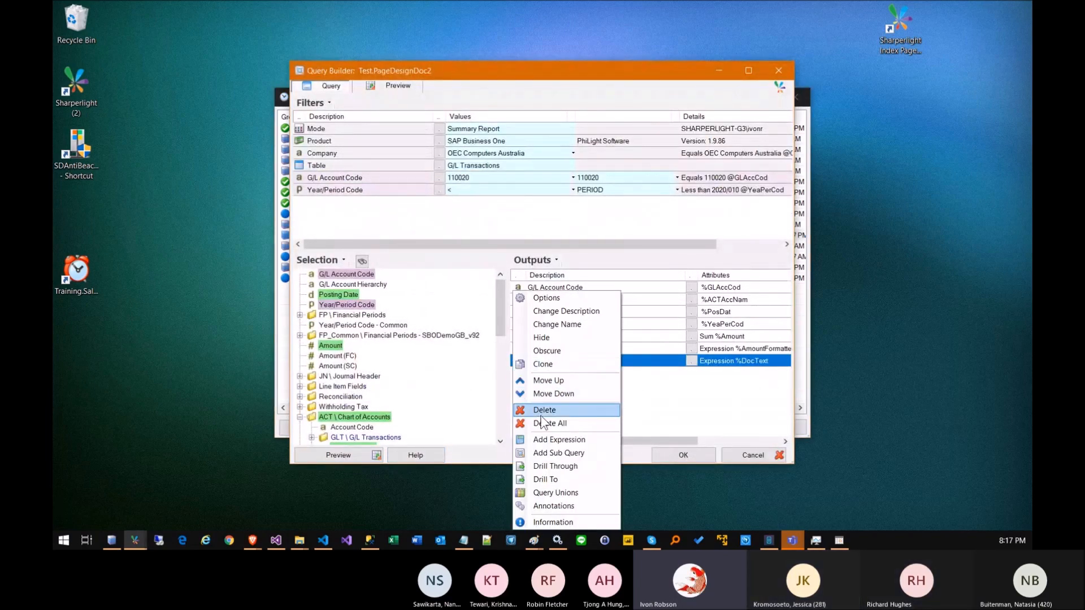
click(581, 452)
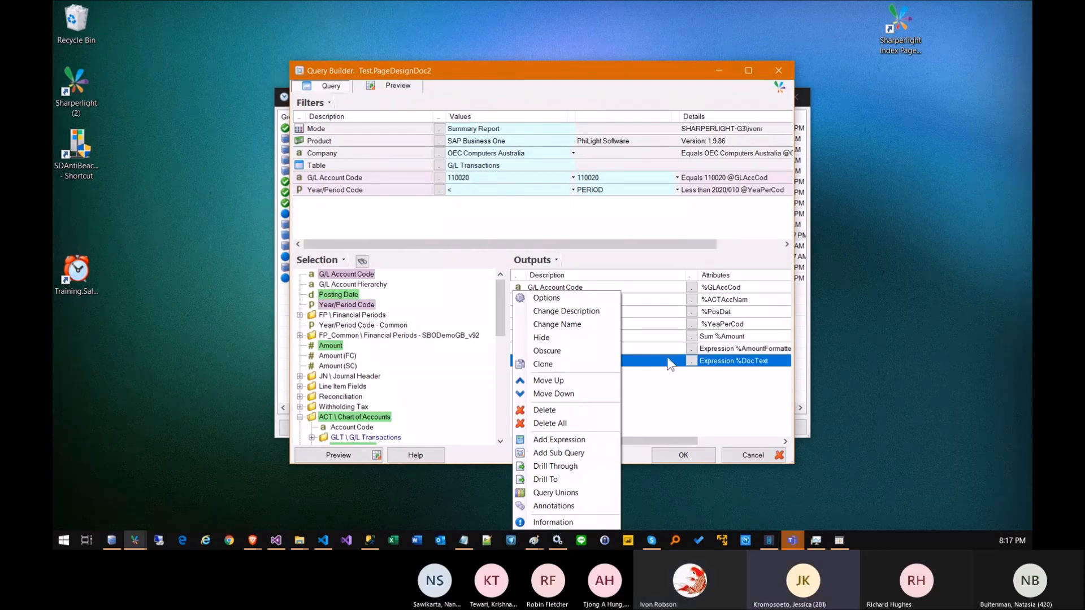
click(671, 455)
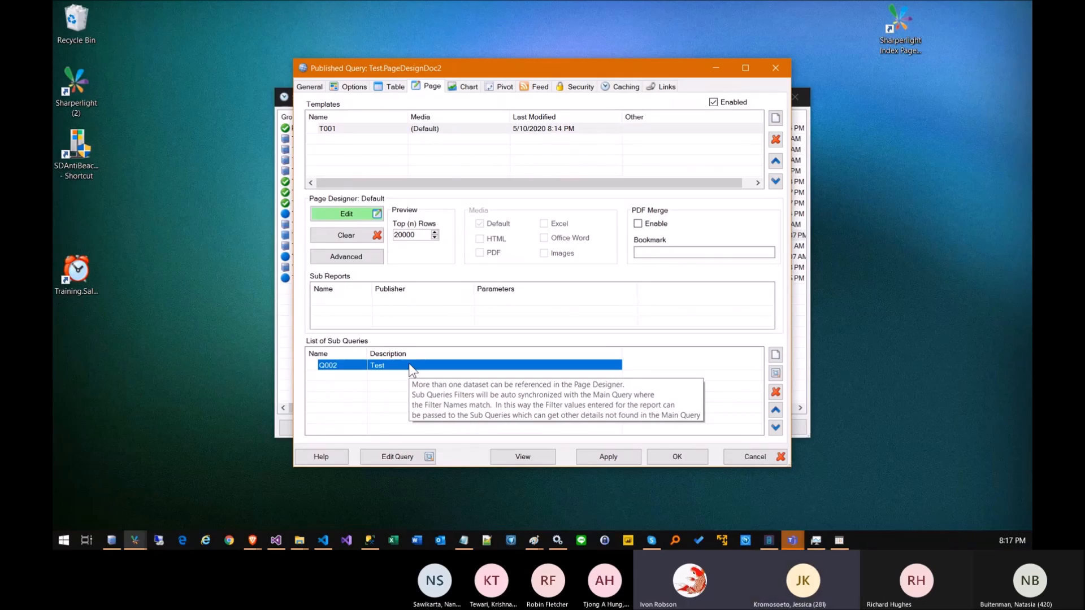
Check the main query's G/L Account Code filter, close the query and point out sub query Q002 in the list.
click(378, 457)
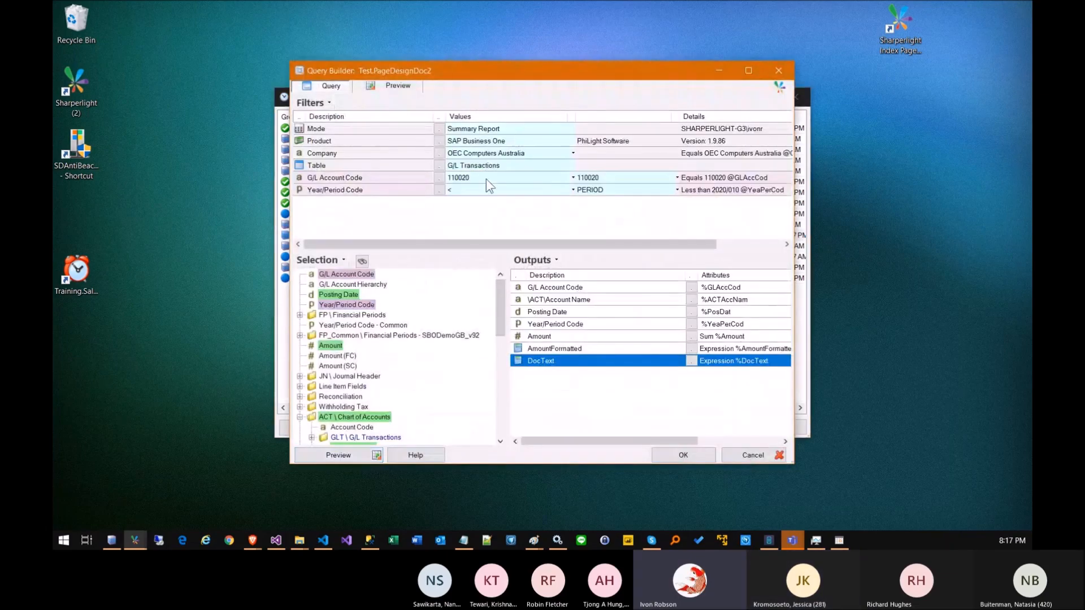
click(738, 452)
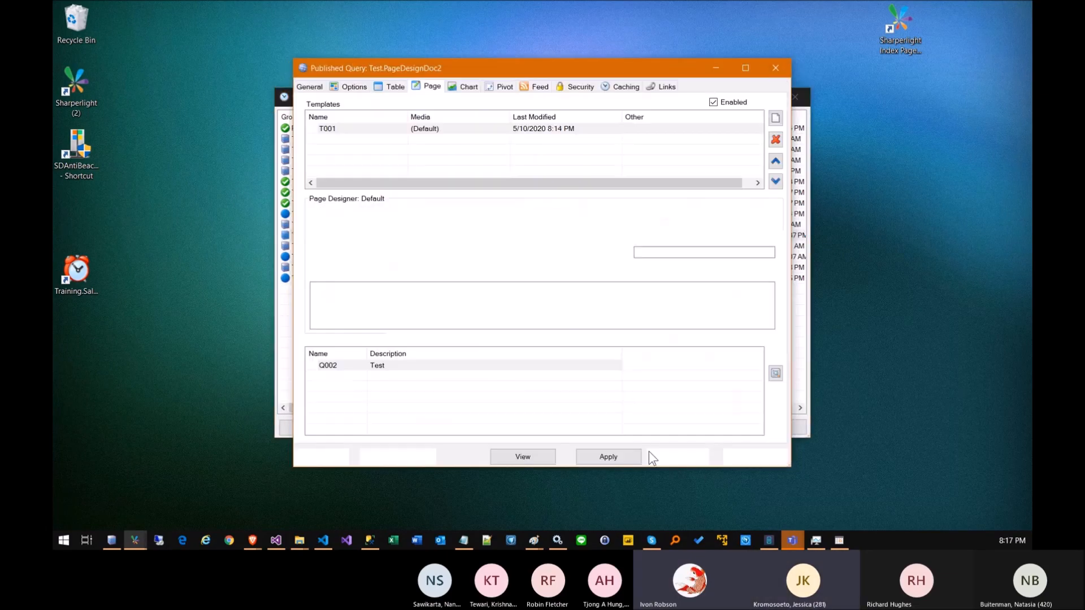
click(345, 365)
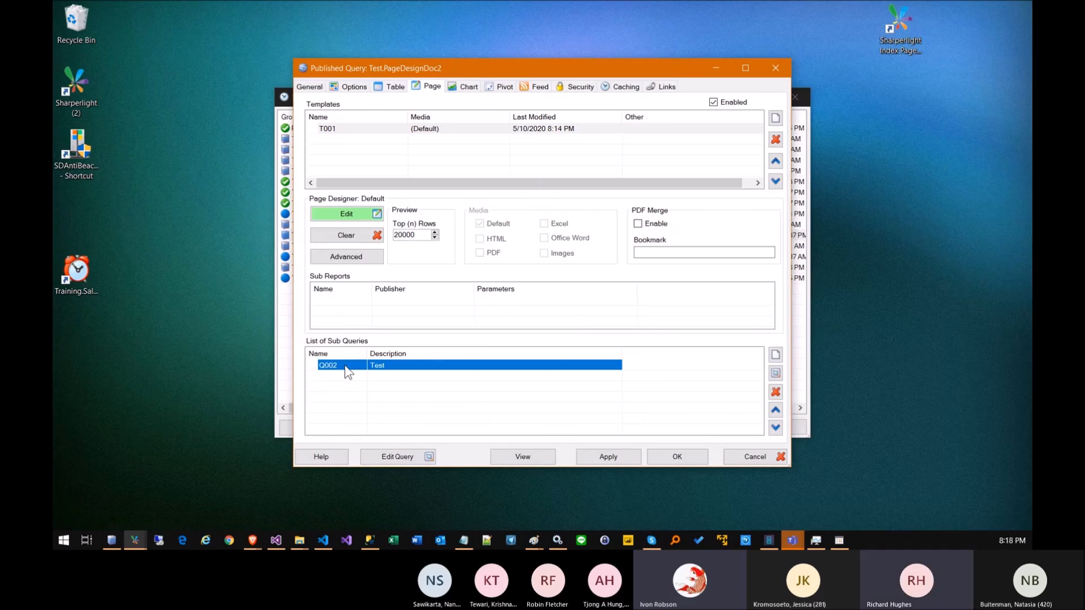
click(330, 390)
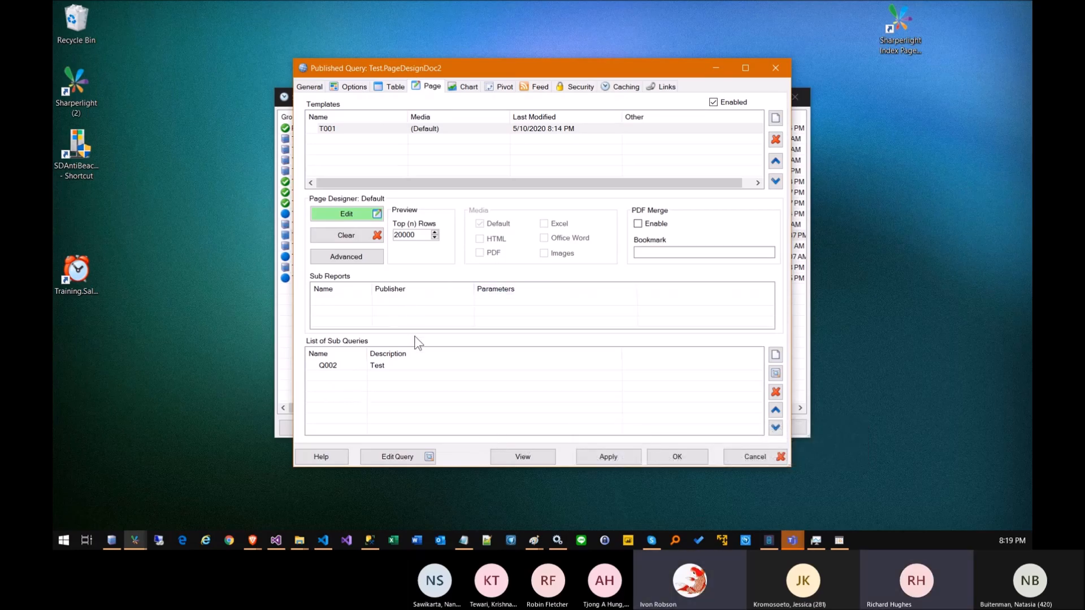
From the main query's filters, create a Text system property with the code LegalNote and a multi-line value starting with "Please".
click(395, 462)
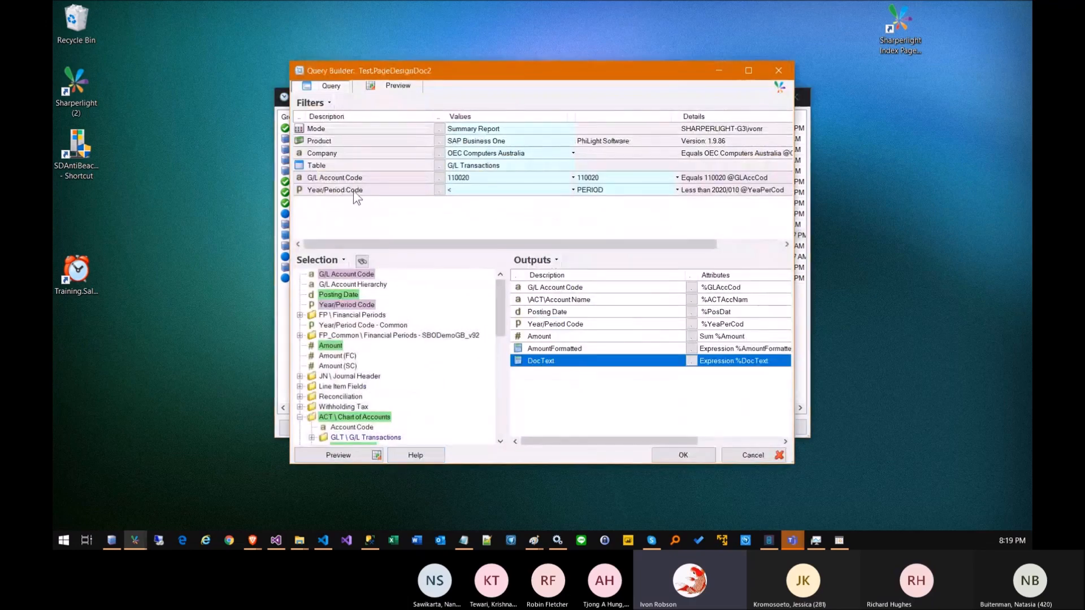
right_click(354, 191)
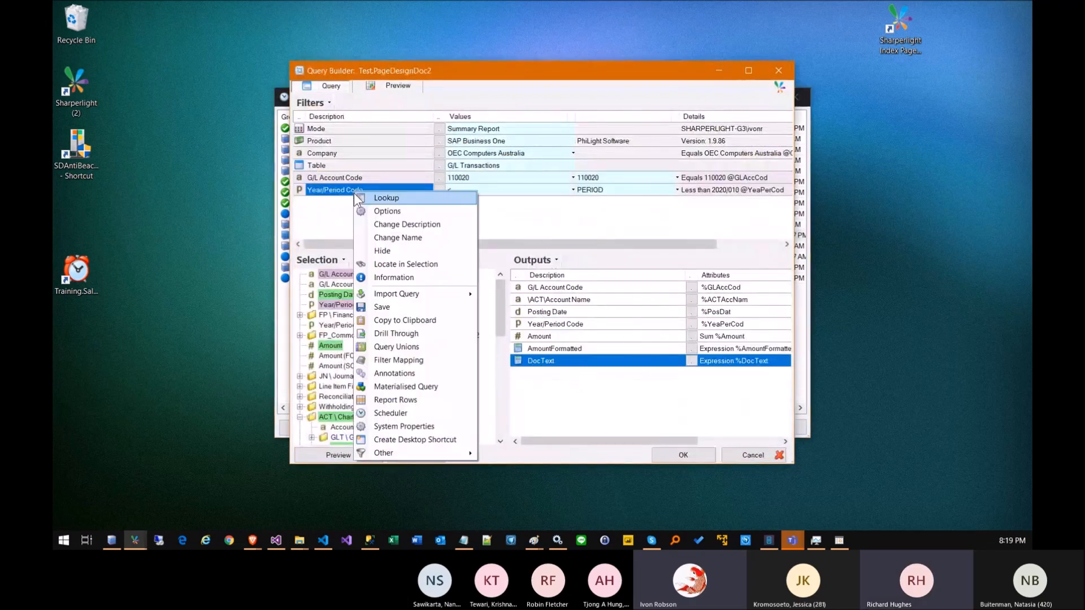
click(411, 425)
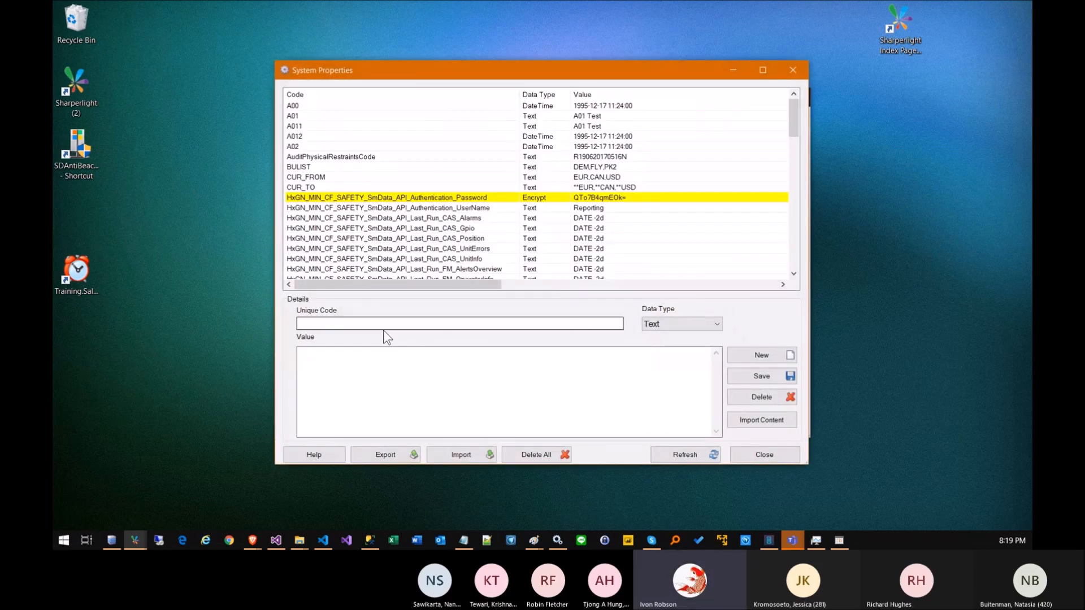
click(752, 355)
click(357, 323)
text(Legal)
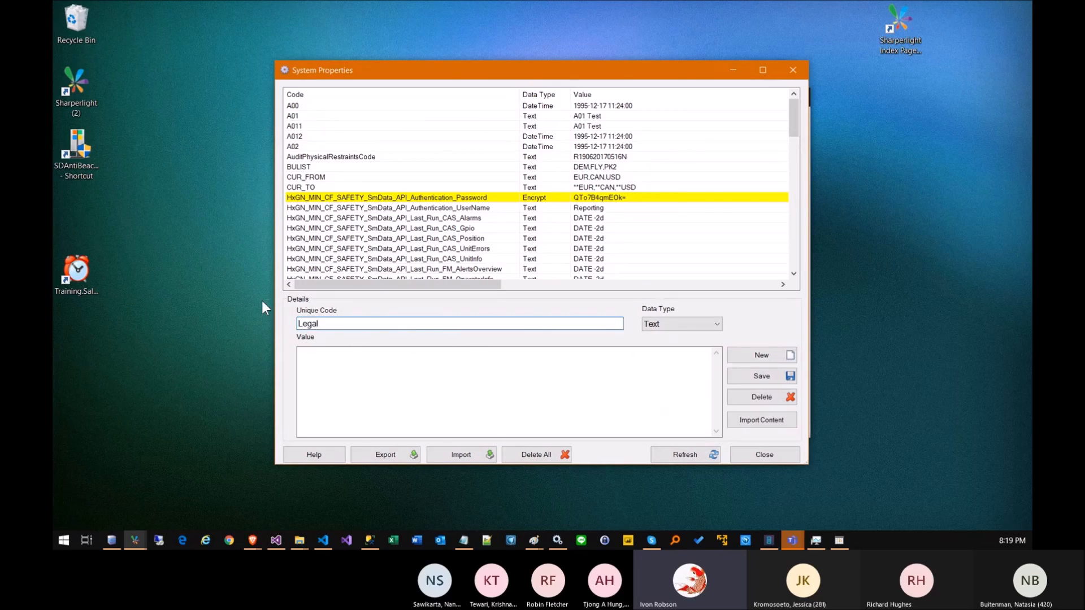
text(Note)
key(Tab)
text(Please.)
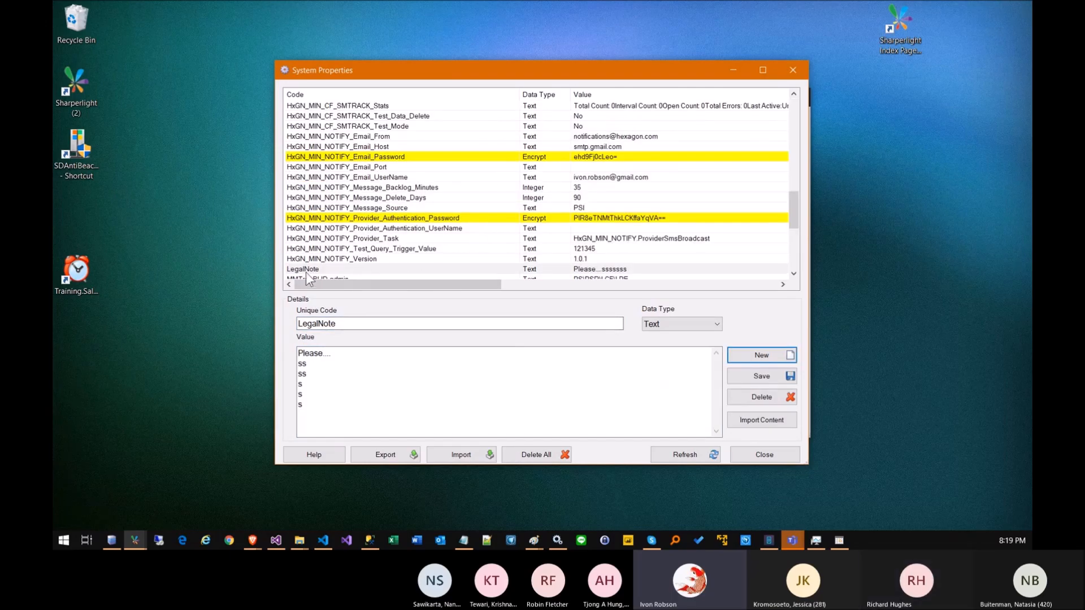
Review the full value text of the LegalNote property, then close System Properties and the main query.
click(310, 269)
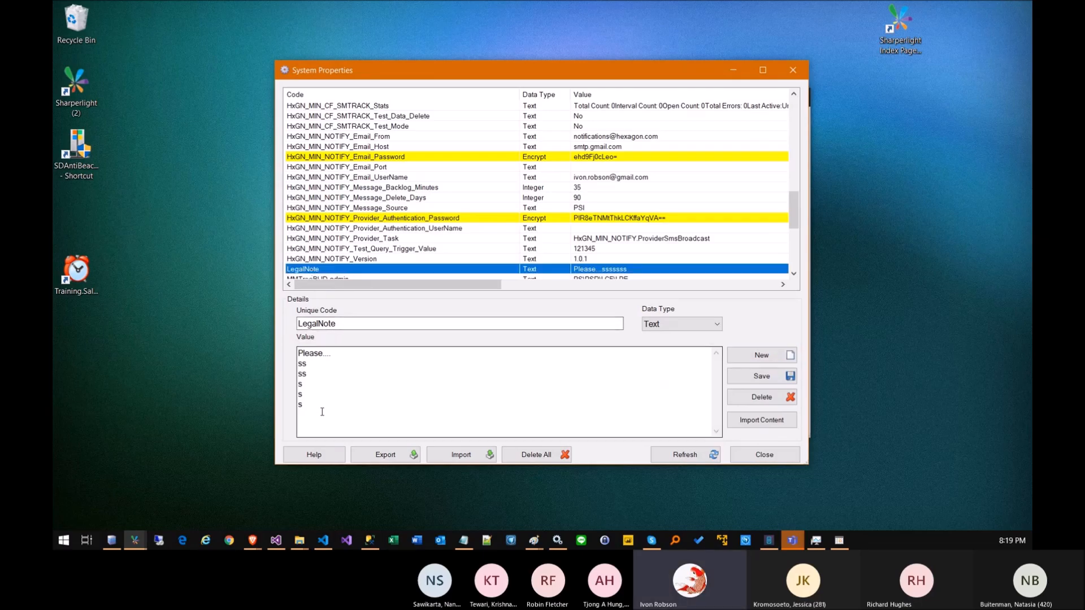
drag(322, 412, 297, 345)
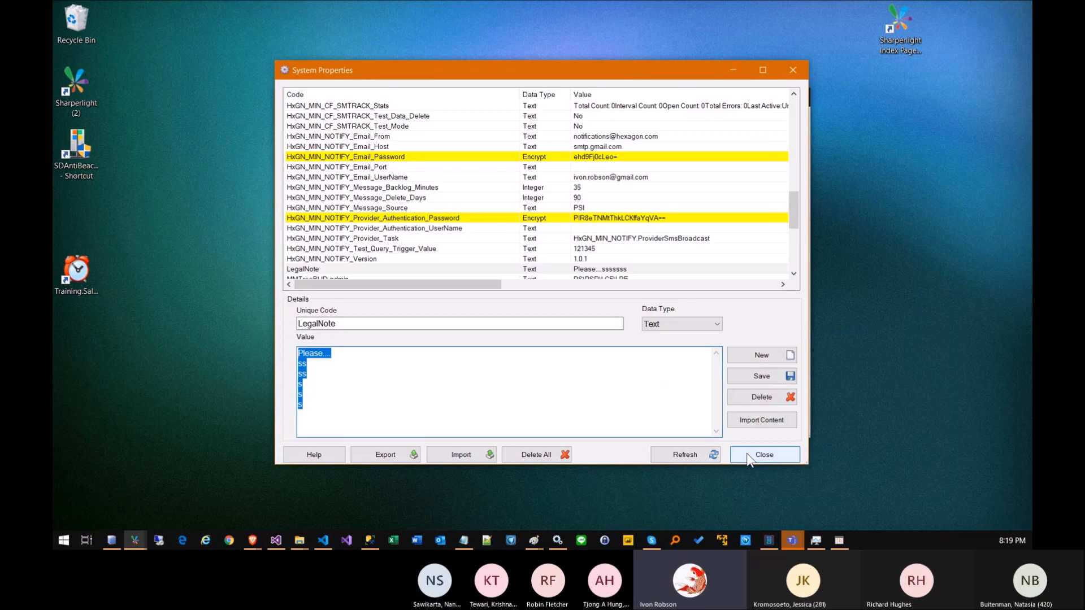
click(761, 455)
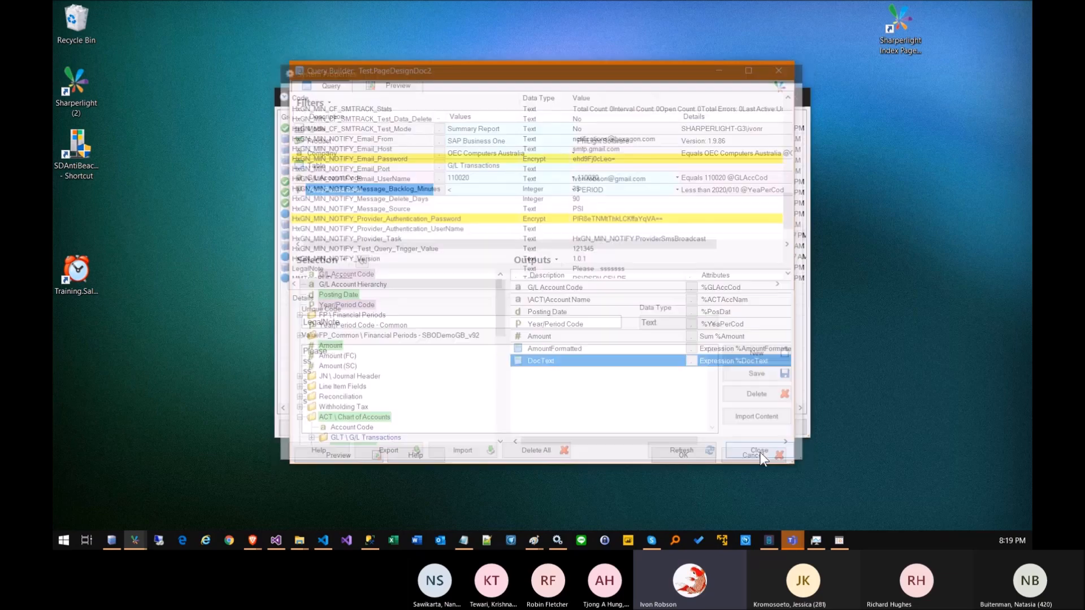
click(680, 455)
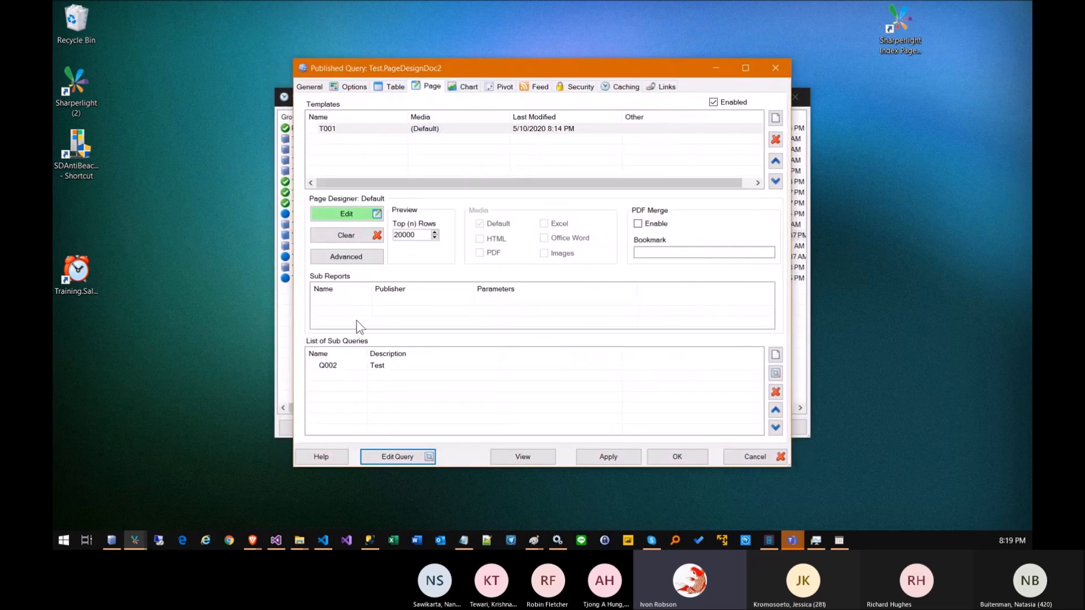
Add a sub query named Legals that uses the System product and the System Properties table.
click(775, 354)
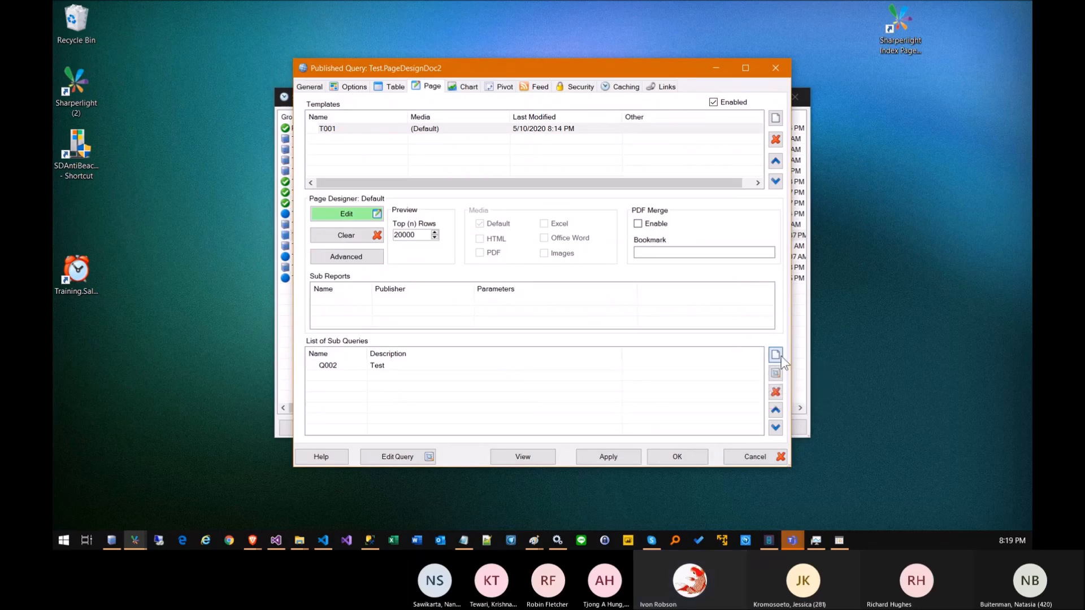
text(Legals)
key(Return)
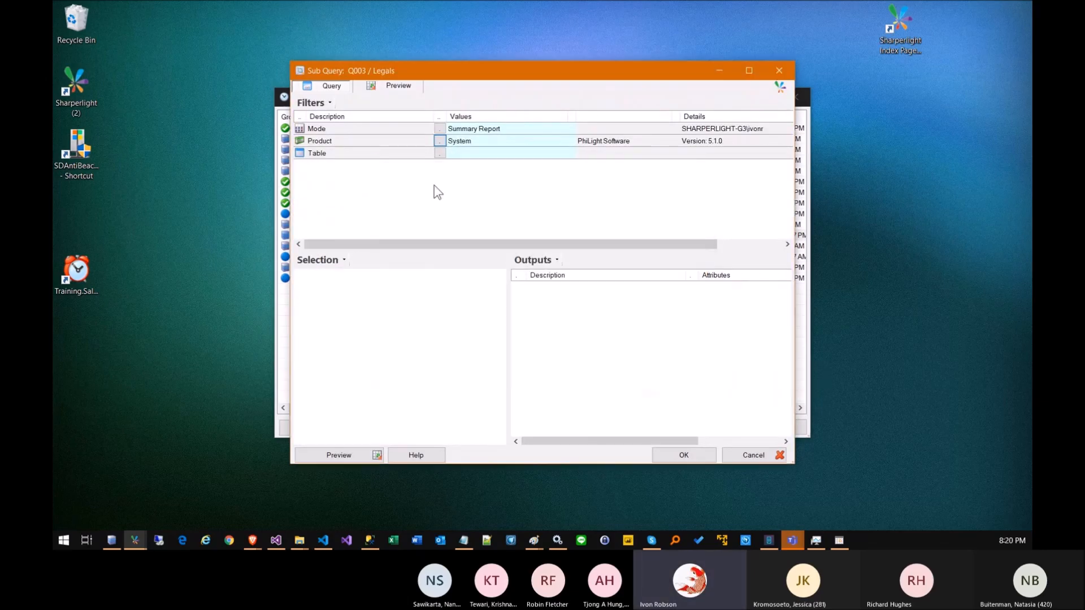
click(439, 151)
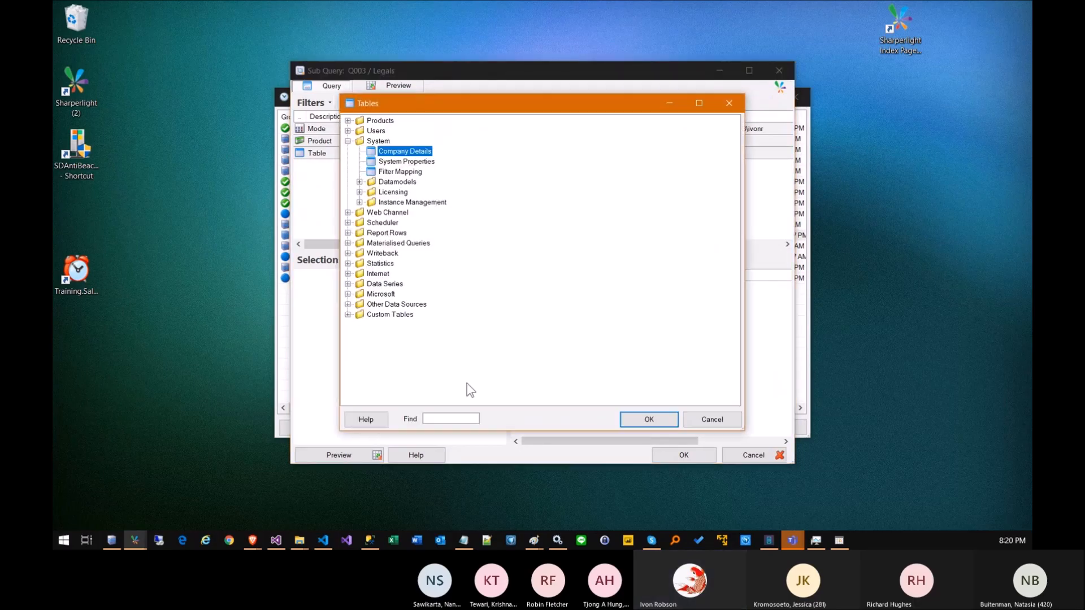
click(409, 162)
double_click(409, 163)
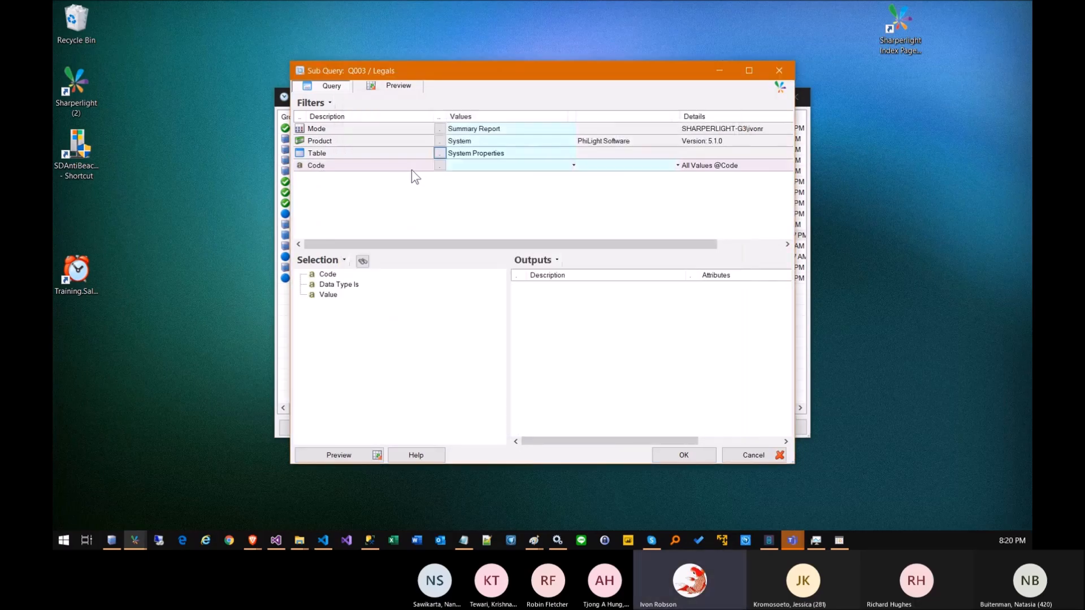
Filter the Legals sub query to the LegalNote code and add Value as its output.
click(440, 165)
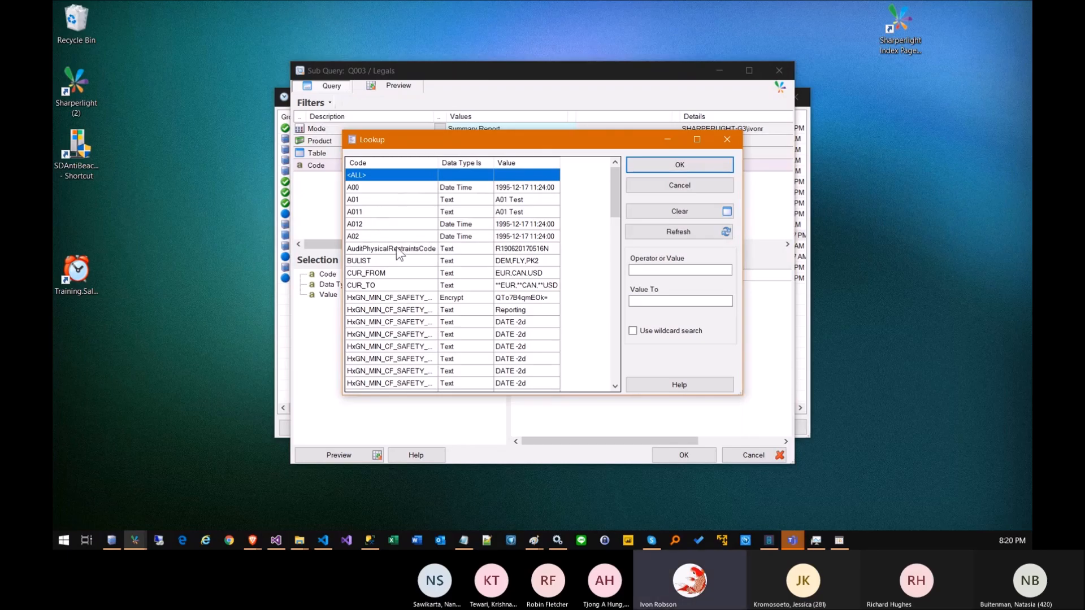
scroll(384, 271, down, 10)
click(370, 276)
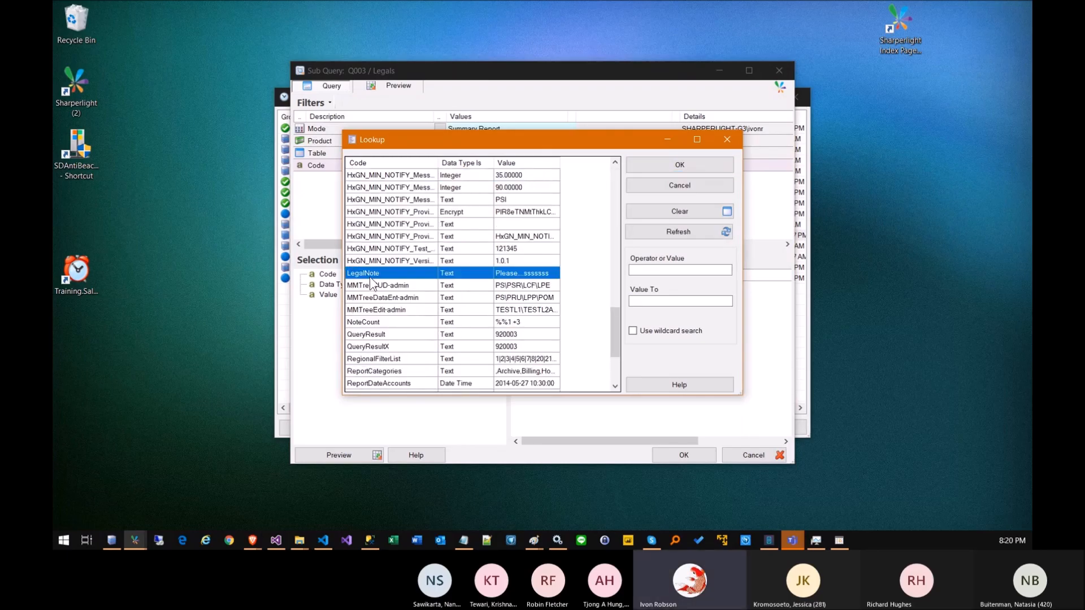
click(647, 165)
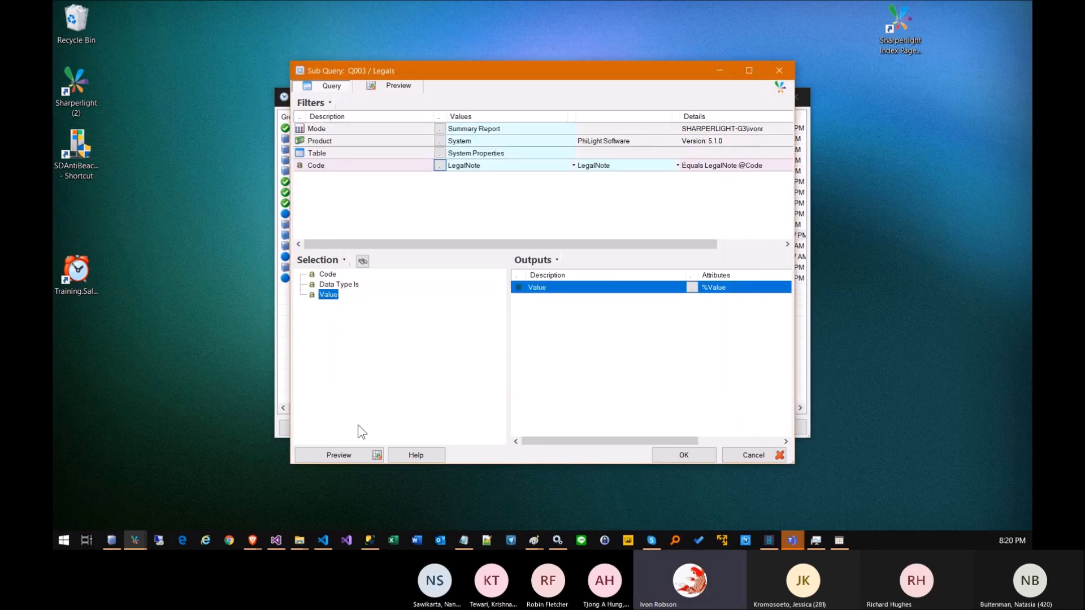
Preview the Legals sub query with a widened Value column, then accept the sub query.
click(340, 452)
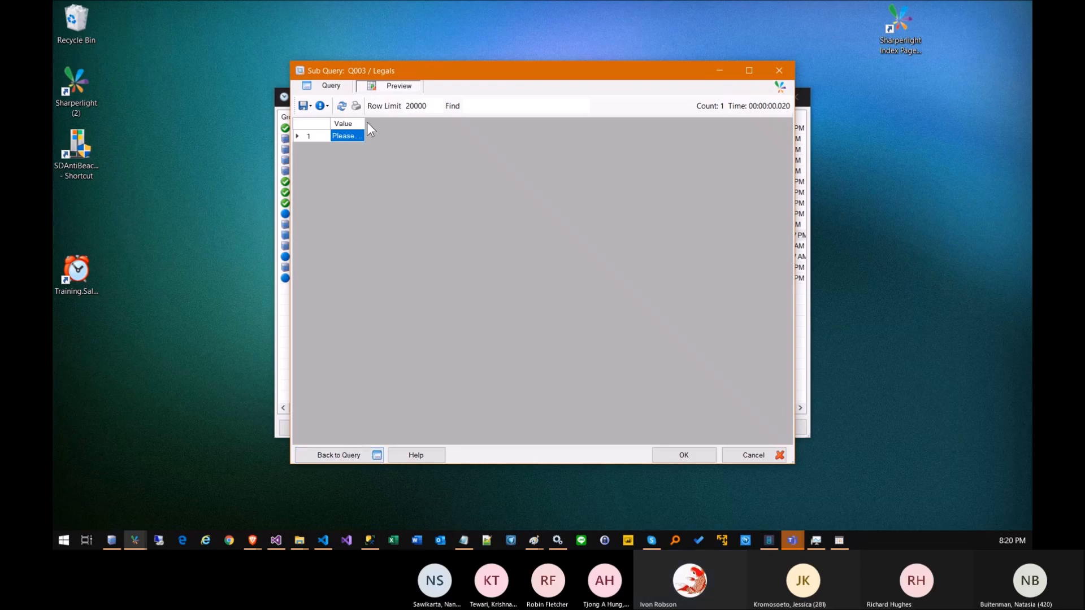
drag(365, 124, 540, 124)
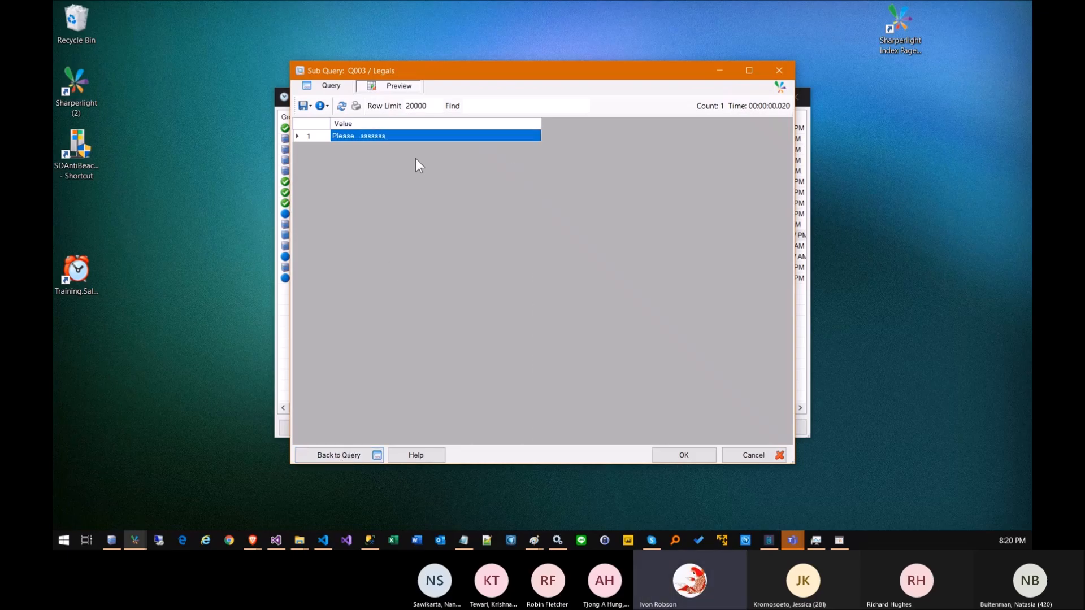
key(Escape)
click(380, 377)
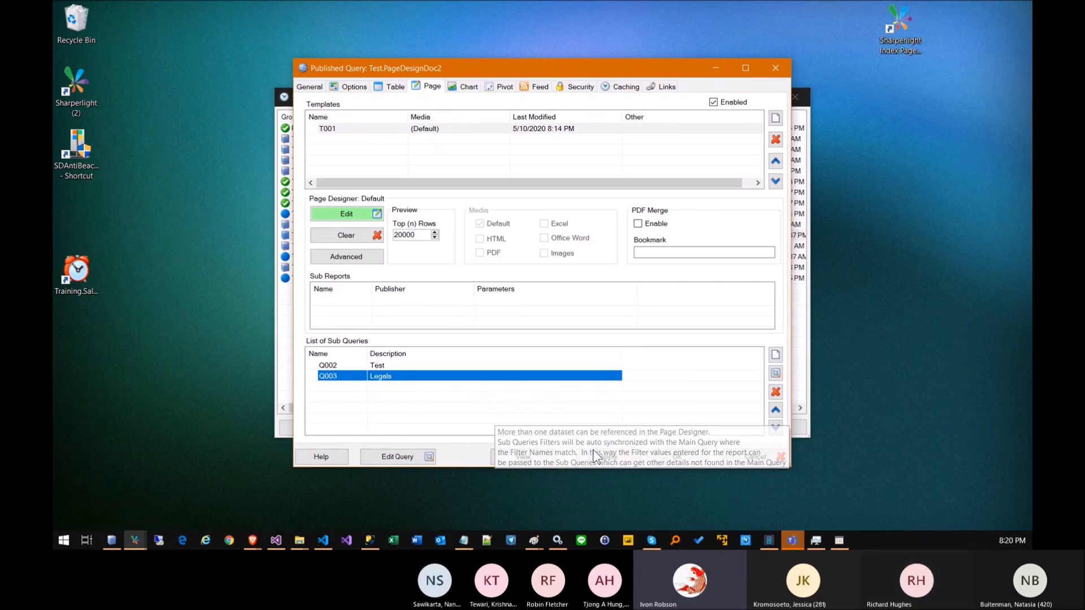
click(678, 456)
Add a Text expression output to the main query and insert the SystemPropertyGet function with a default value.
click(397, 457)
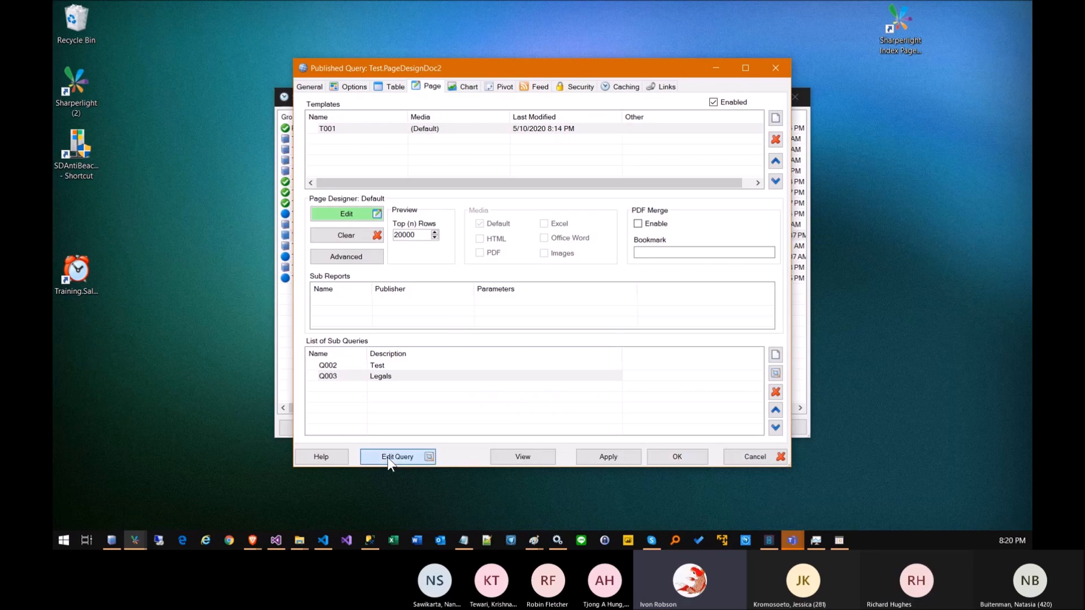
right_click(518, 362)
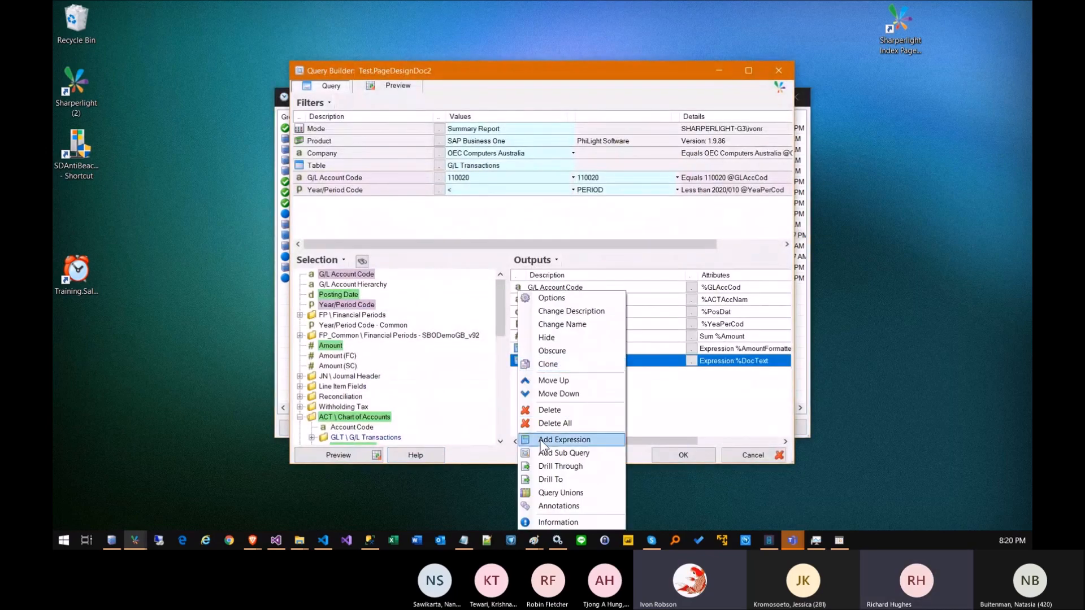
click(542, 439)
click(403, 433)
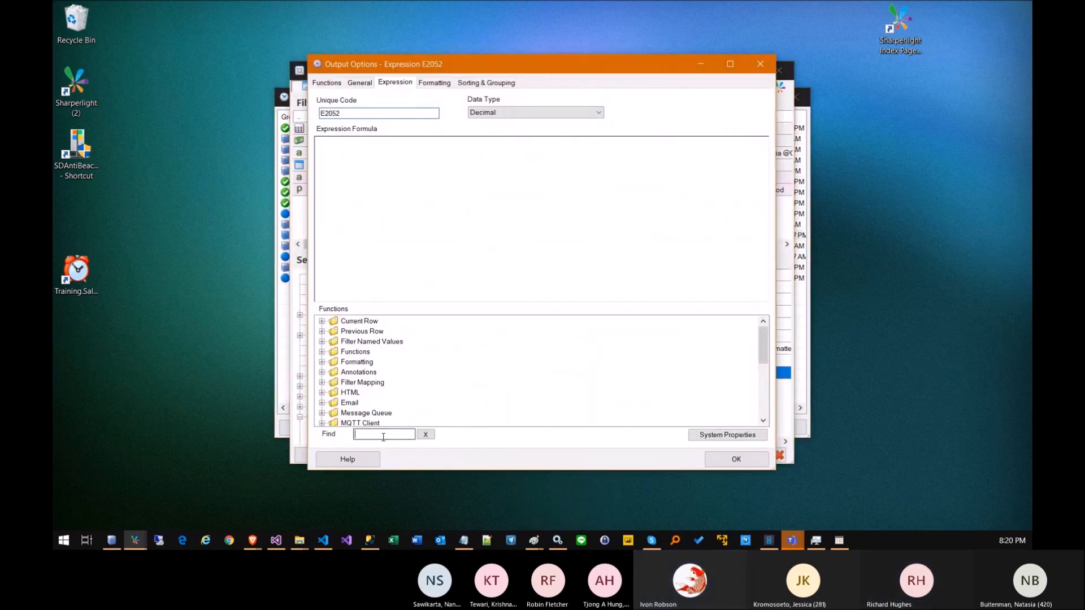
text(systempro)
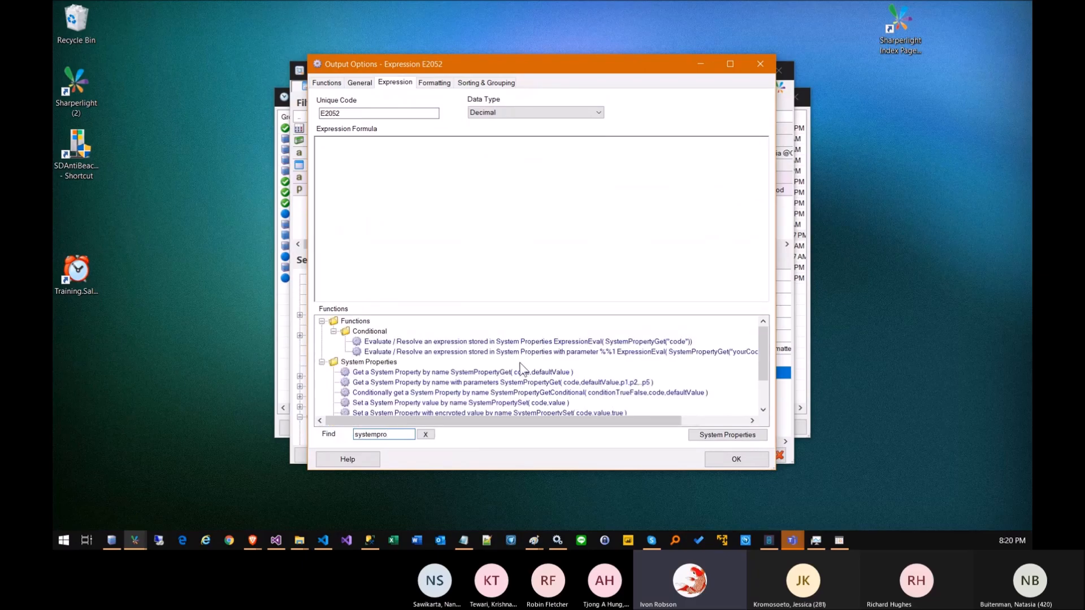
double_click(467, 372)
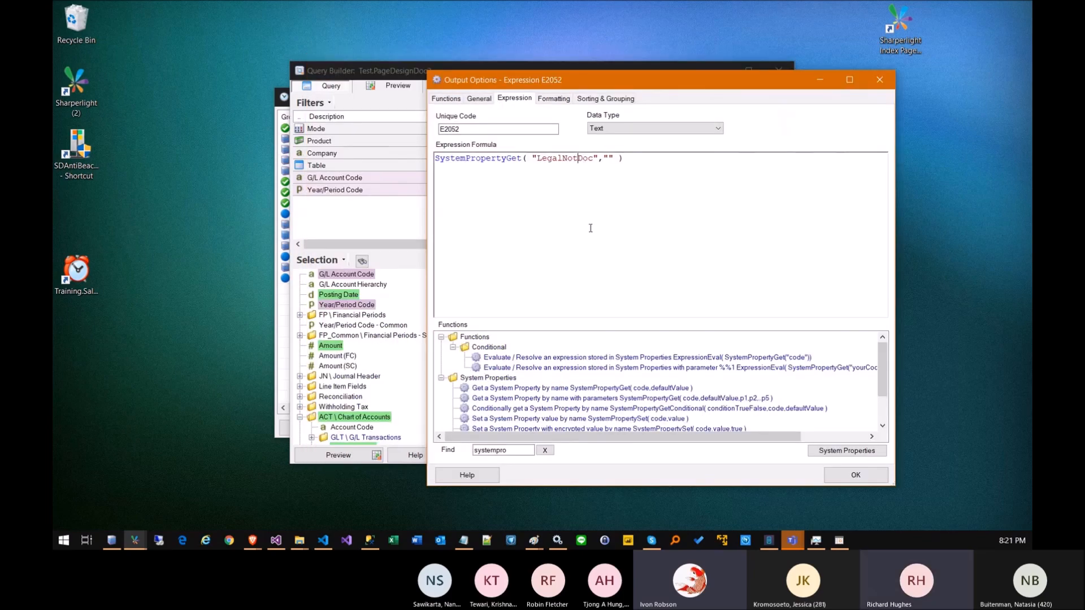
Complete the expression as SystemPropertyGet( "LegalNote","" ) and accept it.
key(Delete)
key(Delete)
key(Delete)
text(egalNot)
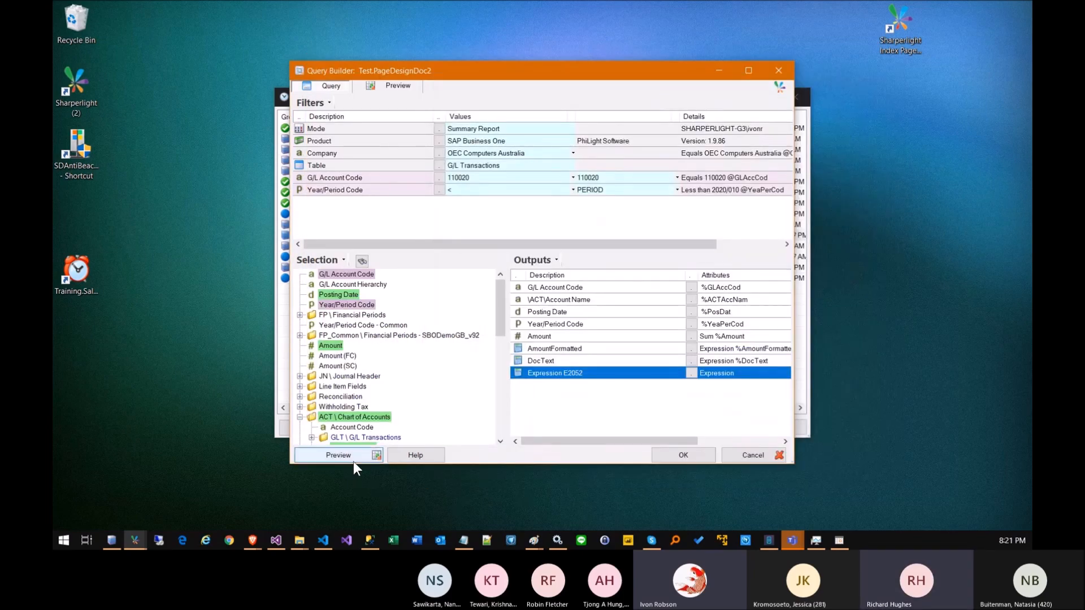
Preview the main query, check the new expression column's value, and return to the query definition.
click(353, 461)
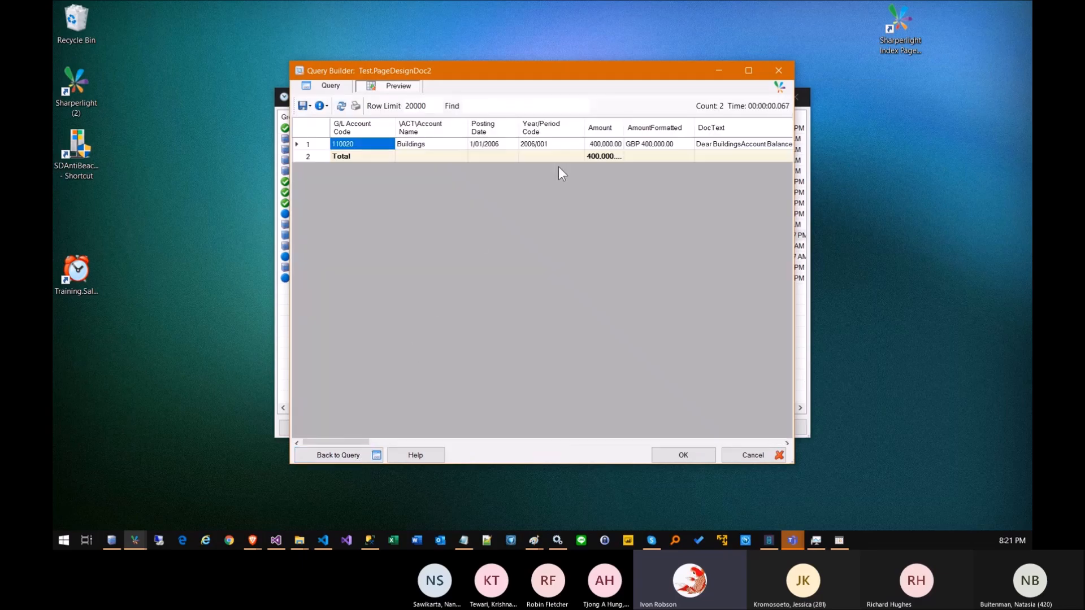
drag(342, 440, 783, 421)
click(739, 144)
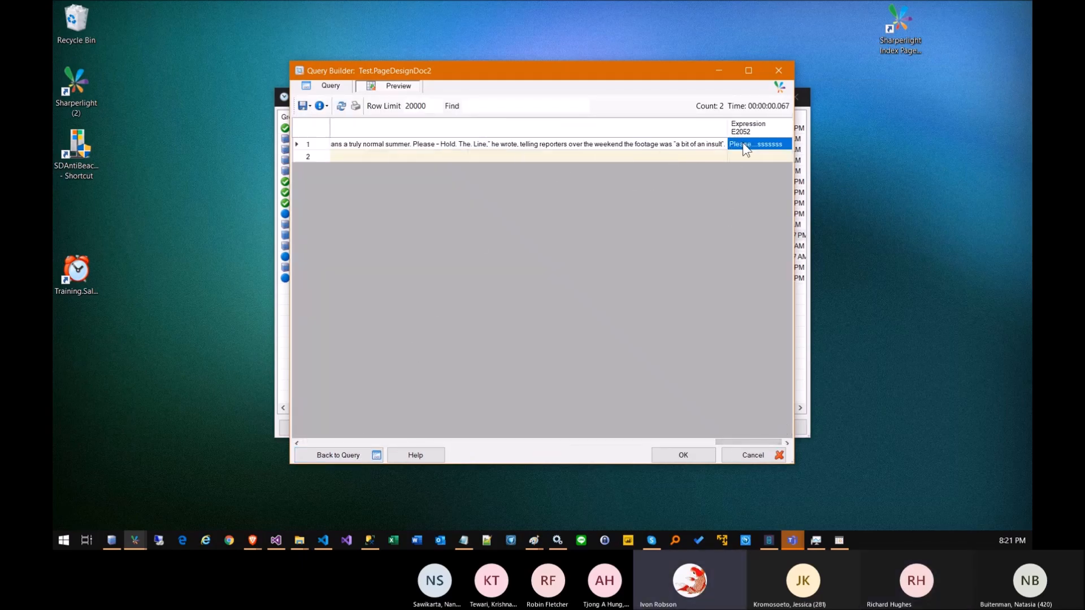
click(328, 87)
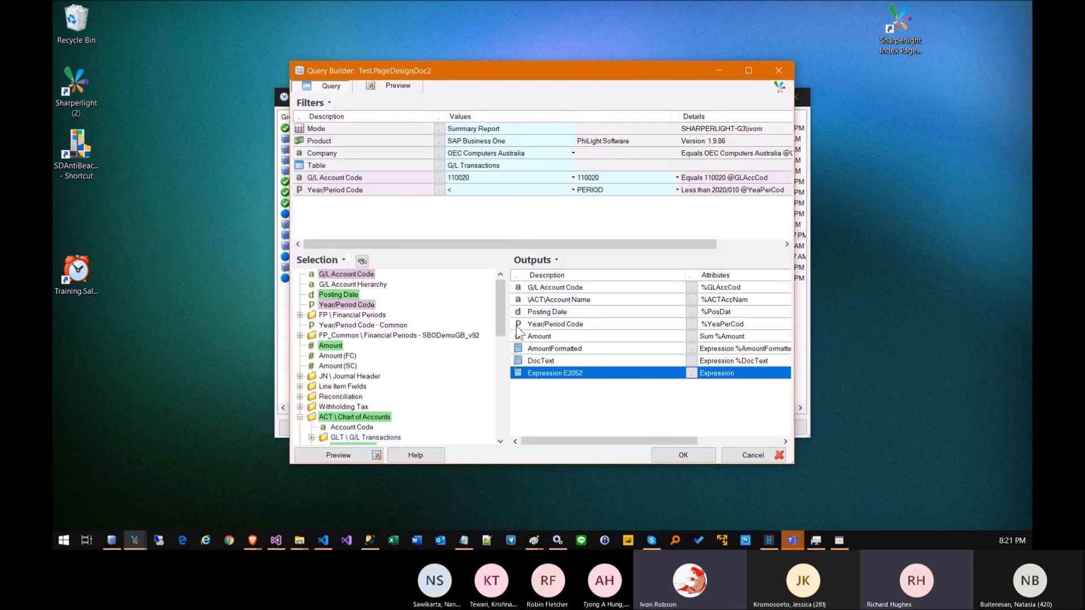
Review the DocText expression, then examine the SystemPropertyGet formula and its LegalNote argument in the new expression output.
click(537, 362)
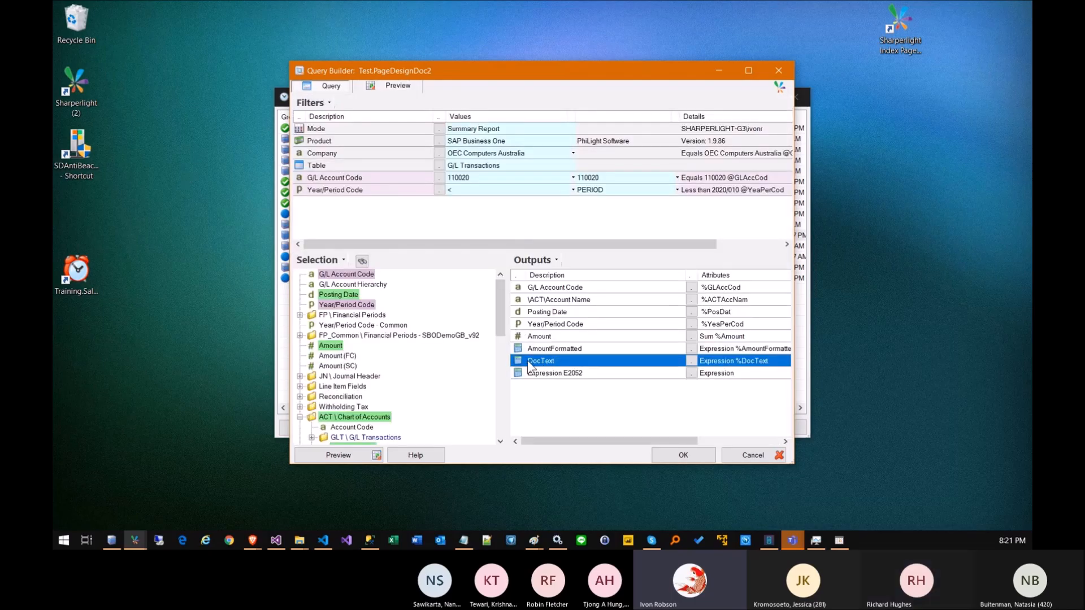
double_click(528, 361)
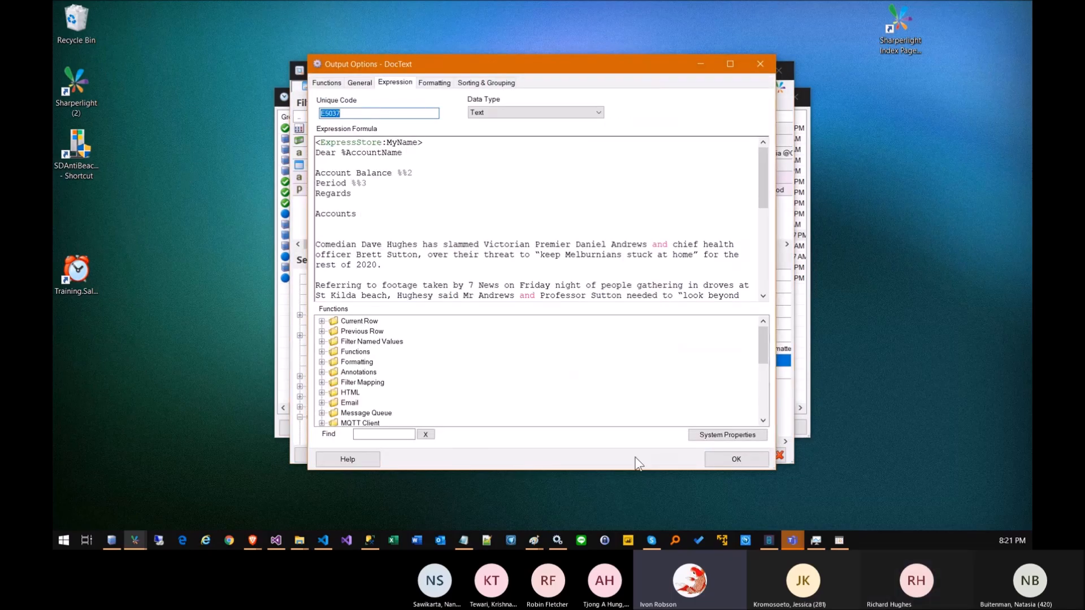
click(732, 463)
double_click(551, 374)
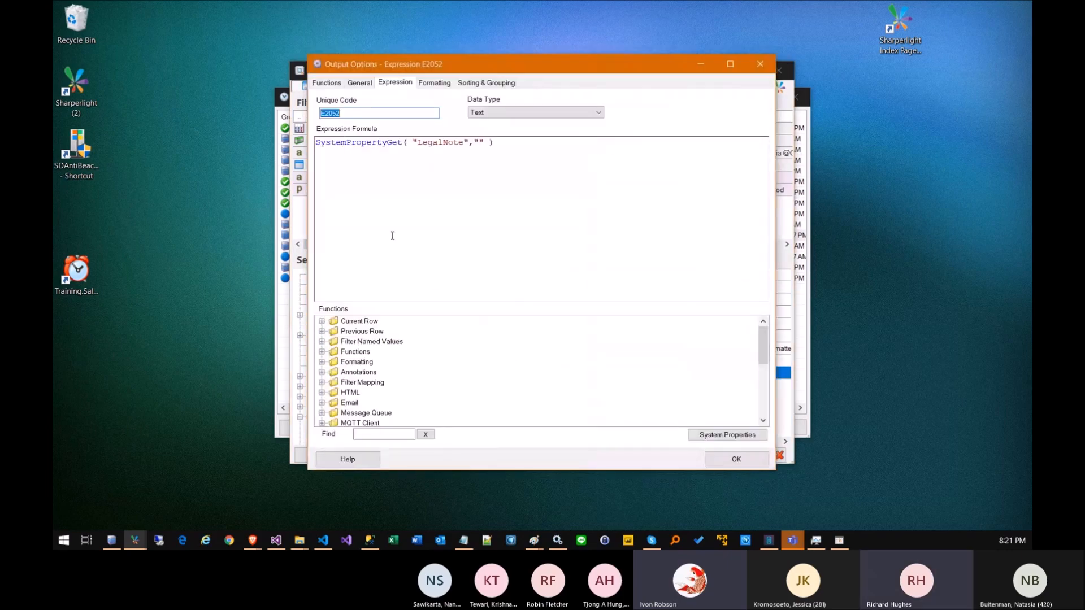
click(326, 142)
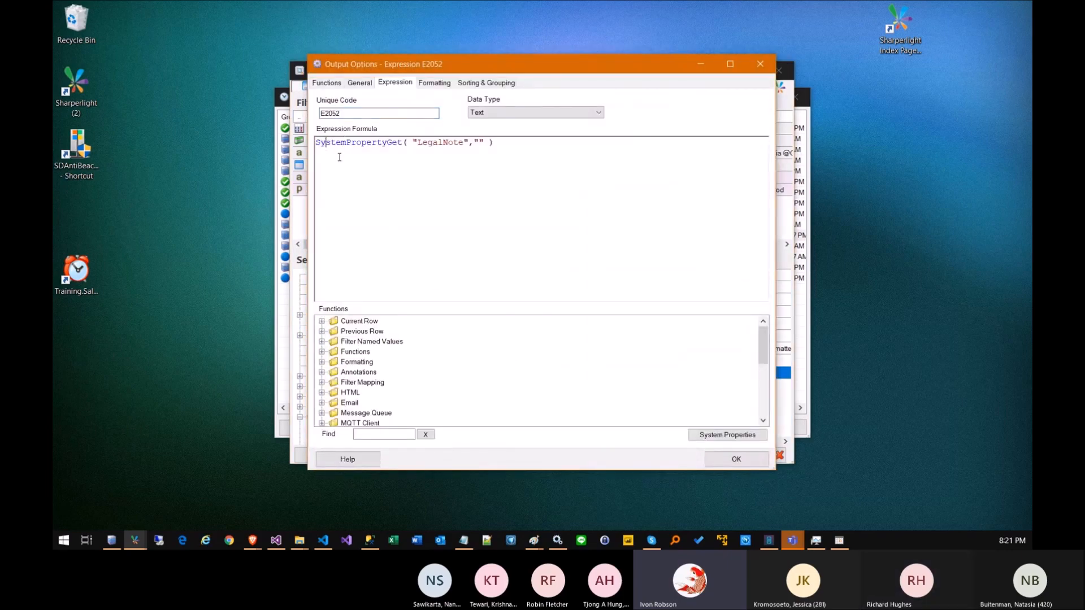
double_click(438, 142)
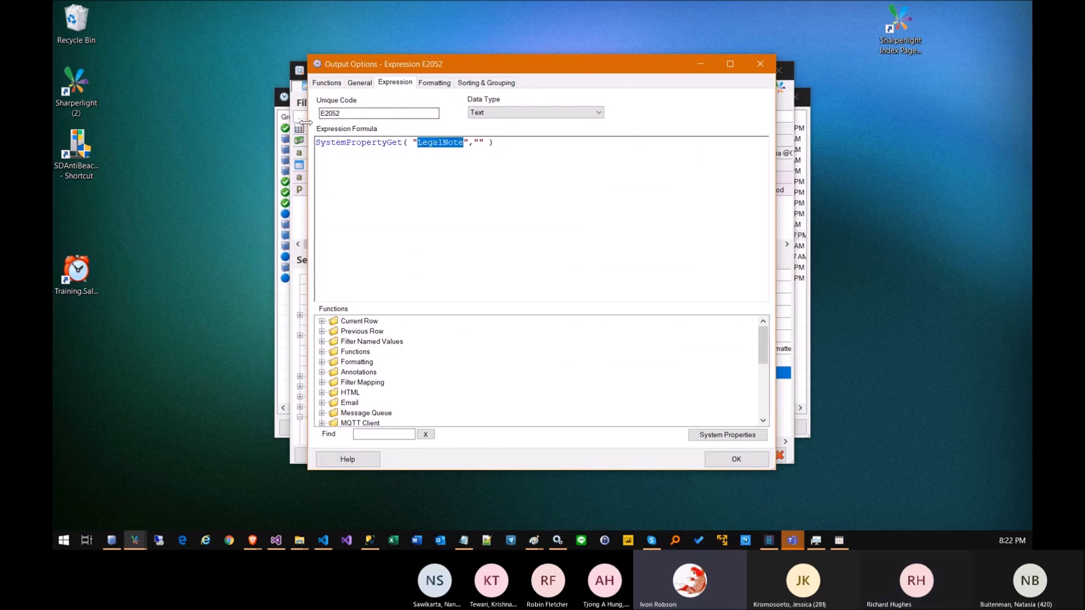
double_click(325, 142)
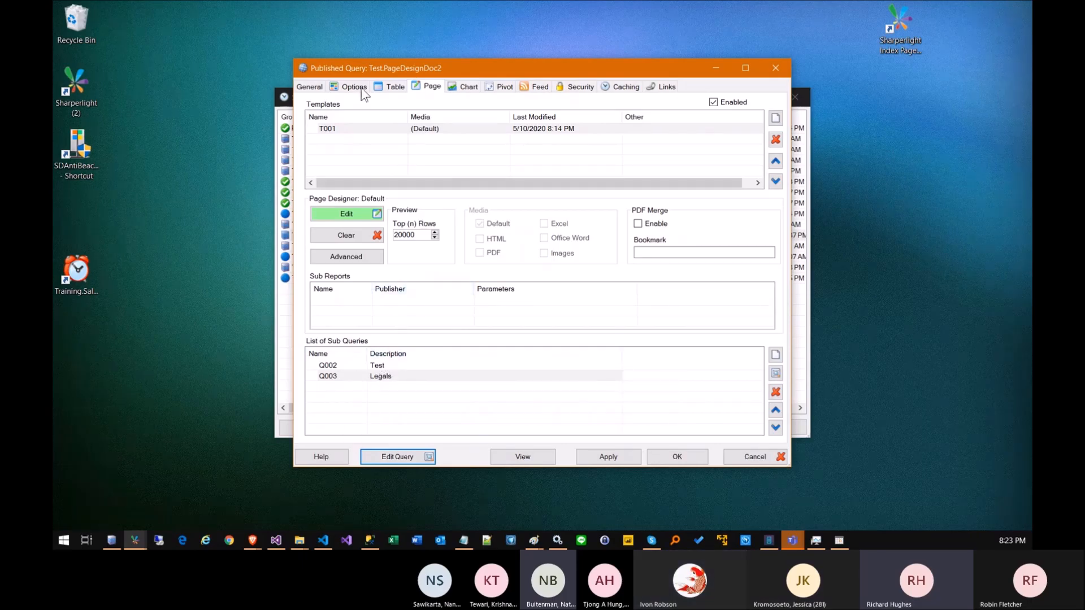
Open the default page design and place a 2.5 cm square image in the page header with its source set to Embedded.
drag(360, 68, 405, 52)
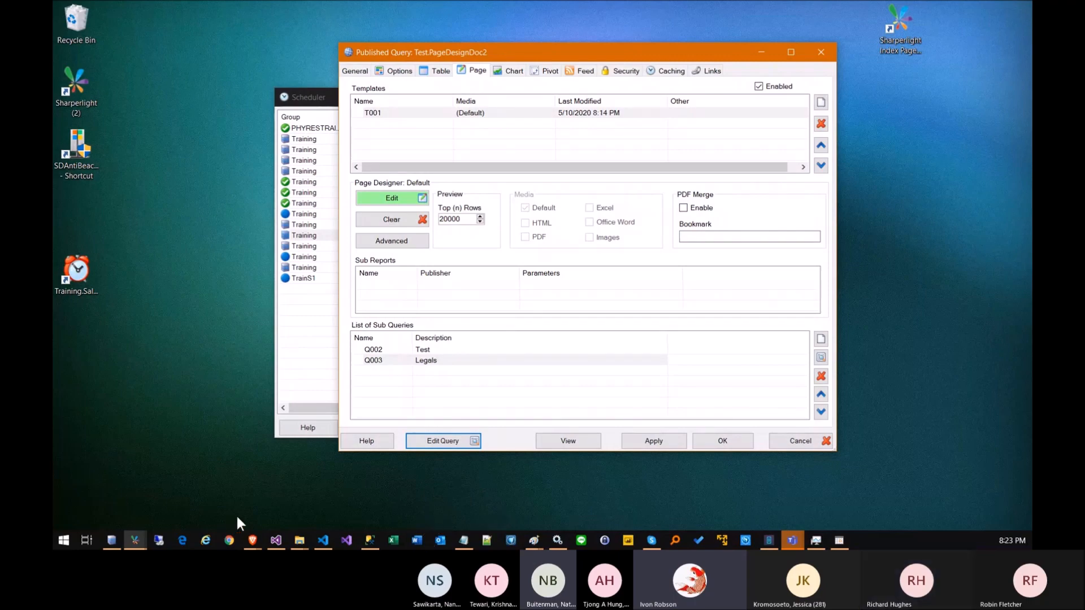
click(392, 197)
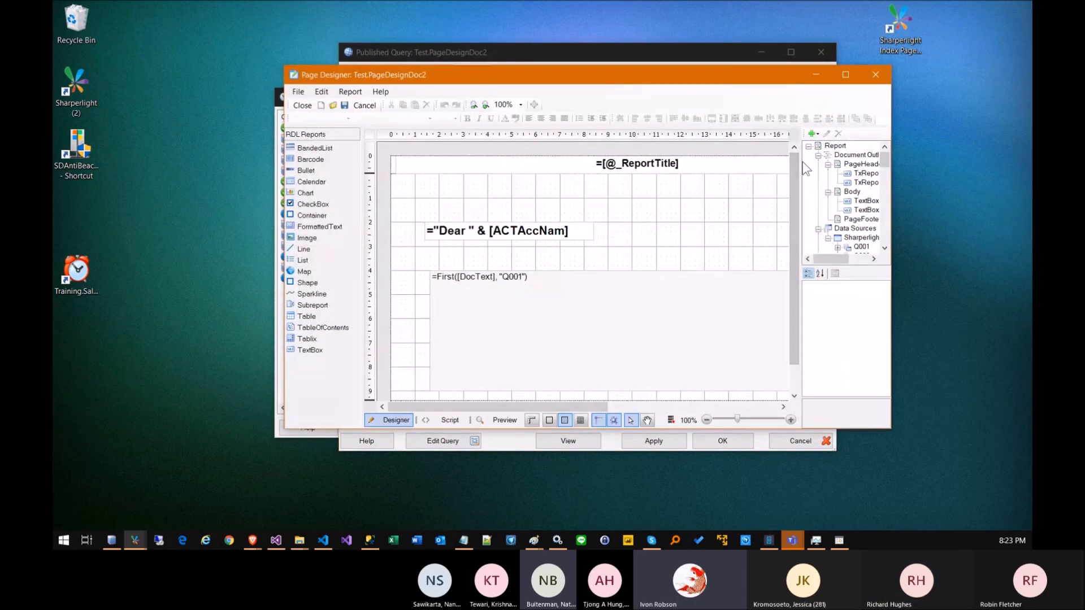
drag(801, 161, 739, 160)
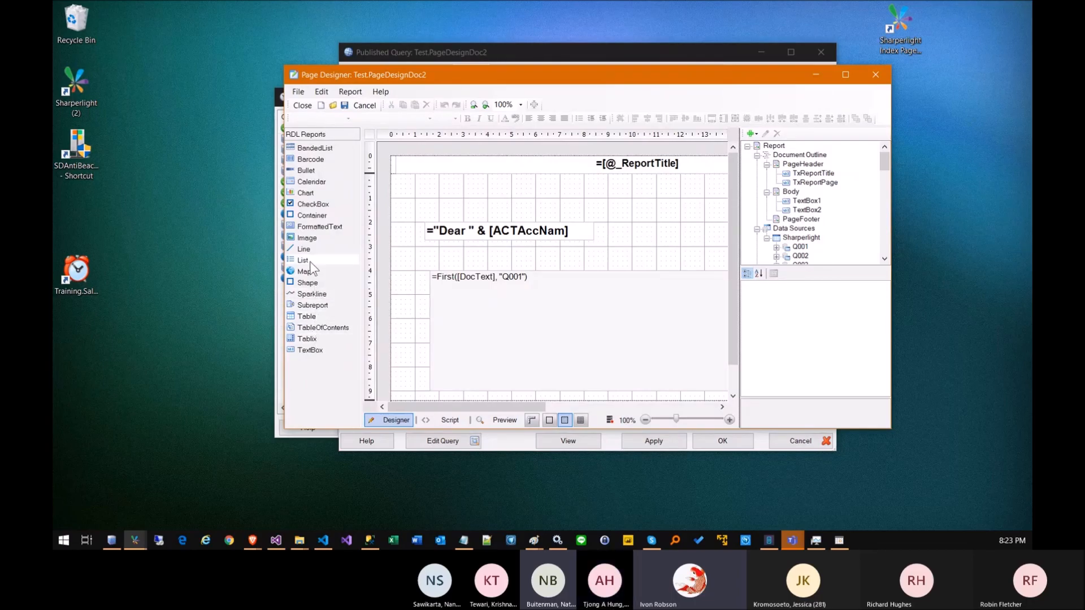
drag(308, 242, 449, 160)
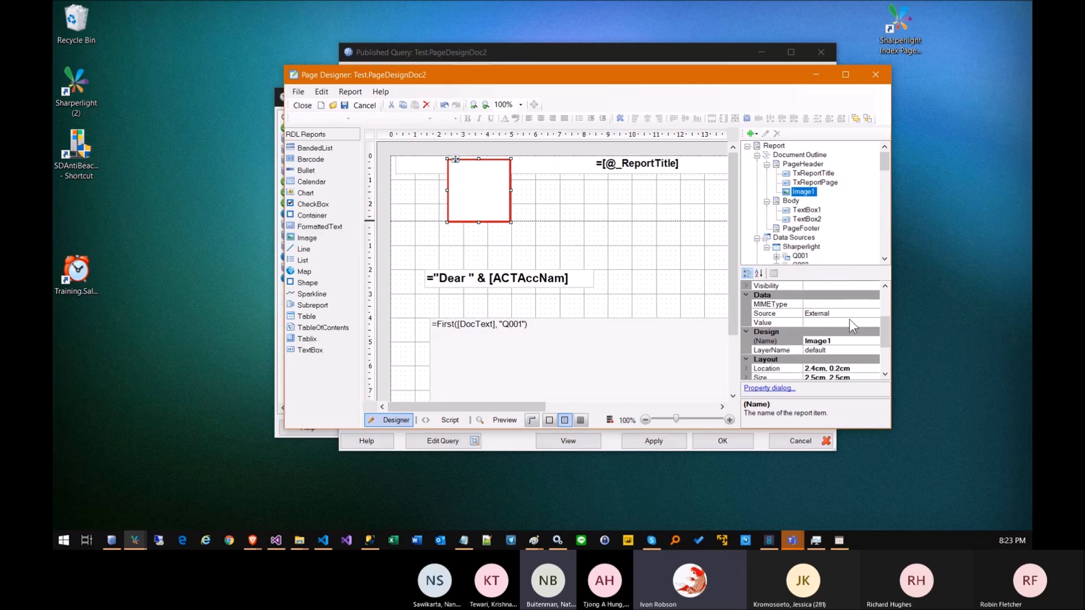
click(853, 313)
click(873, 313)
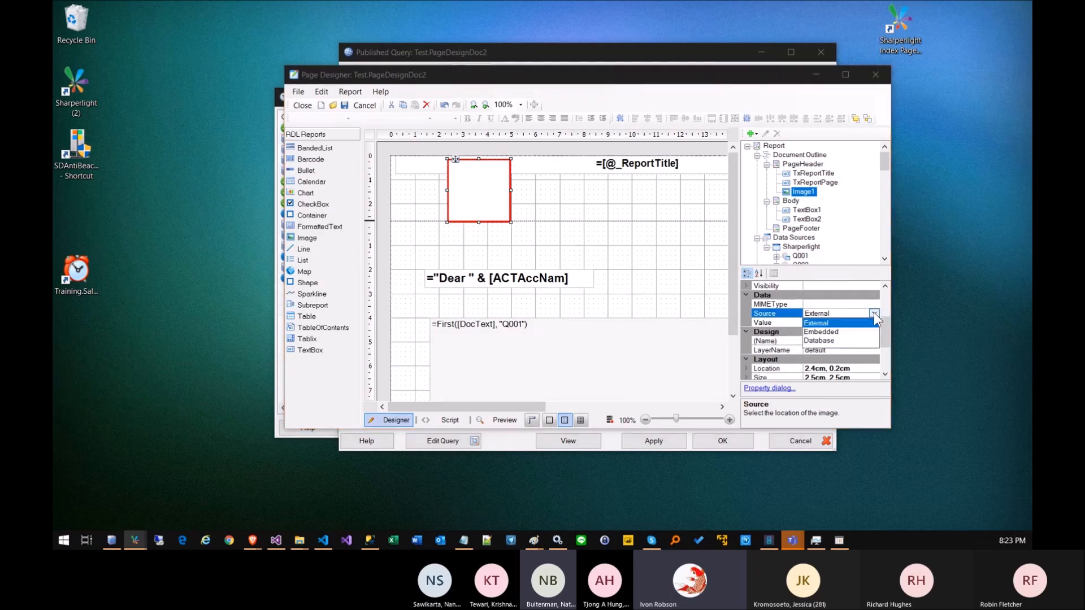
click(827, 332)
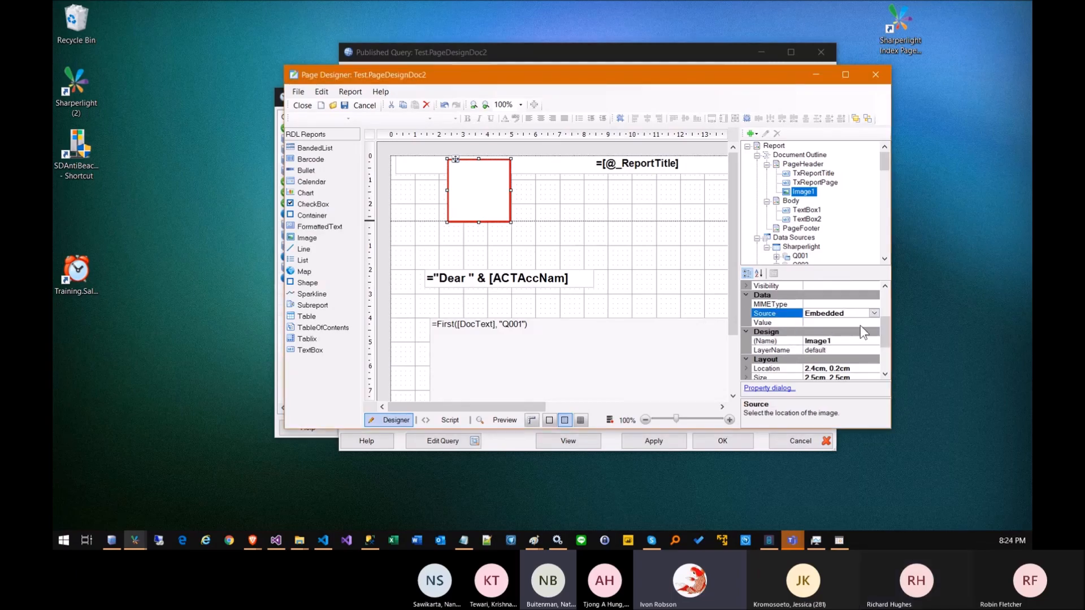
Check the image's Value property and inspect the report's EmbeddedImages collection, then close the collection.
right_click(800, 196)
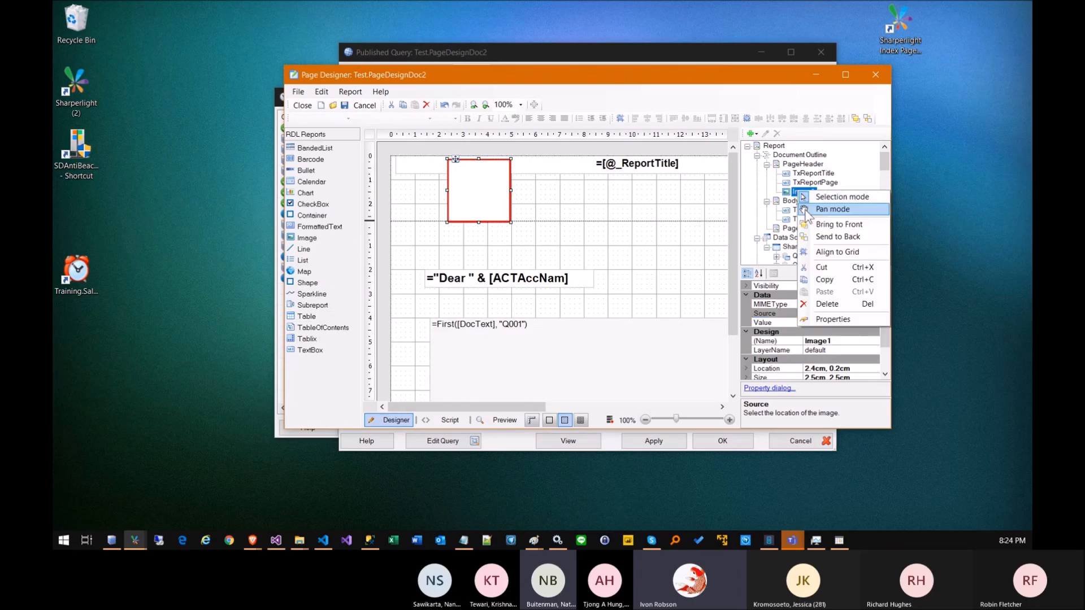
click(826, 314)
click(848, 323)
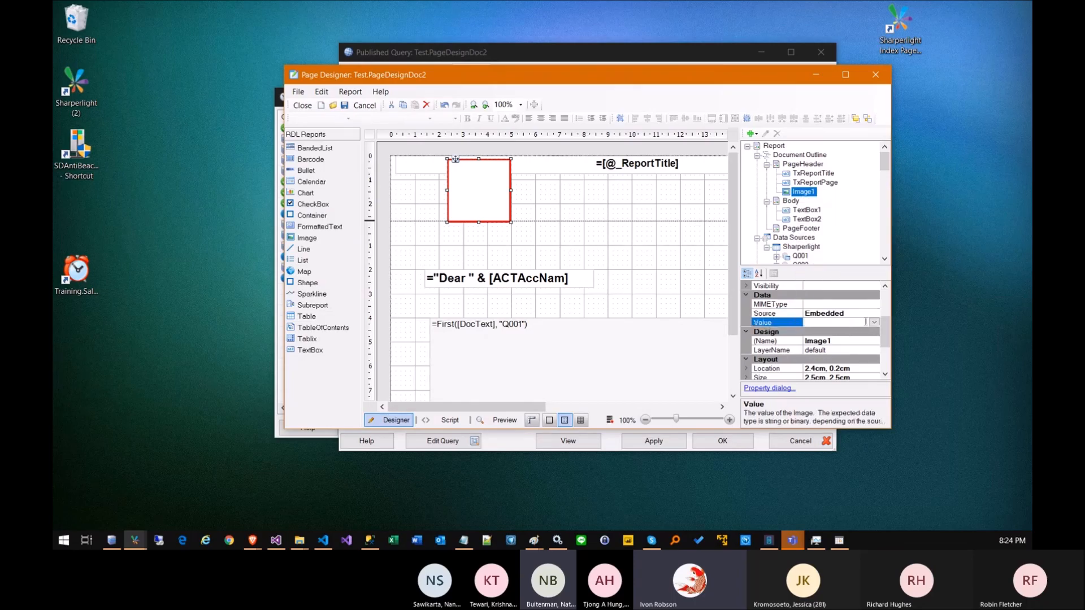
click(782, 146)
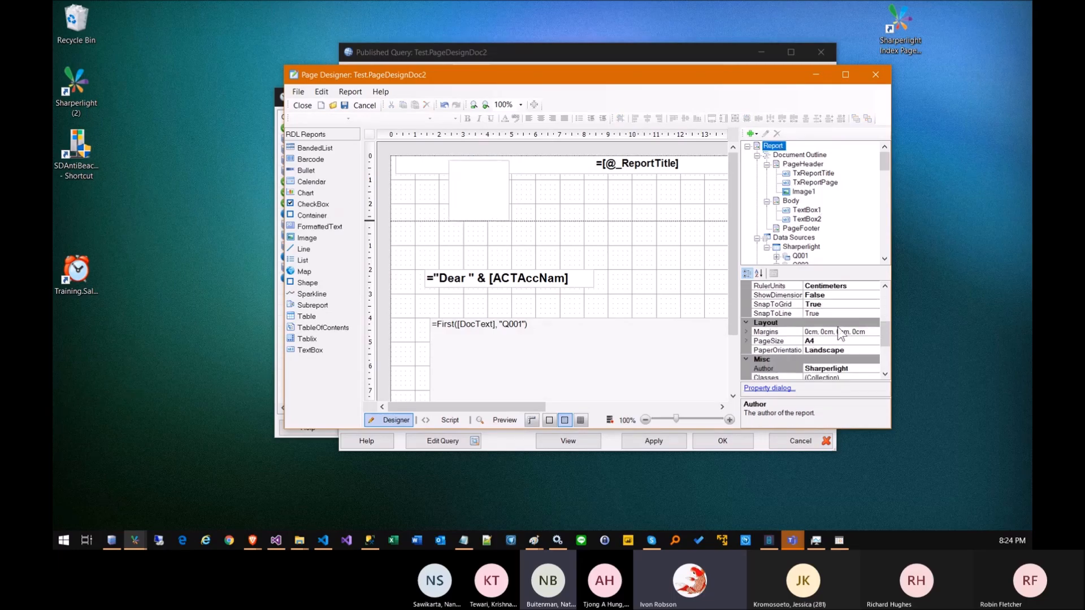
scroll(847, 360, down, 2)
click(851, 350)
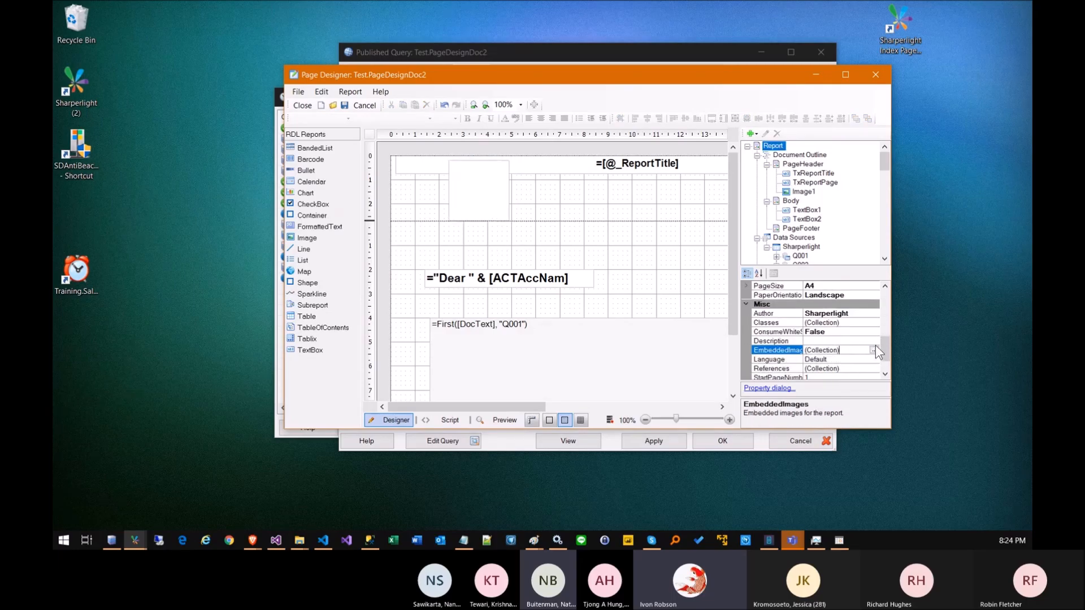
click(873, 350)
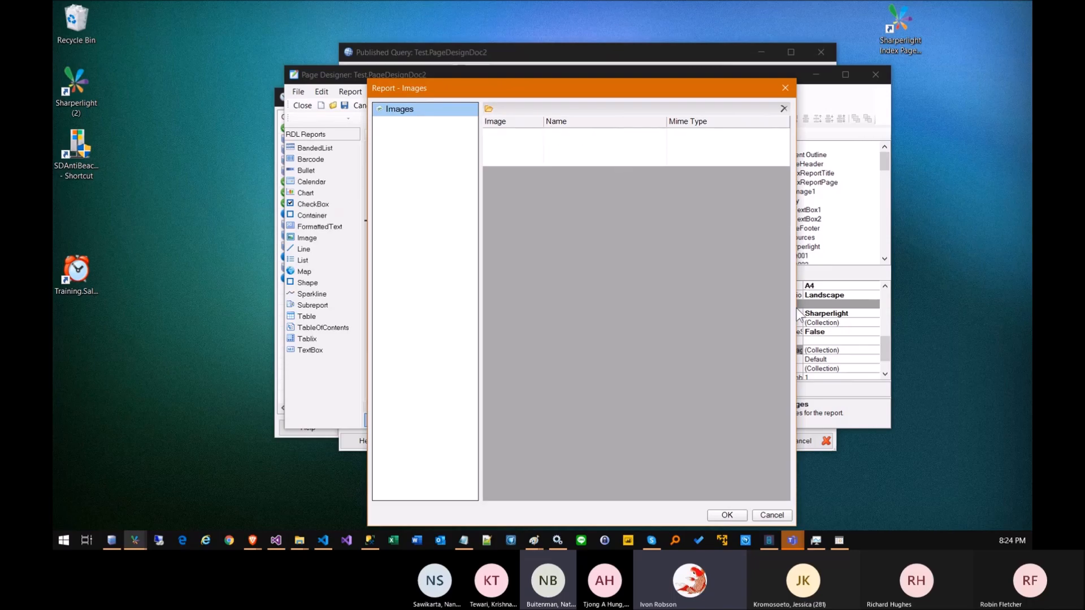
click(785, 87)
Delete the empty image from the page header.
click(478, 186)
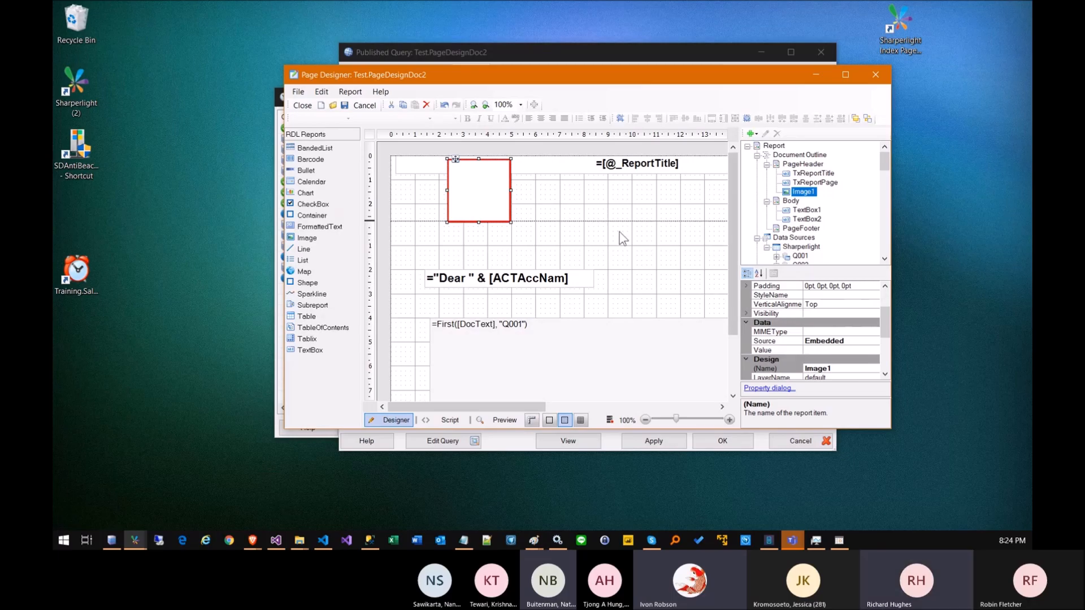
key(Delete)
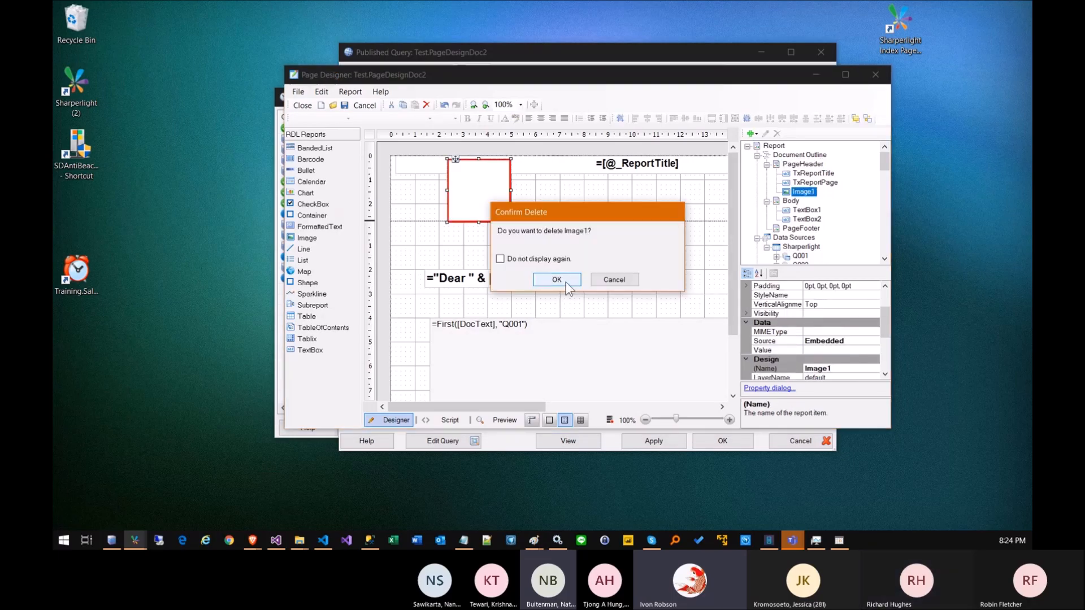
click(565, 282)
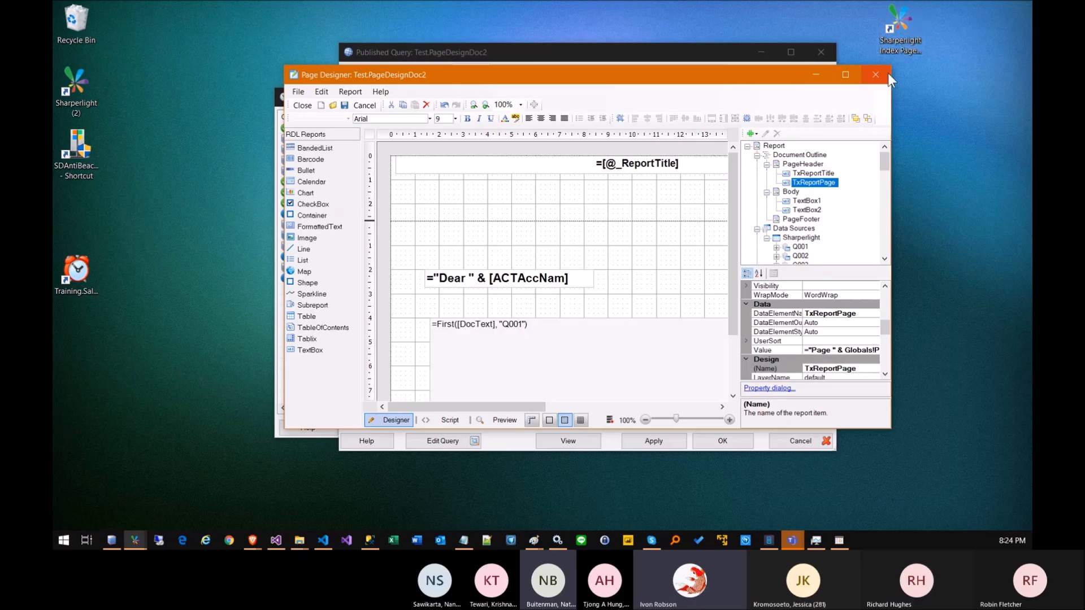
Switch to the browser and read the Web Channel branding article's sections on the Custom folder and Datamodel browser content image URLs.
click(477, 219)
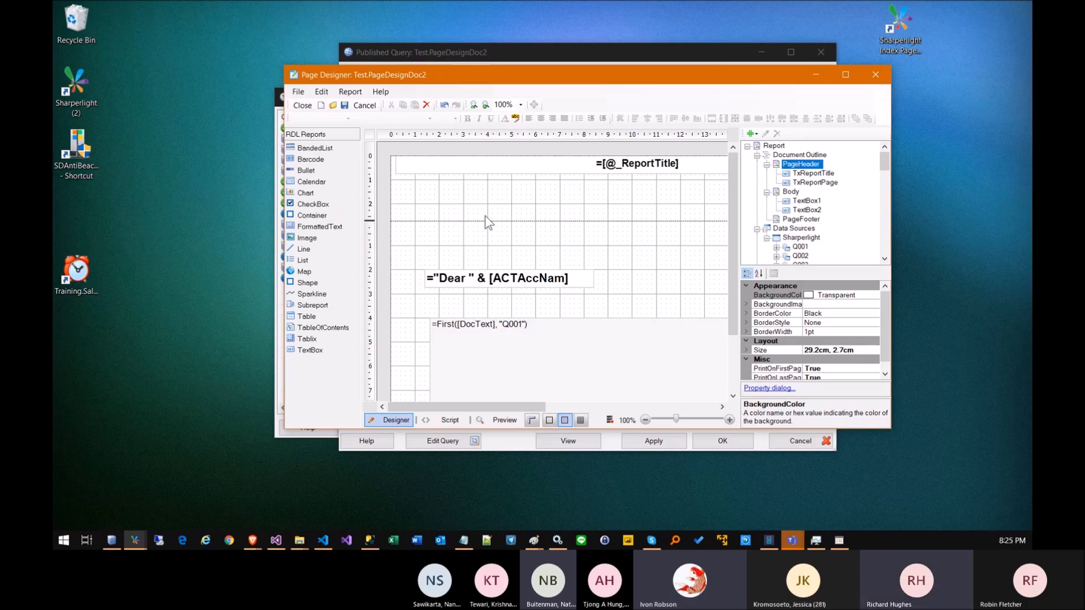
drag(446, 72, 404, 73)
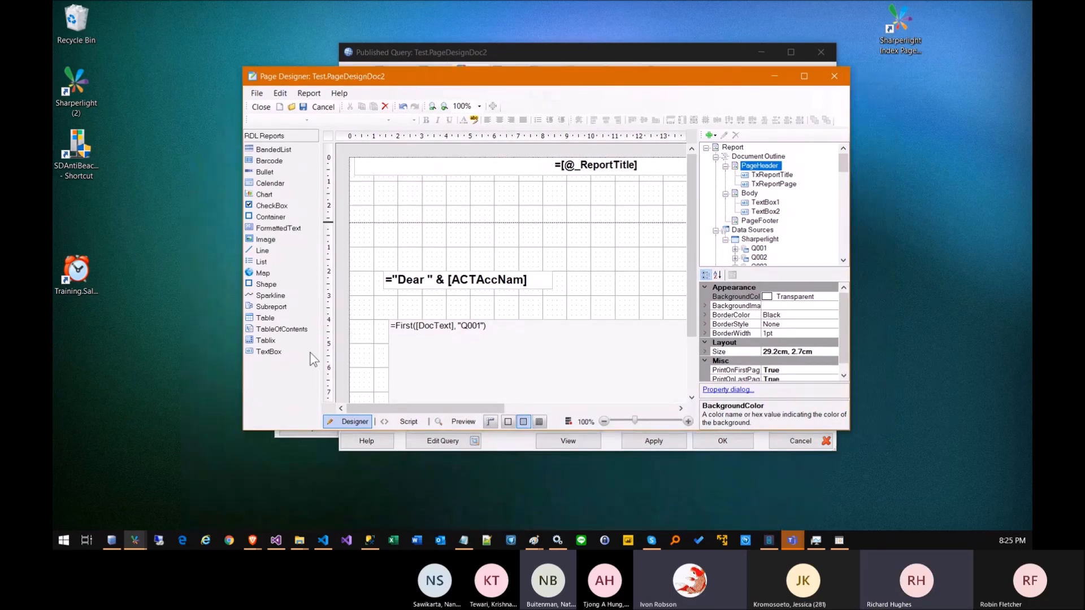
click(230, 539)
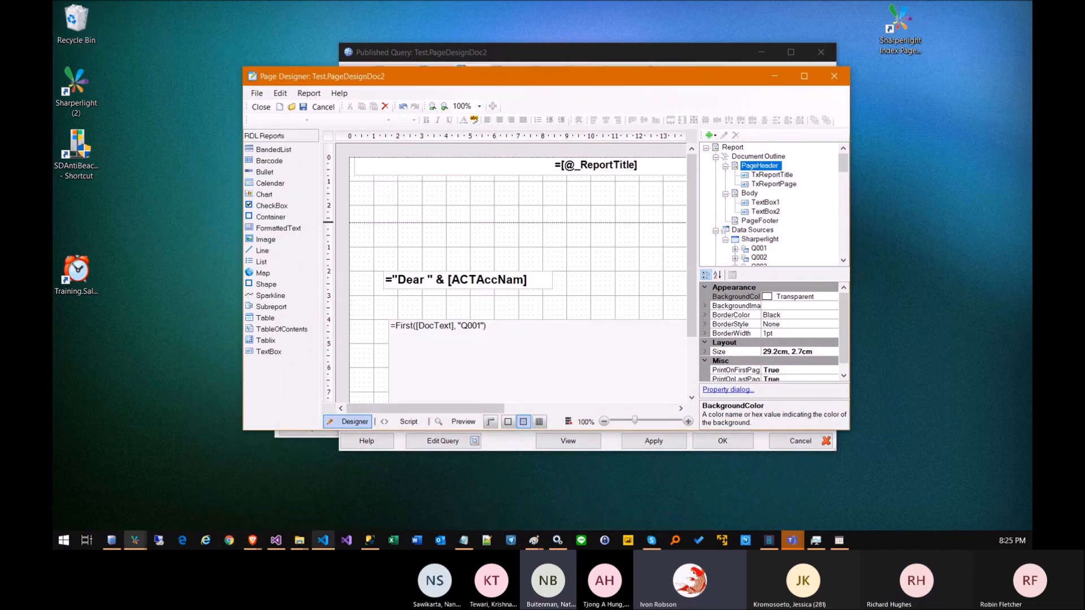
click(252, 540)
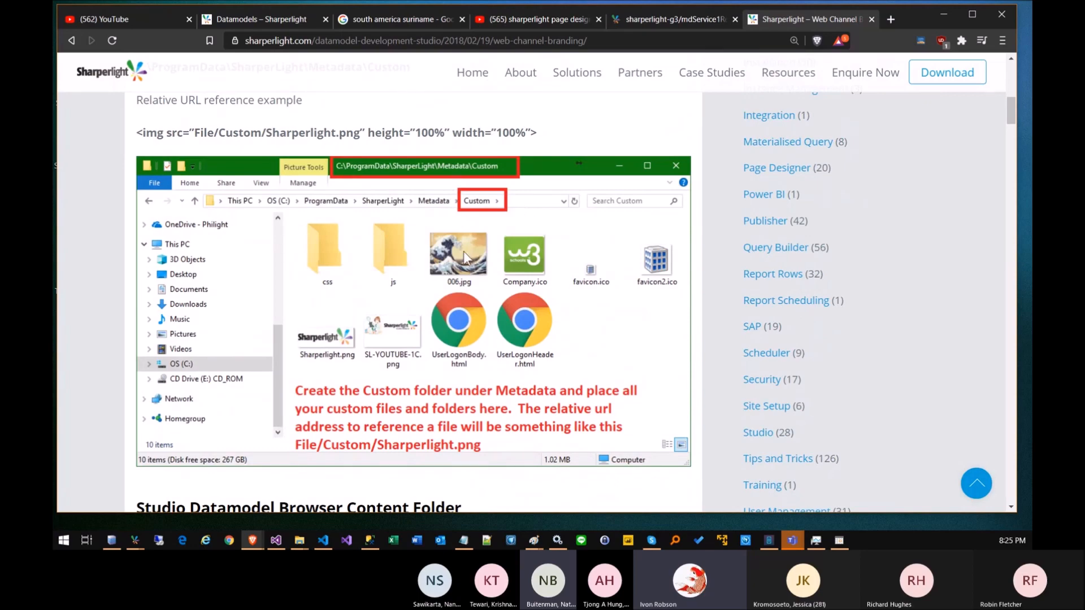
scroll(463, 254, down, 3)
scroll(463, 282, down, 8)
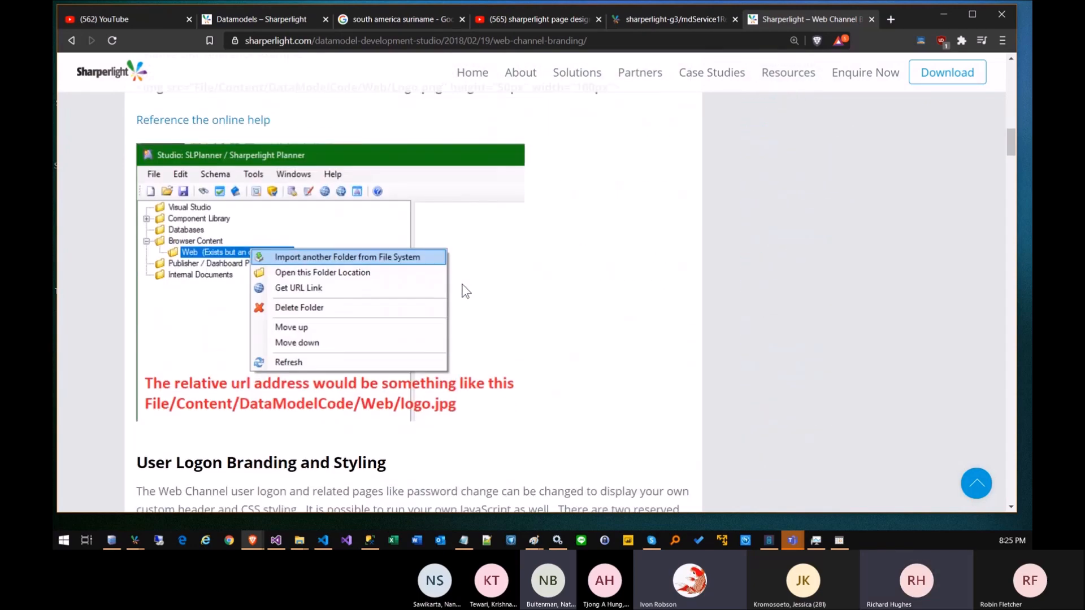
scroll(456, 301, up, 3)
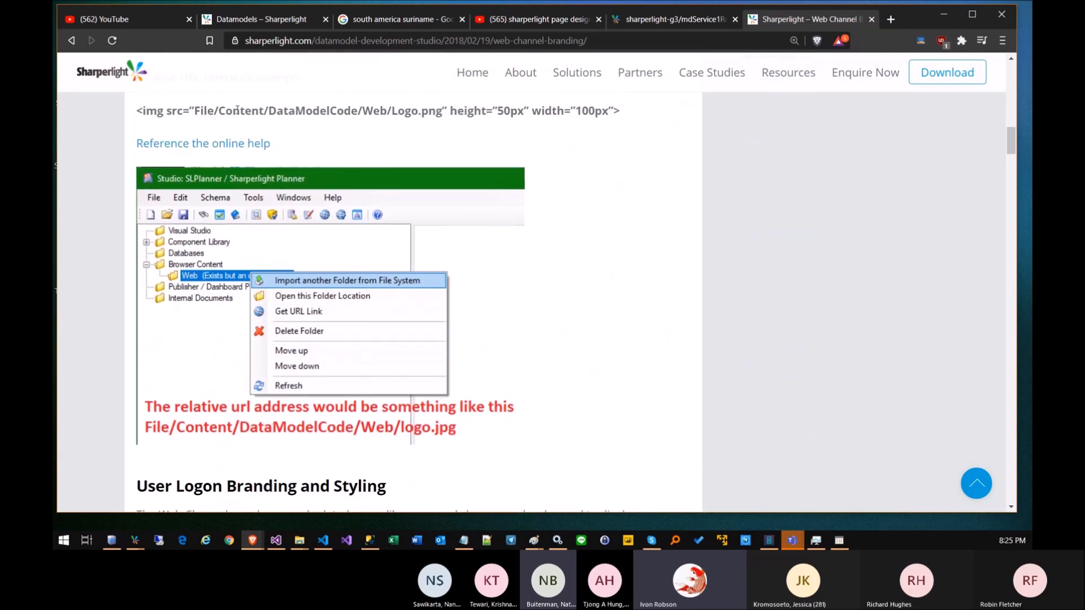
Read the article's sections on user logon branding and on adding CSS styling and custom HTML headers to published reports.
scroll(480, 322, down, 7)
scroll(465, 338, down, 6)
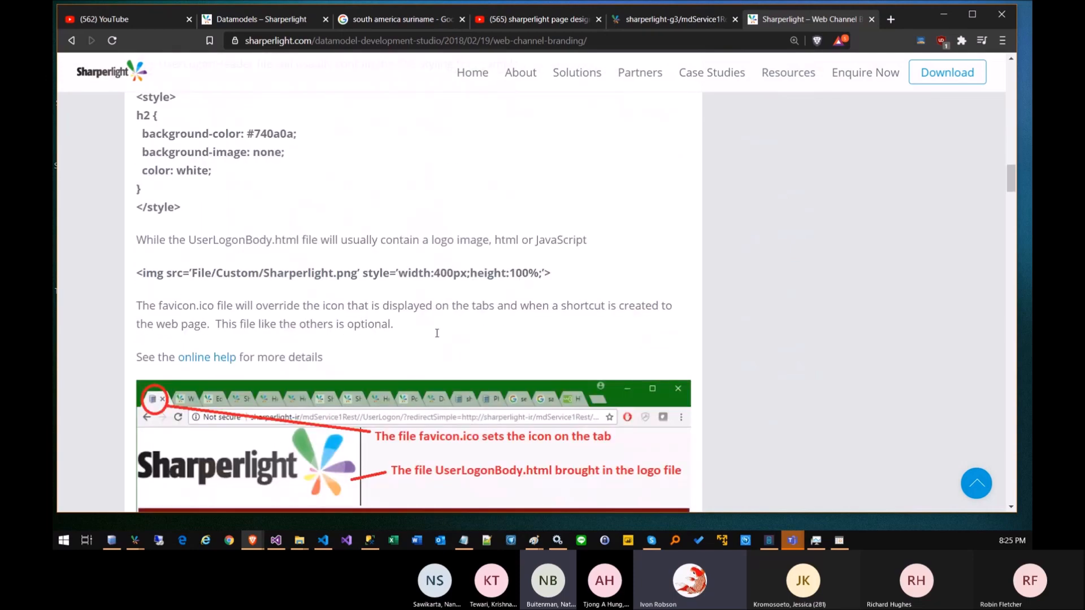
scroll(422, 344, down, 6)
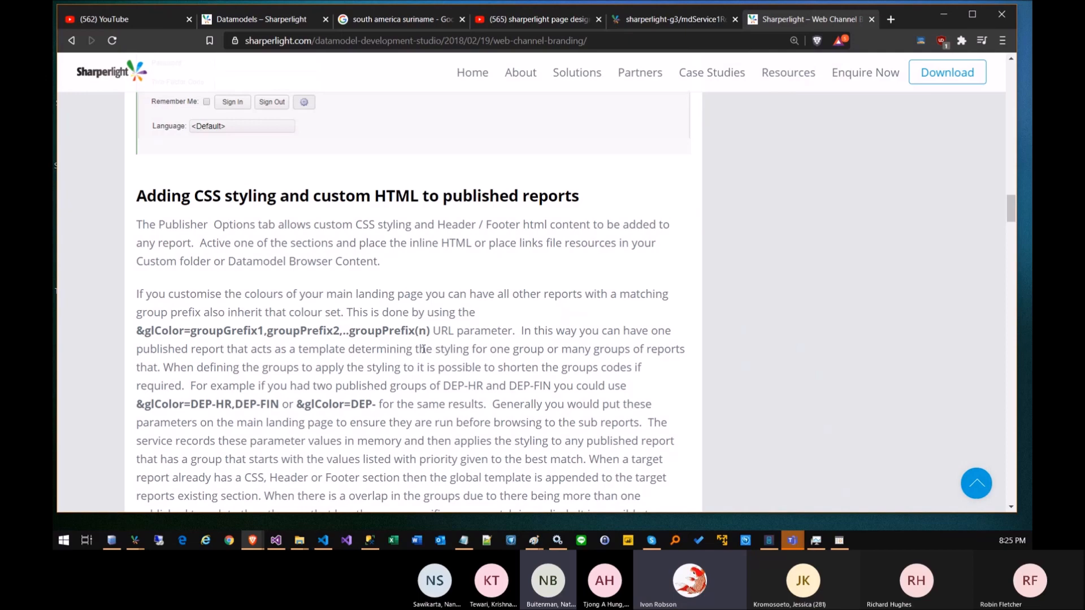
scroll(423, 348, down, 12)
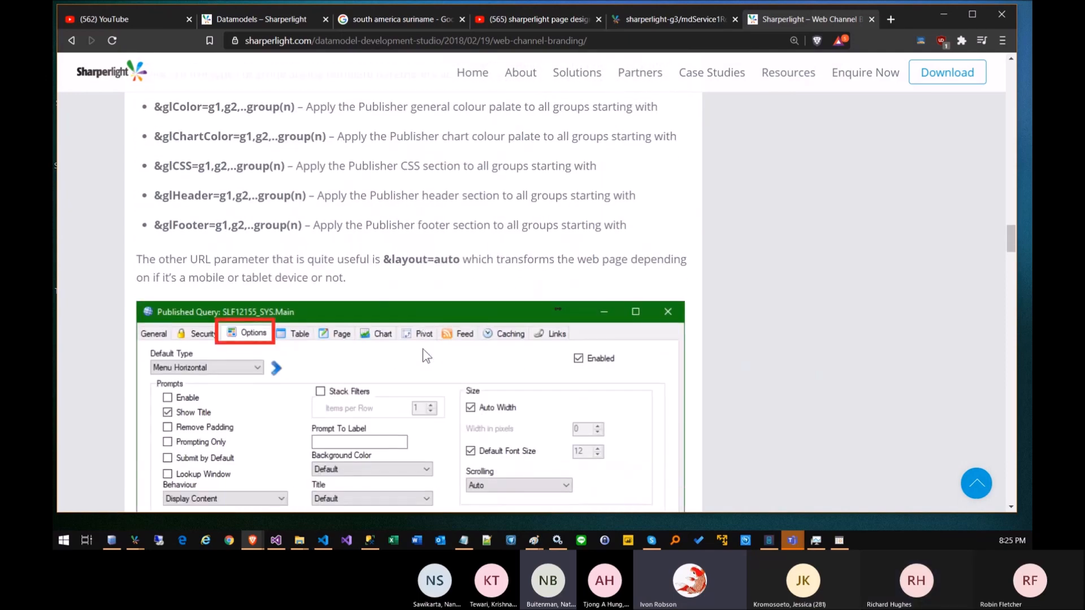
scroll(422, 348, down, 5)
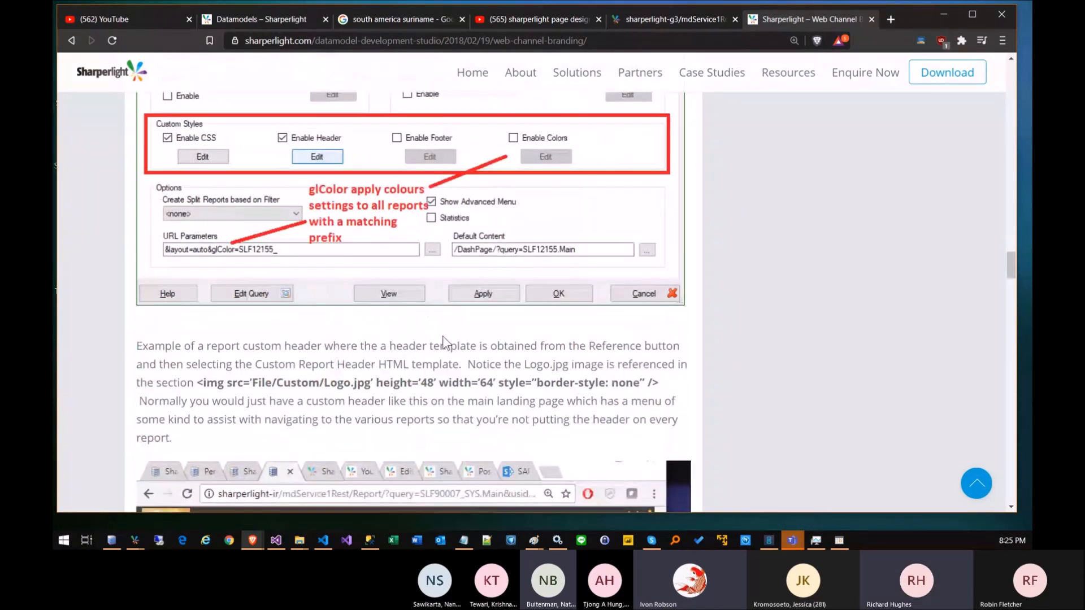
scroll(443, 338, down, 2)
scroll(445, 340, down, 8)
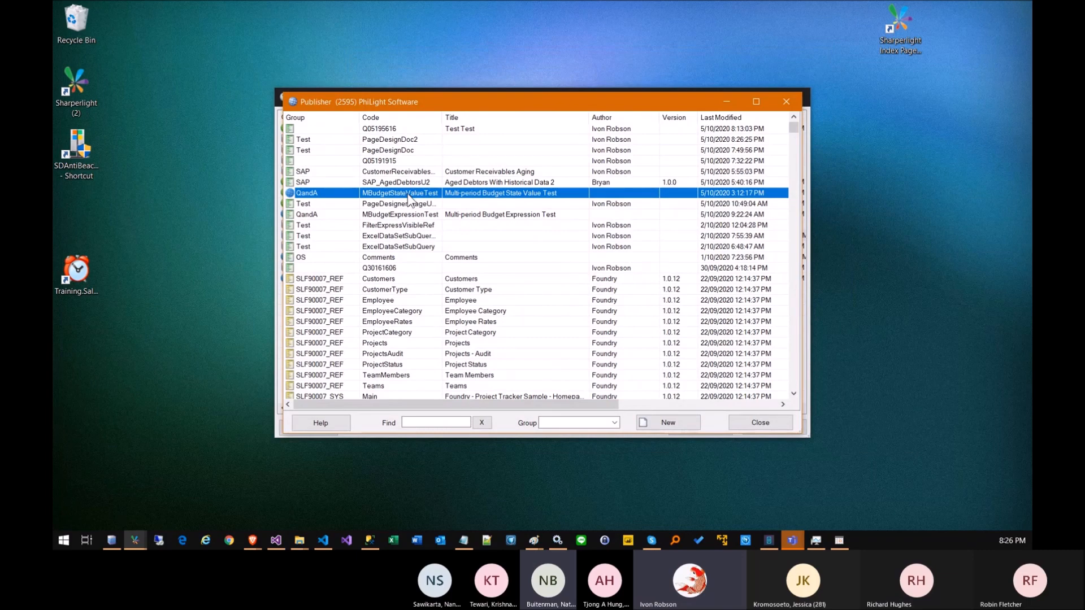
Find the PageDesignerImageURL published query in the Publisher's Test group and open its query preview.
scroll(413, 215, down, 1)
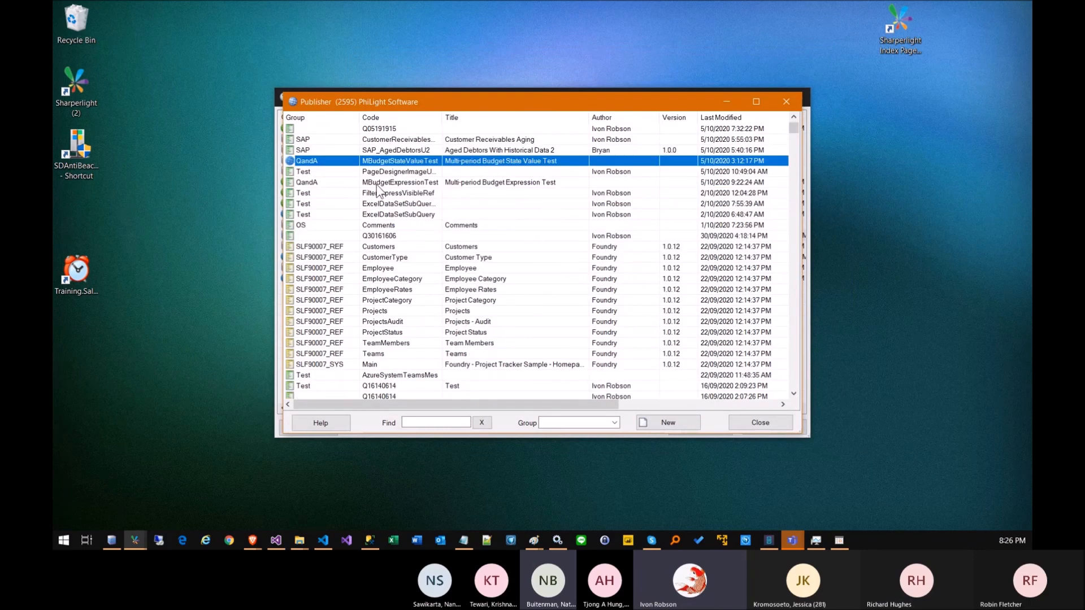
click(403, 204)
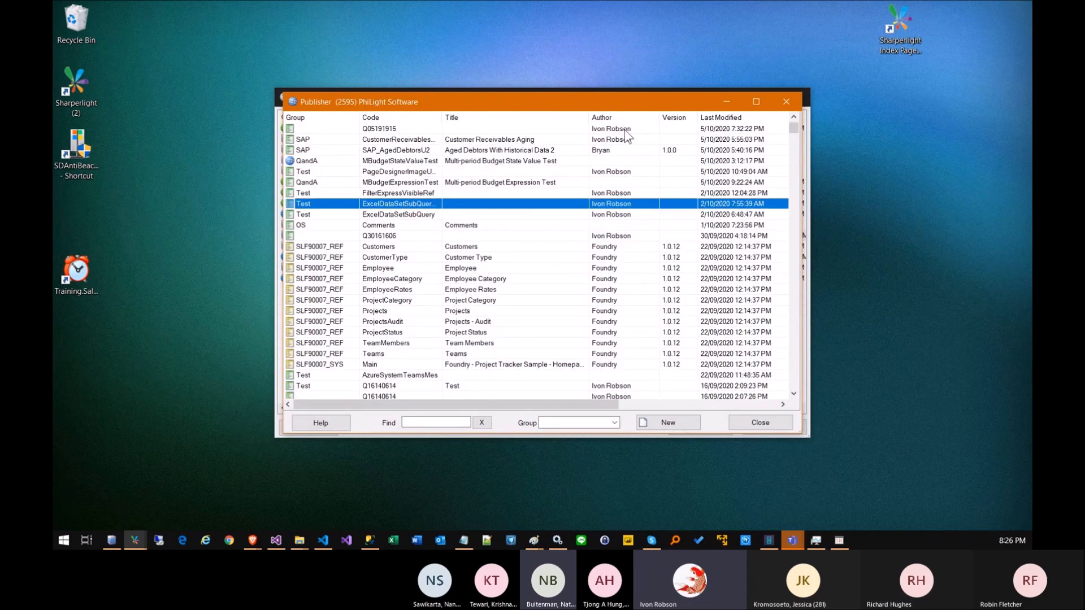
click(389, 172)
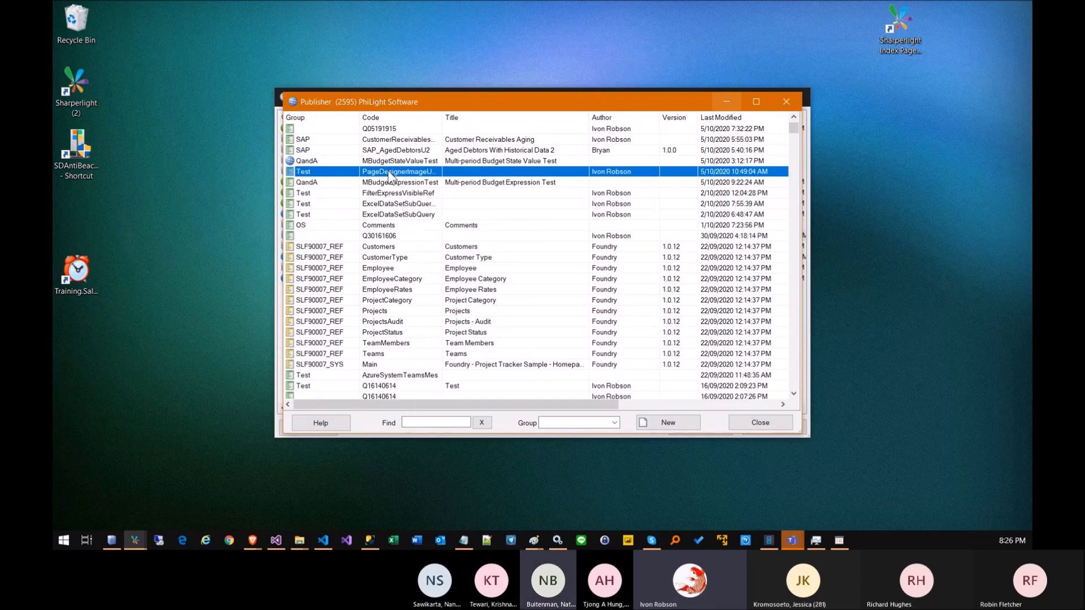
double_click(387, 170)
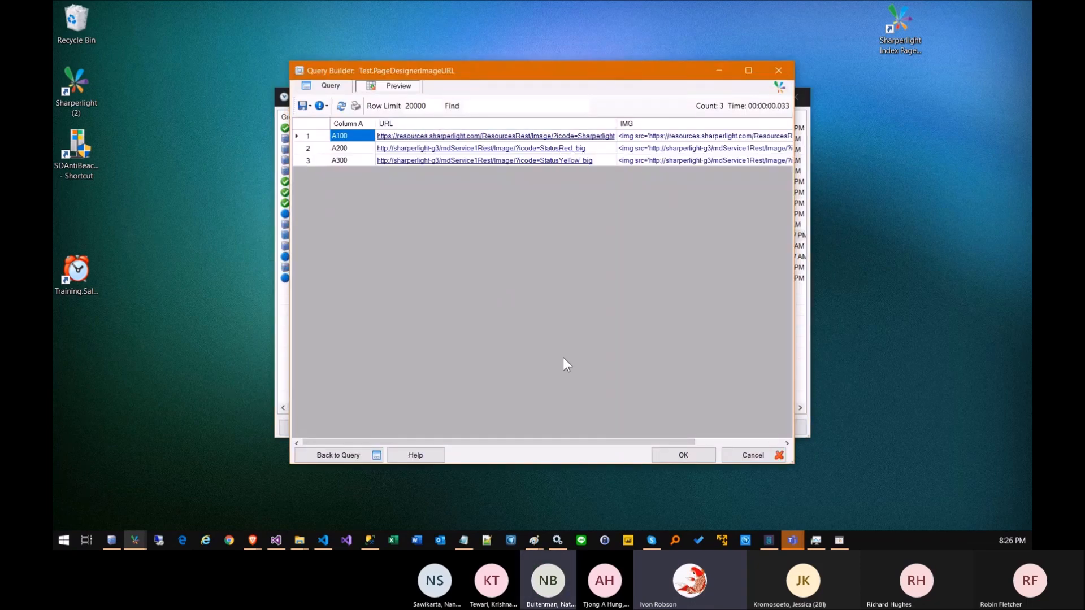
Enlarge the query preview, examine the IMG tag values for rows A100 and A200, and return to the published query.
drag(792, 463, 973, 511)
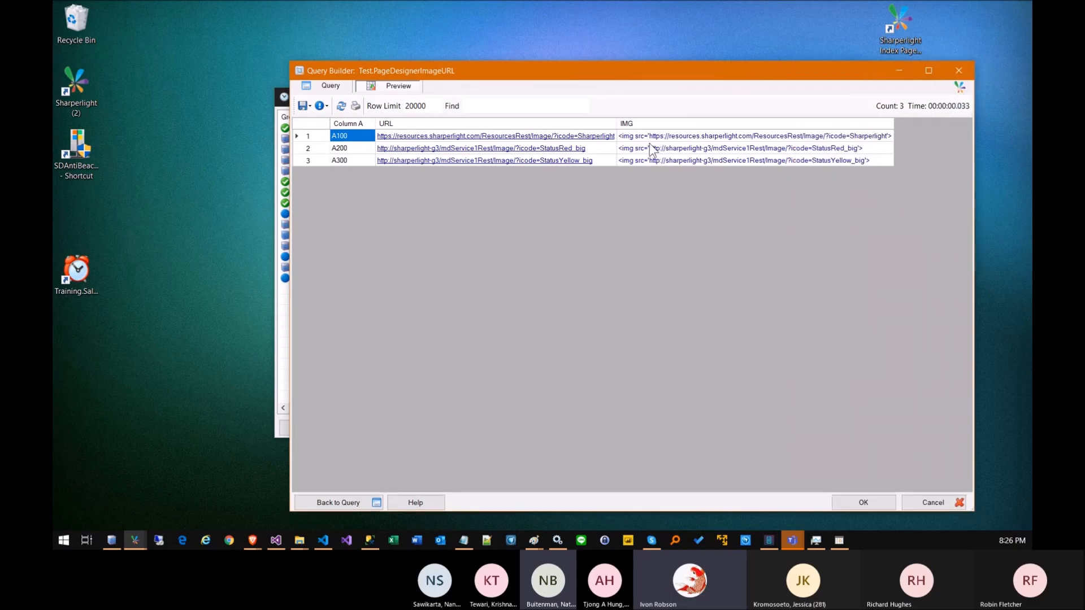
click(648, 148)
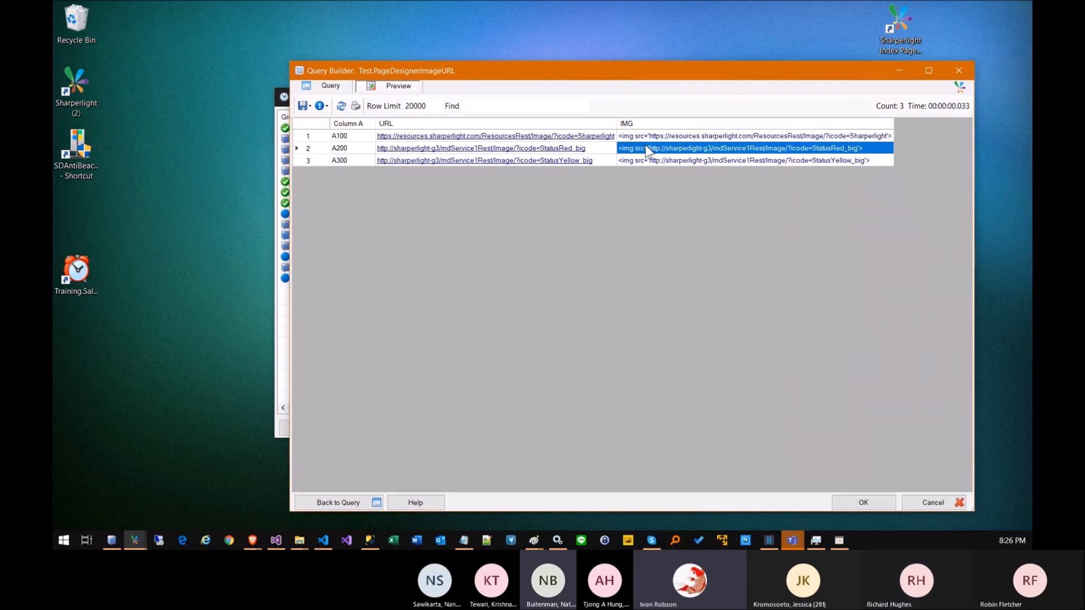
click(626, 137)
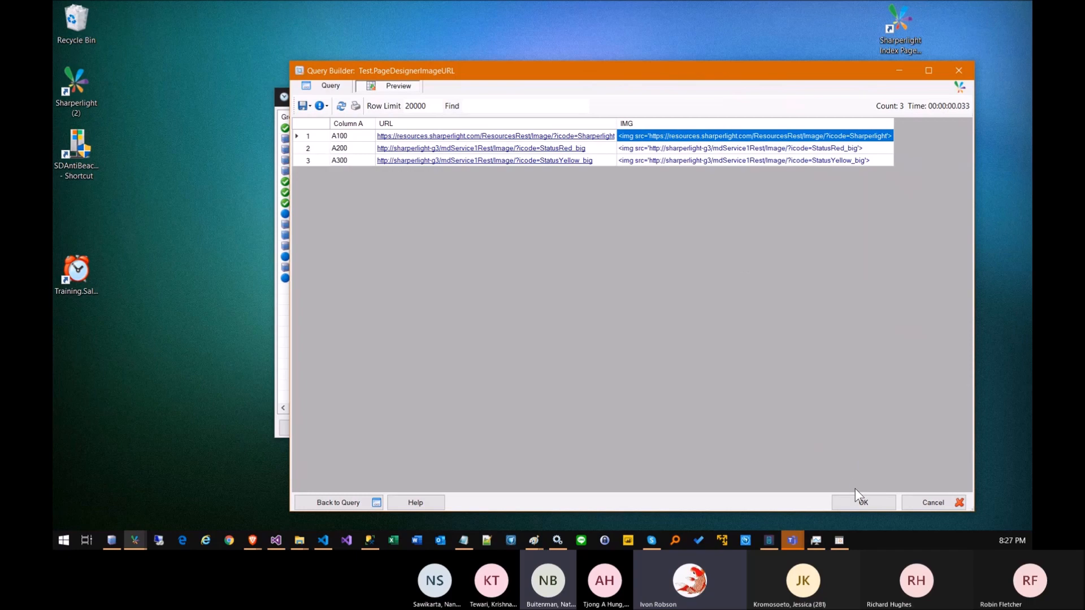
click(862, 502)
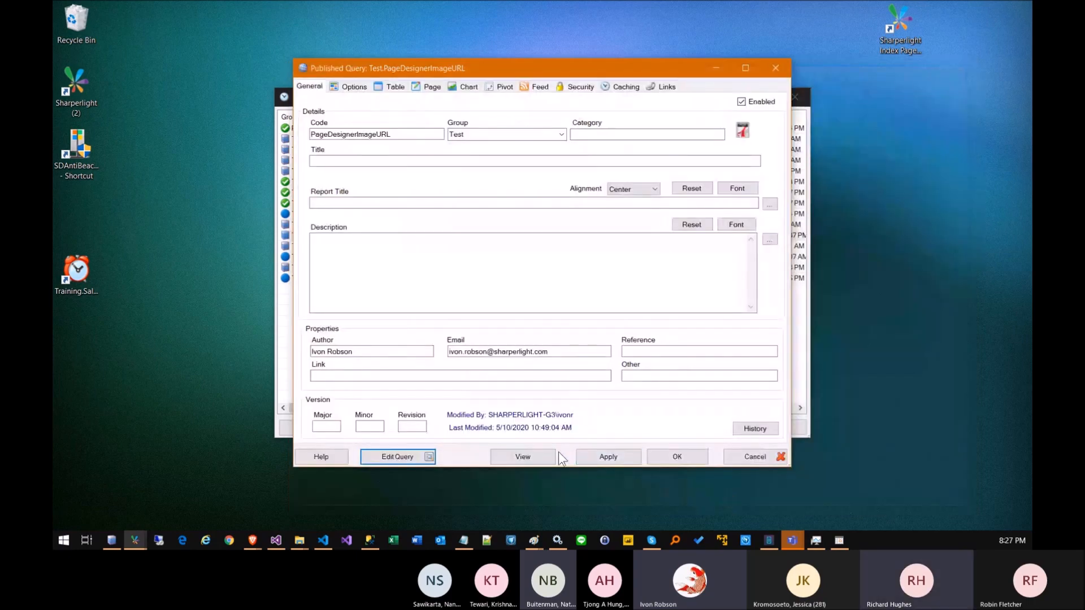
View the PageDesignerImageURL report in the browser and compare the URL text with the IMG column for its rows.
click(553, 455)
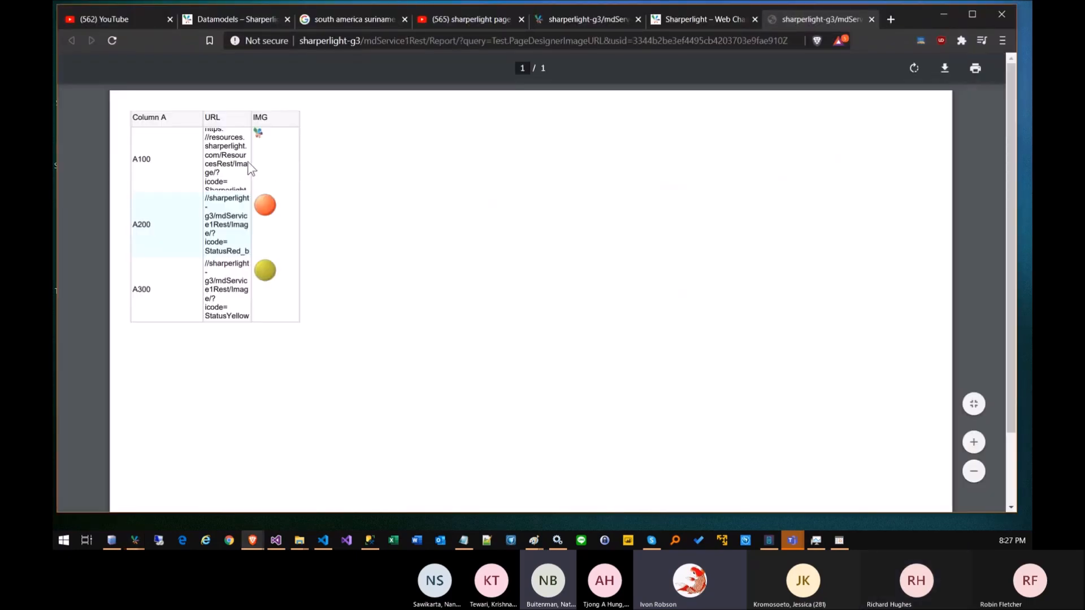
double_click(147, 158)
drag(207, 136, 226, 184)
click(269, 211)
drag(205, 191, 231, 255)
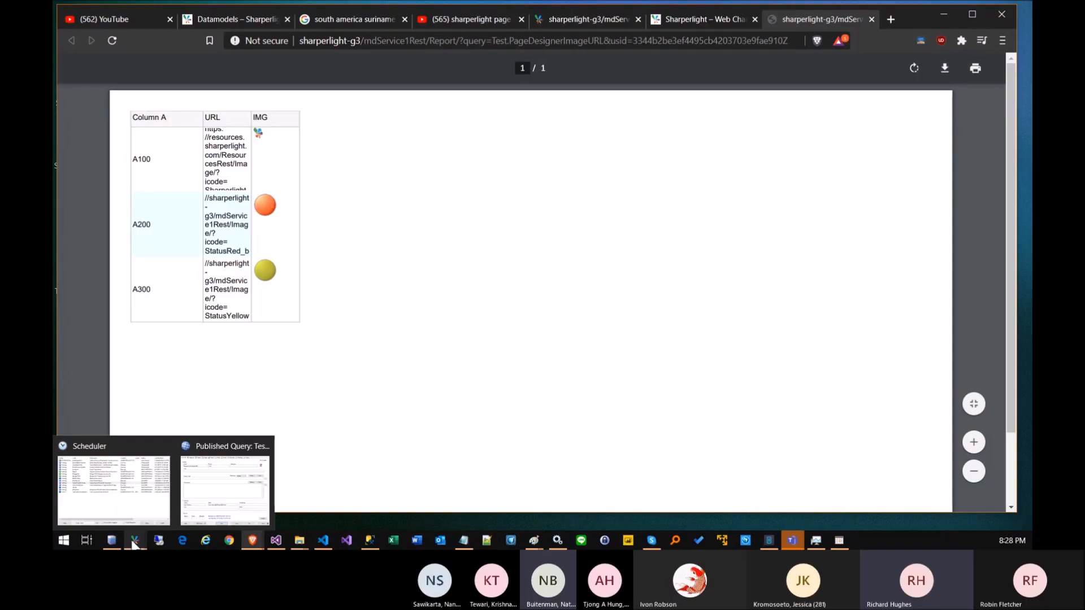
Return to the PageDesignerImageURL published query, inspect its query's dataset filter and outputs, and cancel back to the Publisher list.
click(206, 496)
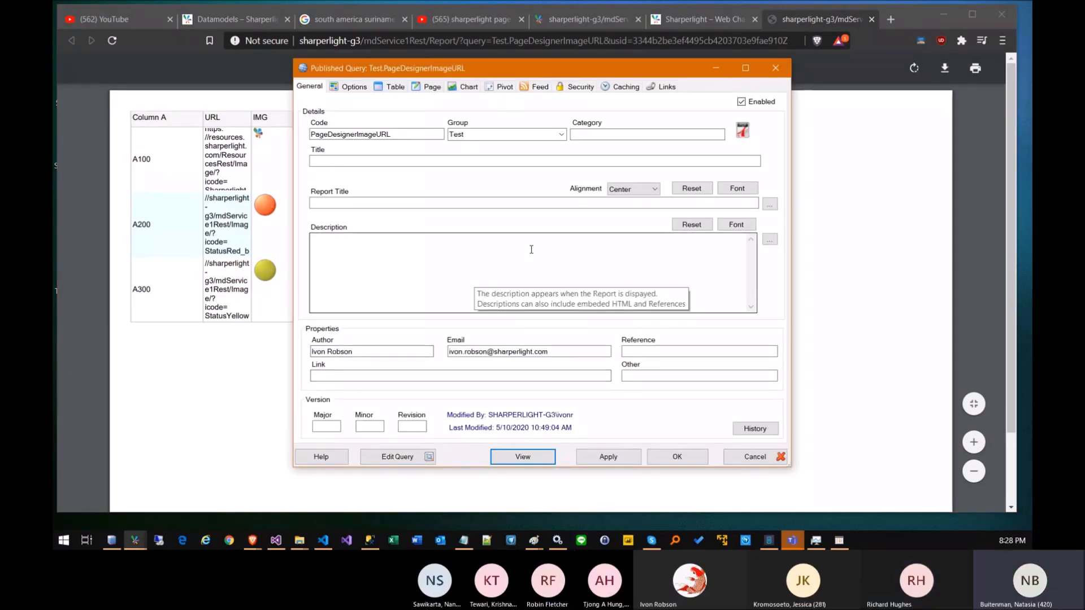
click(405, 455)
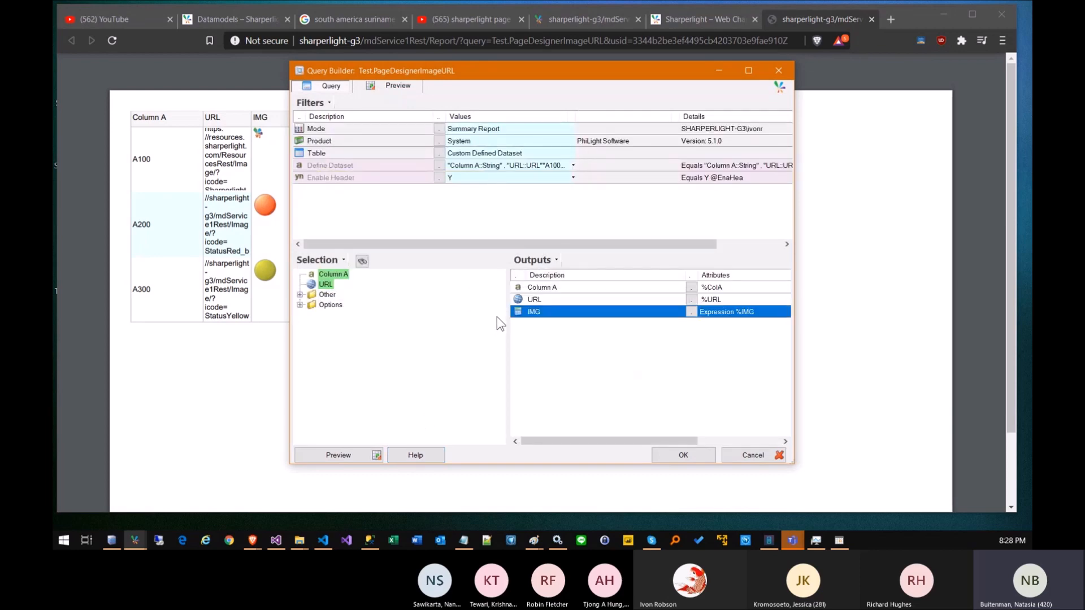
click(734, 455)
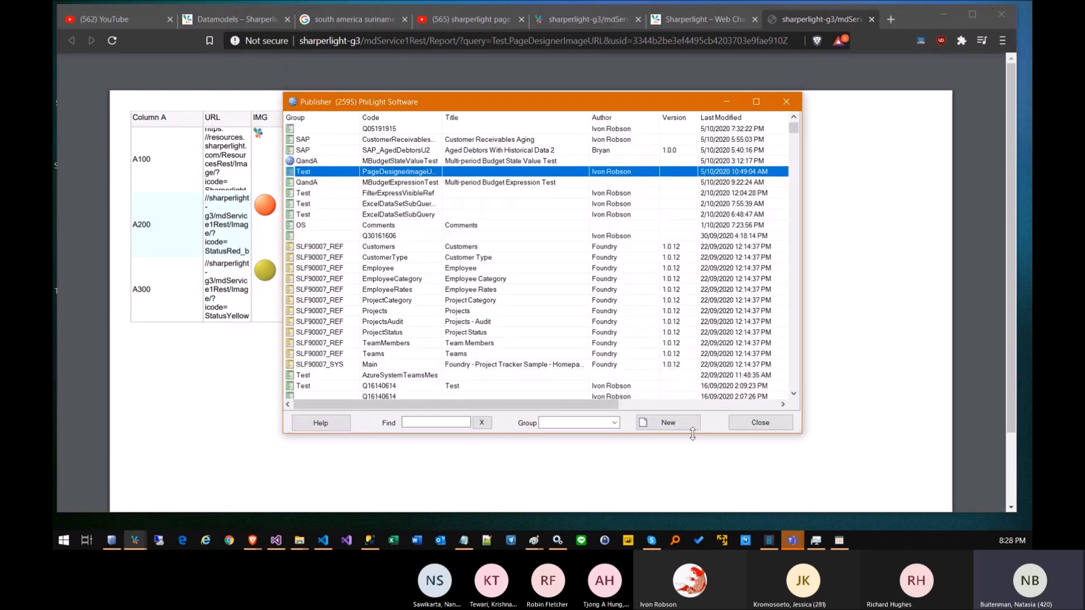
Open the PageDesignDoc2 published query, review its query's filters and outputs, and return to its general details.
scroll(455, 156, up, 1)
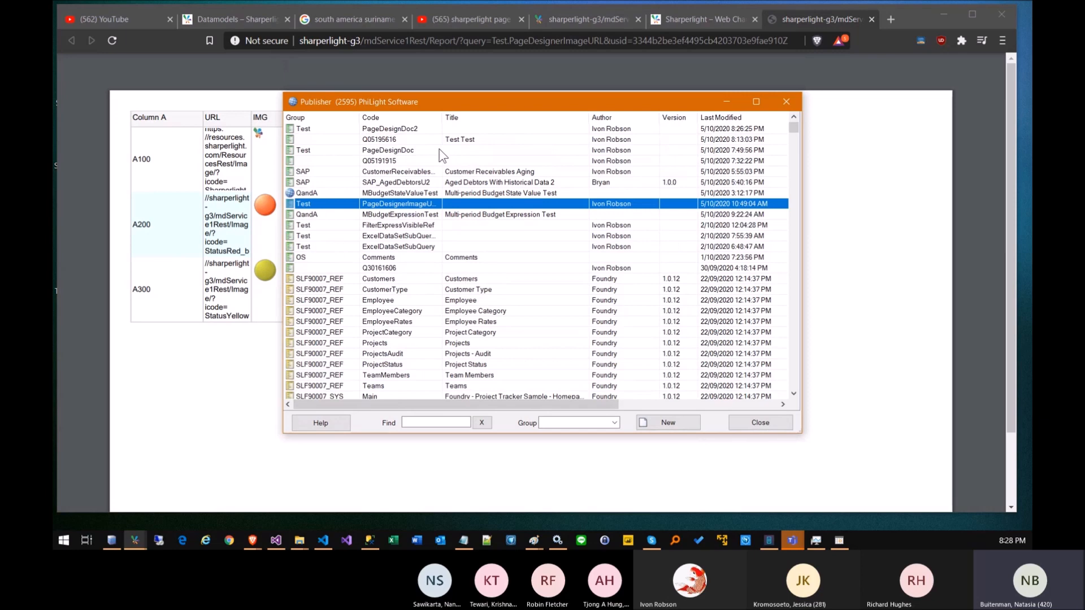
double_click(411, 130)
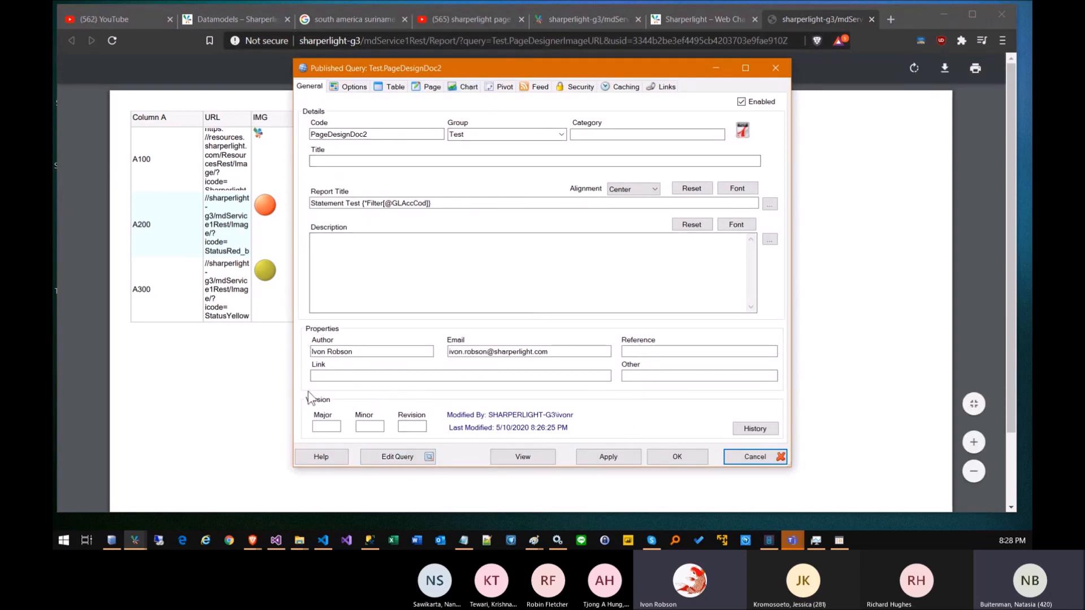
click(388, 458)
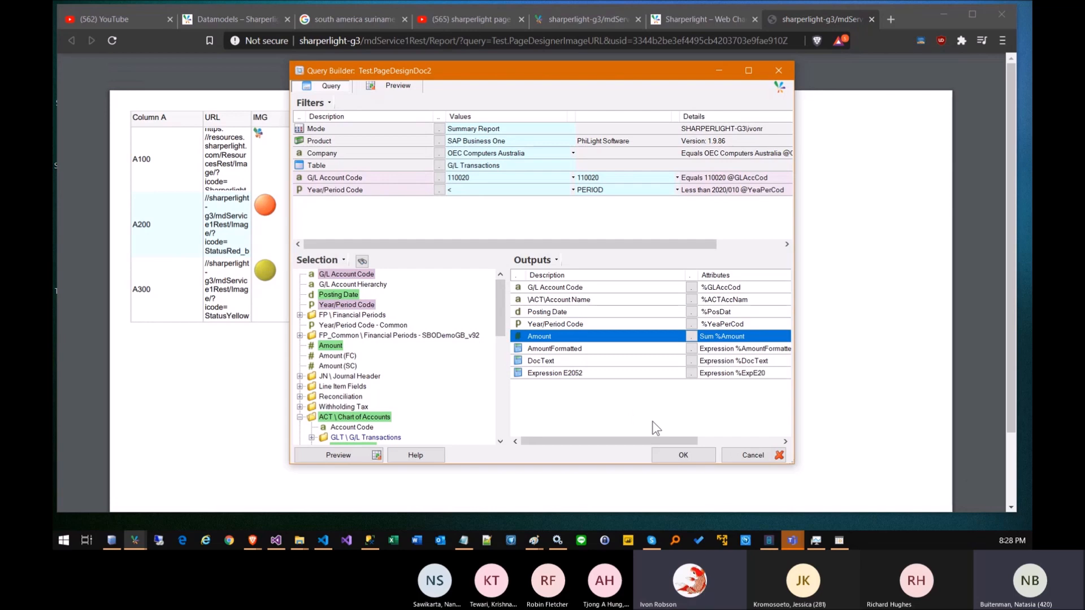
click(683, 455)
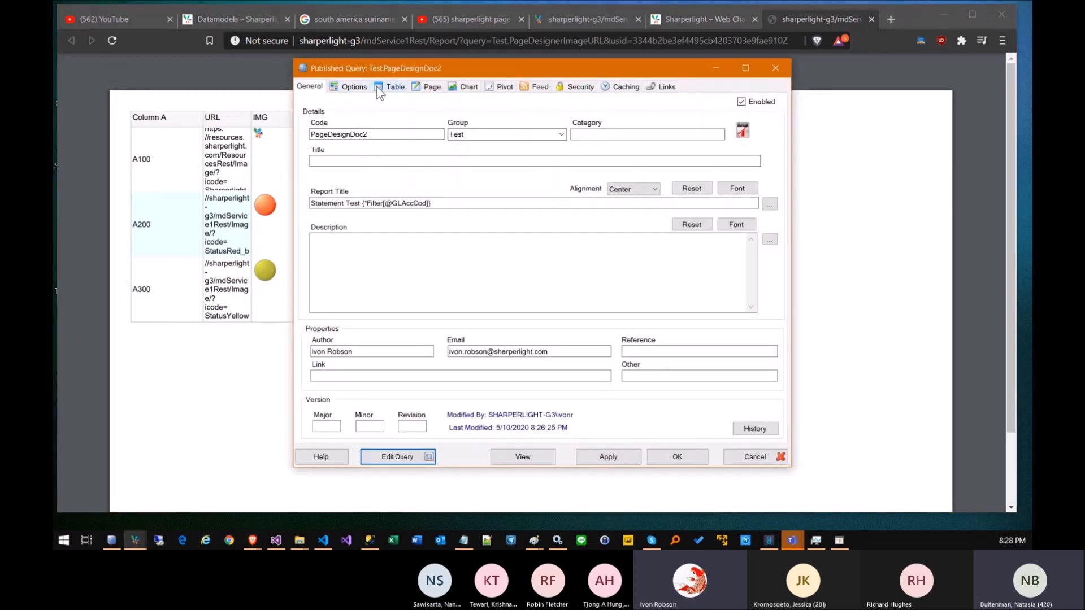
Open the report's page design, select the "Dear" text box, and enlarge the designer and property area to read its properties.
click(431, 86)
click(346, 214)
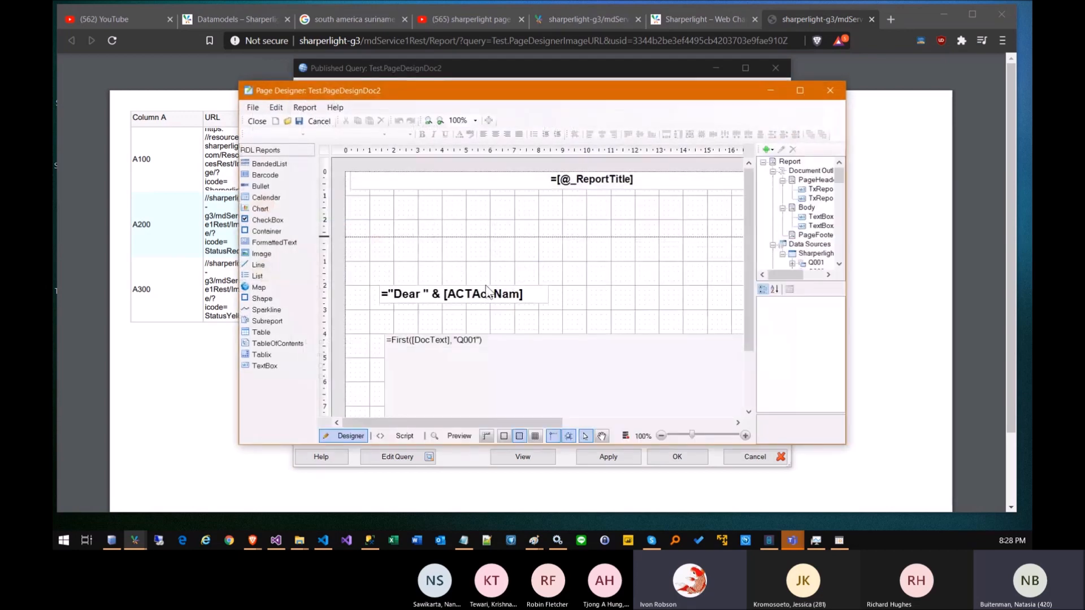
click(448, 304)
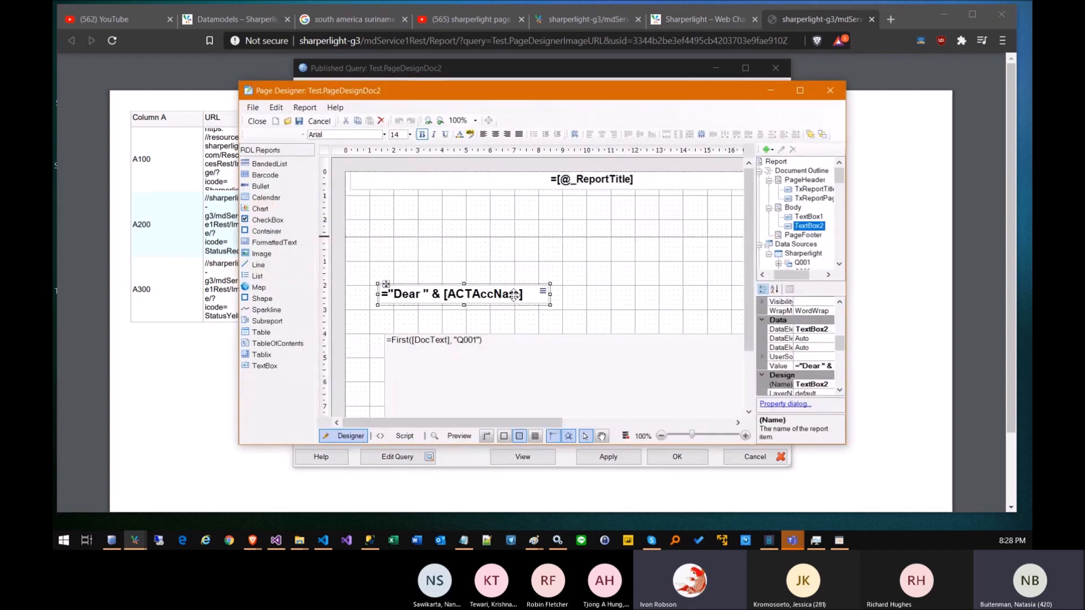
click(798, 90)
drag(943, 146, 605, 151)
scroll(698, 432, down, 1)
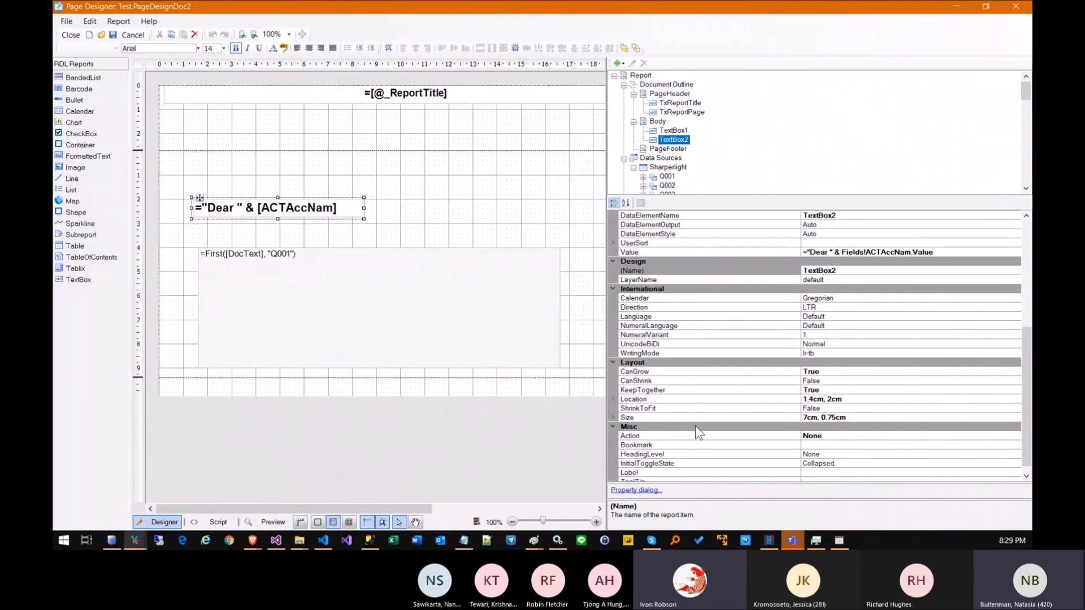
Open the Action settings of the "Dear" text box and choose Jump to URL as its navigation action.
click(650, 436)
click(655, 445)
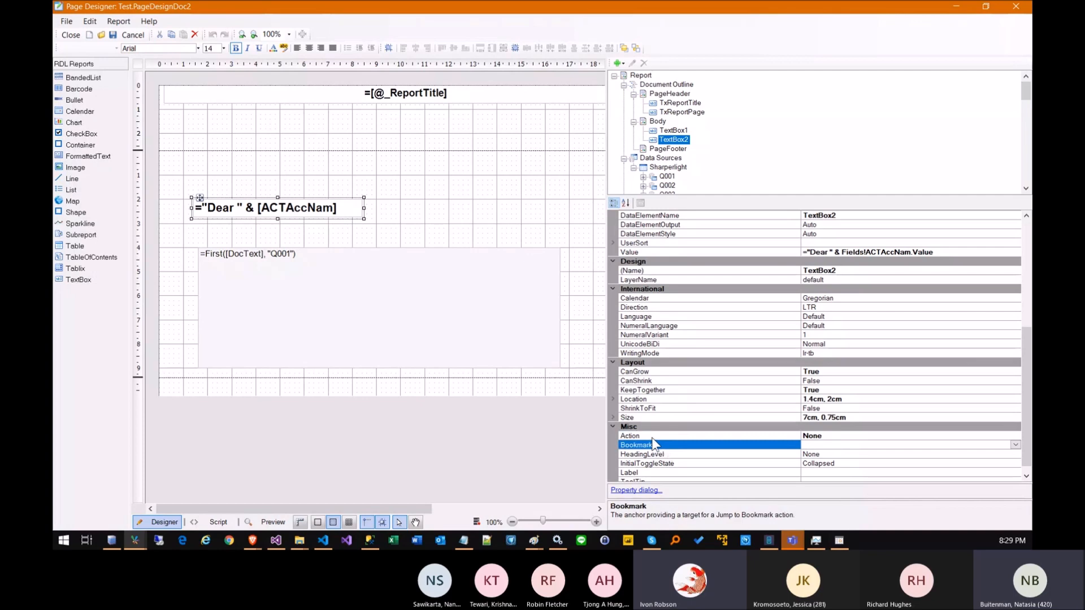
click(644, 435)
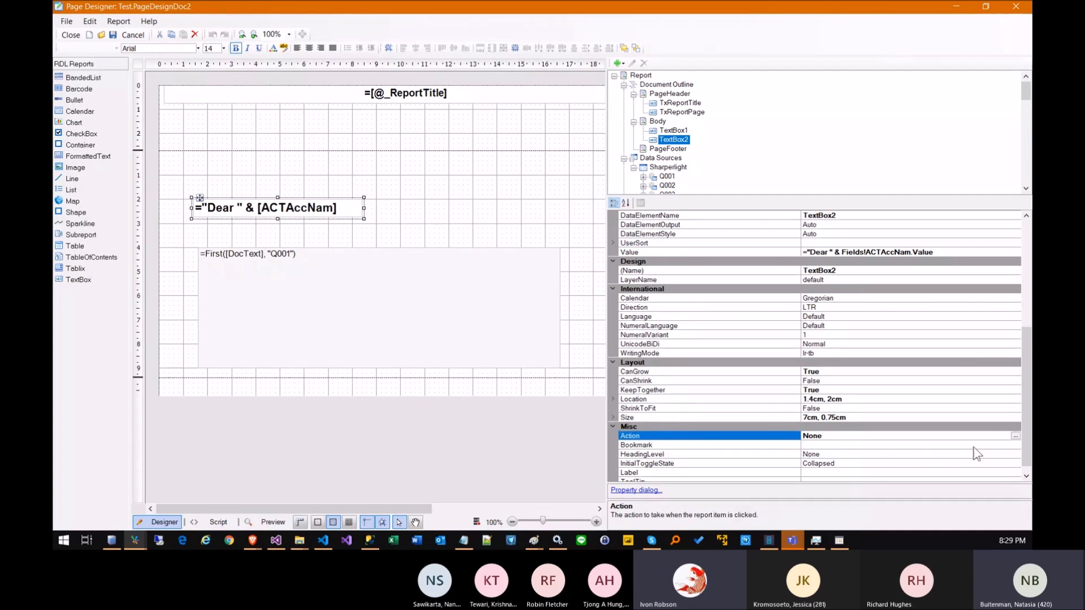
click(1015, 437)
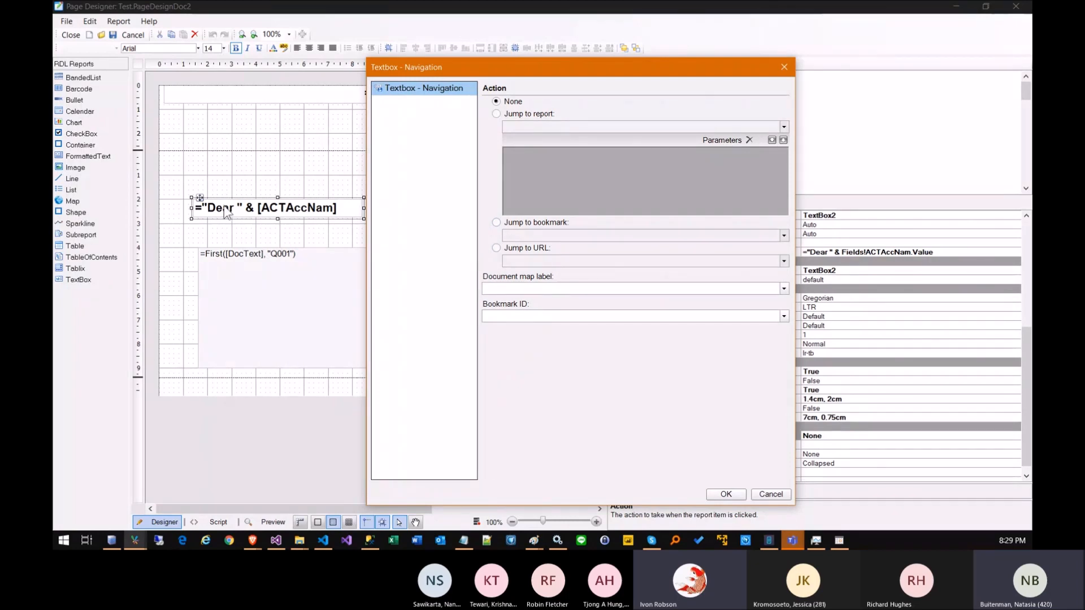
click(497, 249)
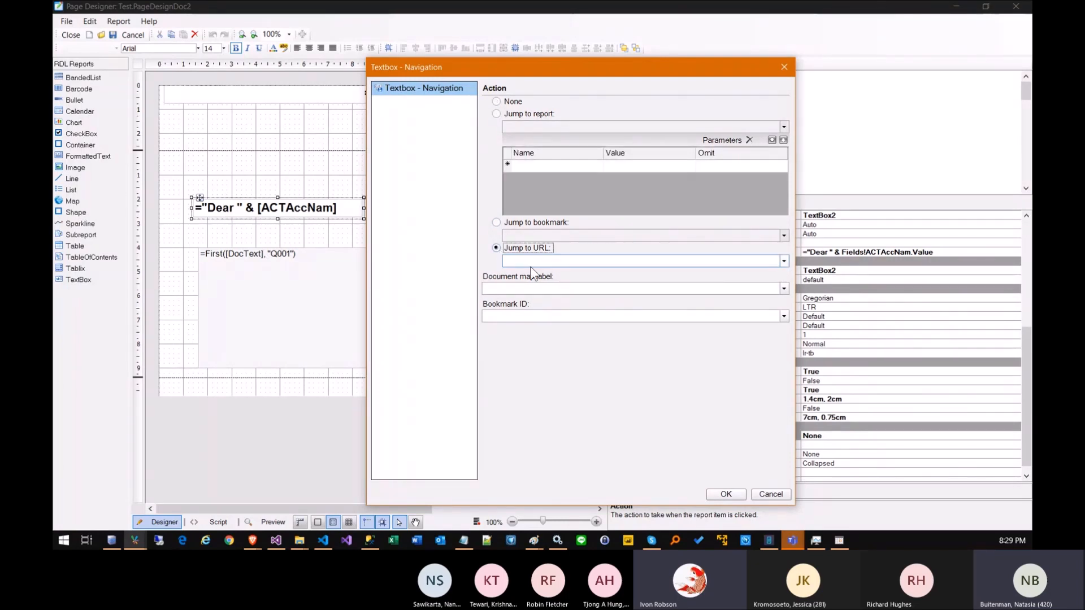
click(521, 260)
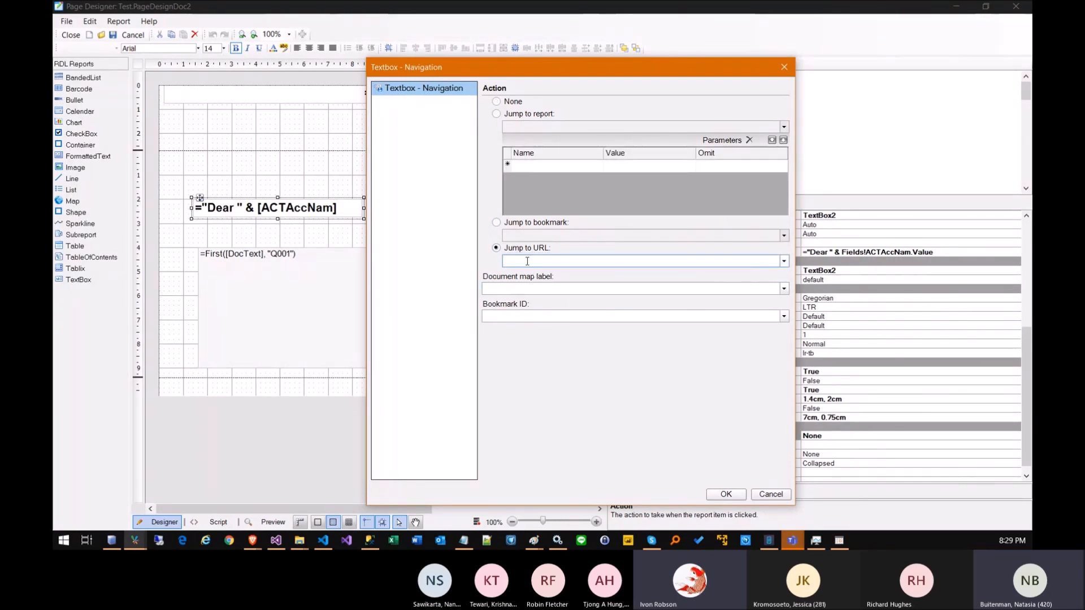
Open the Expression Editor for the Jump to URL value, then cancel the expression and the text box's navigation settings.
click(783, 260)
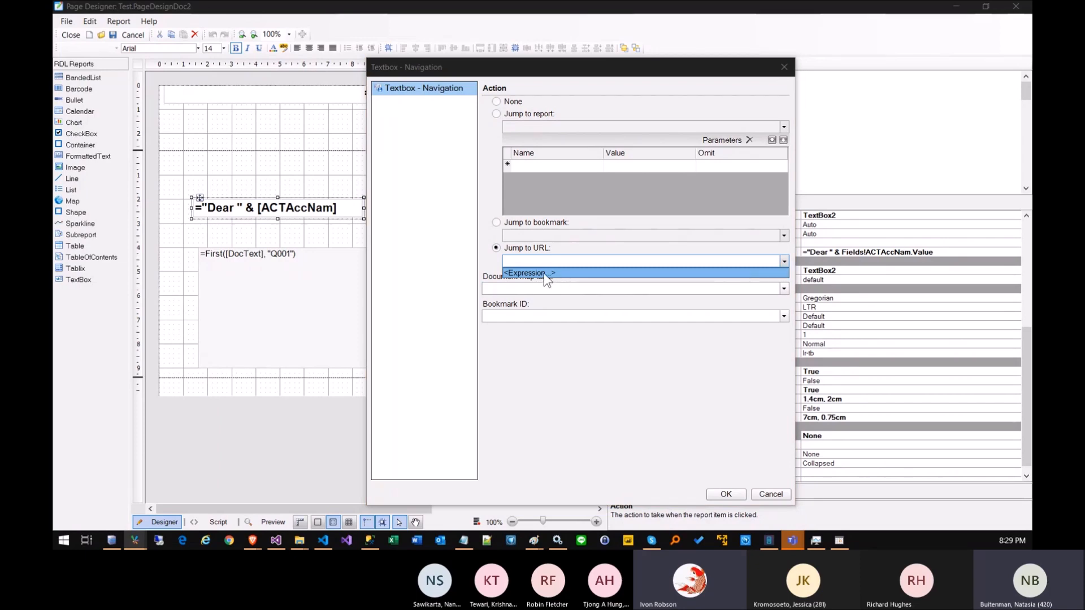
click(528, 272)
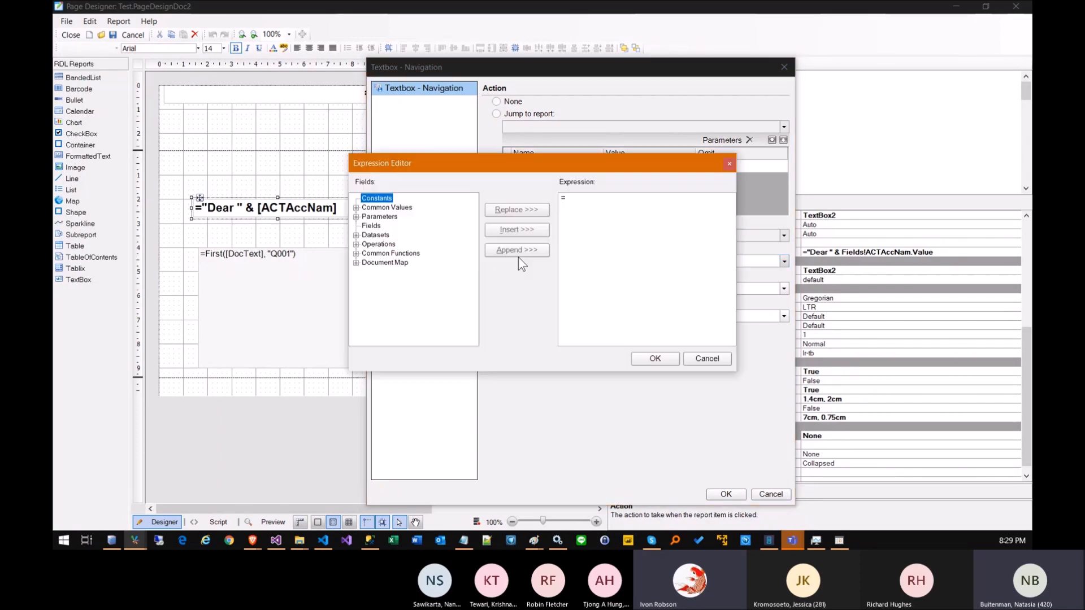
click(580, 199)
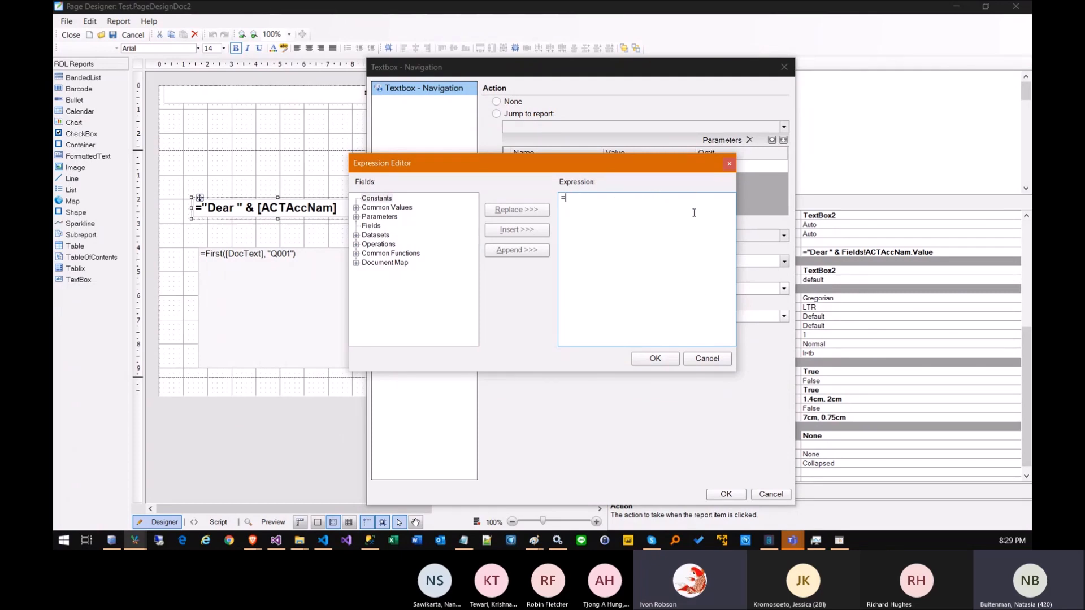
click(699, 359)
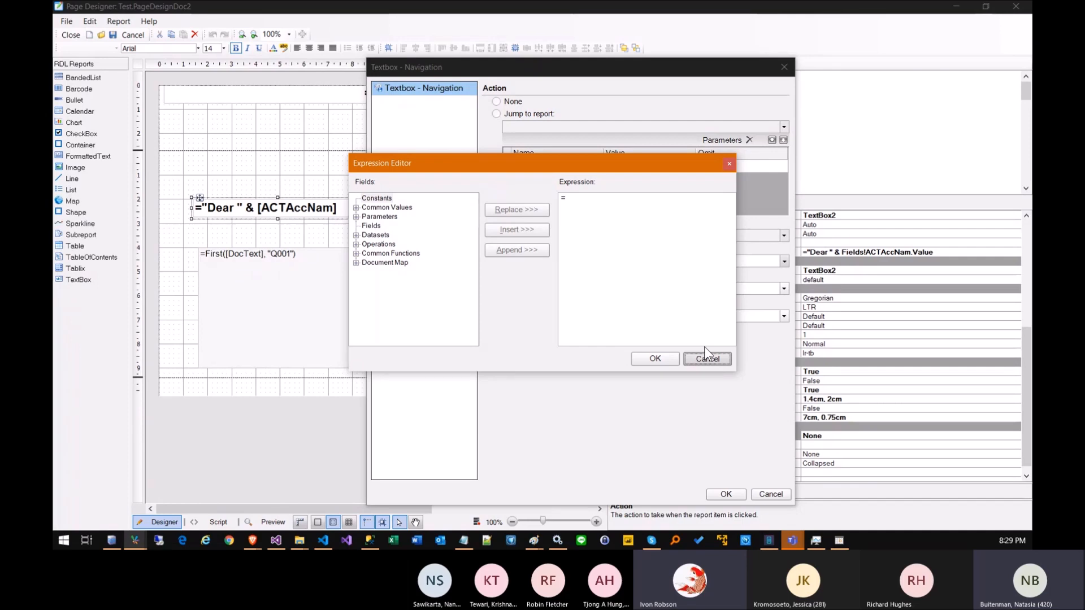
click(704, 347)
key(Escape)
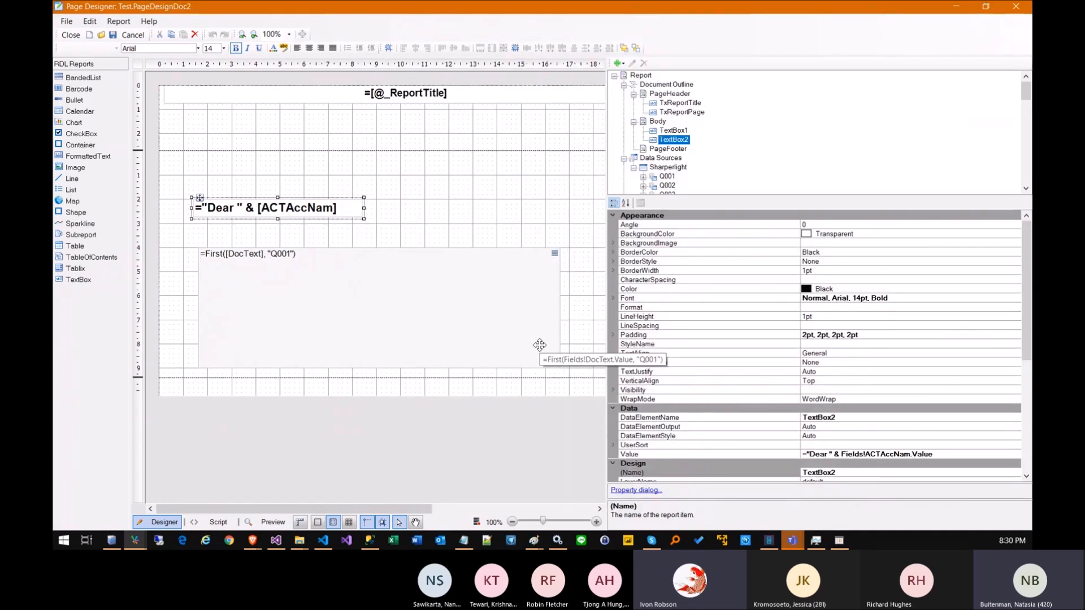
Switch to the browser's YouTube results for "sharperlight page designer" and look over the Publisher Page Designer and Tablix Reports videos.
key(alt+Tab)
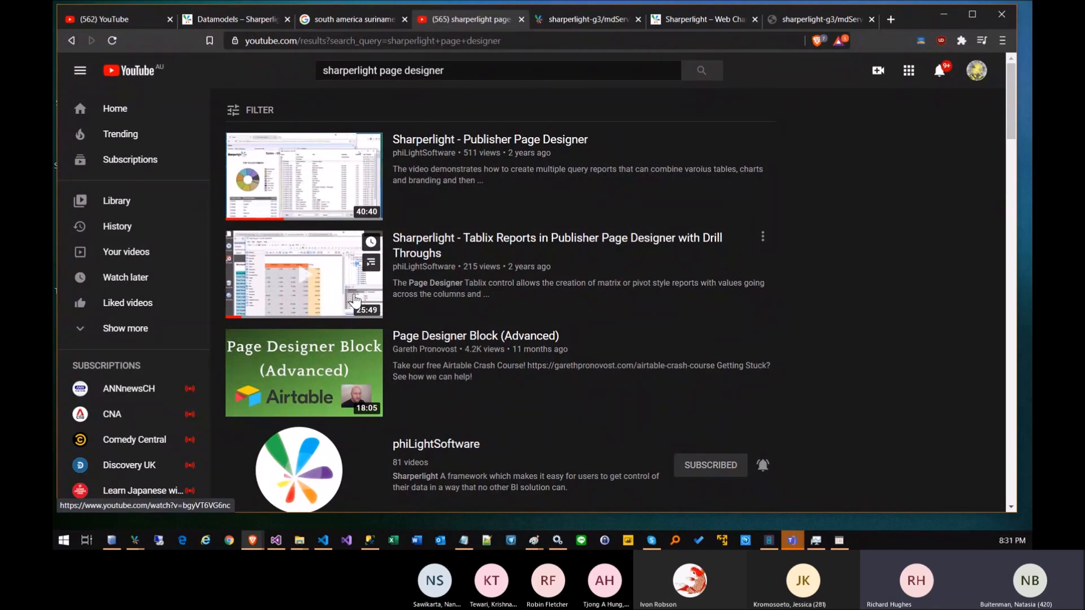
mouse_move(316, 186)
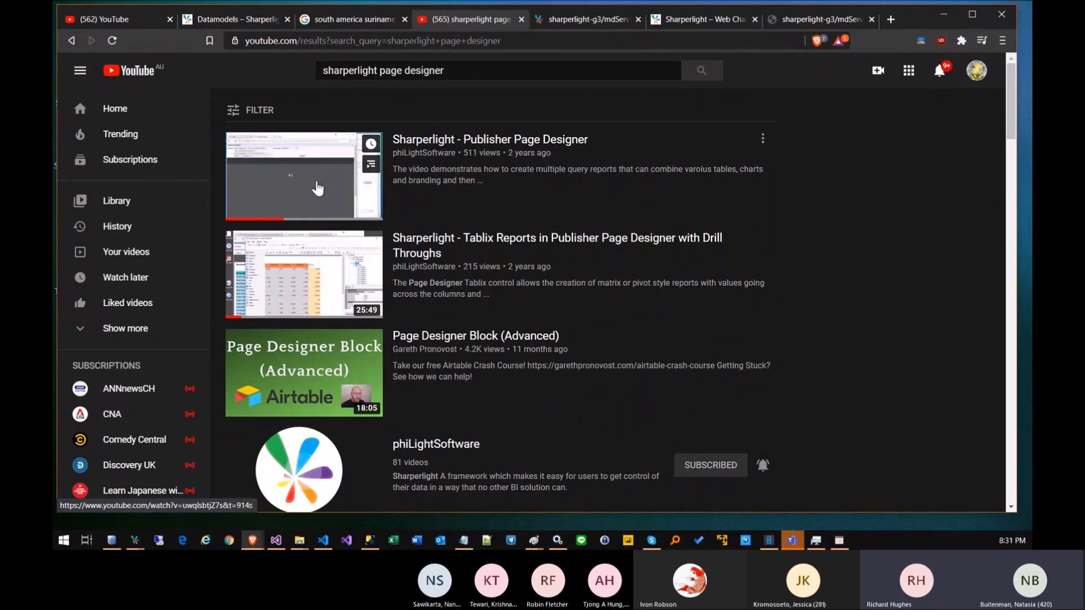
mouse_move(324, 276)
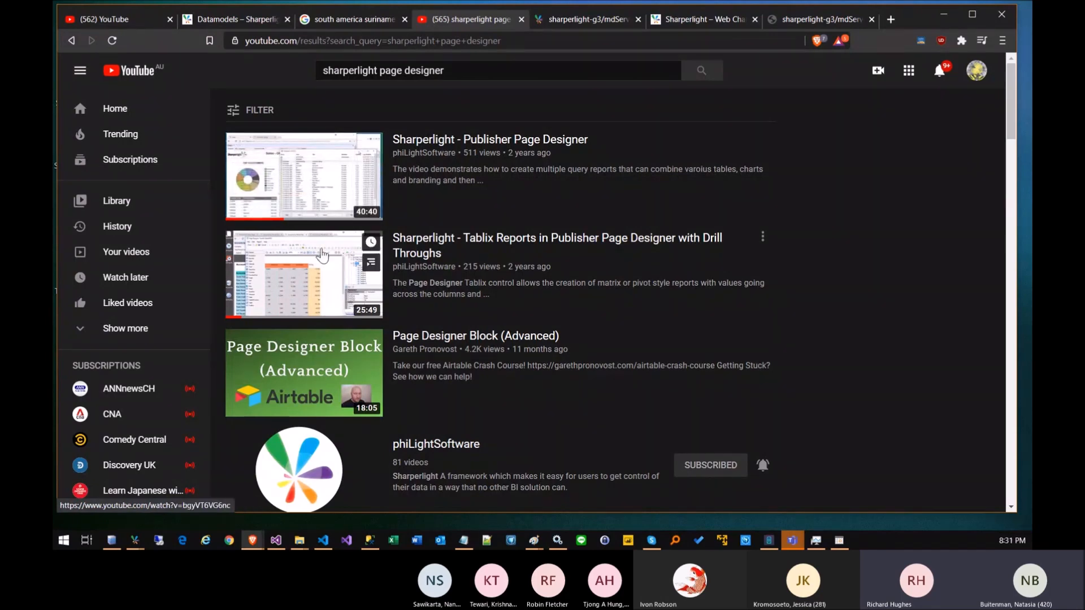